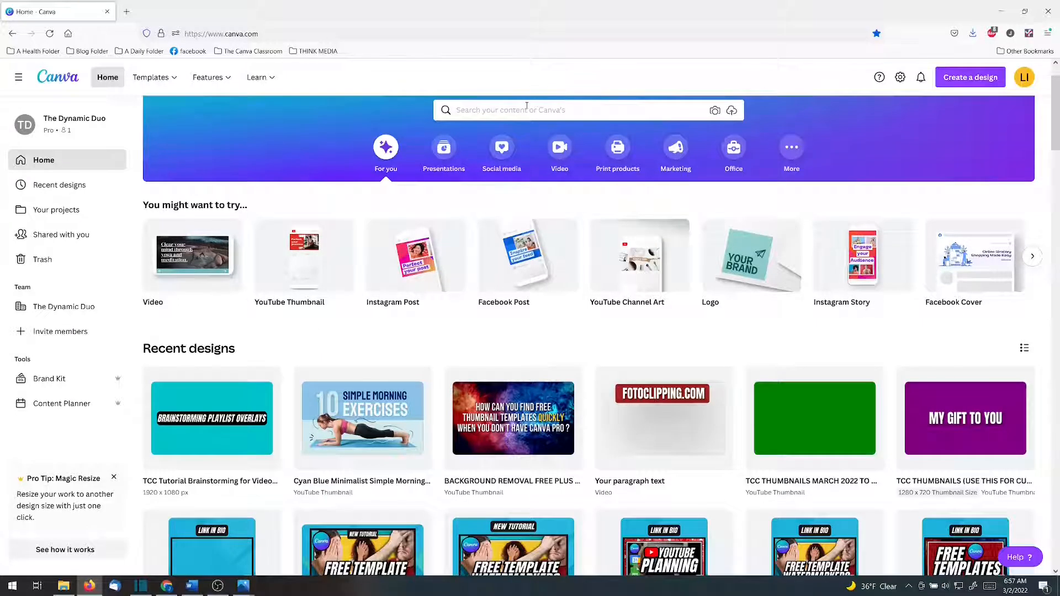
Step: Create a blank YouTube thumbnail design and search its templates for "vs"
click(527, 106)
click(489, 190)
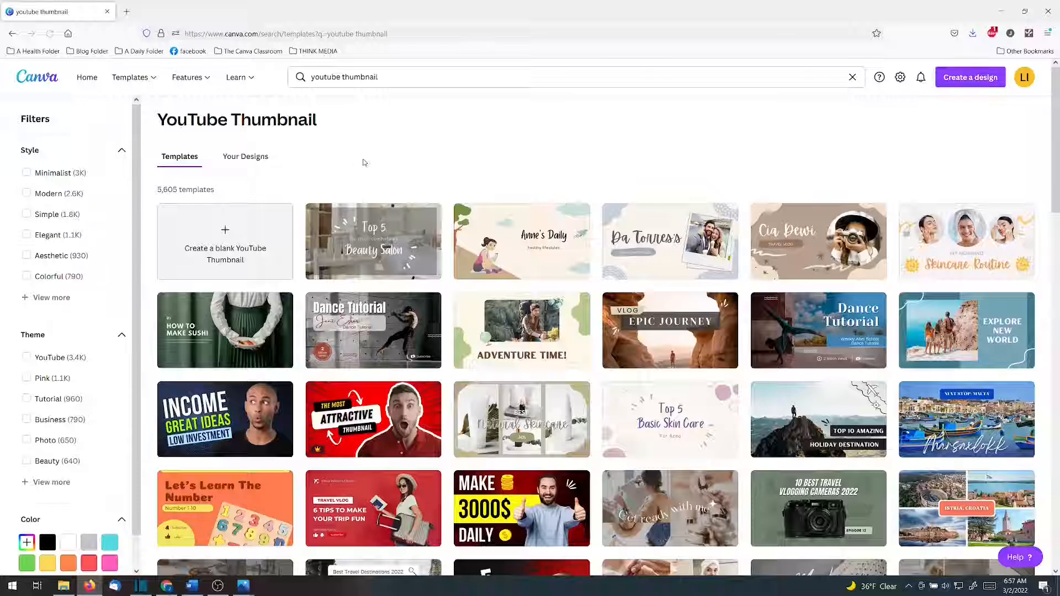
click(226, 238)
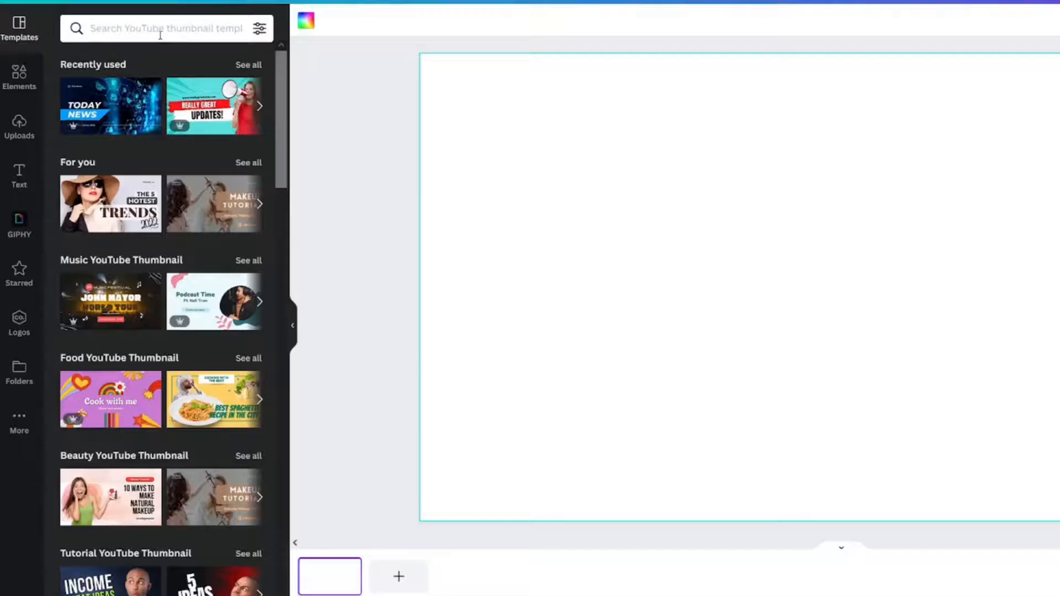
click(126, 108)
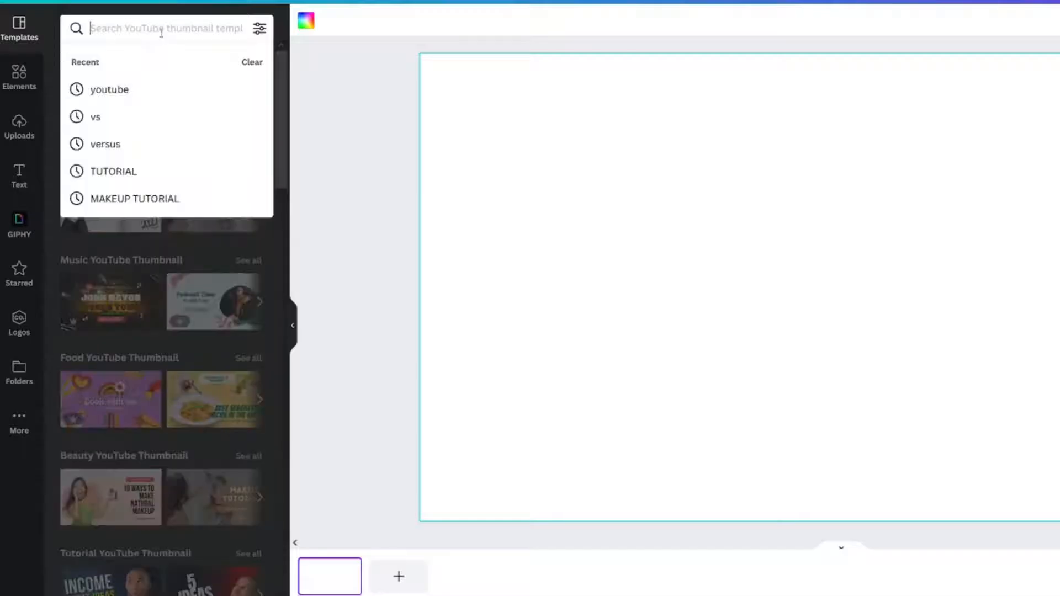
text(vs)
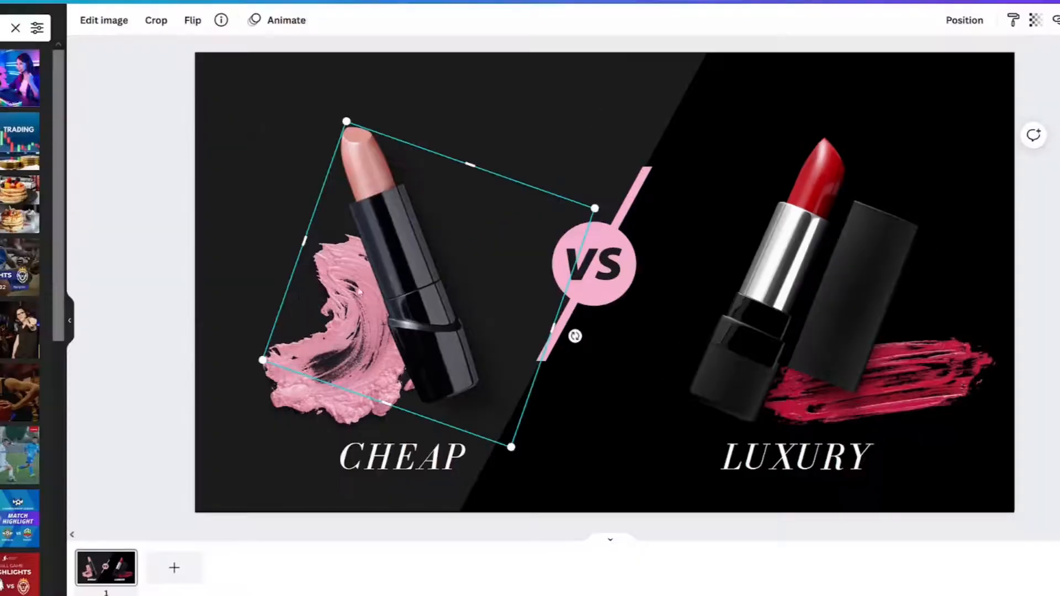
Step: Delete the lipstick and makeup smear images from both halves of the VS template
key(Delete)
click(326, 305)
key(Delete)
click(755, 282)
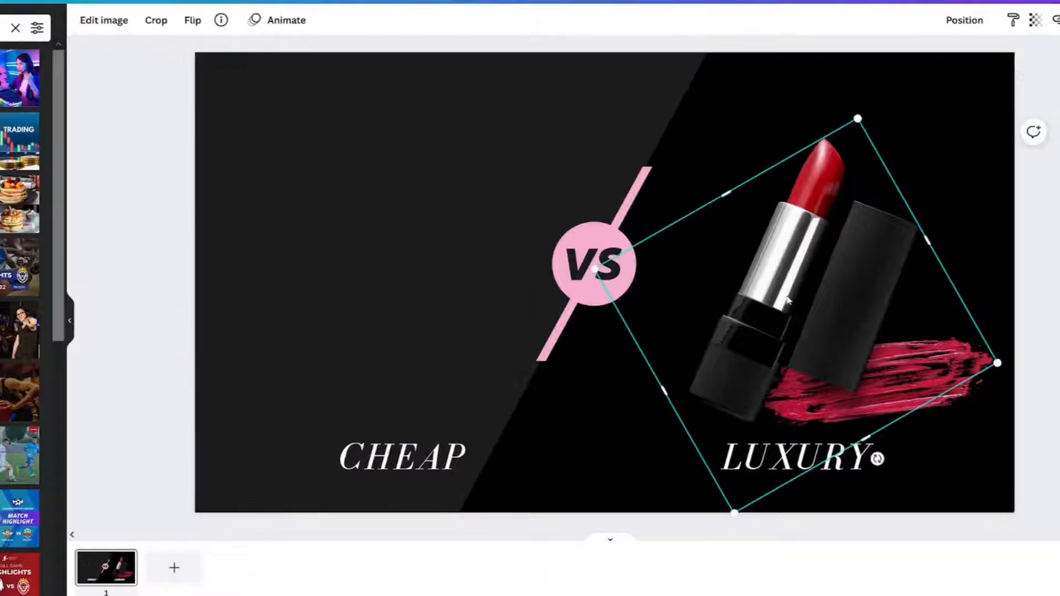
key(Delete)
click(836, 375)
key(Delete)
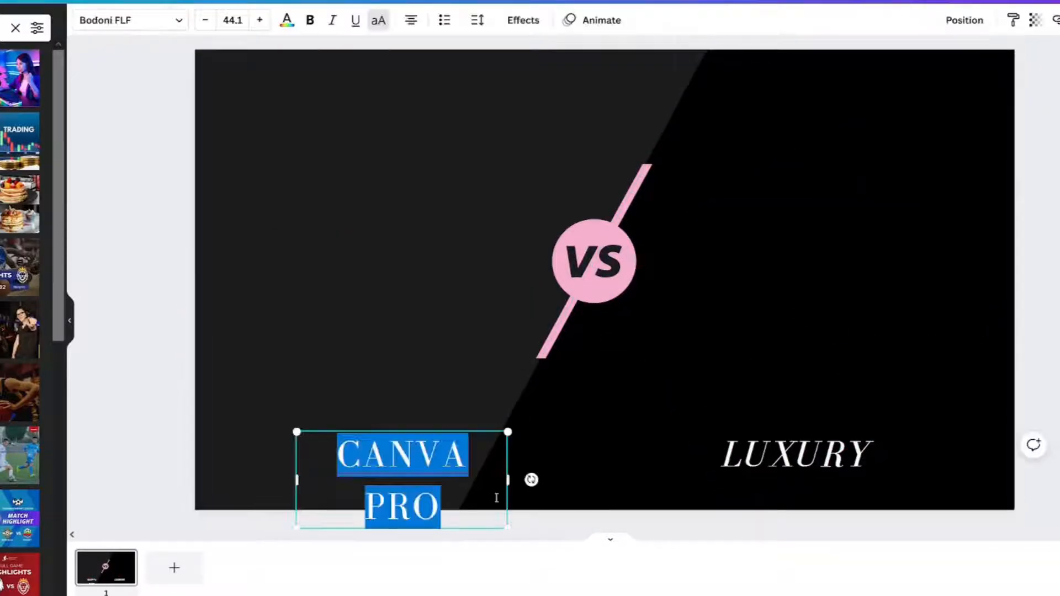
Step: Replace the CHEAP caption with "CANVA FREE" and the LUXURY caption with "CANVA PRO"
text(CANVA)
key(Return)
text(FREE)
click(795, 457)
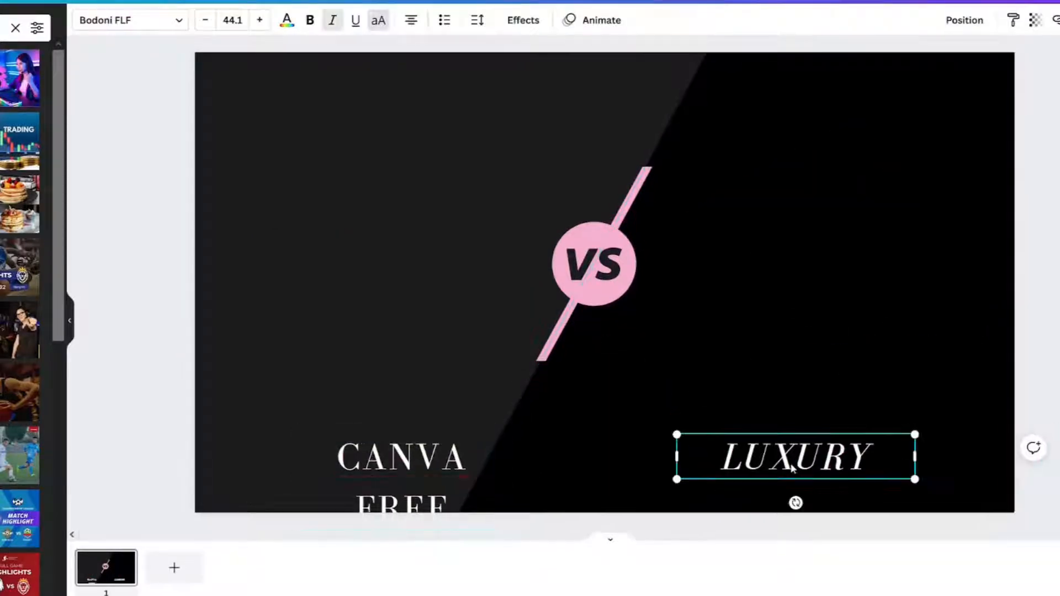
double_click(795, 457)
text(CANVA PRO)
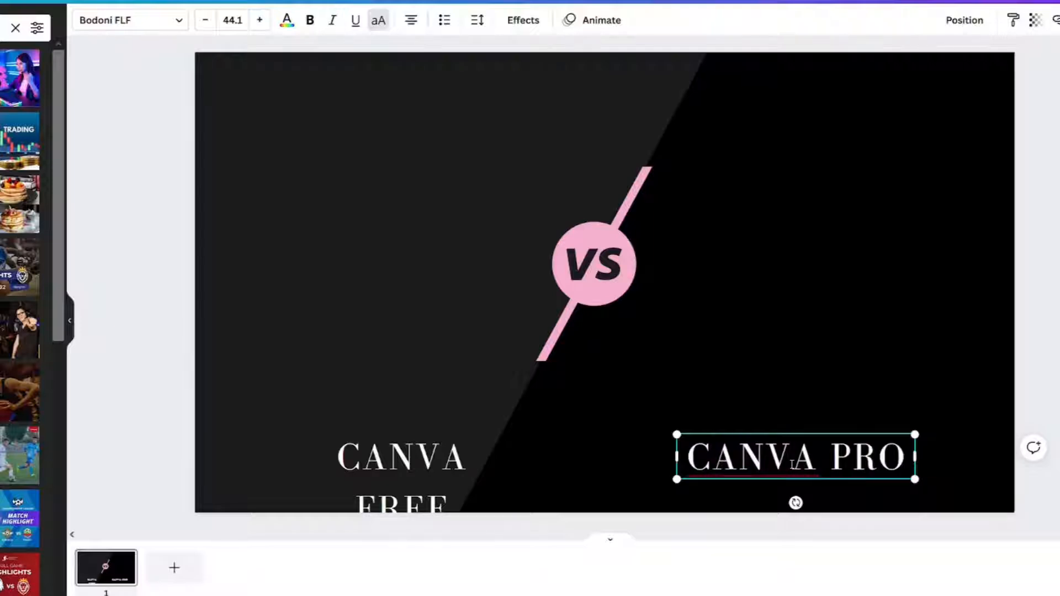
Step: Enlarge the VS divider graphic to roughly double size and recolour its pink to the first teal of the TCC palette
click(593, 264)
drag(539, 360, 460, 488)
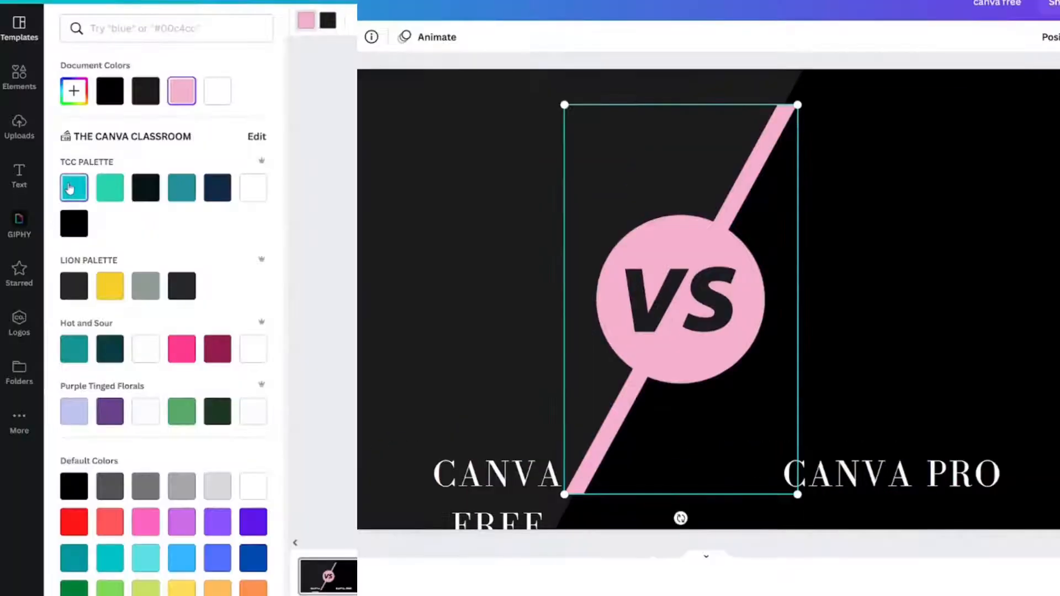
click(70, 188)
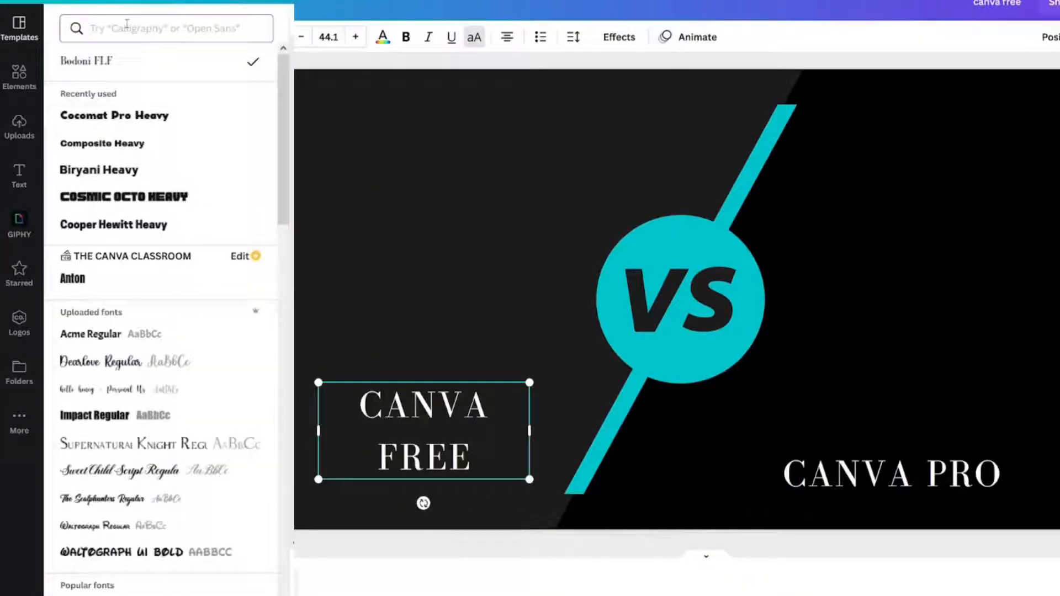
Step: Set the CANVA FREE text's font to Anton and copy its text style onto the CANVA PRO text
click(127, 24)
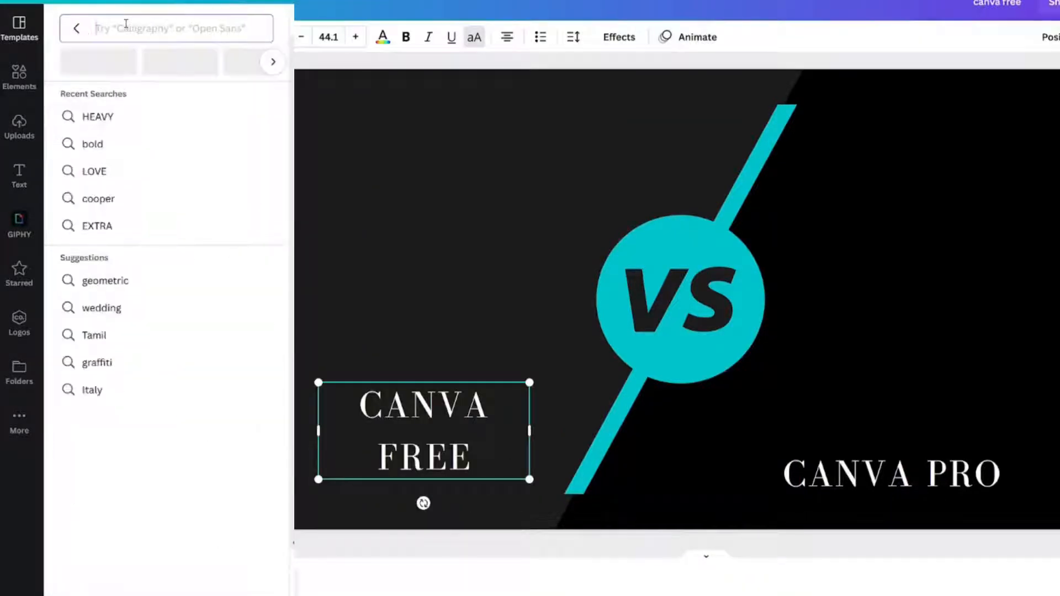
text(anton)
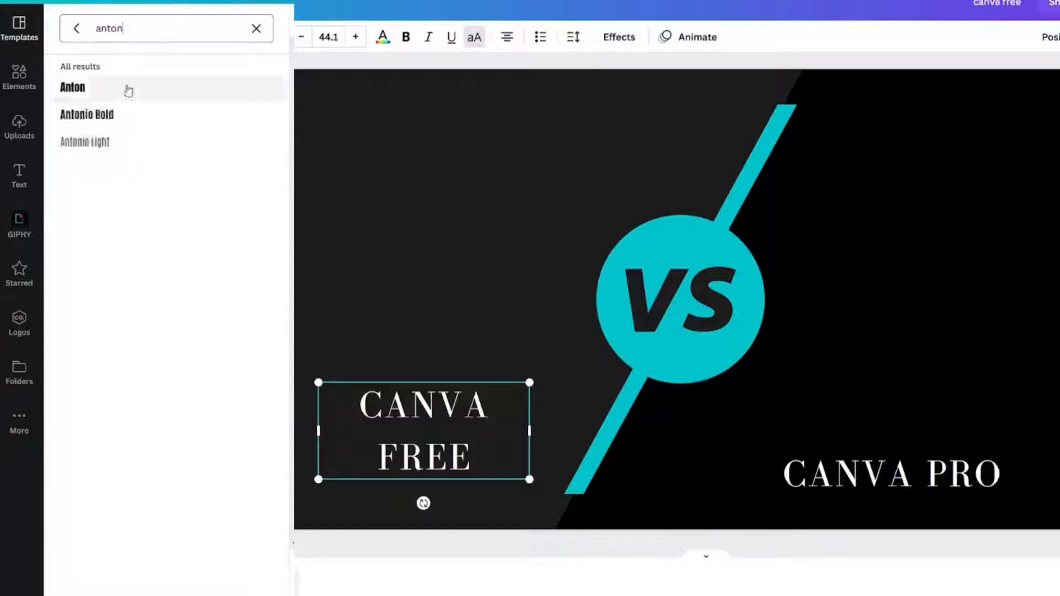
click(101, 91)
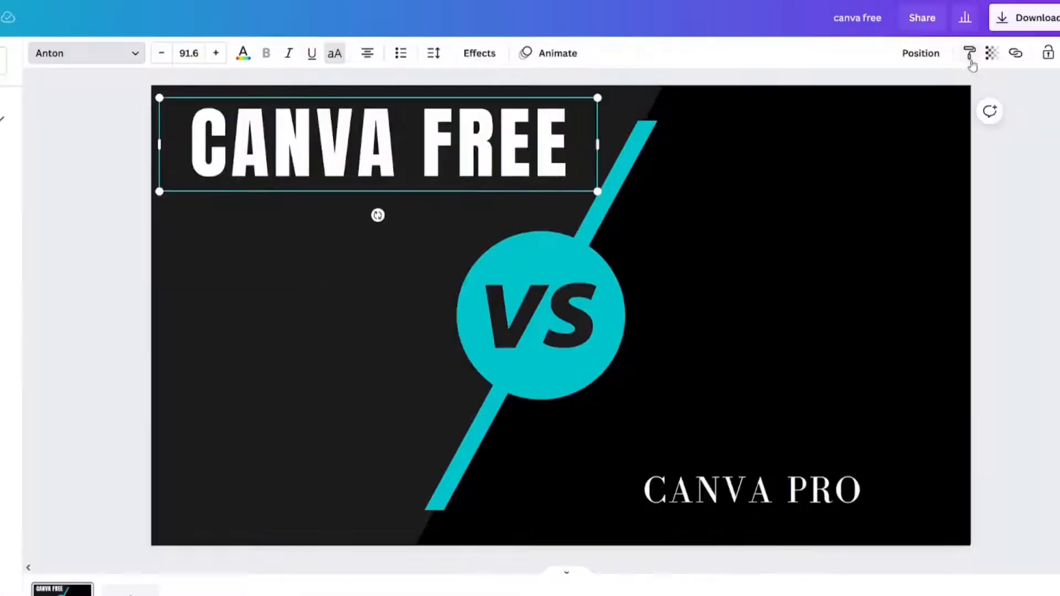
click(970, 53)
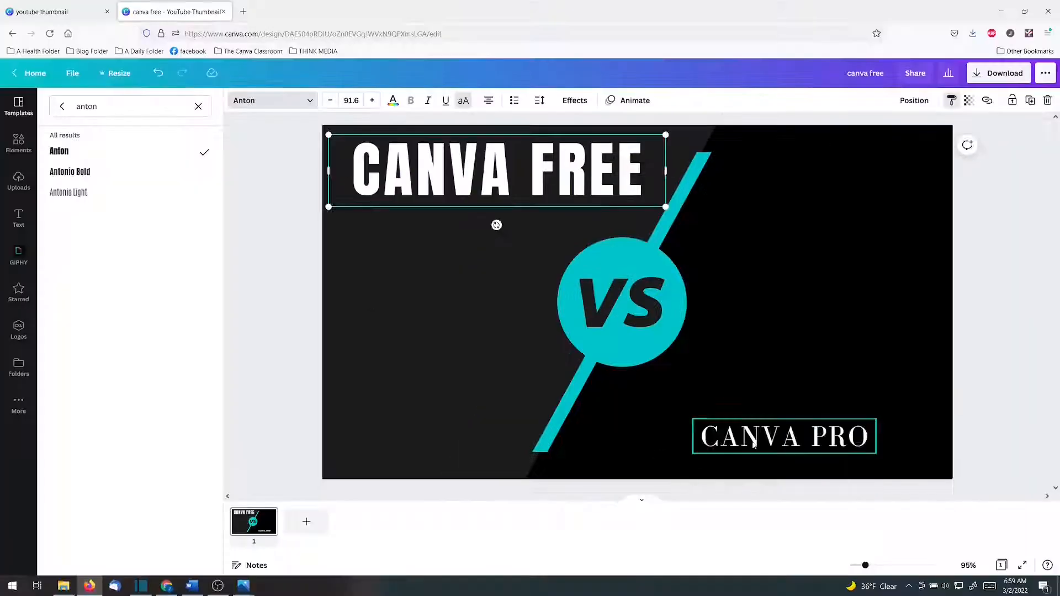
click(752, 490)
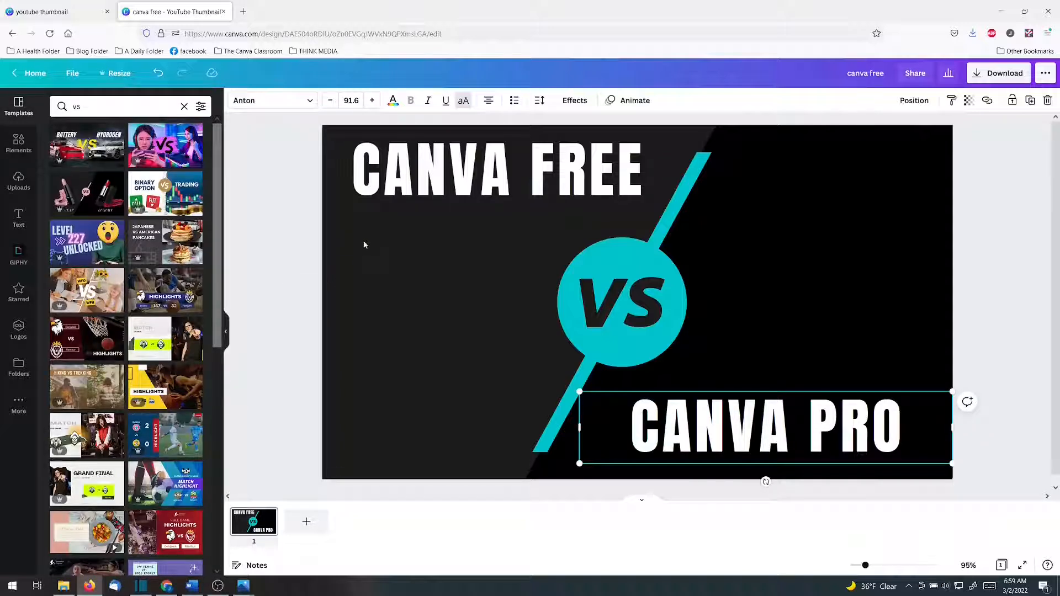
Step: Move the CANVA FREE text into the thumbnail's upper-left corner and the CANVA PRO text to its upper right
drag(488, 187, 484, 184)
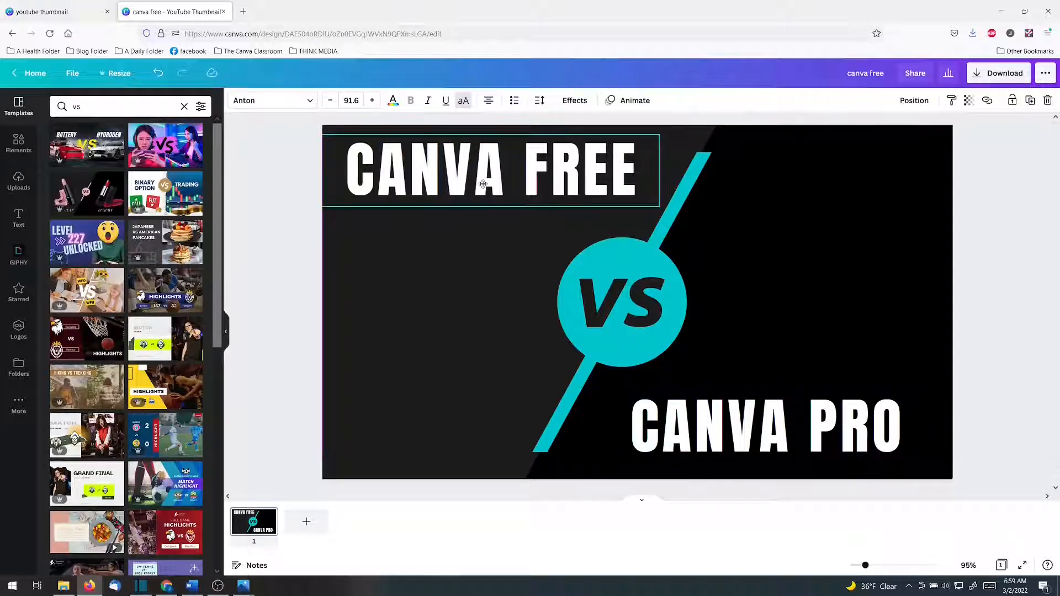
click(1001, 565)
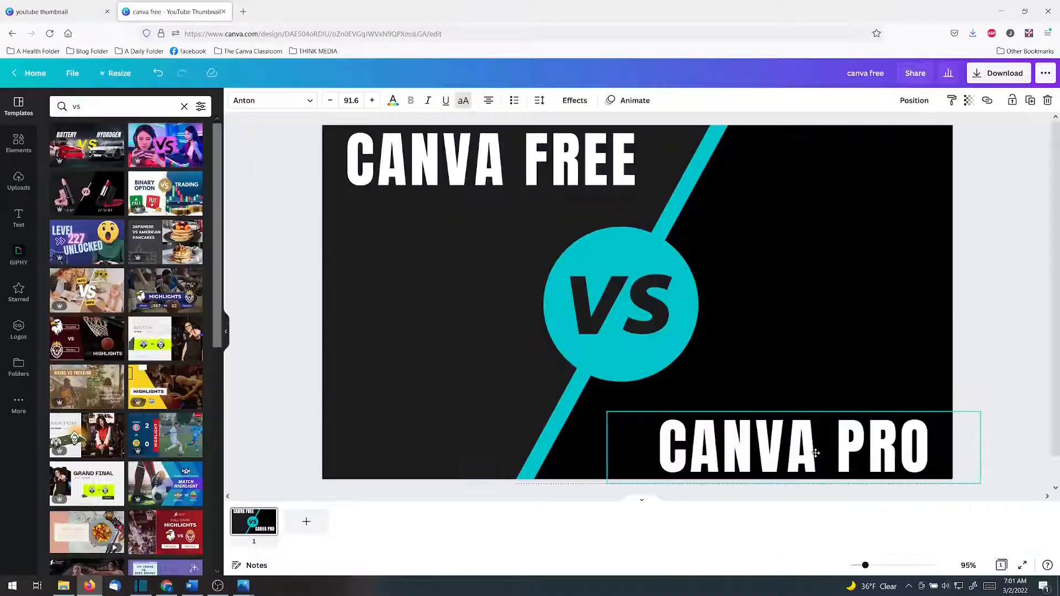
drag(812, 440, 785, 448)
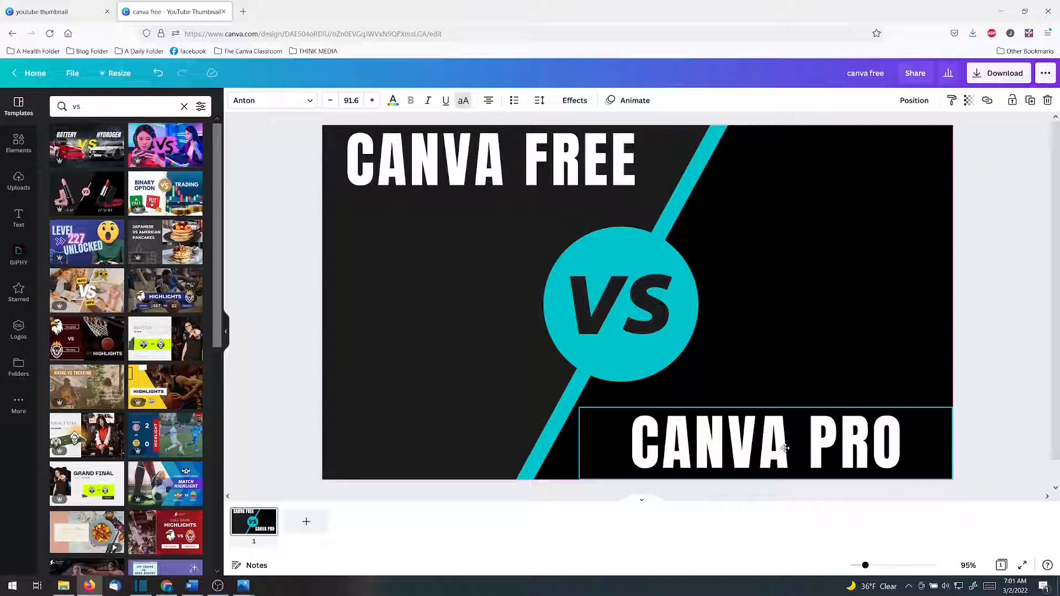
drag(785, 448, 840, 167)
Step: Reposition the black diagonal shape slightly and enlarge it to about 843 × 1,087 so it covers the thumbnail's right half
click(795, 430)
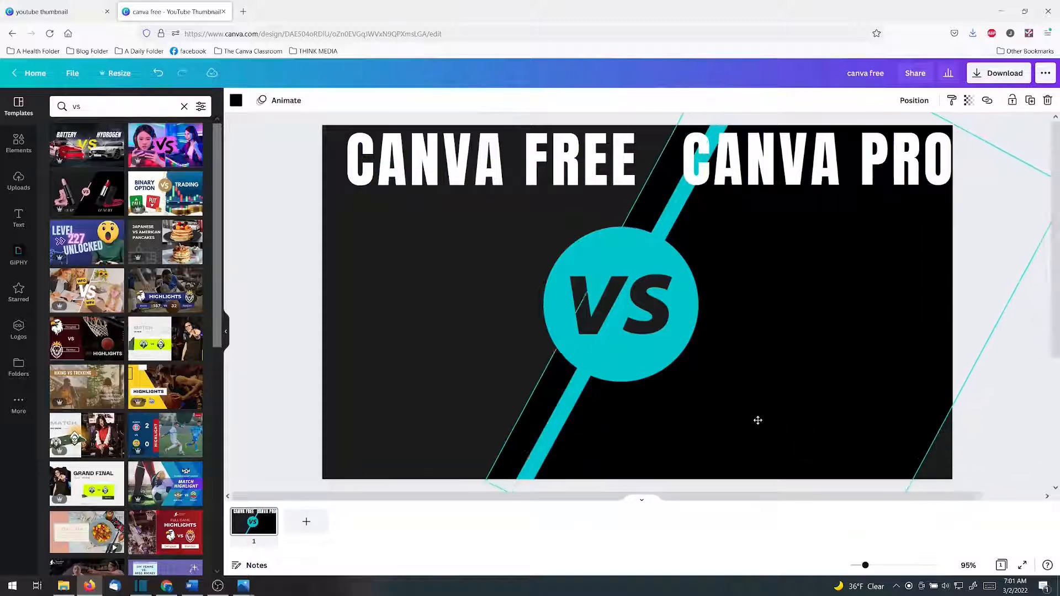
drag(755, 420, 758, 420)
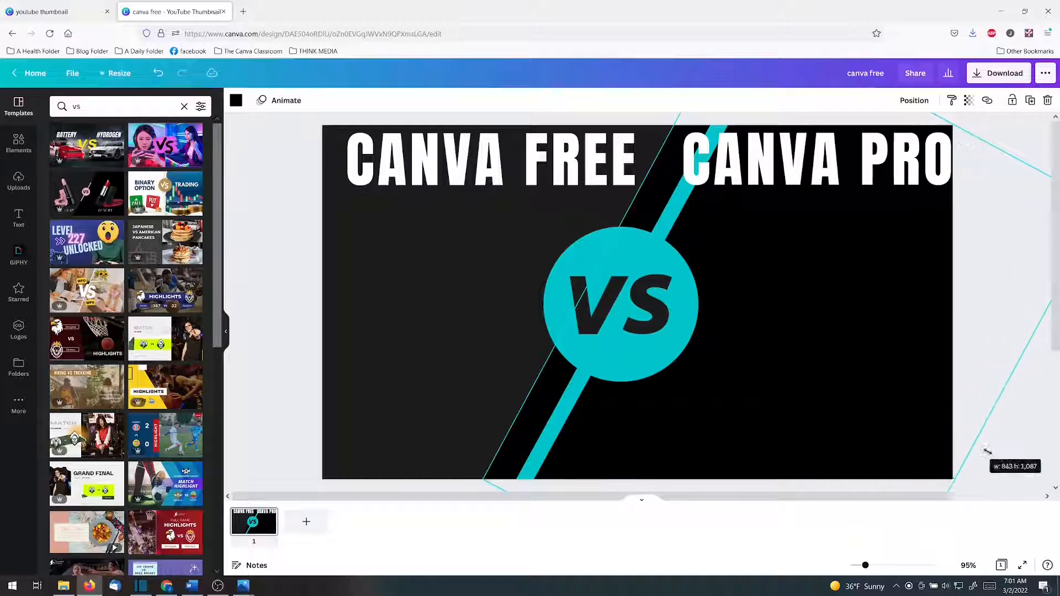
click(989, 450)
Step: Shift the VS graphic to the left and narrow the CANVA PRO text box to fit within the page
click(655, 368)
drag(646, 366, 608, 361)
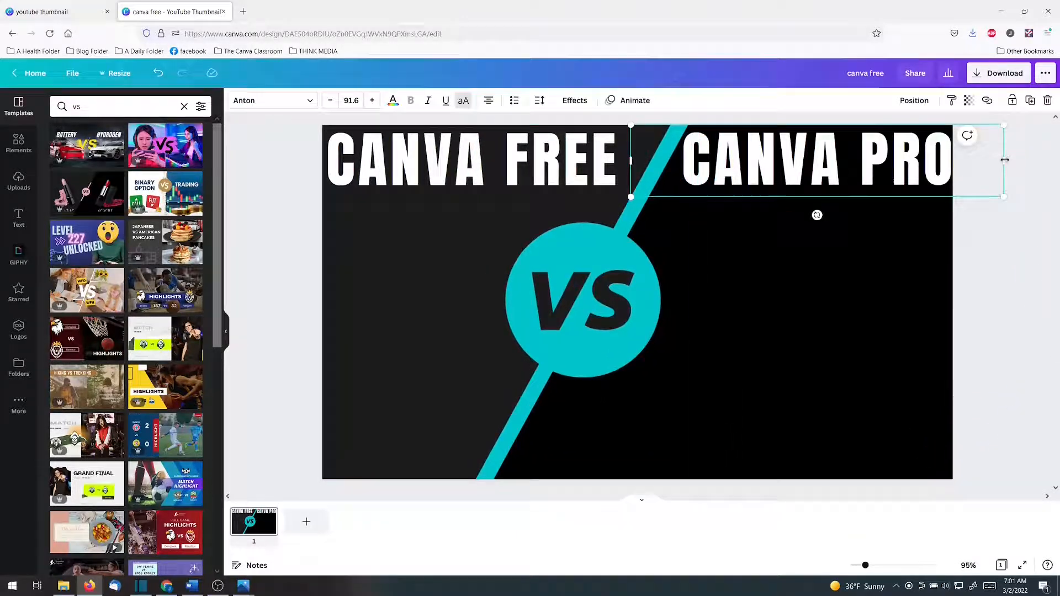
drag(1005, 159, 907, 173)
Step: Extend the black diagonal shape's left edge and move the VS graphic left to line its stripe up with that edge
click(634, 229)
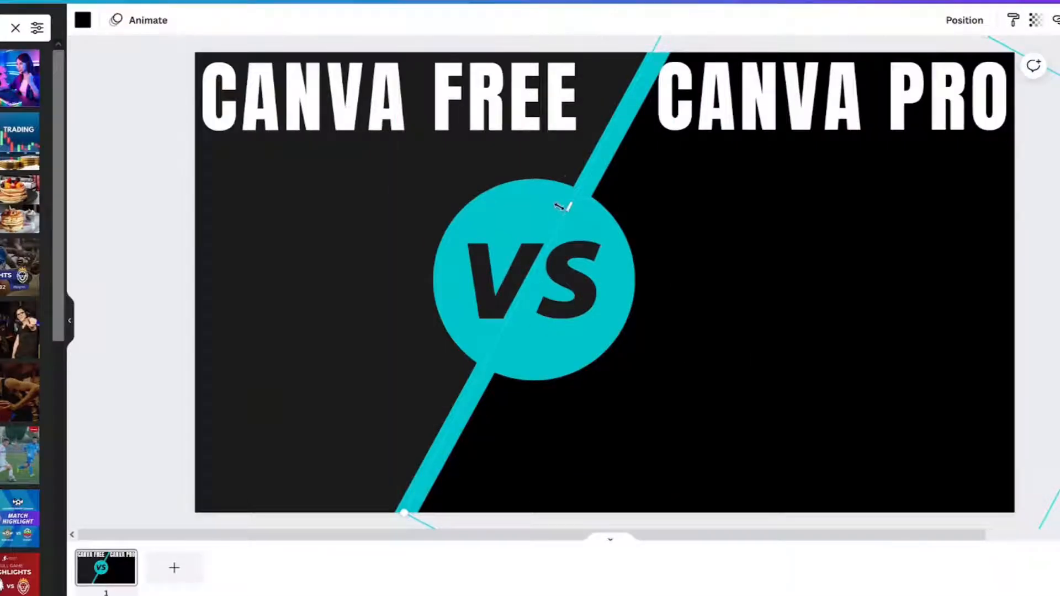
drag(559, 205, 541, 200)
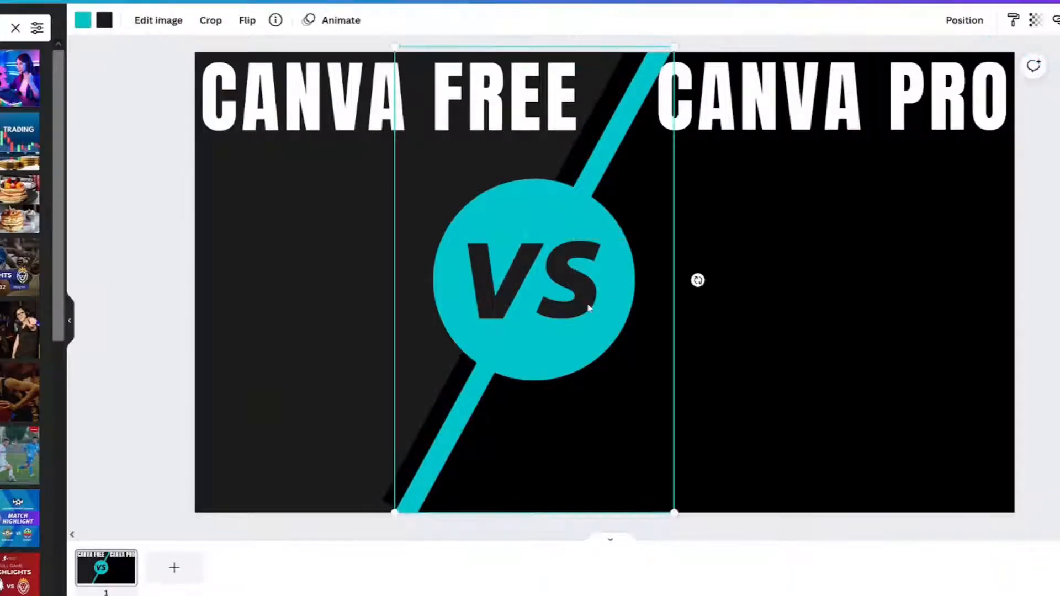
drag(589, 305, 561, 307)
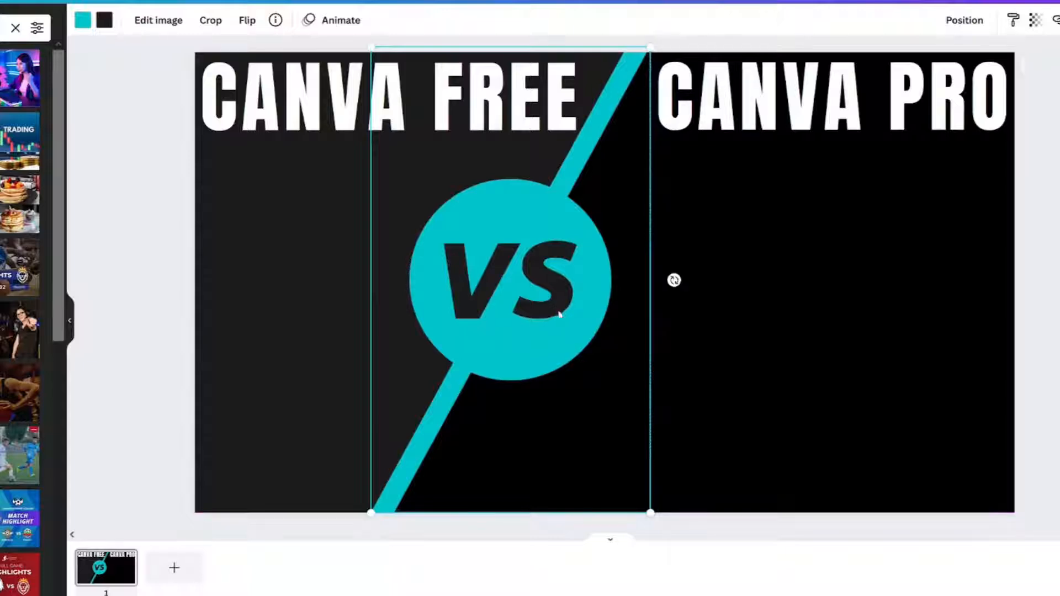
Step: Search the elements for "grid" and add a single-frame grid filling the whole thumbnail background
click(139, 274)
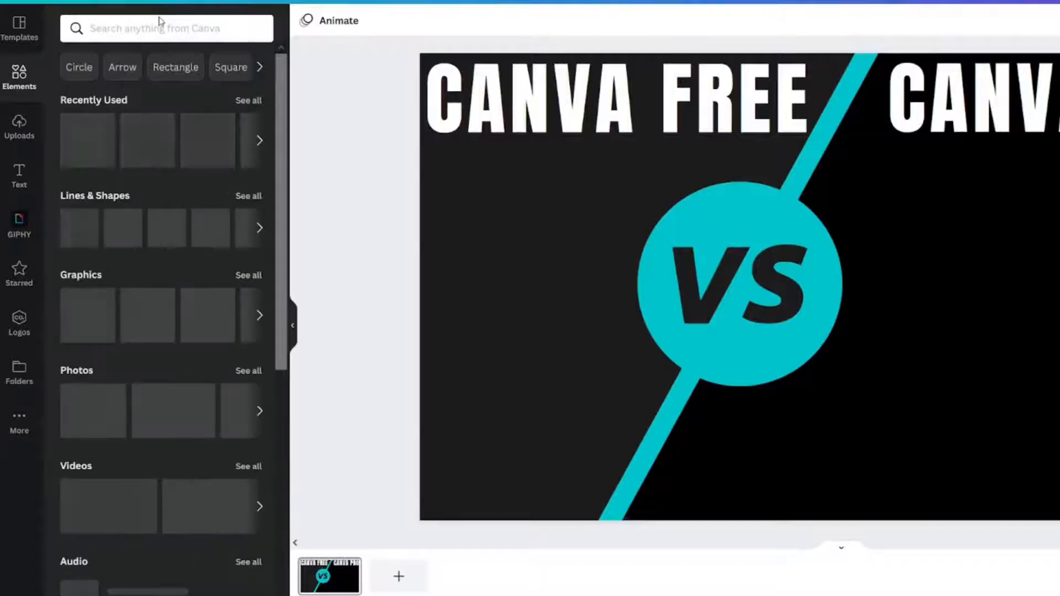
click(159, 24)
text(grid)
key(Return)
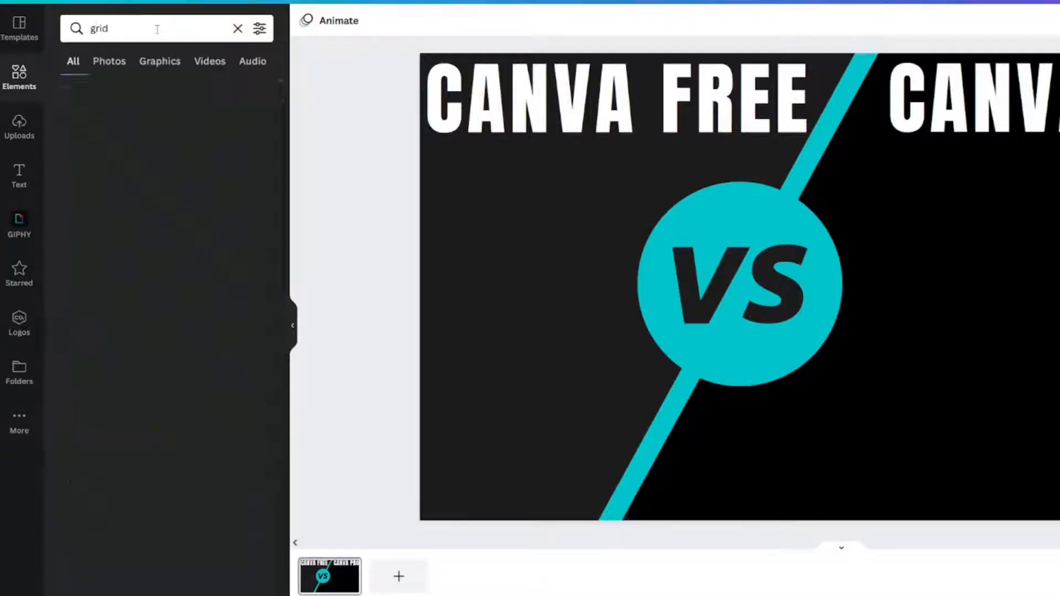
click(95, 169)
Step: Search the elements for "teal texture" and limit the results to photos
click(130, 29)
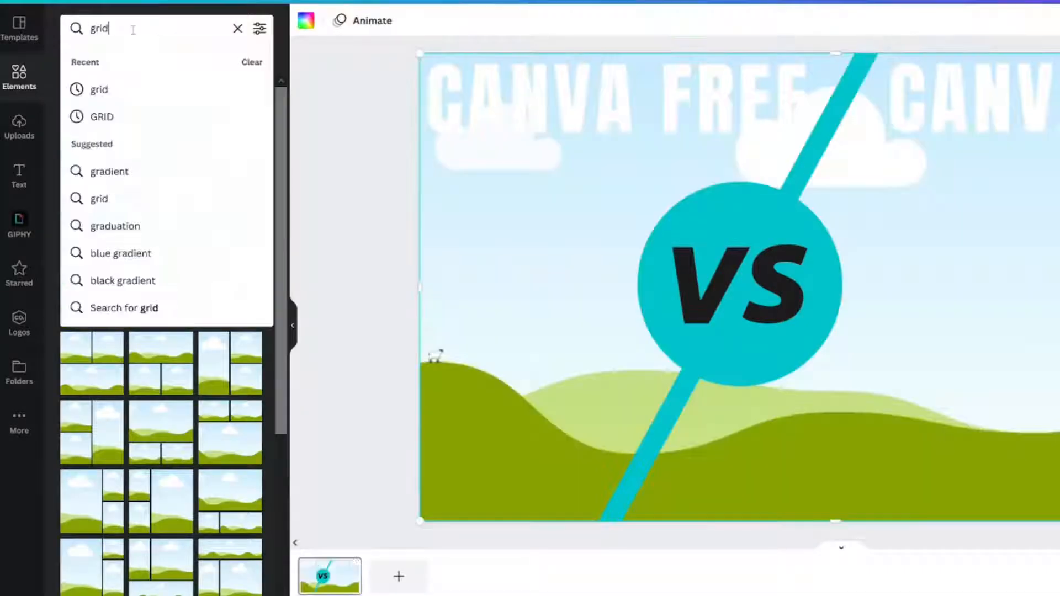
double_click(133, 29)
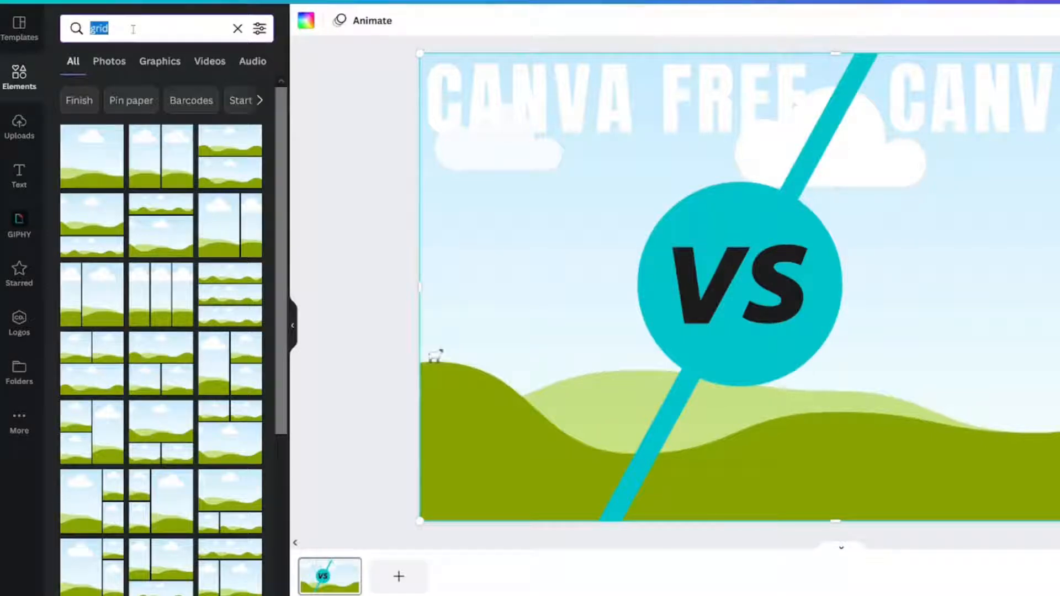
text(teal texture)
key(Return)
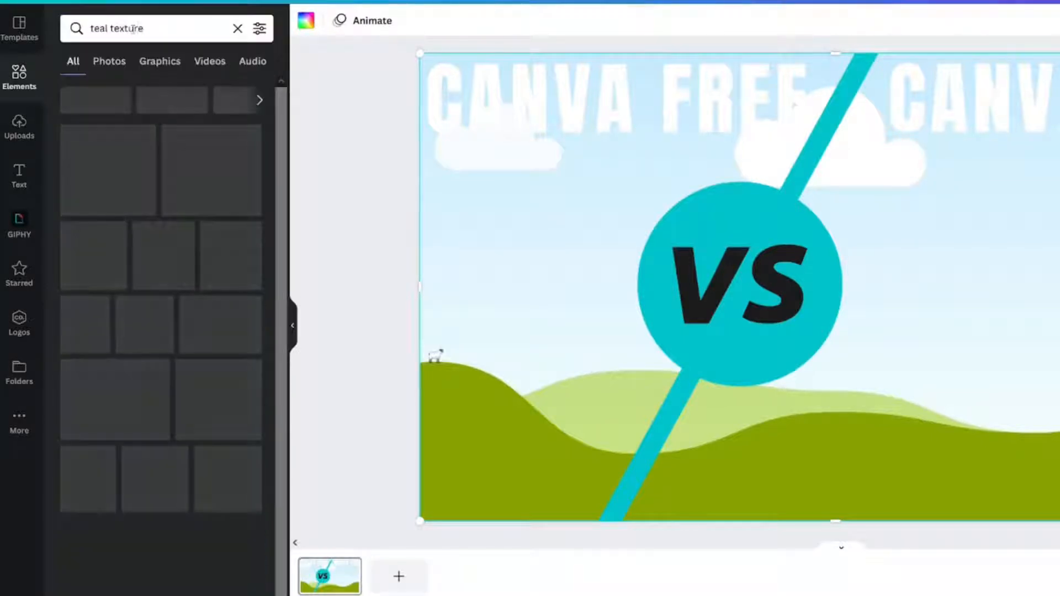
click(113, 63)
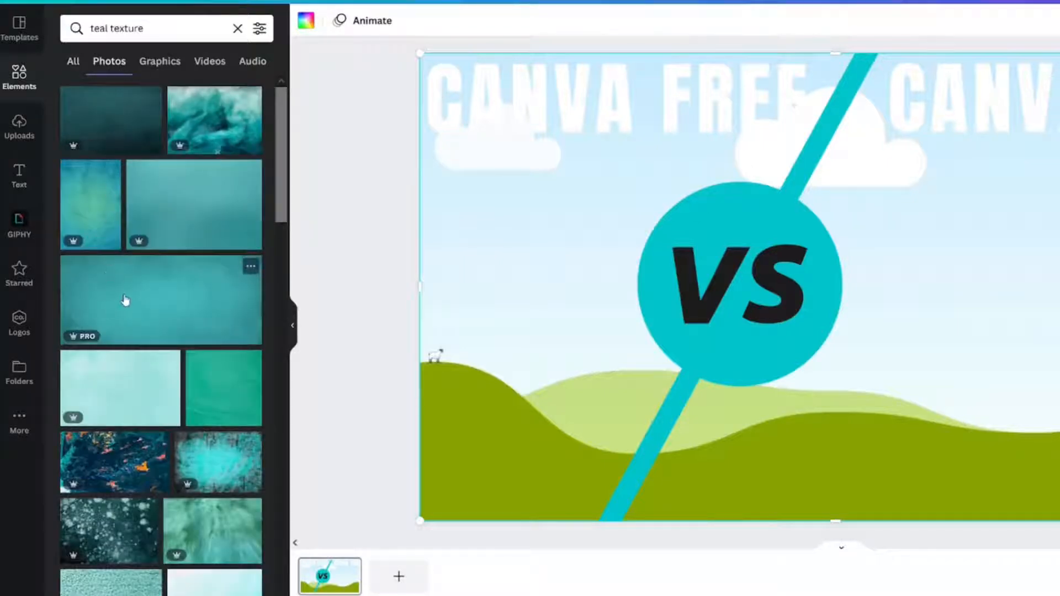
Step: Fill the background grid with the draped teal fabric photo and make the grid more transparent
scroll(125, 300, down, 9)
click(209, 208)
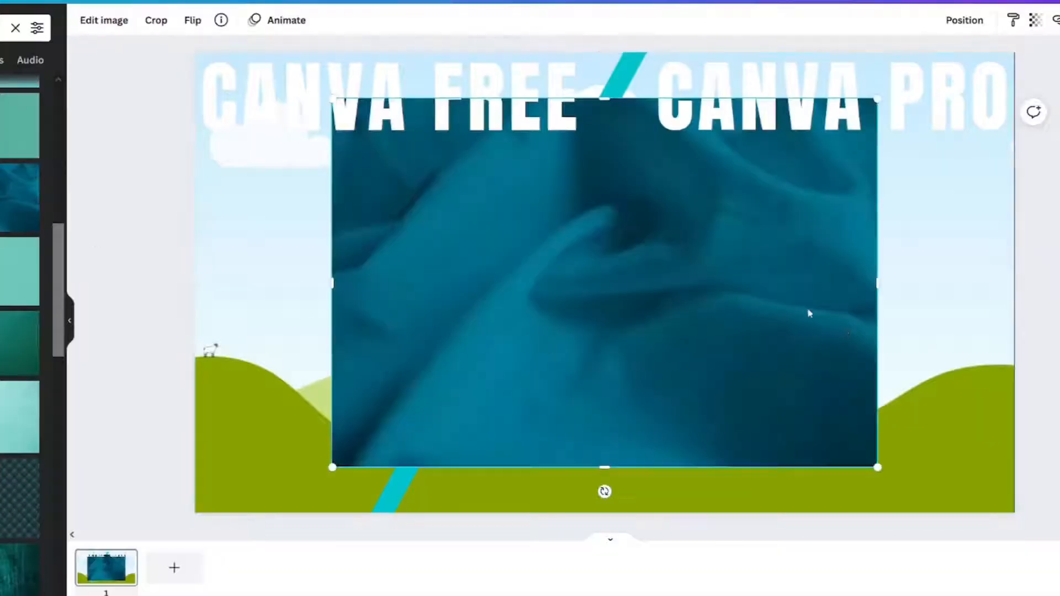
drag(809, 313, 837, 366)
click(1035, 27)
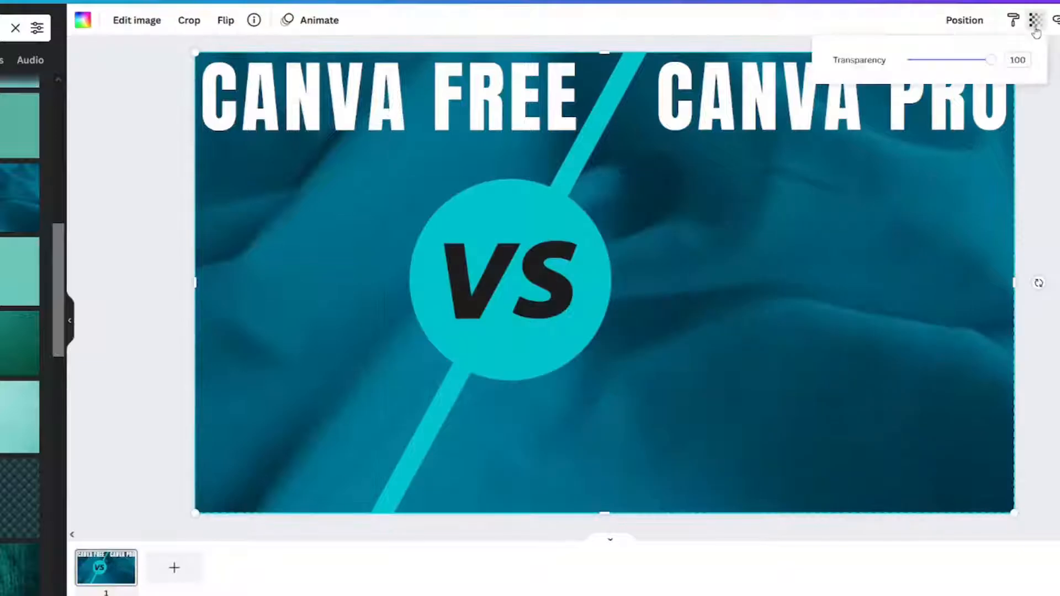
mouse_move(927, 63)
mouse_down()
mouse_move(919, 60)
mouse_move(930, 60)
mouse_up()
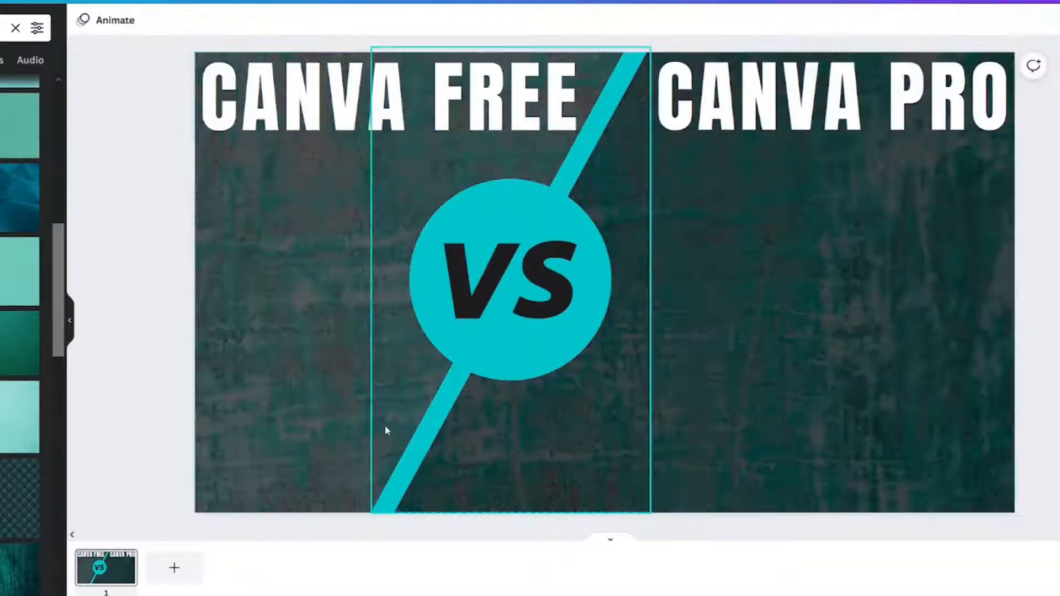
Step: Replace the background grid's grunge texture with a smoother teal texture photo
scroll(20, 331, up, 5)
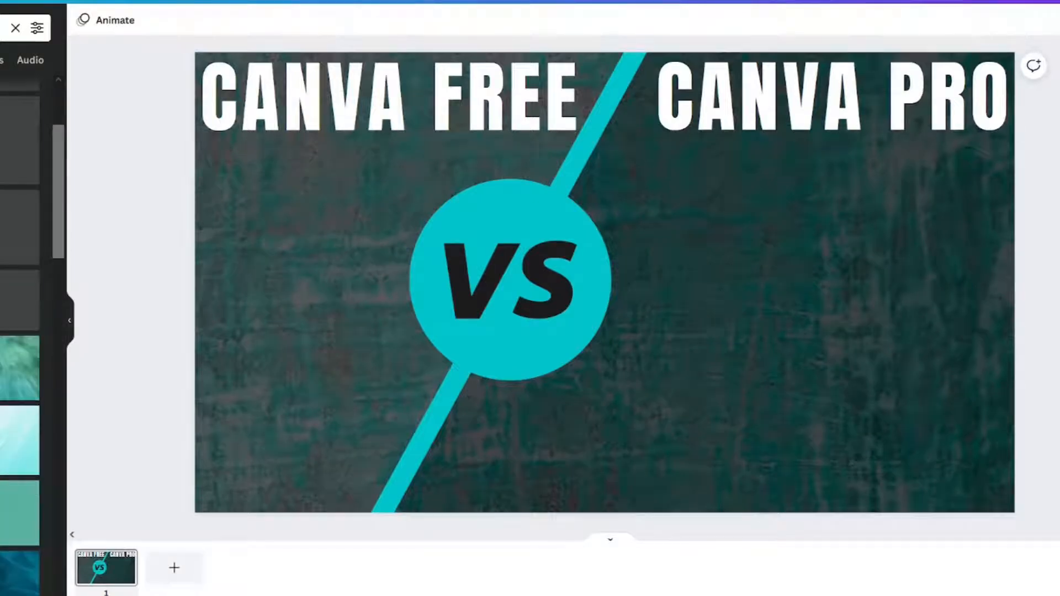
click(11, 497)
drag(766, 386, 777, 427)
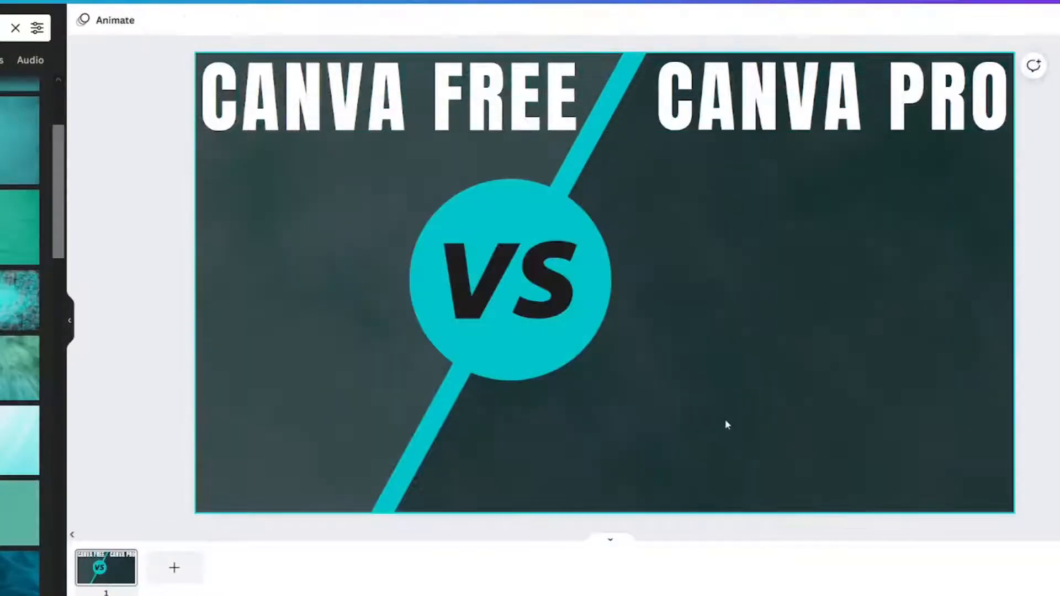
Step: Search the photos for "green texture" and try the dark green glow photo in the background grid
click(224, 273)
double_click(94, 30)
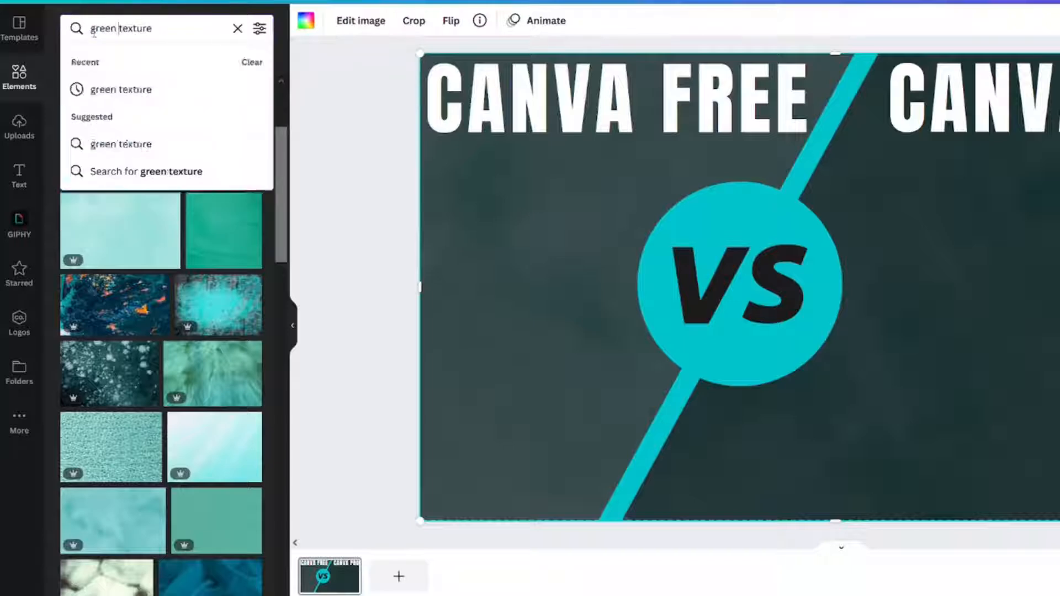
key(Return)
click(130, 160)
drag(971, 342, 977, 385)
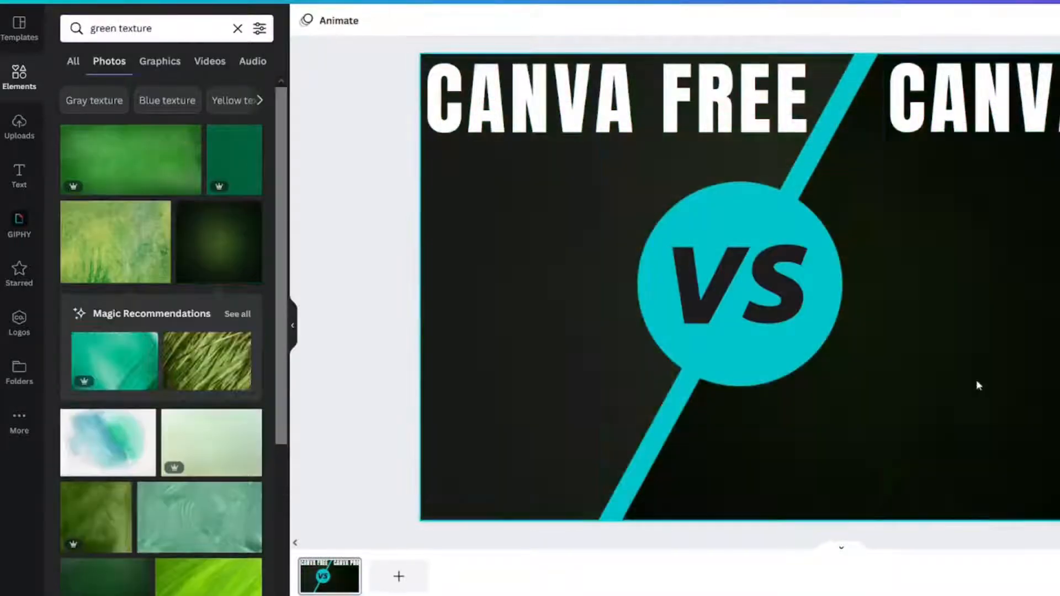
Step: Search for "bright green texture", try a dark green grunge photo in the background grid, and search for "bright teal texture"
scroll(160, 331, down, 5)
click(87, 30)
text(brigh)
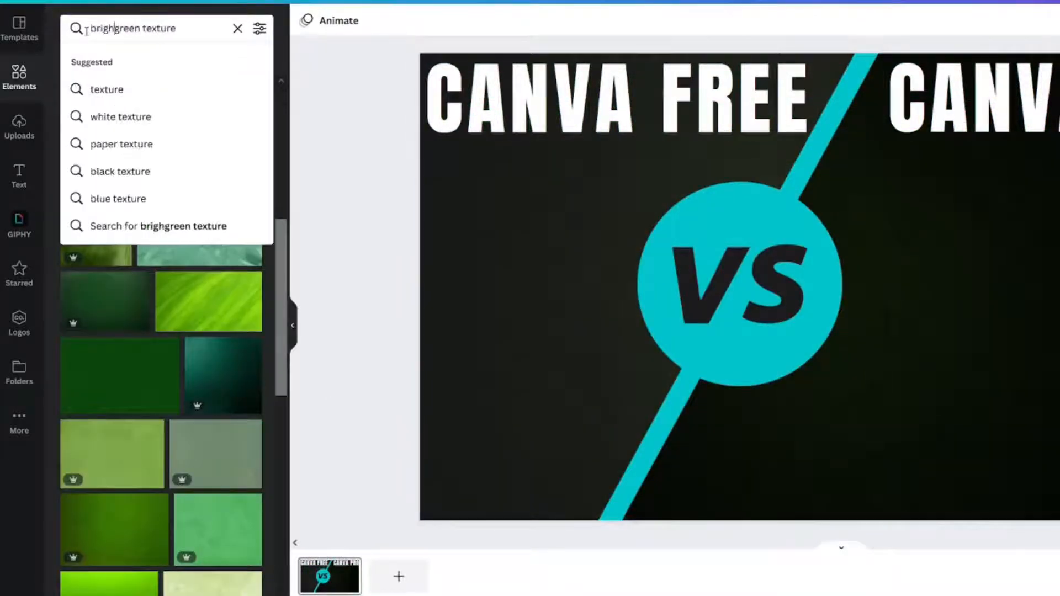
text(t)
key(Return)
click(119, 125)
drag(835, 284, 976, 322)
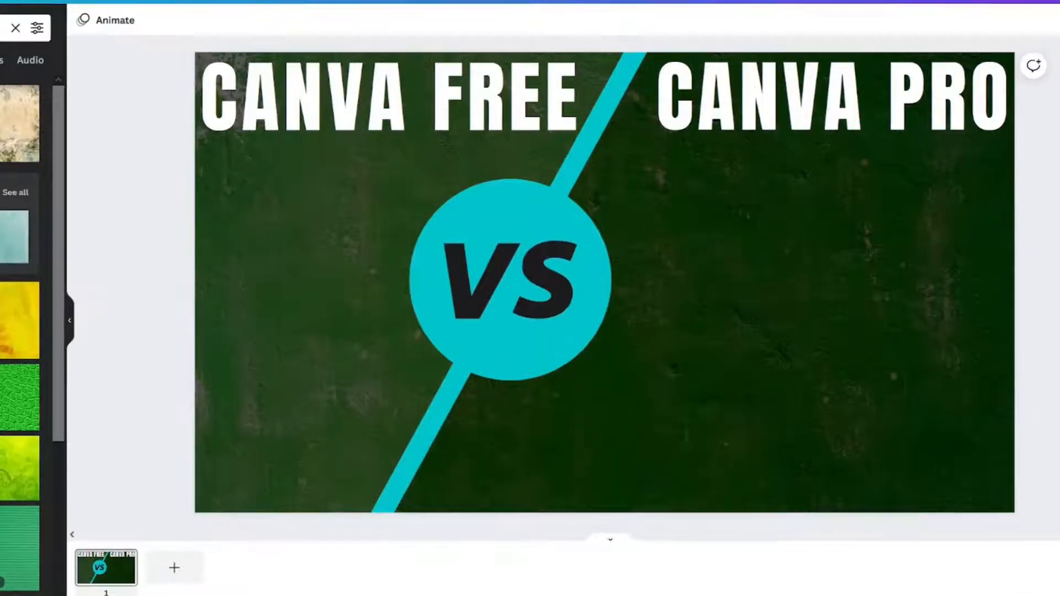
key(Return)
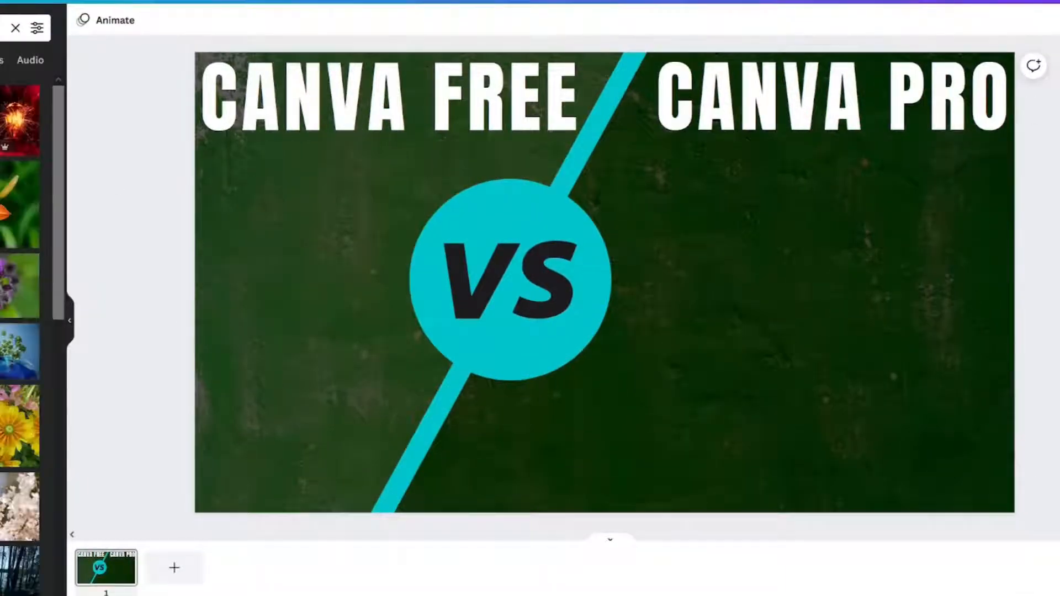
drag(296, 247, 314, 350)
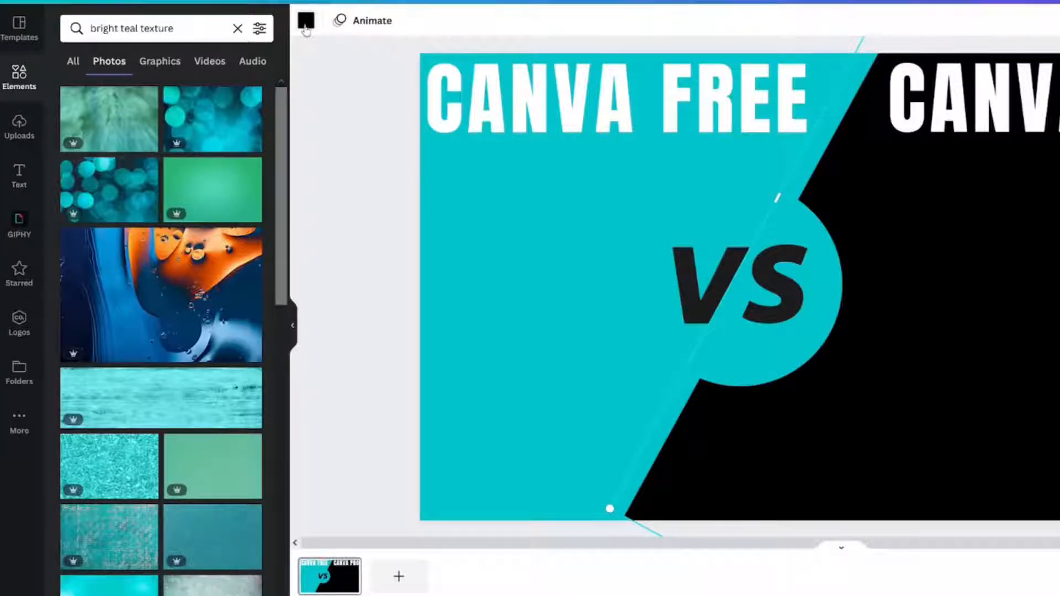
Step: Recolor the Pro side's background with the TCC palette's medium teal, and make the VS circle and its diagonal divider white
click(306, 24)
click(183, 189)
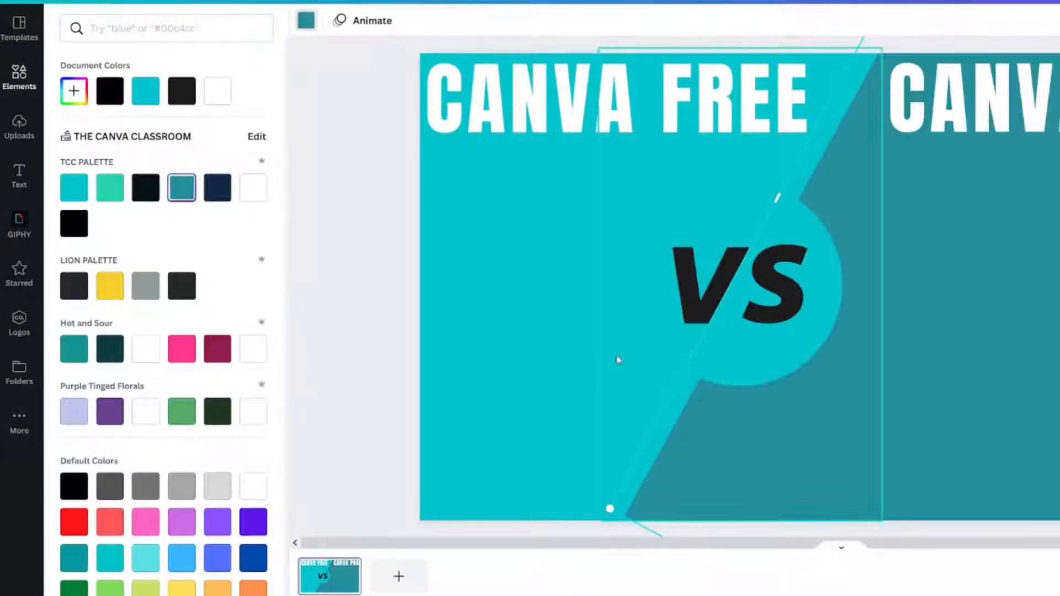
click(731, 373)
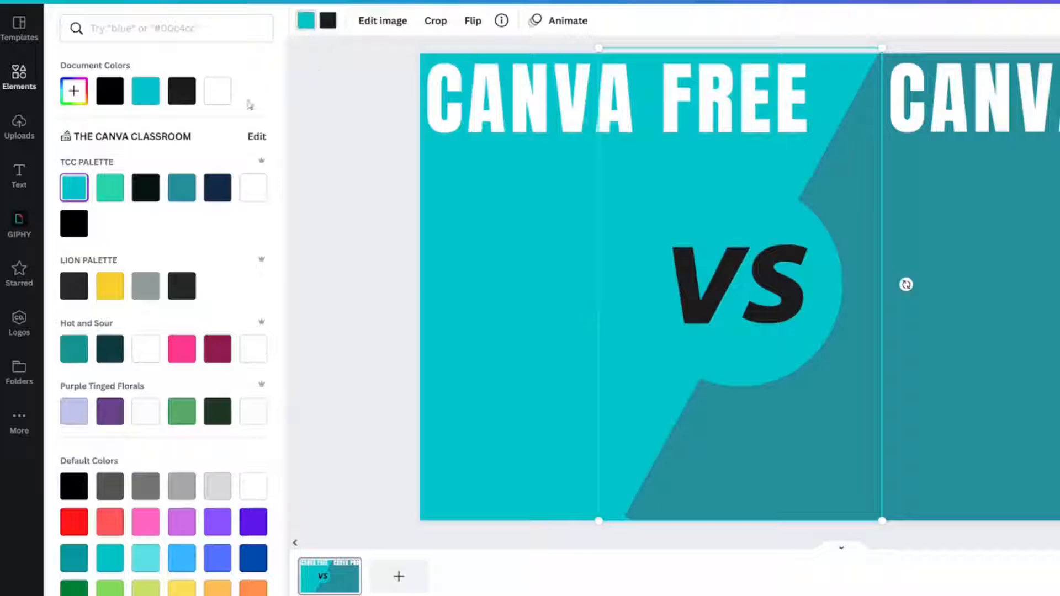
click(218, 93)
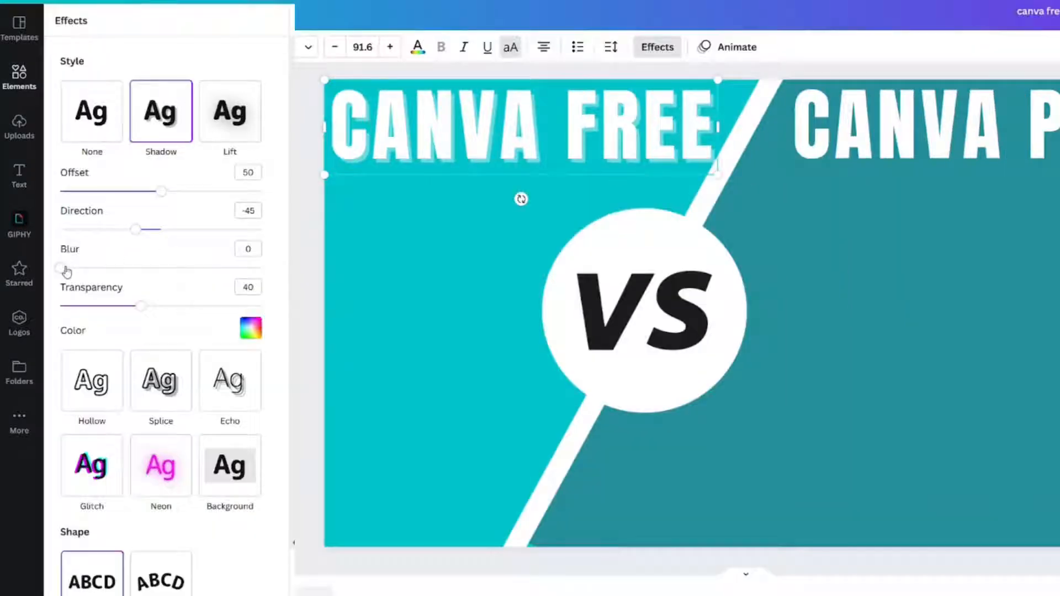
Step: Set the CANVA FREE text's shadow to blur 100, transparency 100 and a dark color
drag(61, 269, 262, 268)
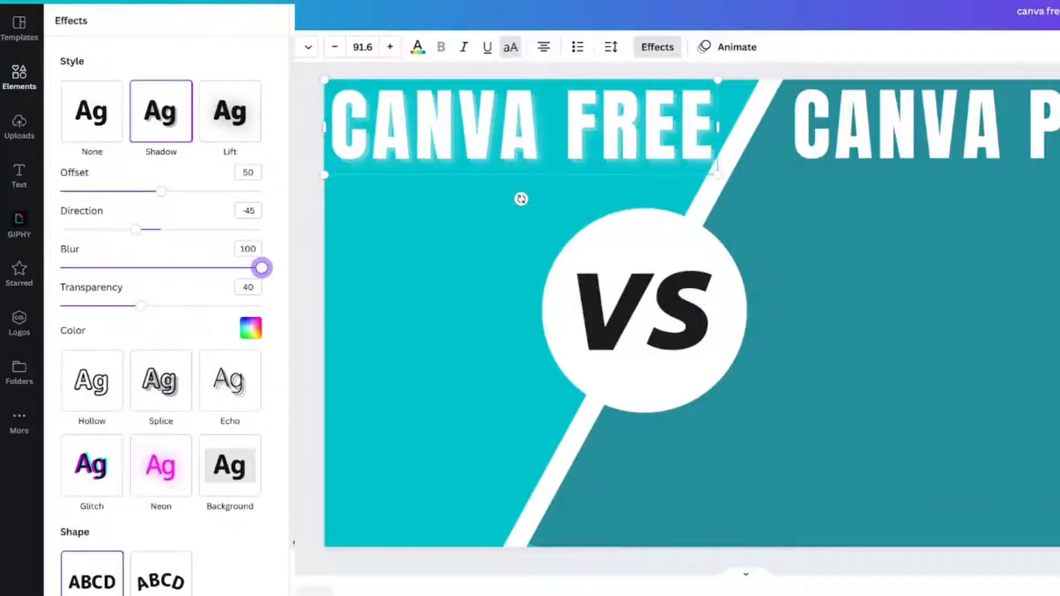
drag(142, 307, 289, 309)
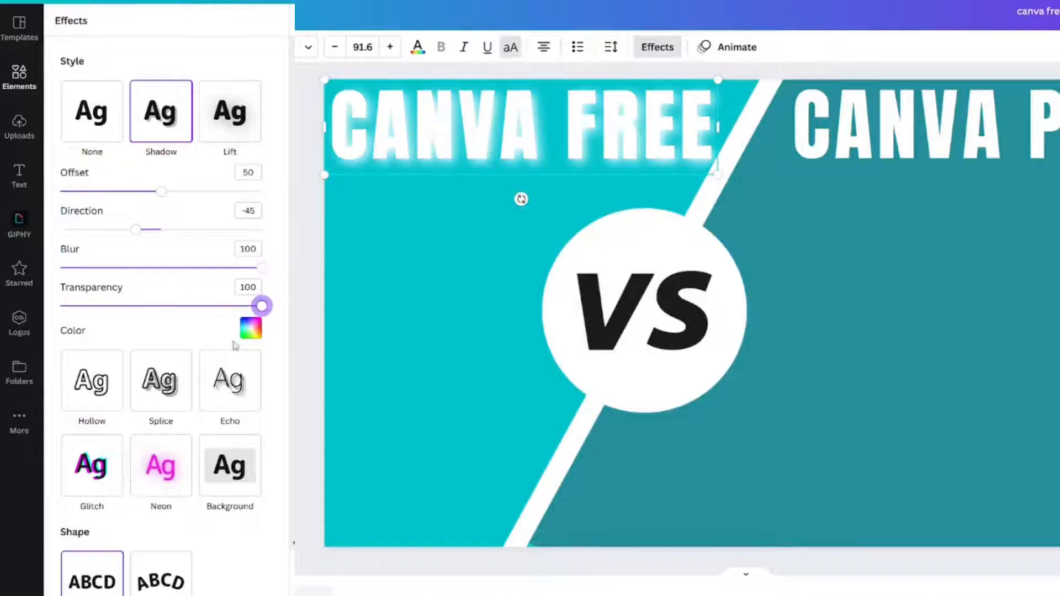
click(252, 331)
click(136, 388)
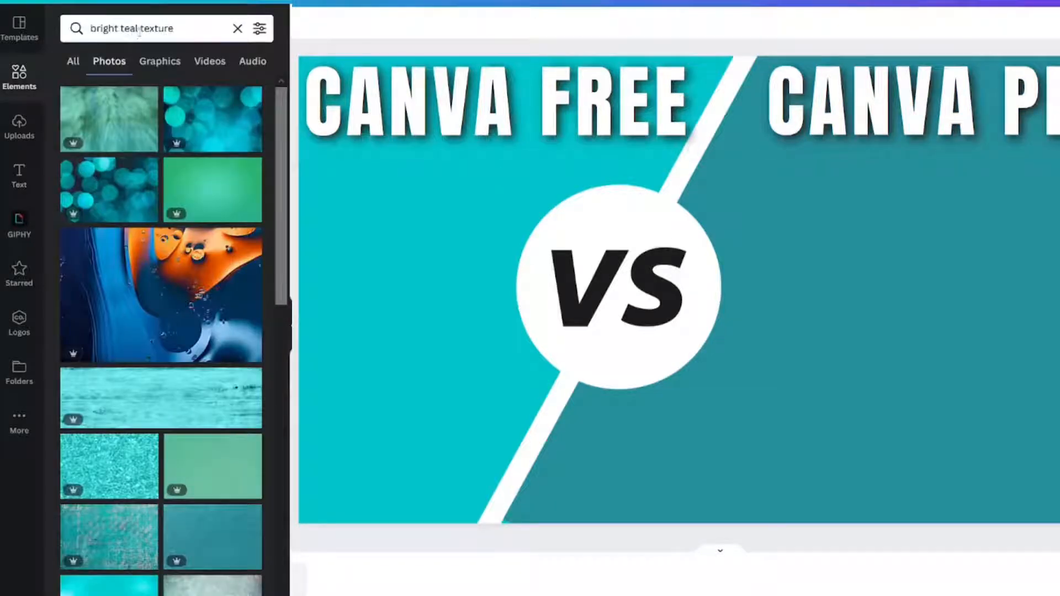
Step: Search the elements for "folders" and limit the results to graphics
triple_click(139, 31)
text(folders)
key(Return)
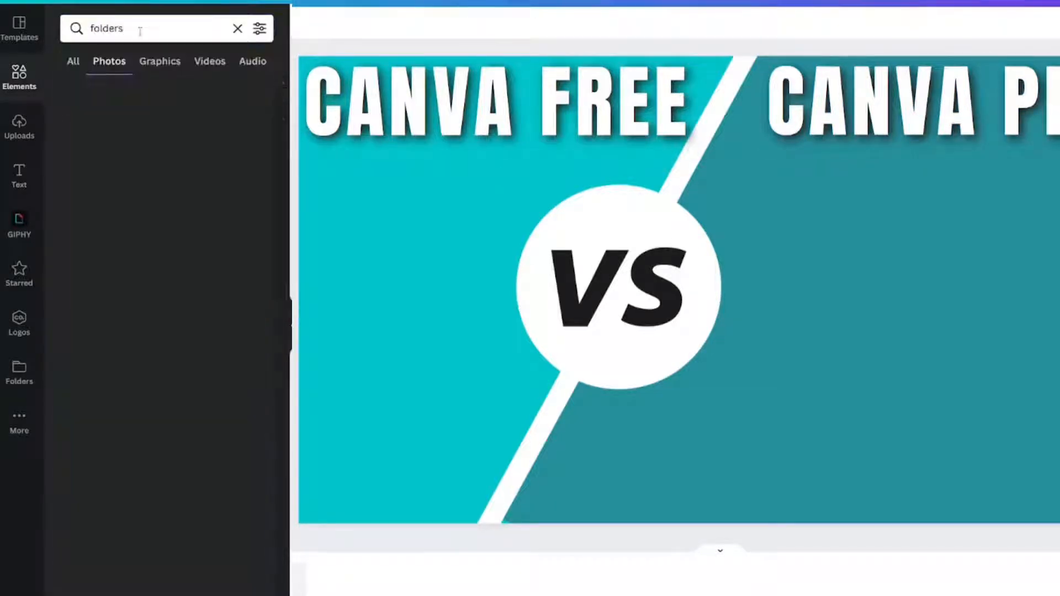
click(161, 62)
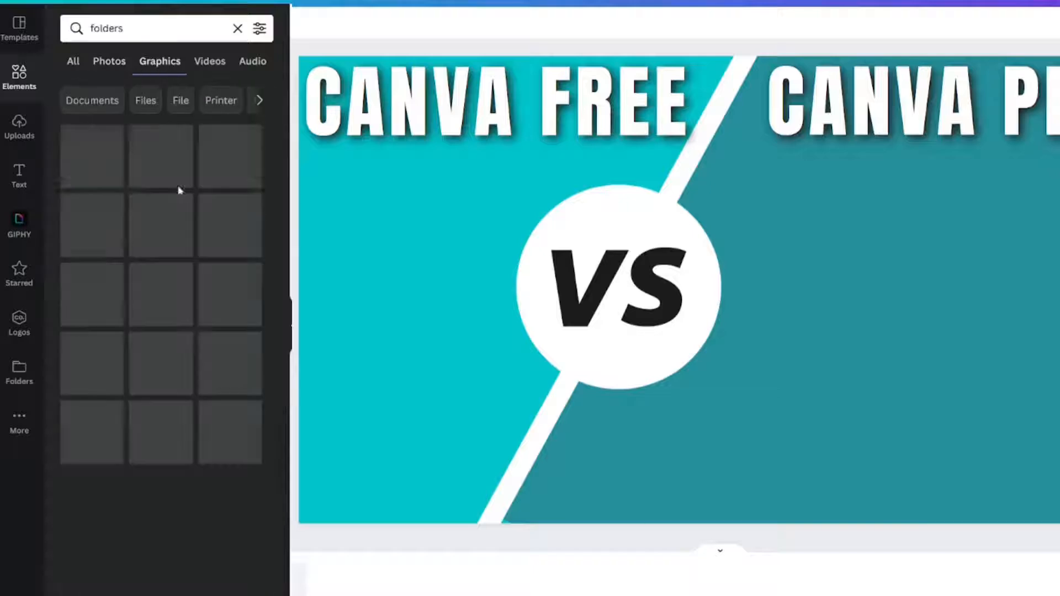
Step: Add the open yellow folder graphic twice and stack the copies below CANVA FREE, with the smaller one above the larger one
click(156, 173)
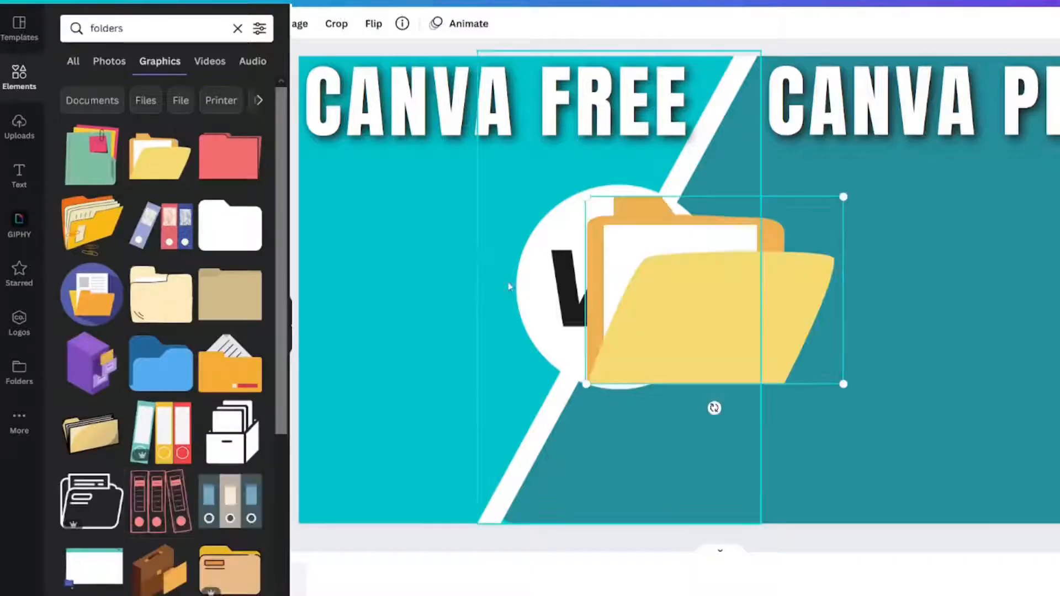
drag(698, 326, 433, 311)
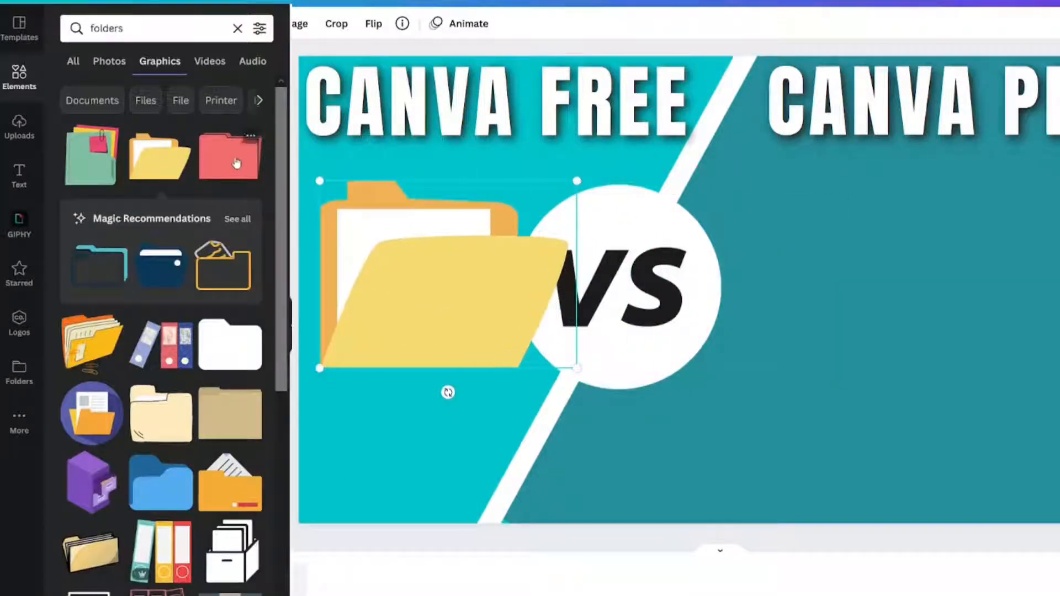
click(151, 179)
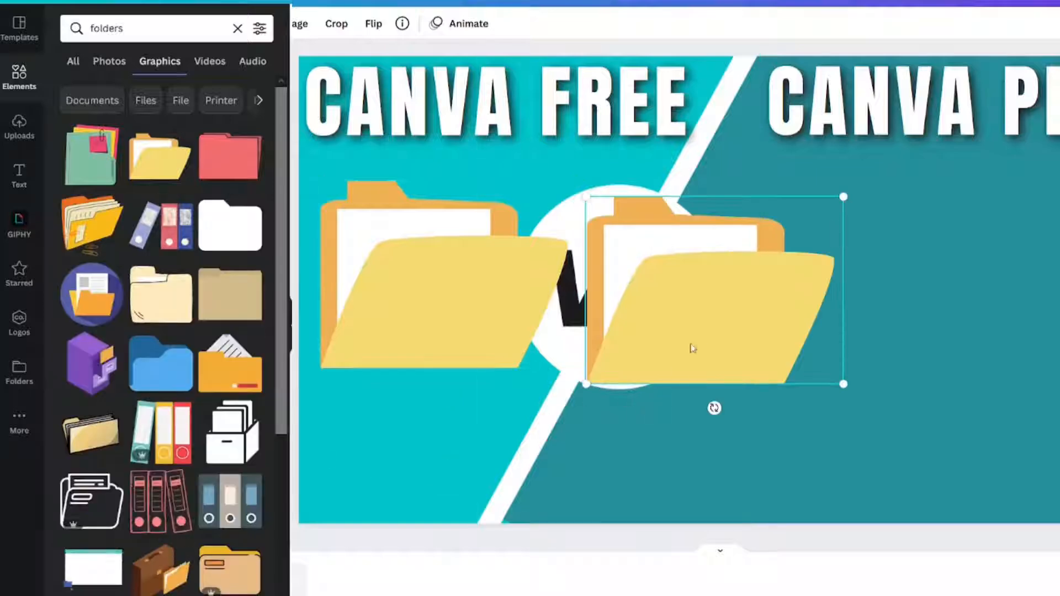
drag(690, 350, 387, 486)
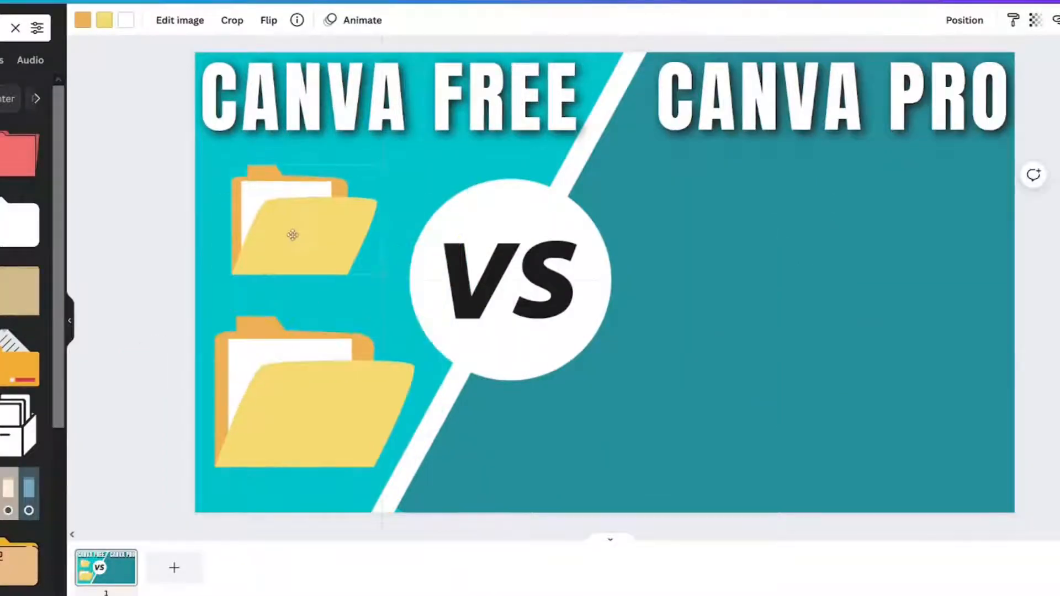
drag(268, 429, 272, 426)
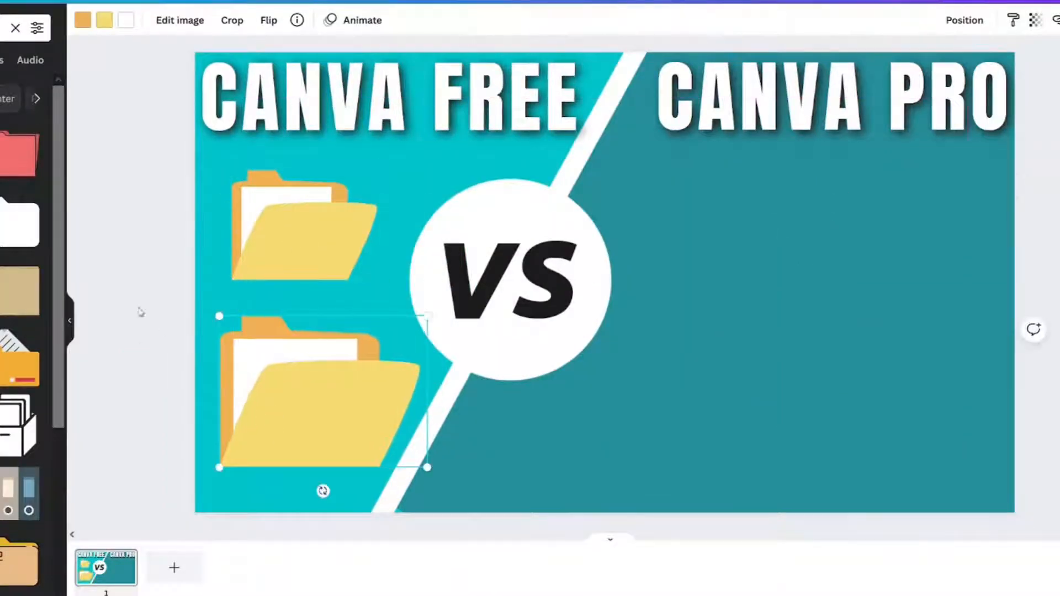
click(110, 286)
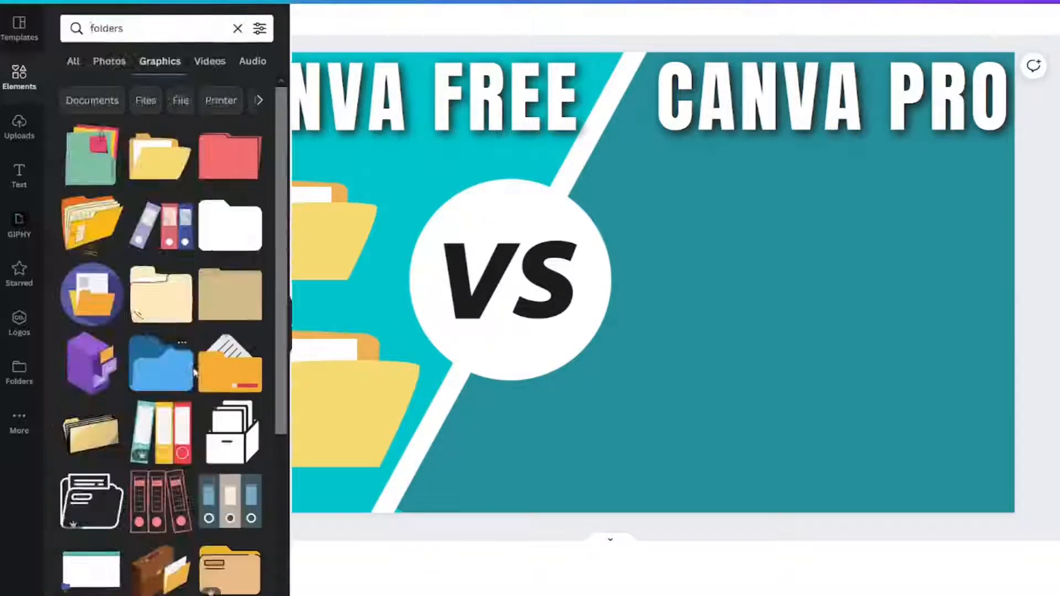
Step: Search the graphics for "unlimited"
scroll(166, 331, down, 5)
click(91, 28)
text(unlimited)
key(Return)
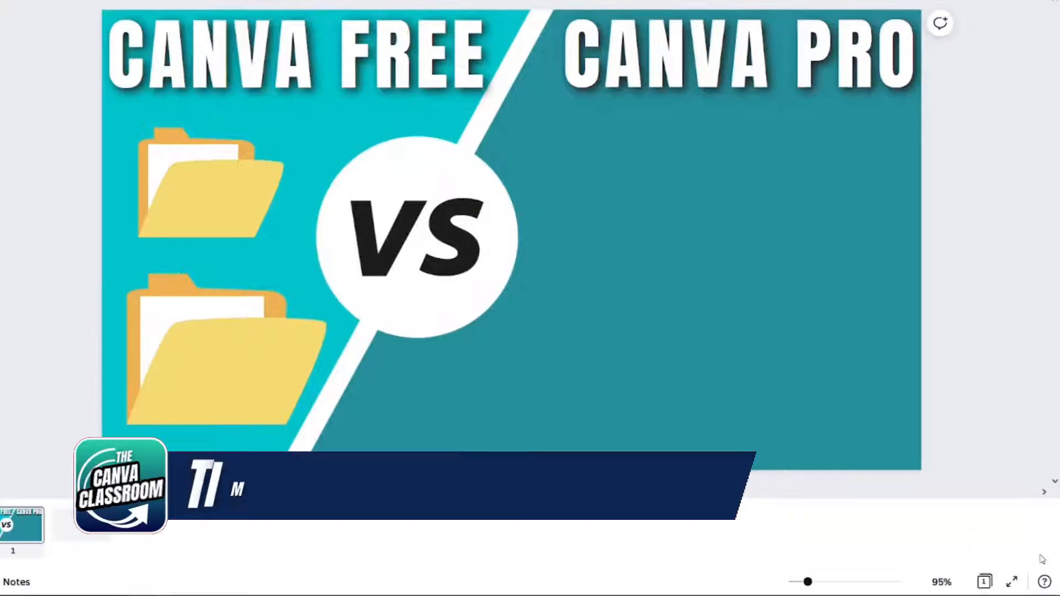
Step: Look up "folder" in the help and read the "Creating folders" article for the Free and Pro folder limits
click(1045, 582)
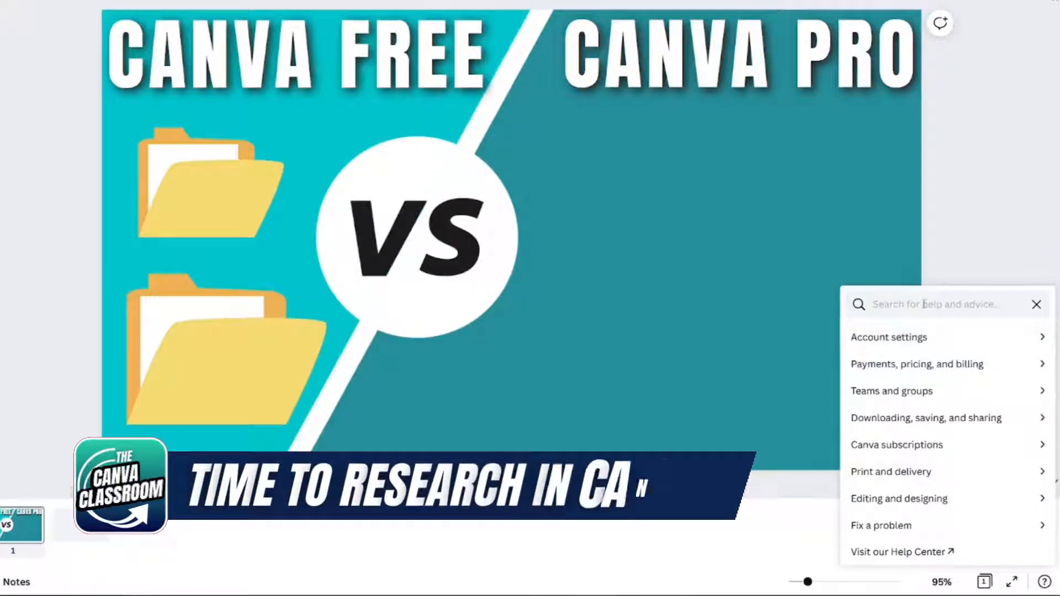
text(folder)
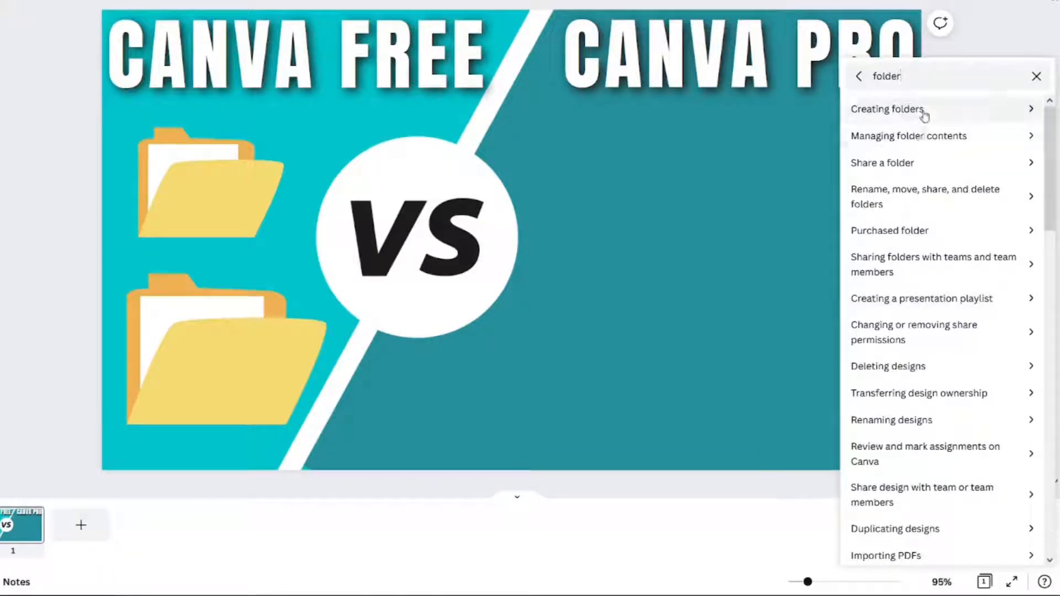
click(925, 115)
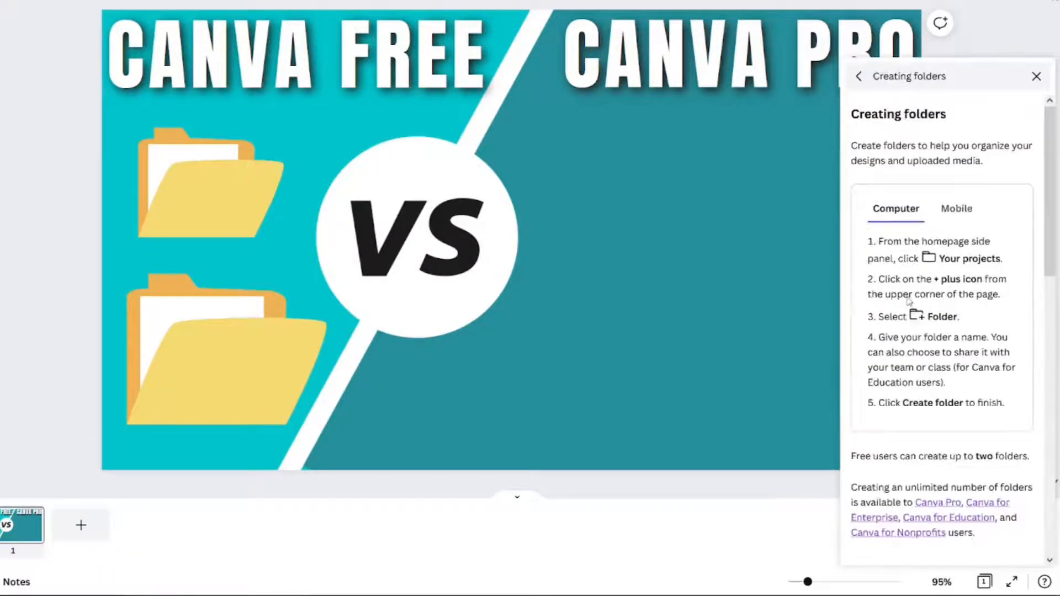
scroll(909, 301, down, 5)
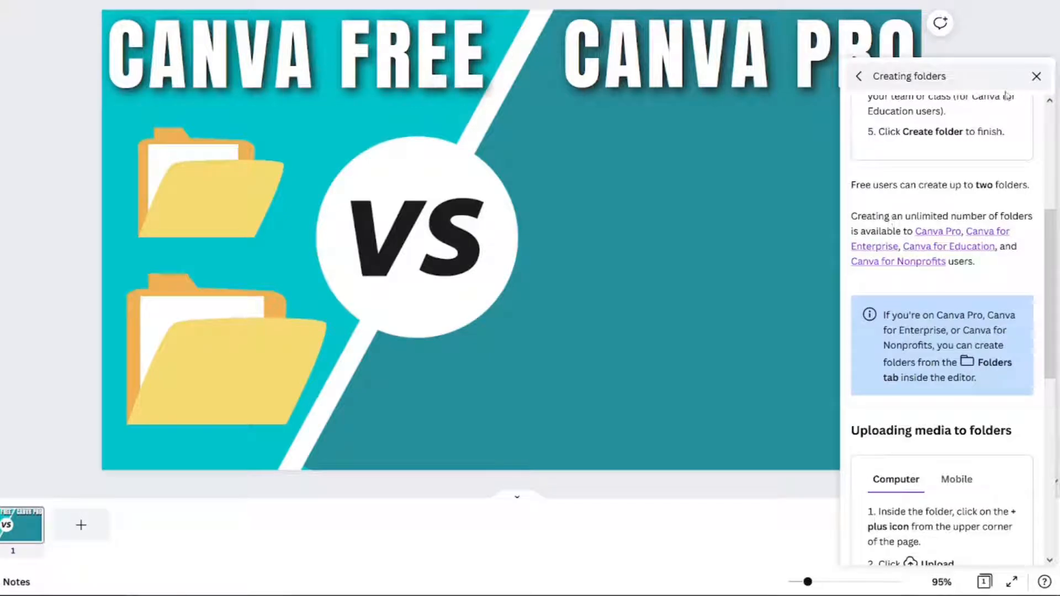
click(1036, 77)
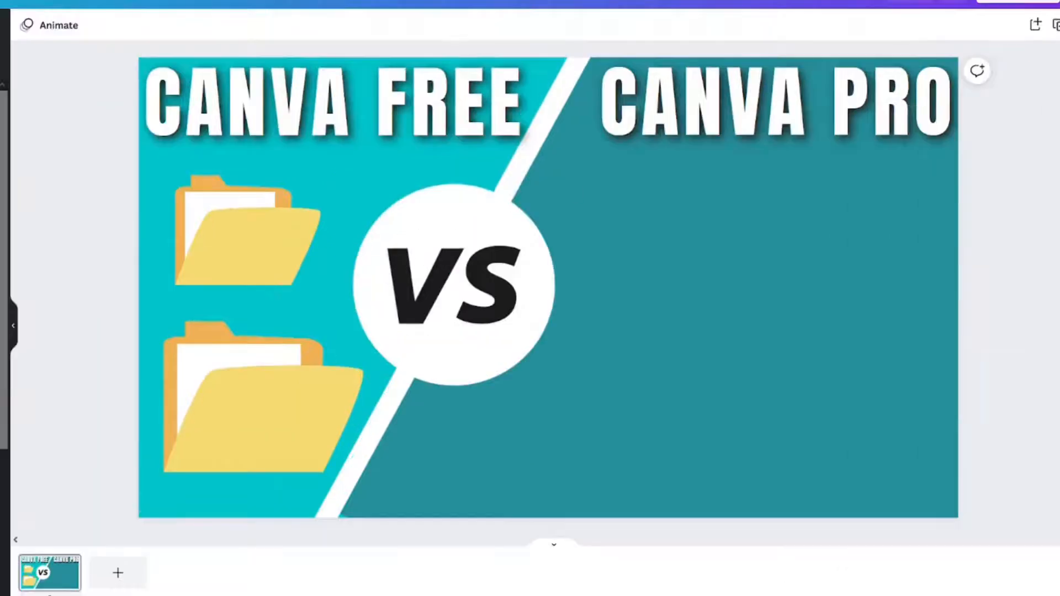
Step: Place a black infinity symbol below the CANVA PRO heading
key(ctrl+v)
drag(575, 282, 808, 219)
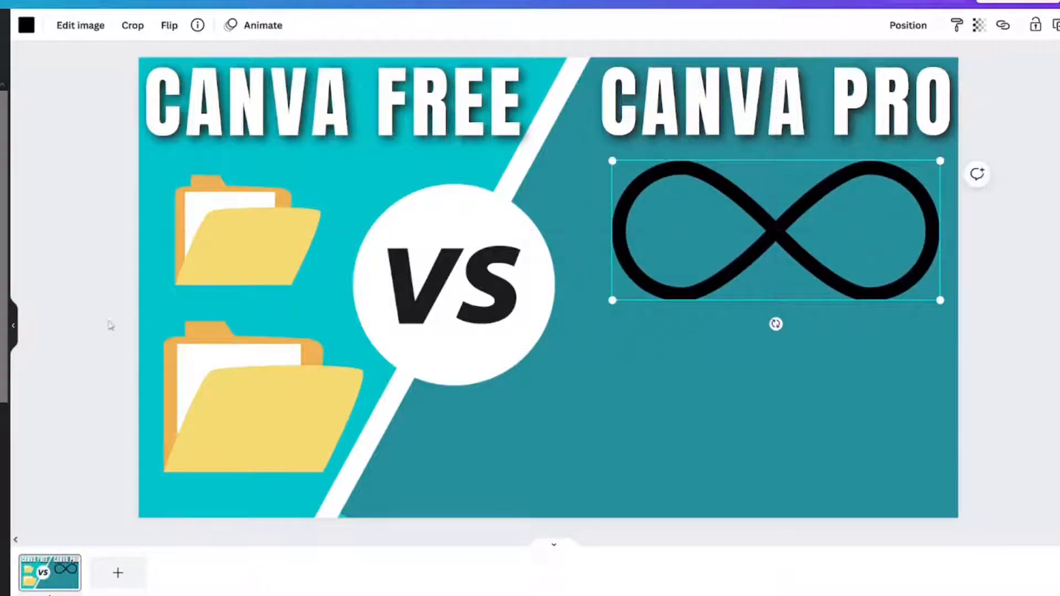
Step: Paste three copies of the small folder and spread them across the lower part of the Canva Pro side
click(241, 221)
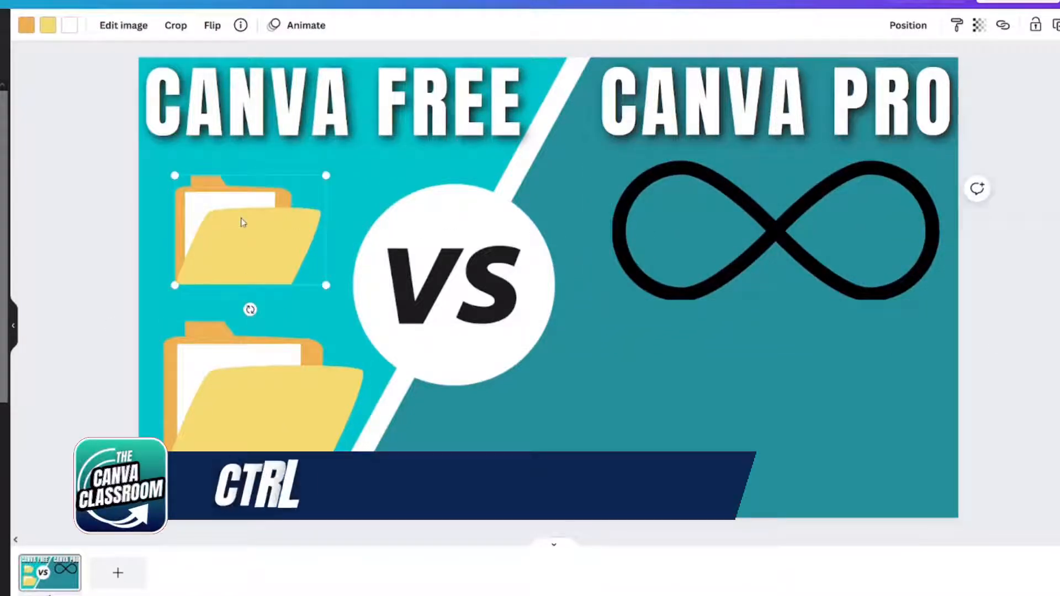
key(ctrl+c)
key(ctrl+v)
drag(273, 268, 455, 485)
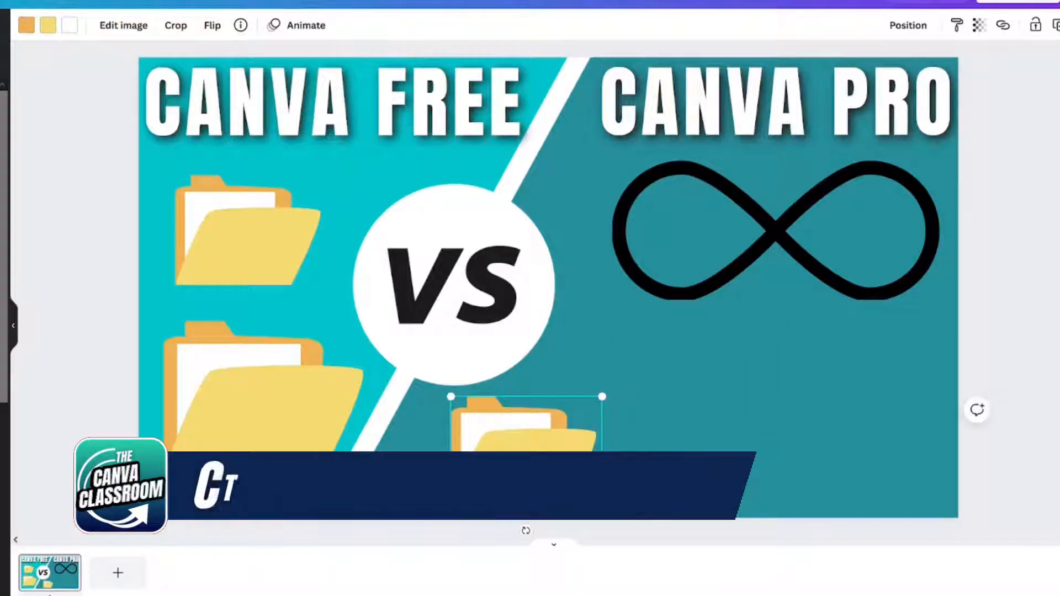
key(ctrl+v)
key(ctrl+v)
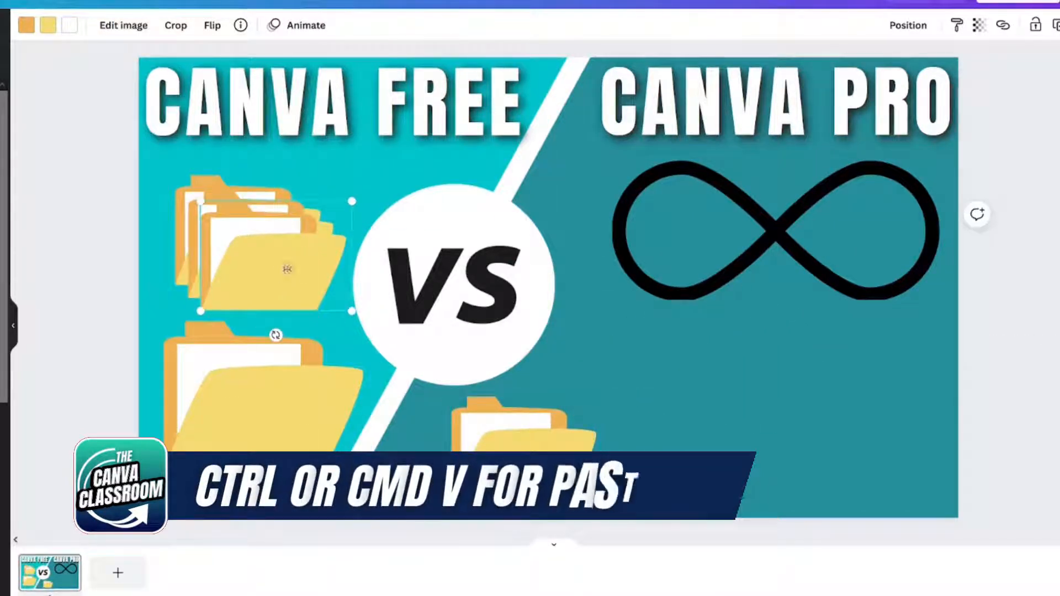
drag(287, 267, 674, 393)
drag(316, 274, 916, 412)
Step: Duplicate the large folder and move the copy onto the Canva Pro side, overlapping the left half of the infinity symbol
click(229, 328)
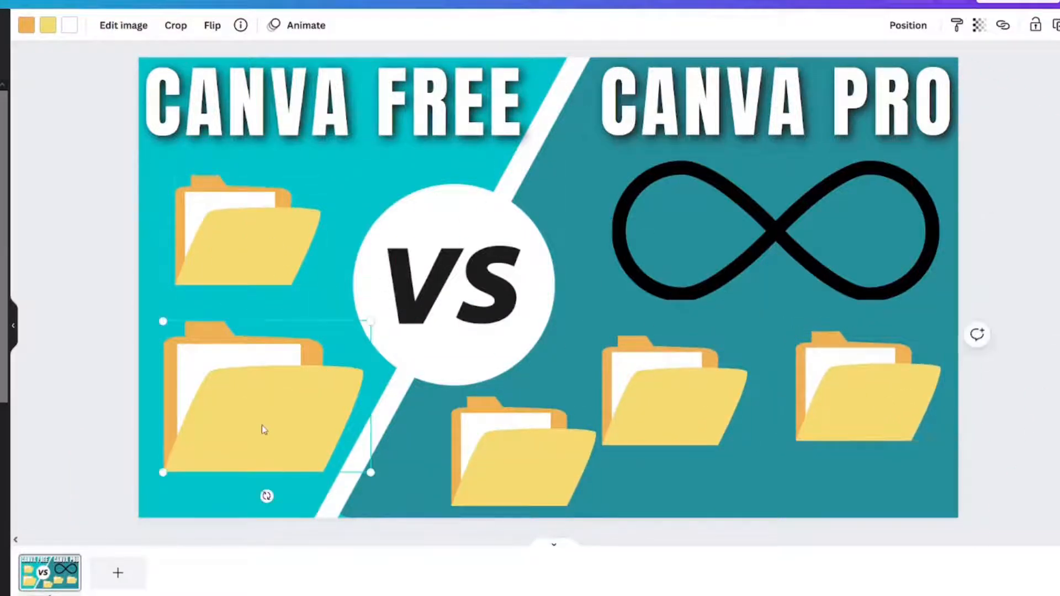
key(ctrl+d)
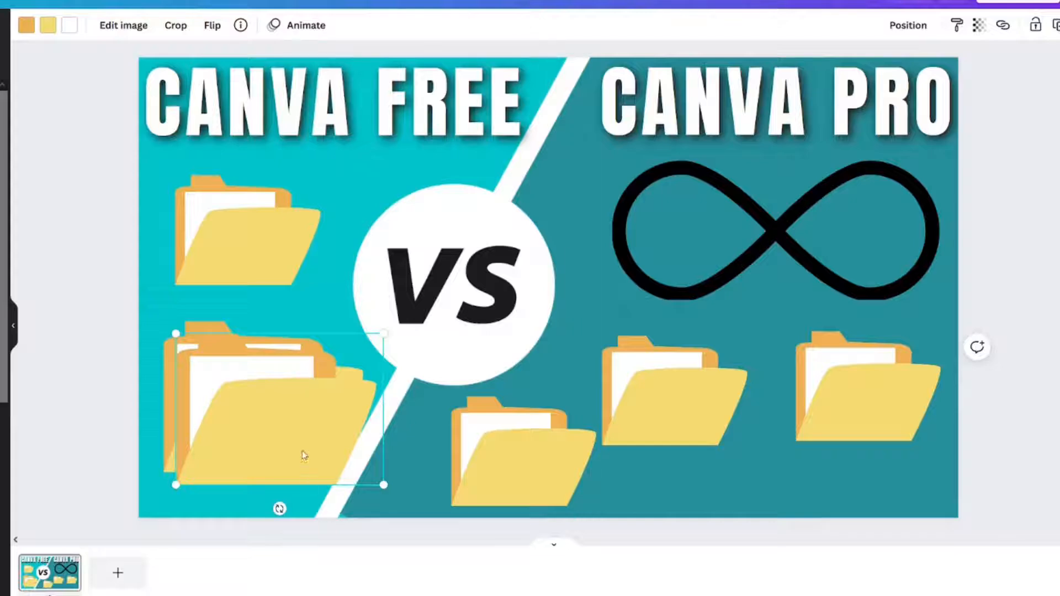
drag(300, 456, 685, 285)
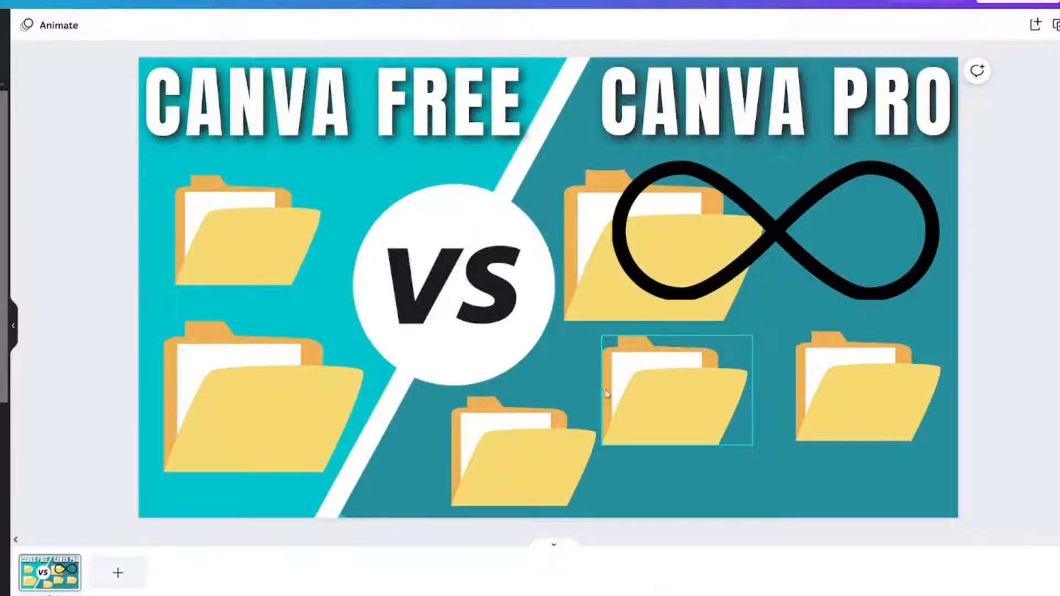
Step: Clear the small folders from the Canva Pro side by deleting two copies and moving the third away past the Free side's edge
click(643, 406)
key(Delete)
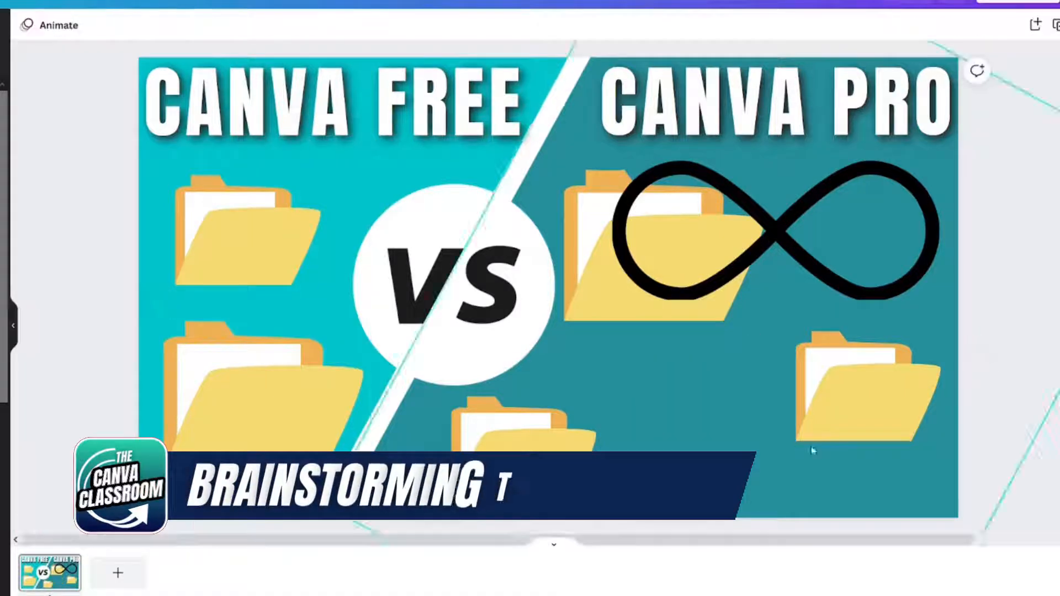
click(854, 424)
key(Delete)
drag(525, 431, 127, 470)
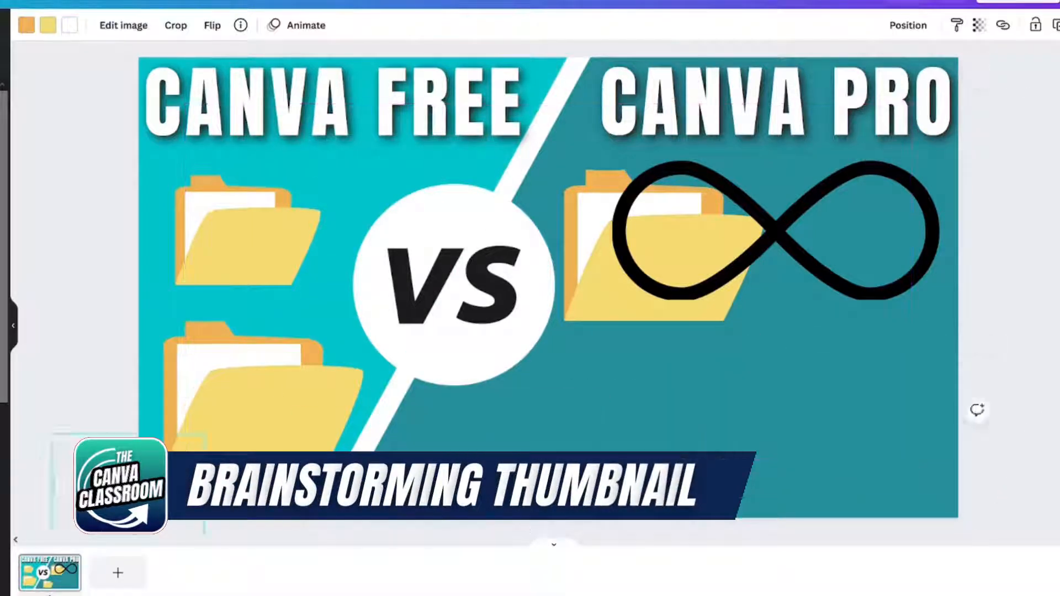
Step: Move the folder on the Canva Pro side below the heading and enlarge it to fill most of that half
click(619, 296)
drag(590, 316, 534, 470)
drag(601, 433, 656, 415)
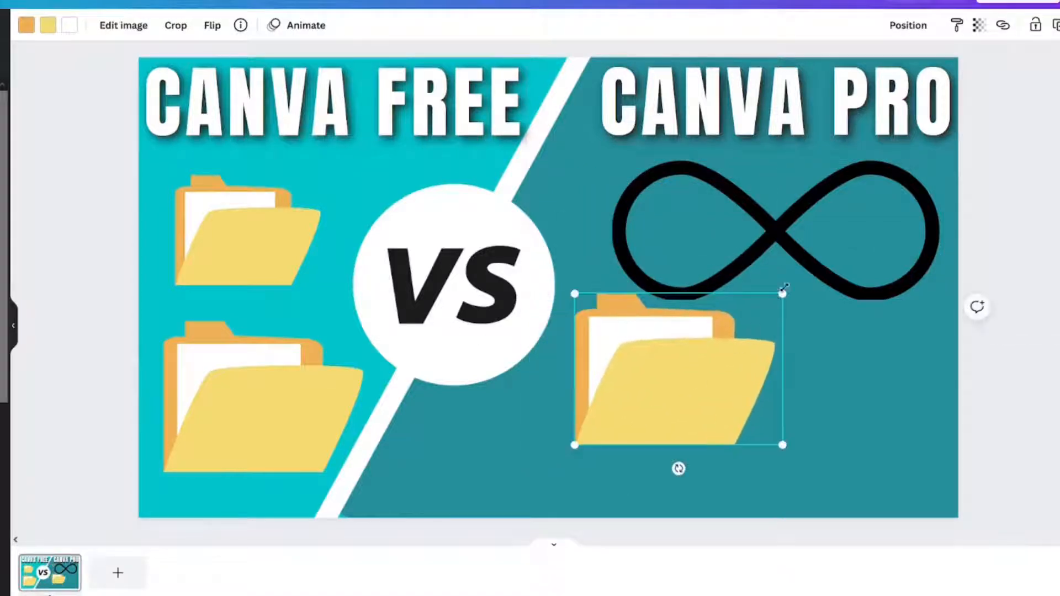
drag(784, 288, 894, 210)
drag(674, 403, 693, 363)
drag(591, 406, 474, 486)
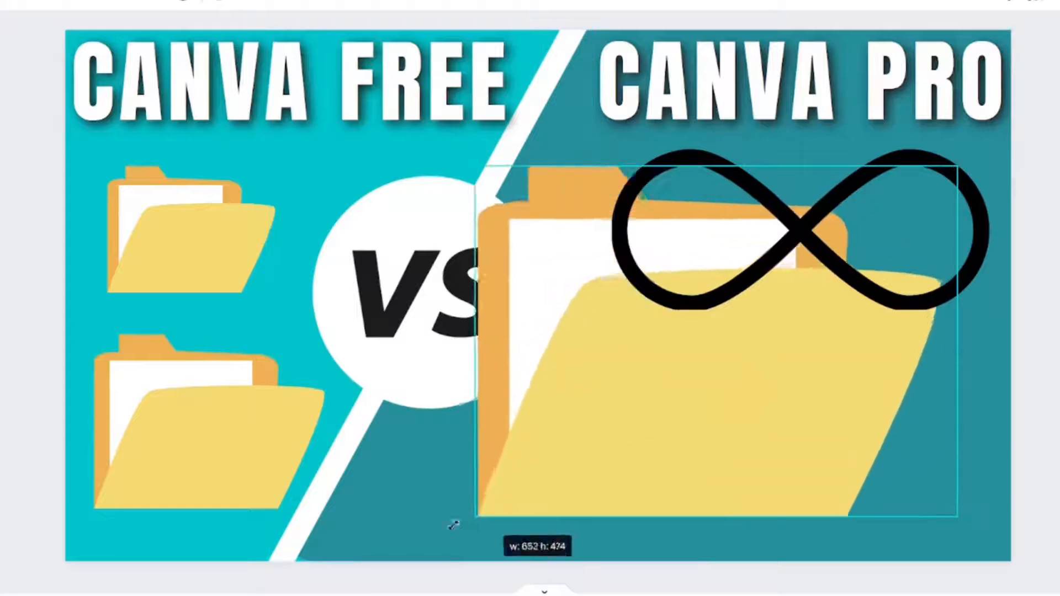
drag(453, 526, 434, 538)
drag(596, 436, 678, 411)
Step: Place the infinity symbol on the front of the large Canva Pro folder and shrink it to fit there
drag(846, 191, 859, 347)
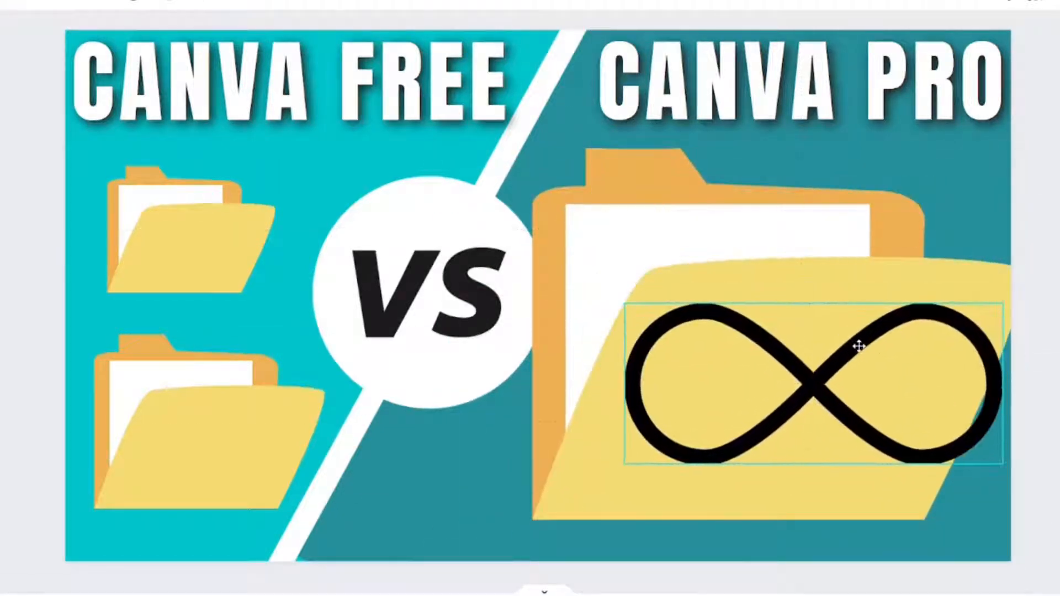
drag(1001, 465, 946, 438)
drag(780, 386, 801, 406)
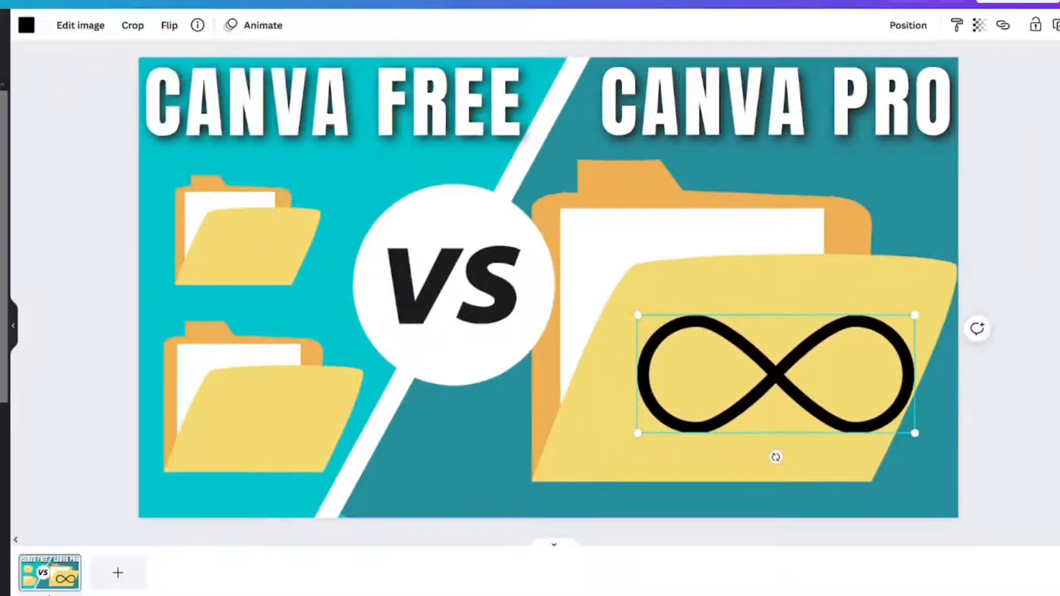
Step: Duplicate the upper Canva Free folder, shrink the copy to about 105 by 76, and place it on the large Pro folder's white page
click(160, 230)
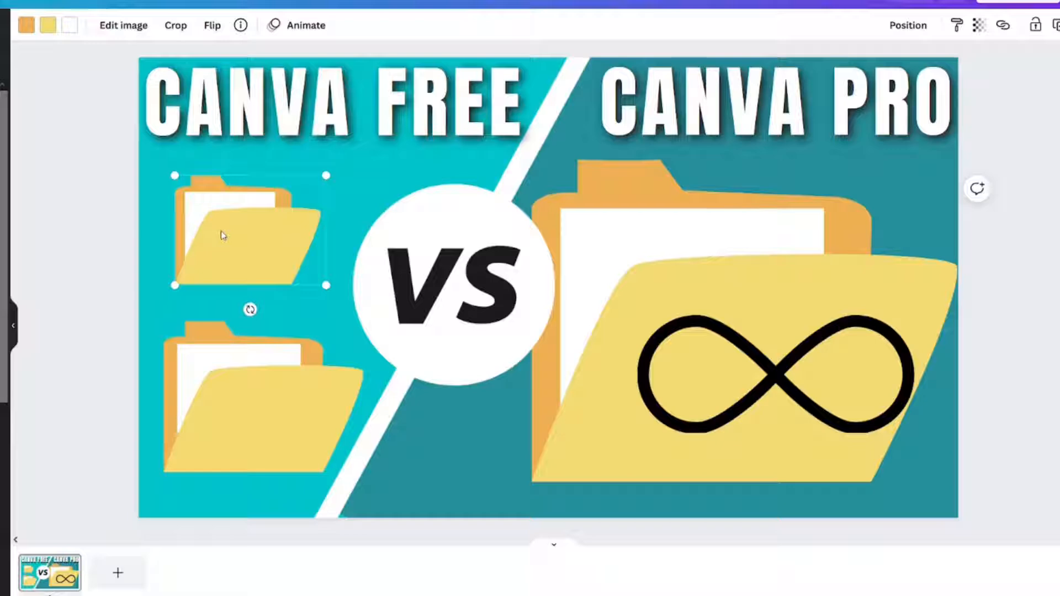
key(ctrl+d)
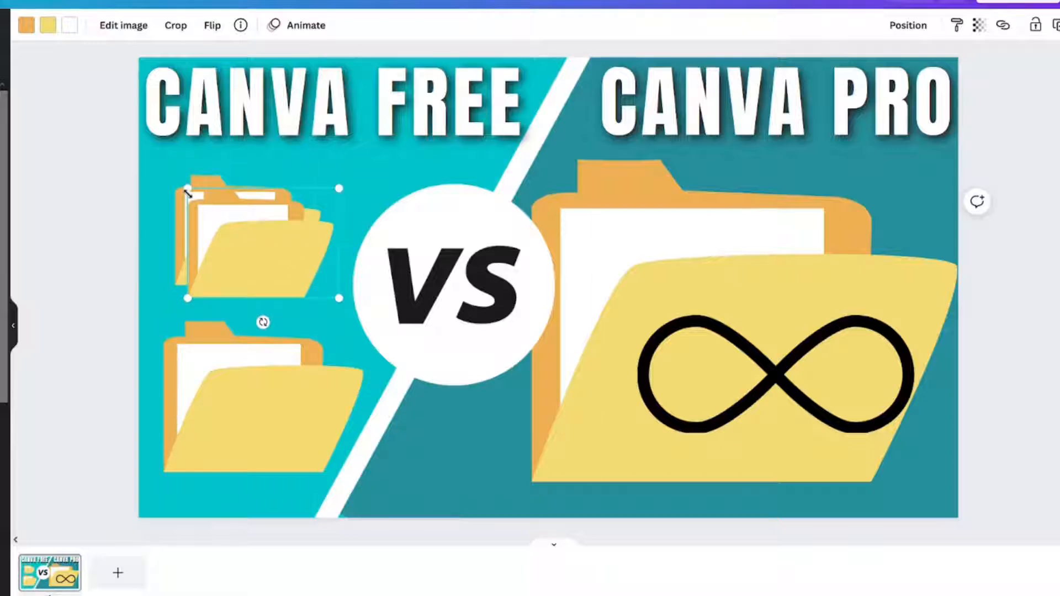
drag(187, 193, 255, 233)
drag(284, 277, 594, 246)
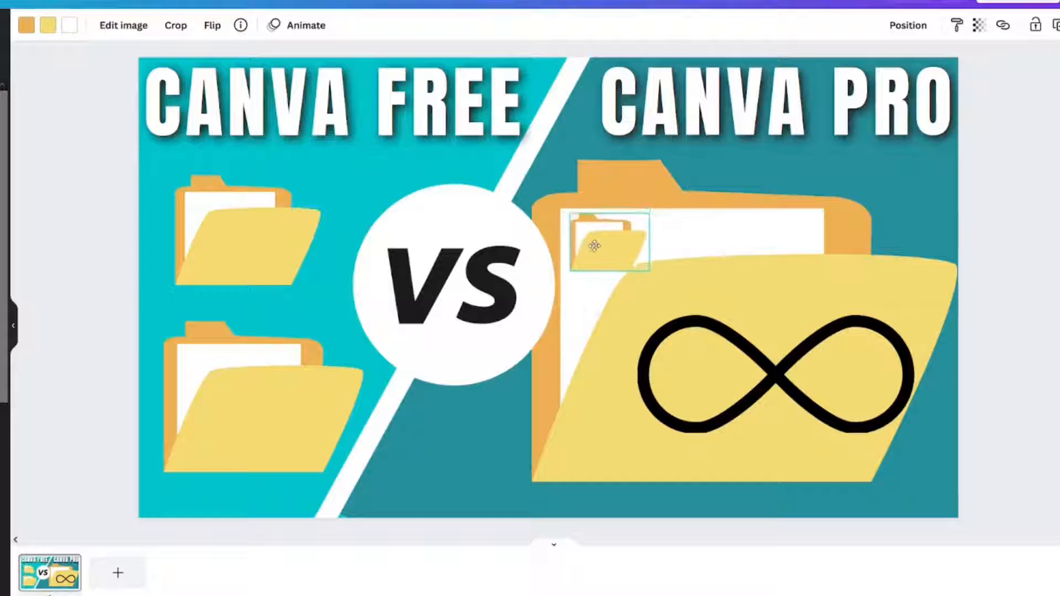
drag(647, 268, 635, 261)
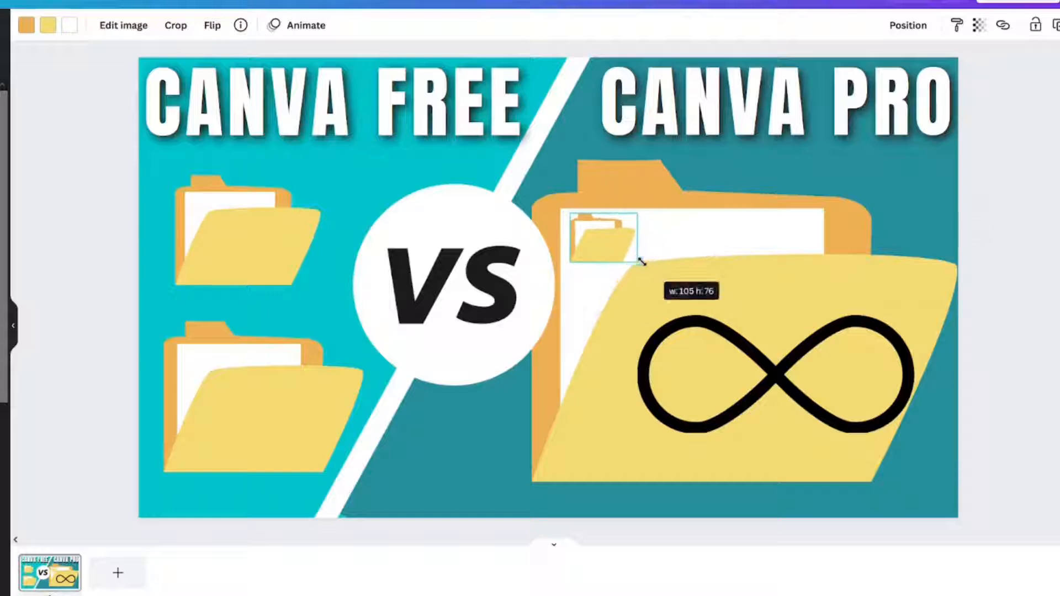
click(1027, 147)
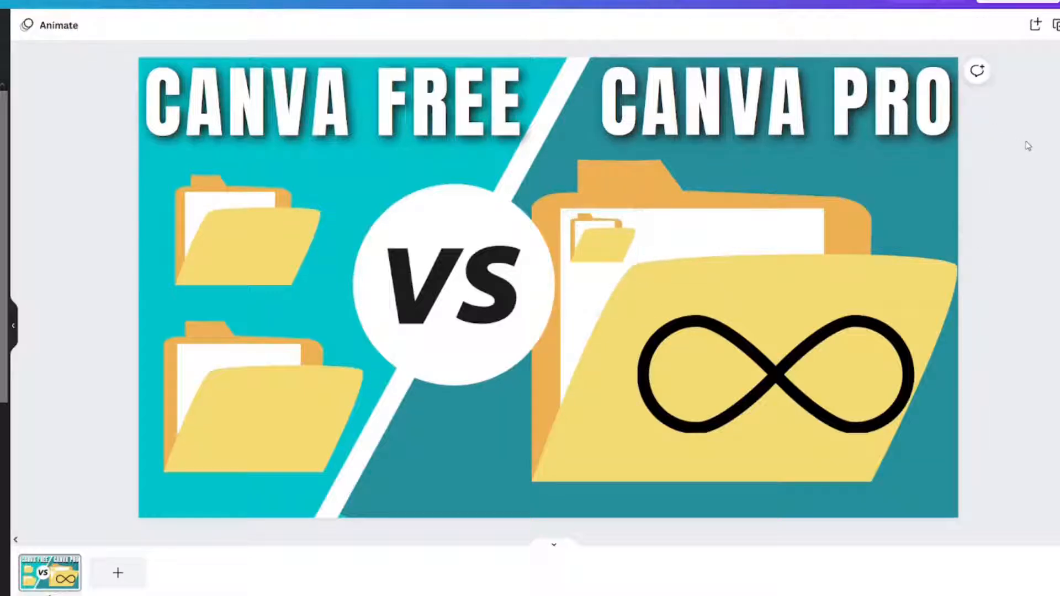
Step: Add three more copies of the mini folder in a row along the white page inside the large Pro folder
click(594, 241)
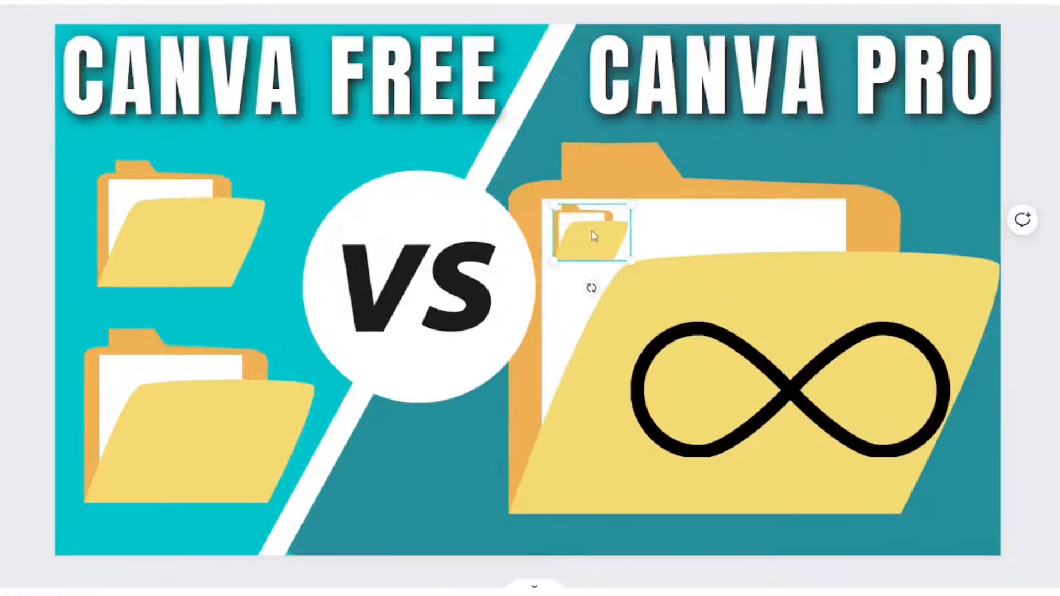
key(ctrl+d)
drag(588, 238, 668, 240)
key(ctrl+d)
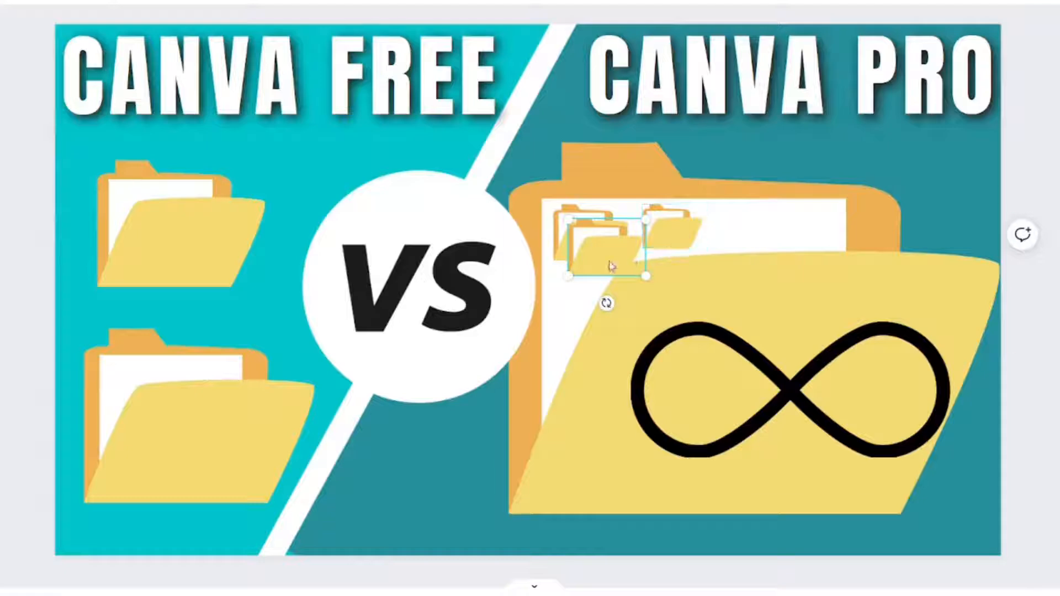
drag(611, 266, 743, 229)
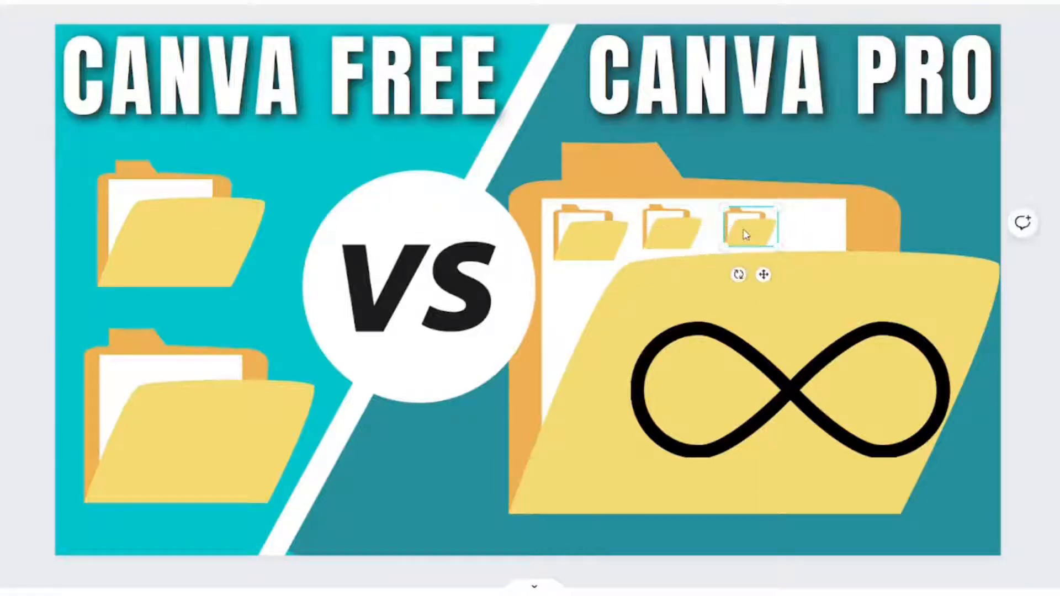
key(ctrl+d)
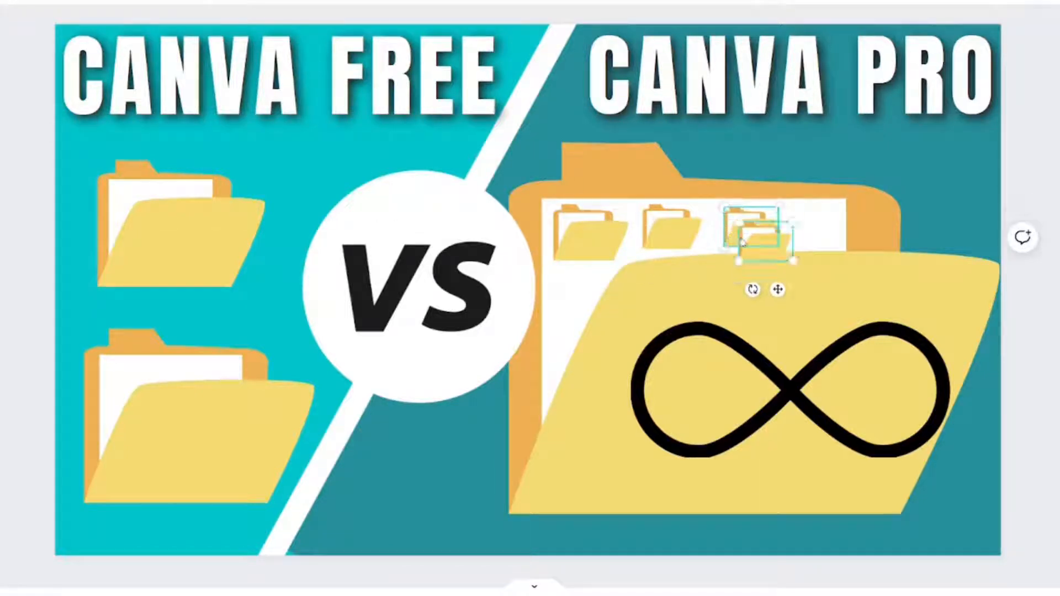
drag(763, 247, 816, 230)
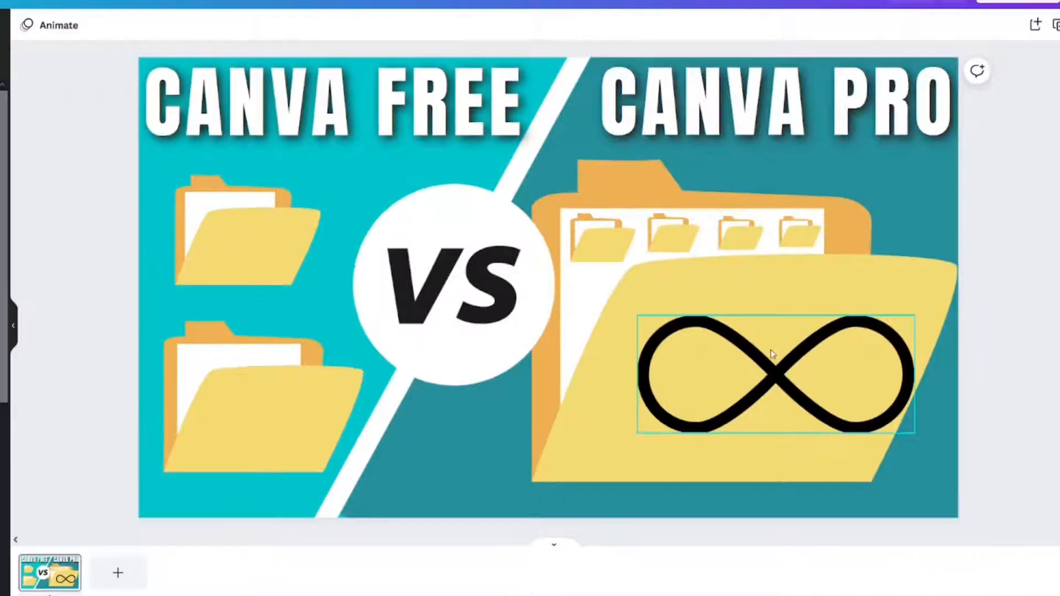
Step: Rotate the infinity symbol counterclockwise so it tilts upward across the front of the Canva Pro folder
drag(781, 366, 770, 354)
mouse_move(765, 448)
mouse_down()
mouse_move(788, 433)
mouse_move(778, 445)
mouse_up()
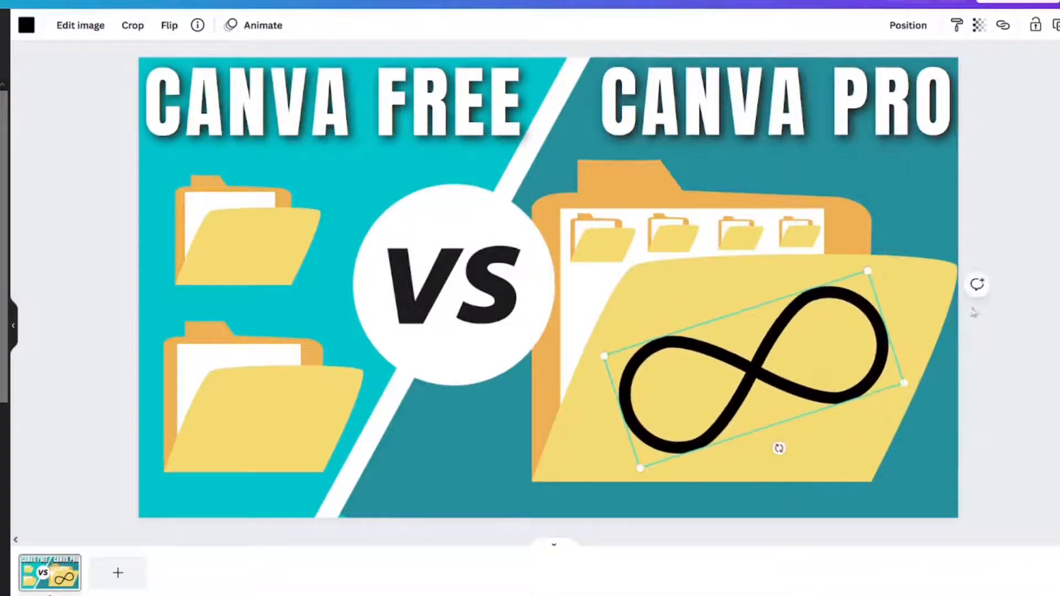
click(1004, 302)
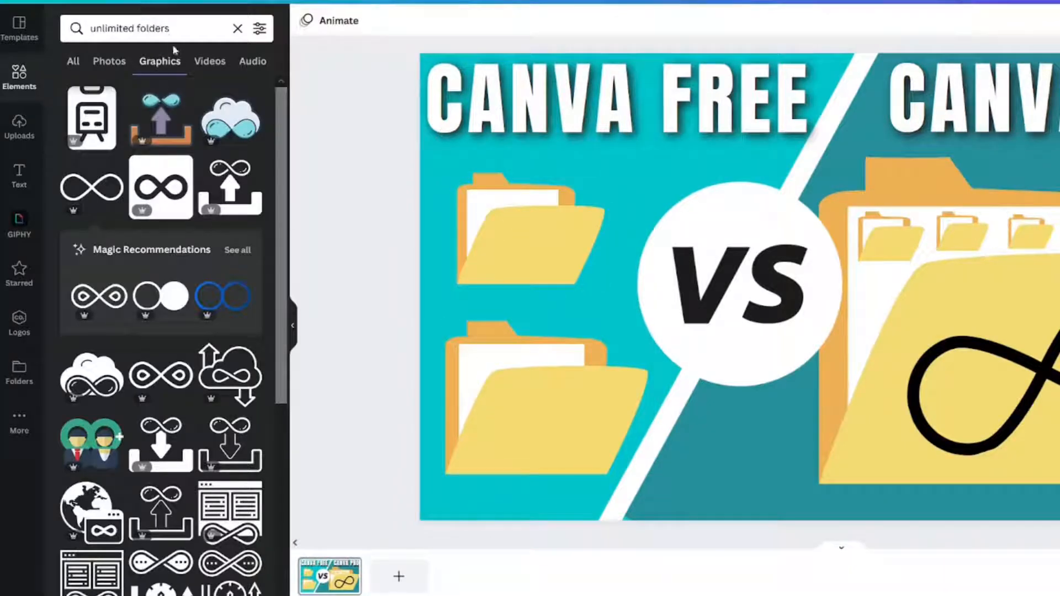
Step: Search the graphics for 2, add the black square number 2, and shrink it onto the front of the lower Canva Free folder
triple_click(166, 28)
text(2)
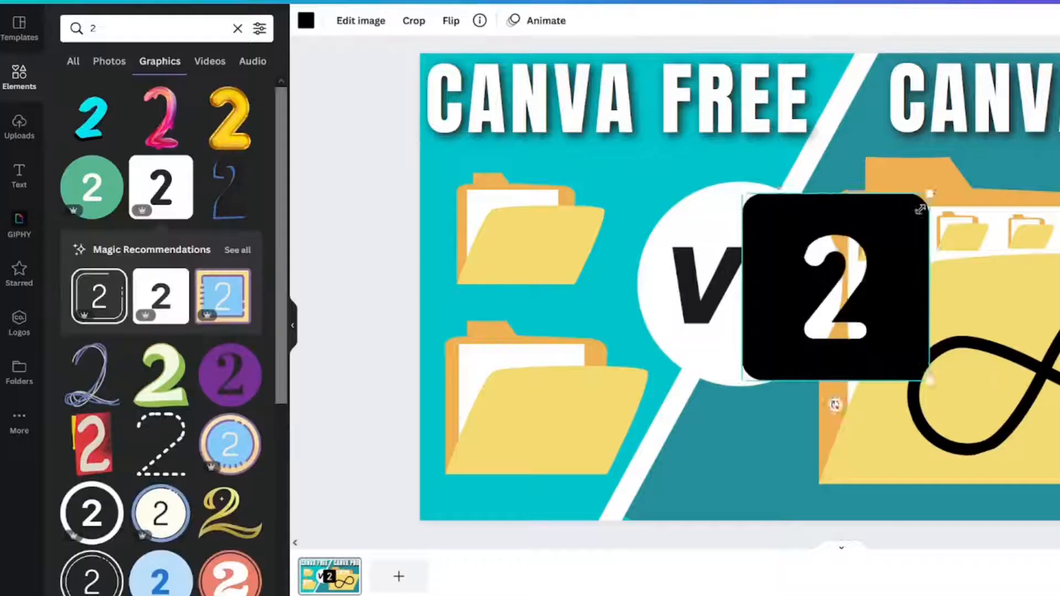
drag(933, 192, 839, 296)
drag(789, 329, 729, 377)
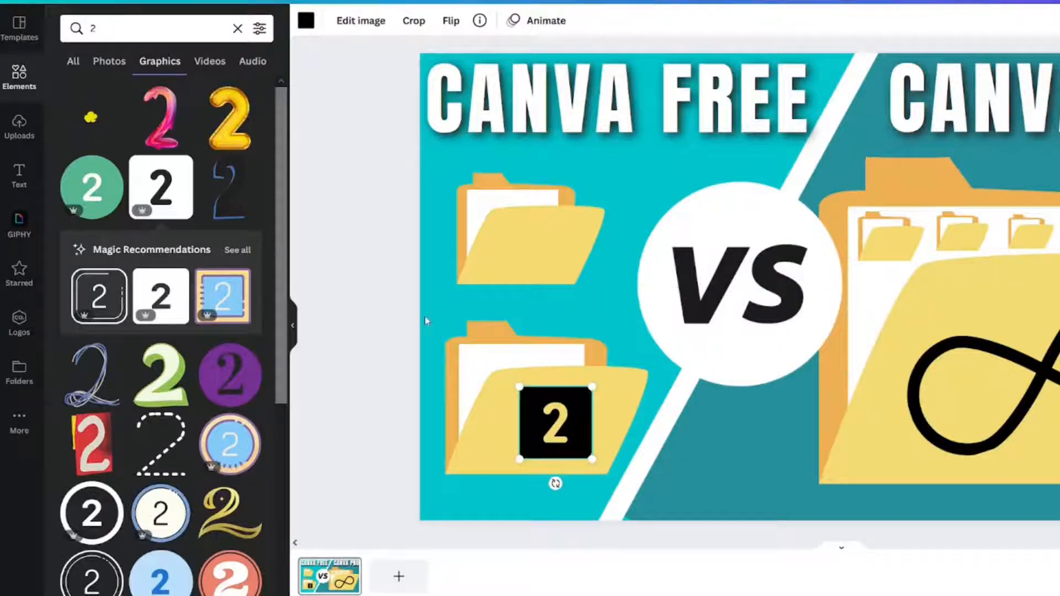
click(372, 301)
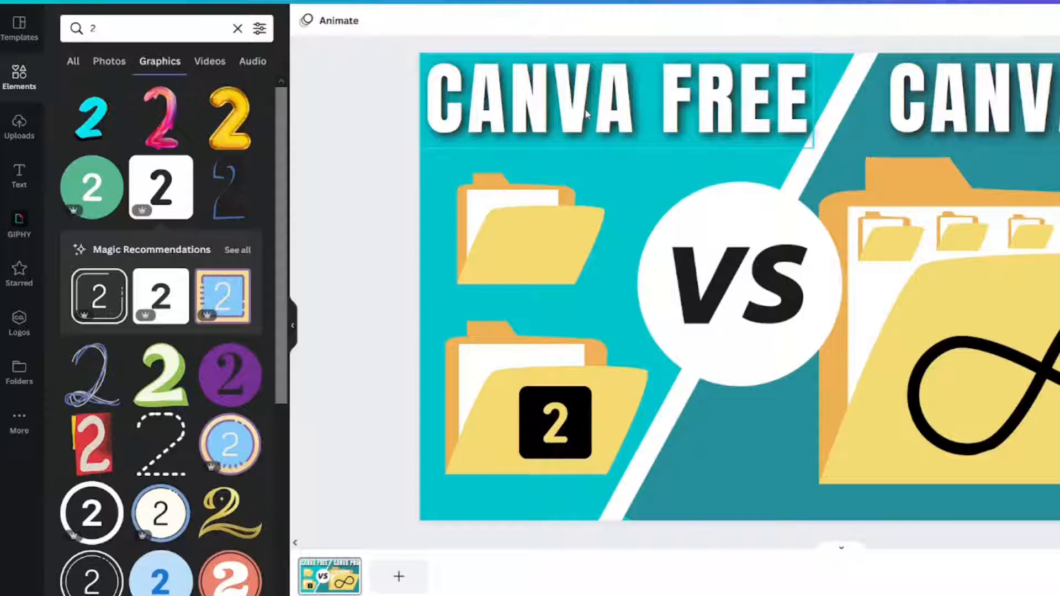
Step: Move the 2 badge onto the upper Canva Free folder and recolor the Canva Free half black
click(530, 390)
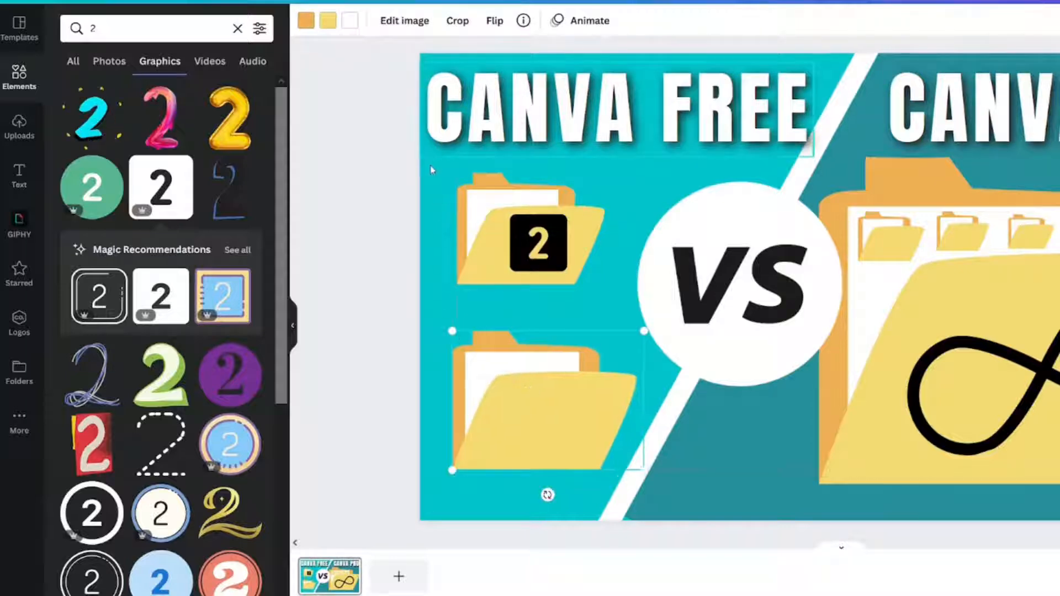
click(432, 170)
click(423, 213)
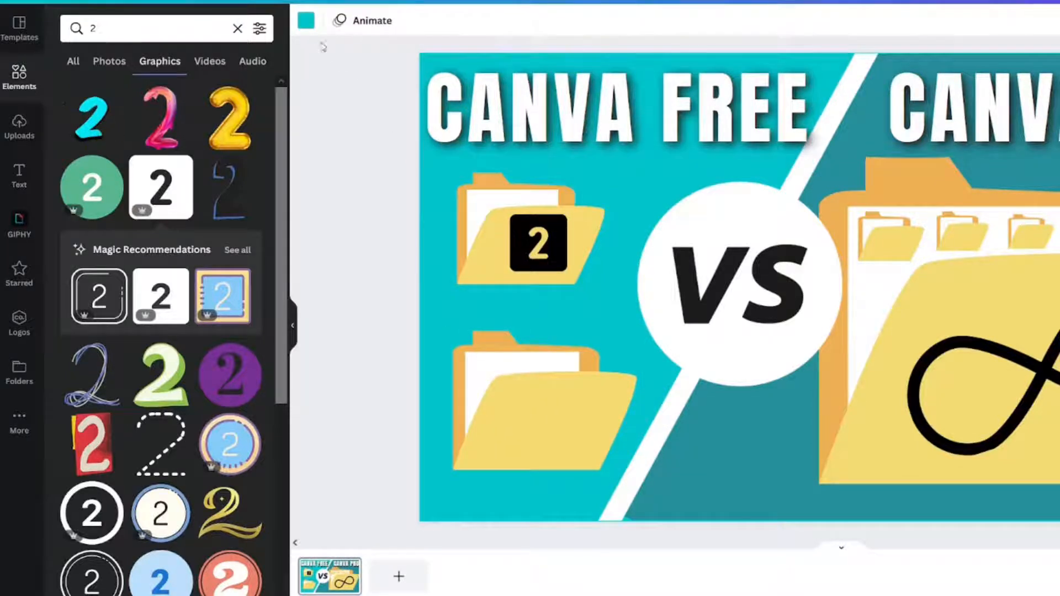
click(306, 22)
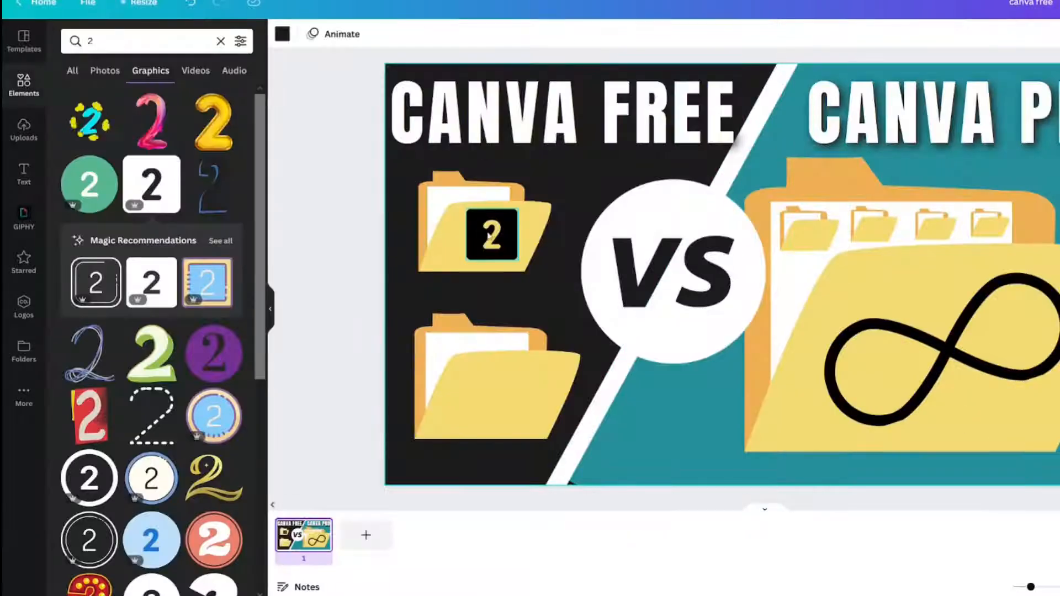
Step: Enlarge the upper Canva Free folder together with its 2 badge and remove the folder beneath it
click(529, 265)
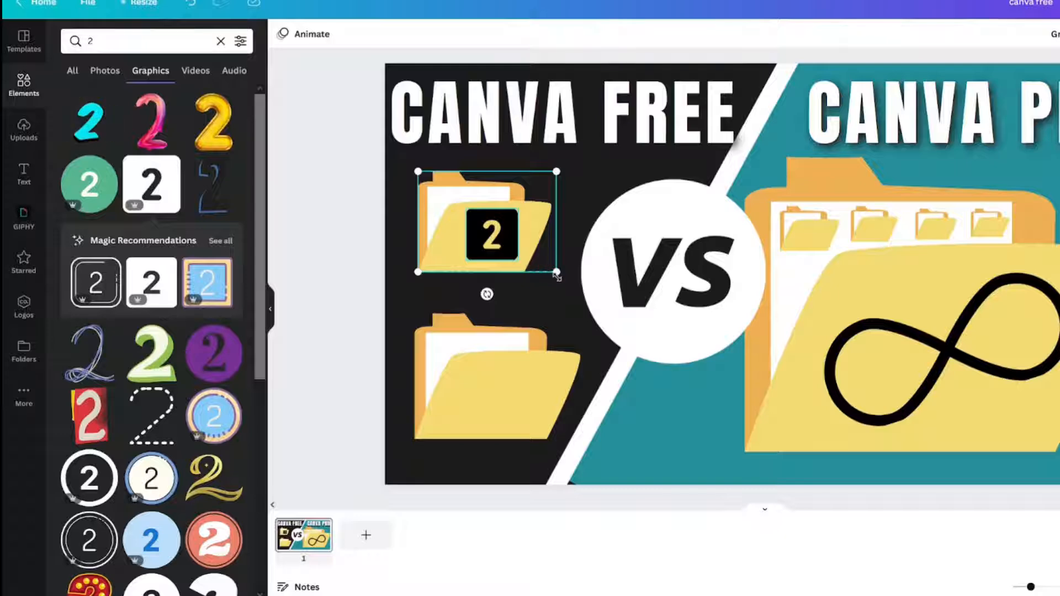
drag(557, 276, 523, 272)
click(498, 396)
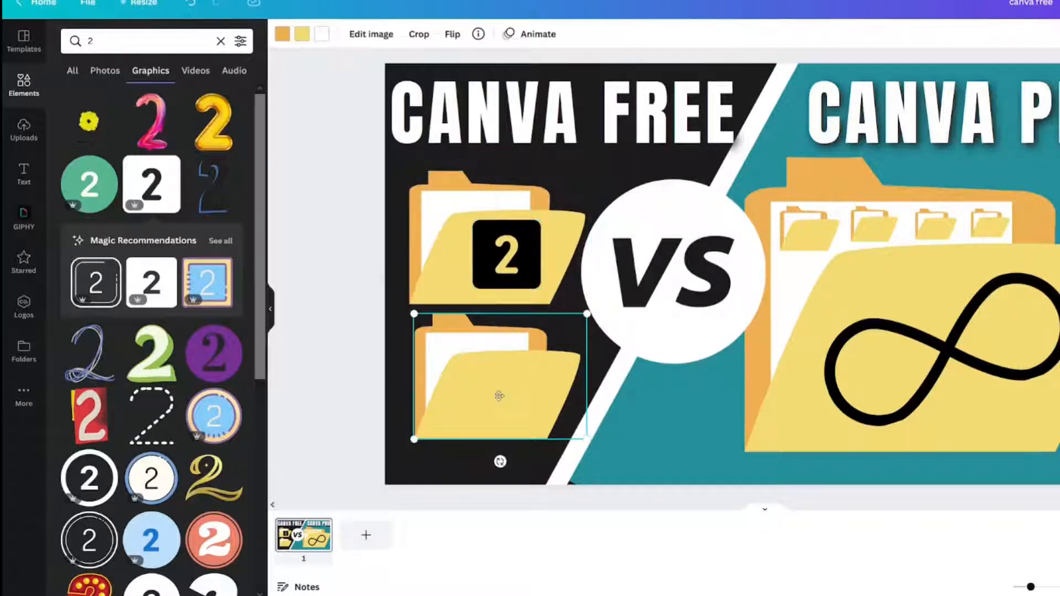
drag(498, 396, 306, 411)
Step: Duplicate the upper Canva Free folder without its badge and place the copy directly below it
click(434, 238)
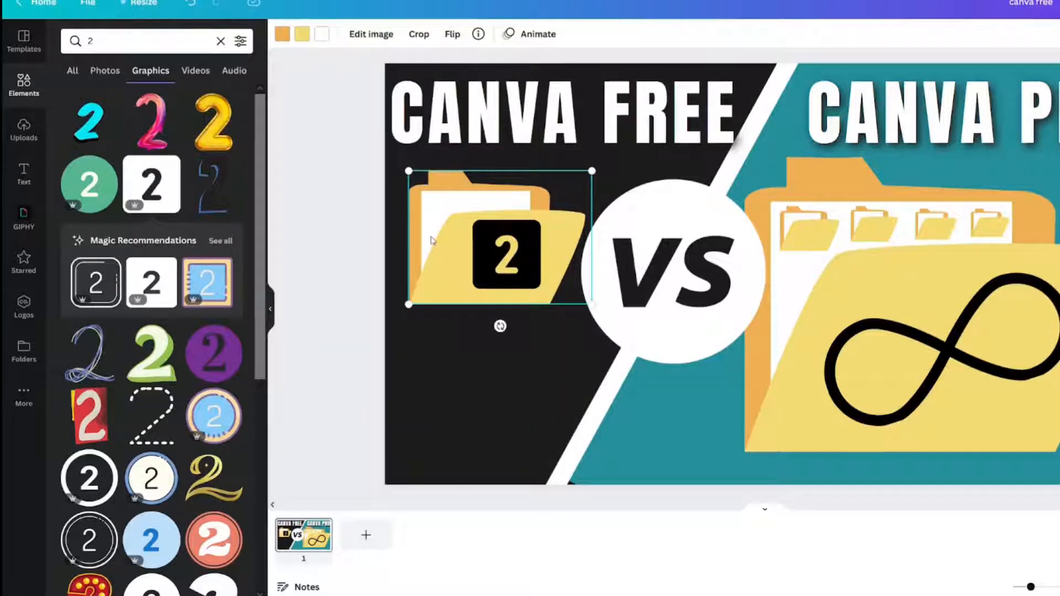
drag(433, 240, 456, 252)
drag(526, 289, 512, 416)
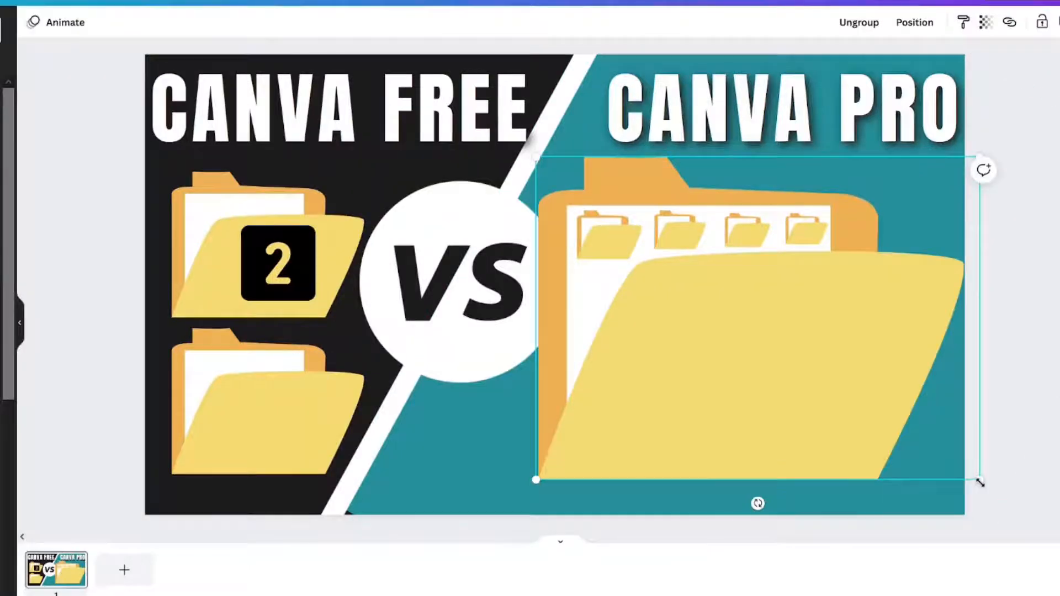
Step: Shrink and reposition the grouped folders on the Canva Pro side and send the group behind the infinity symbol
drag(980, 482, 918, 436)
drag(718, 354, 740, 362)
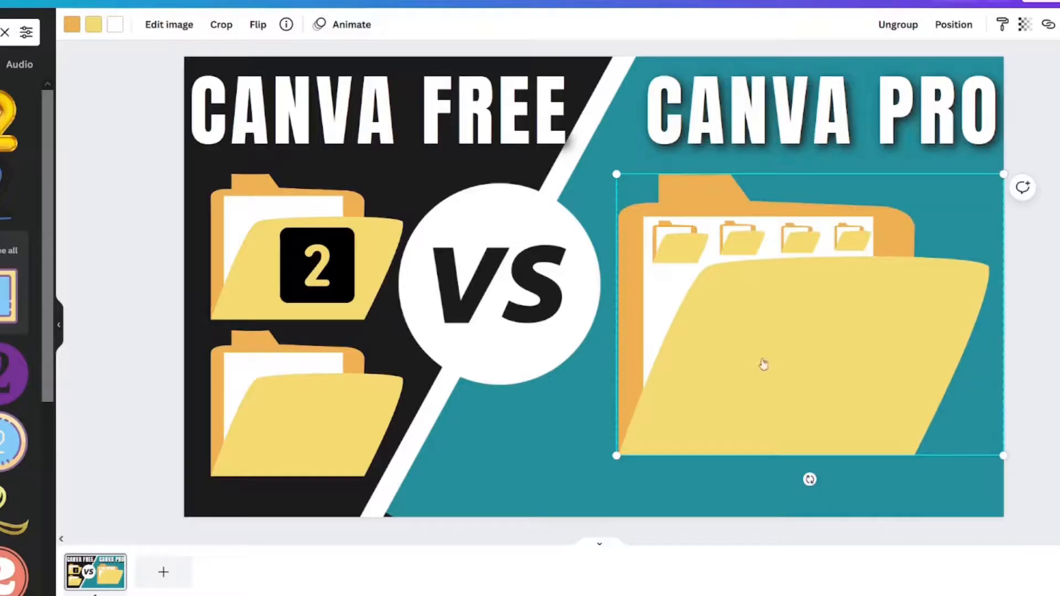
right_click(763, 364)
click(812, 445)
click(631, 182)
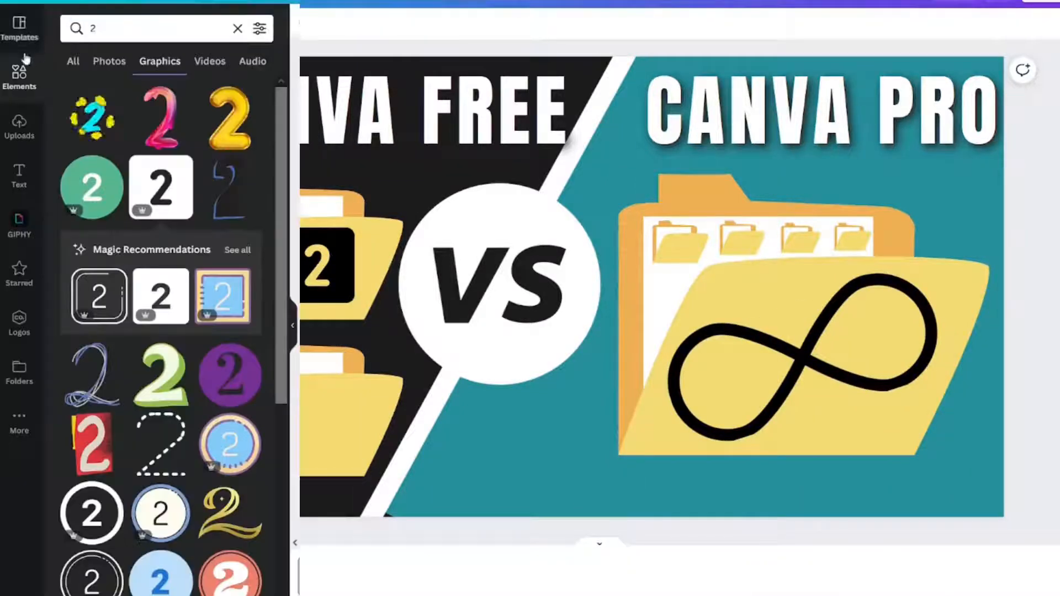
Step: Search all elements for grid and add the single-frame grid across the whole canvas behind the folders and headings
double_click(109, 28)
text(grid)
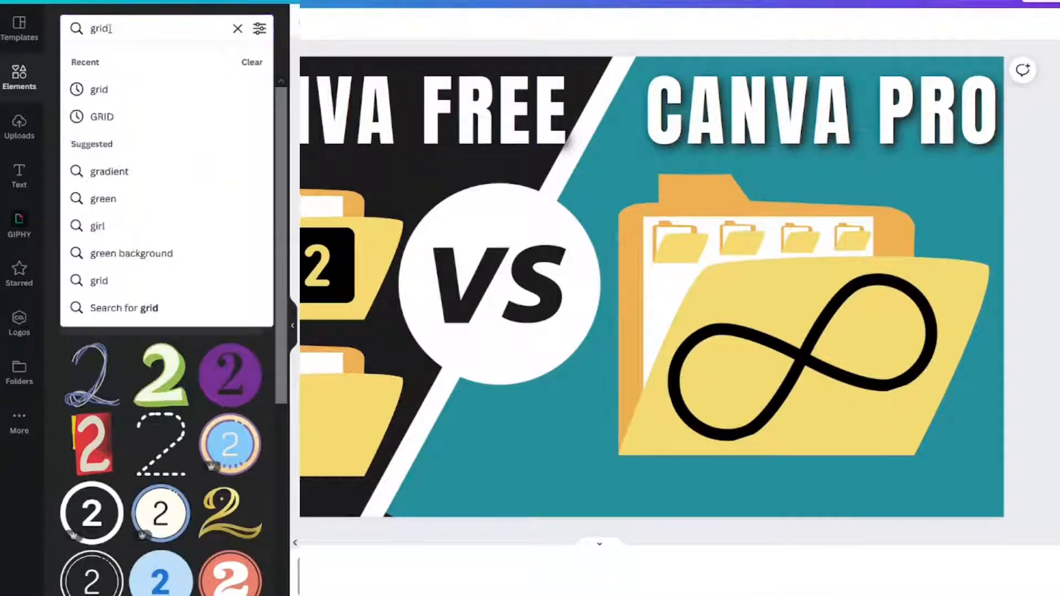
key(Return)
click(80, 72)
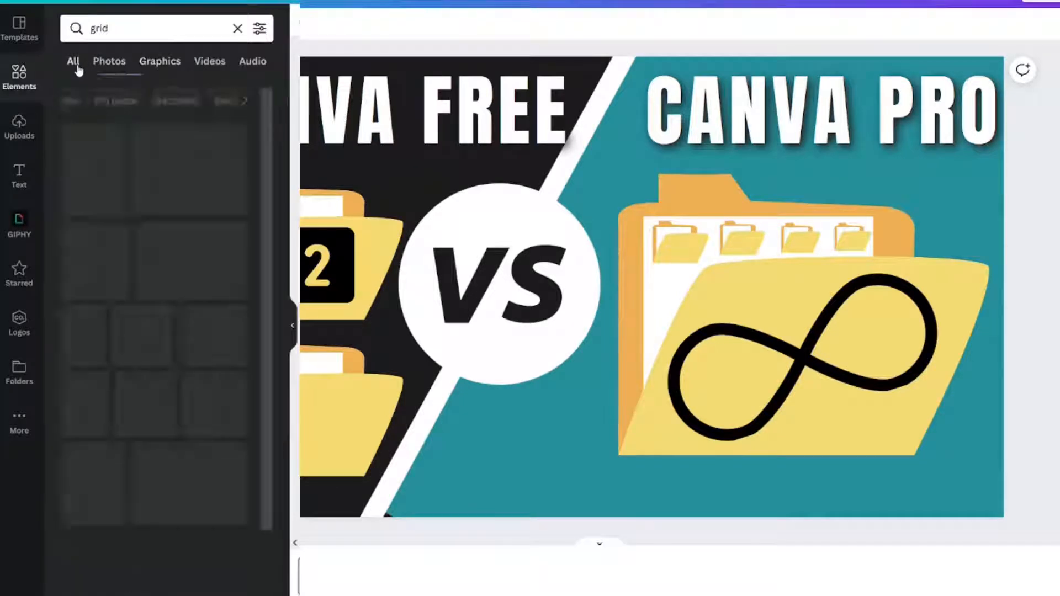
click(98, 158)
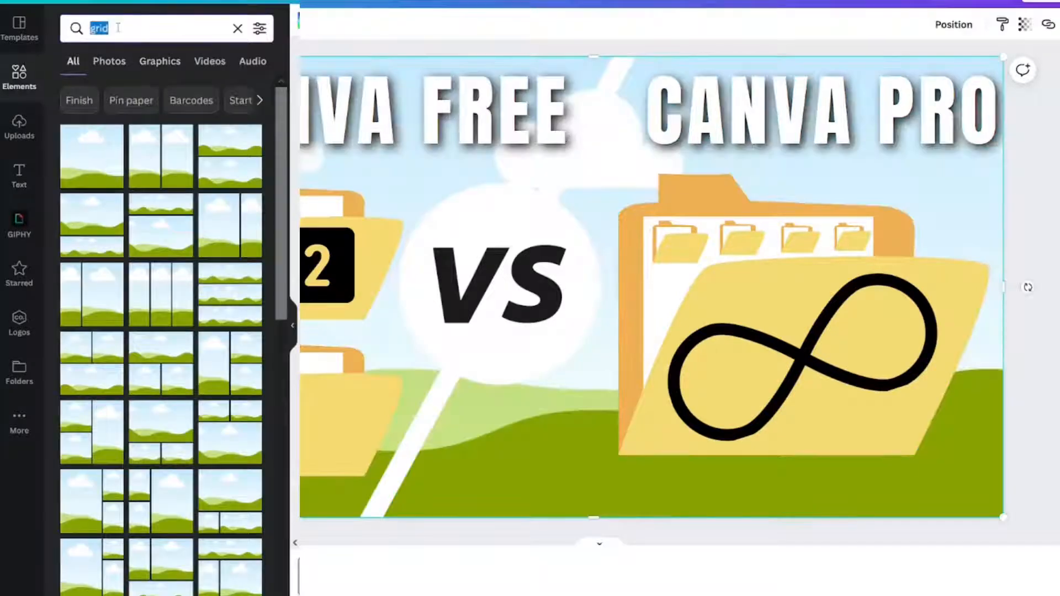
Step: Search the photo library for white texture and browse the results for a background image
text(white texture)
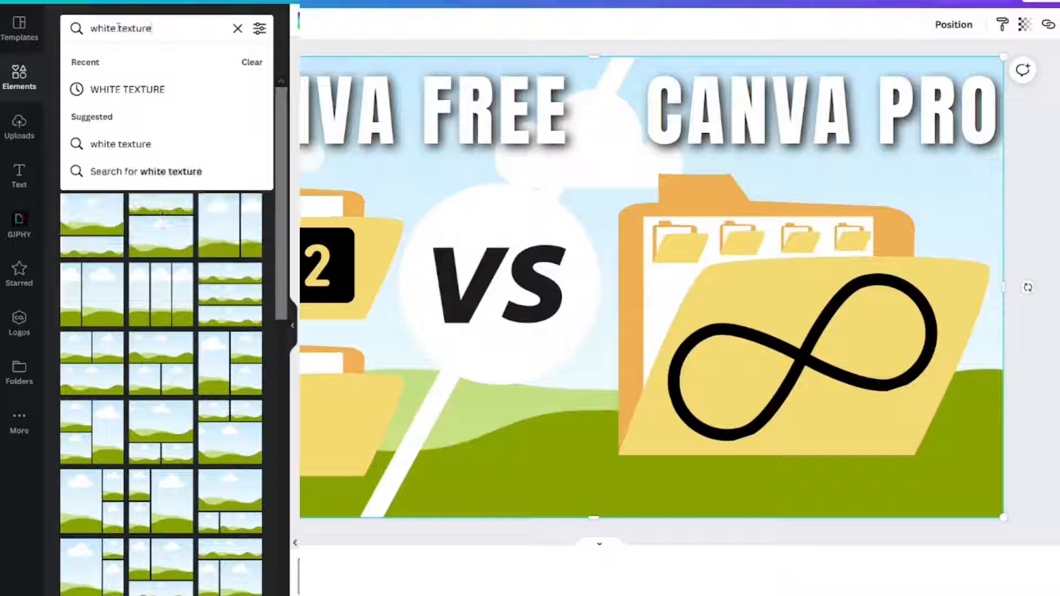
key(Return)
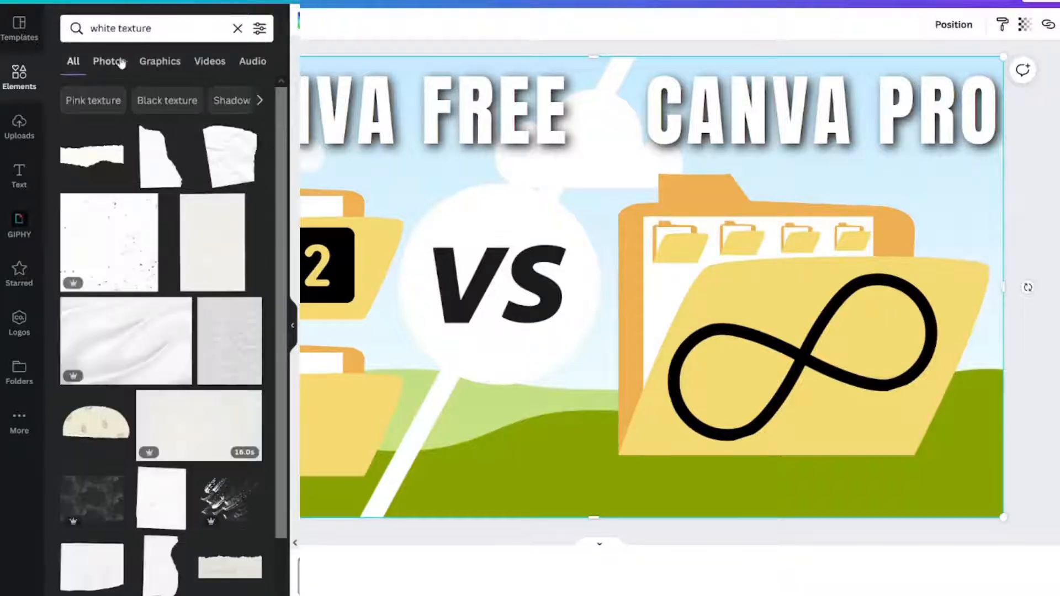
click(121, 65)
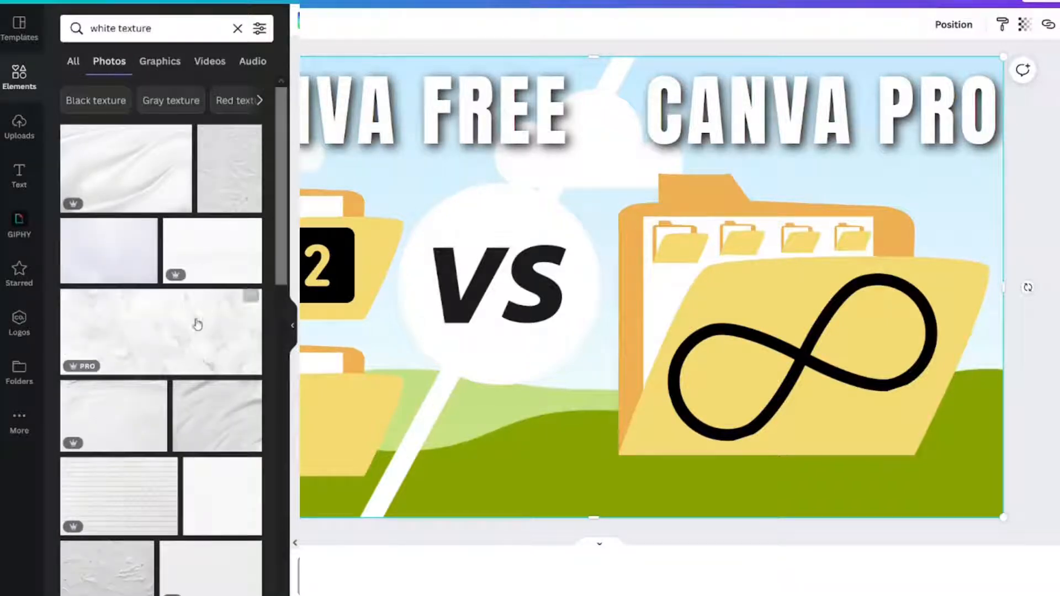
scroll(142, 453, down, 5)
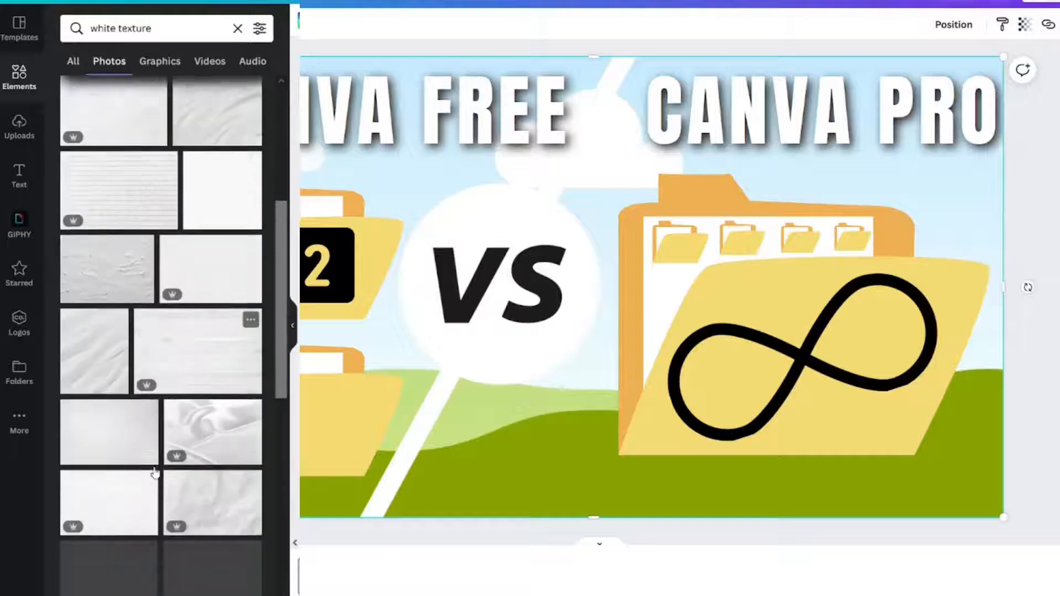
Step: Search the photos for white black speckles and view the details of the black and white speckled rock texture
click(128, 33)
triple_click(124, 35)
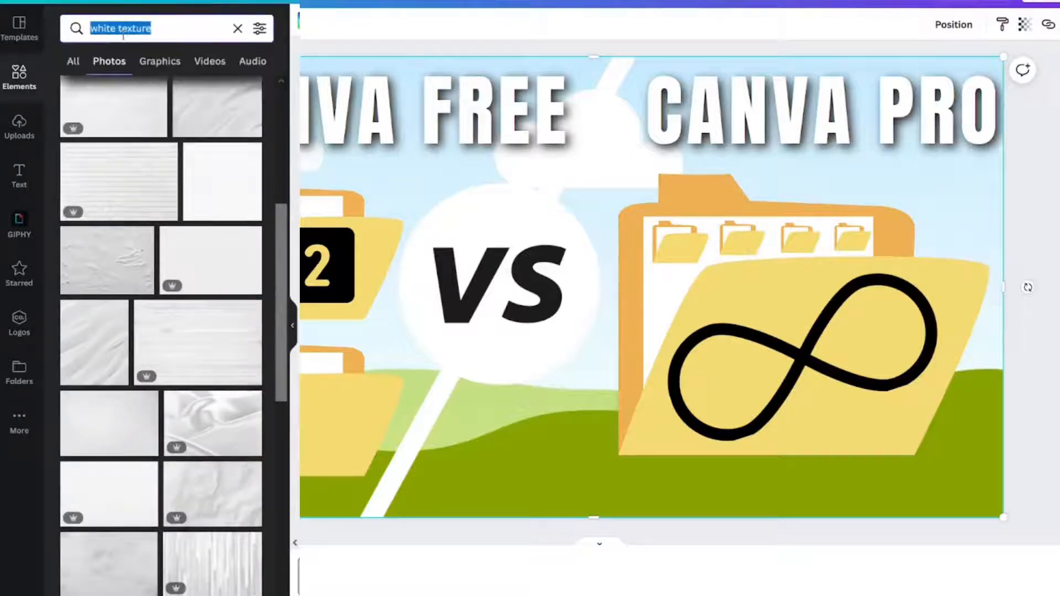
text(white black )
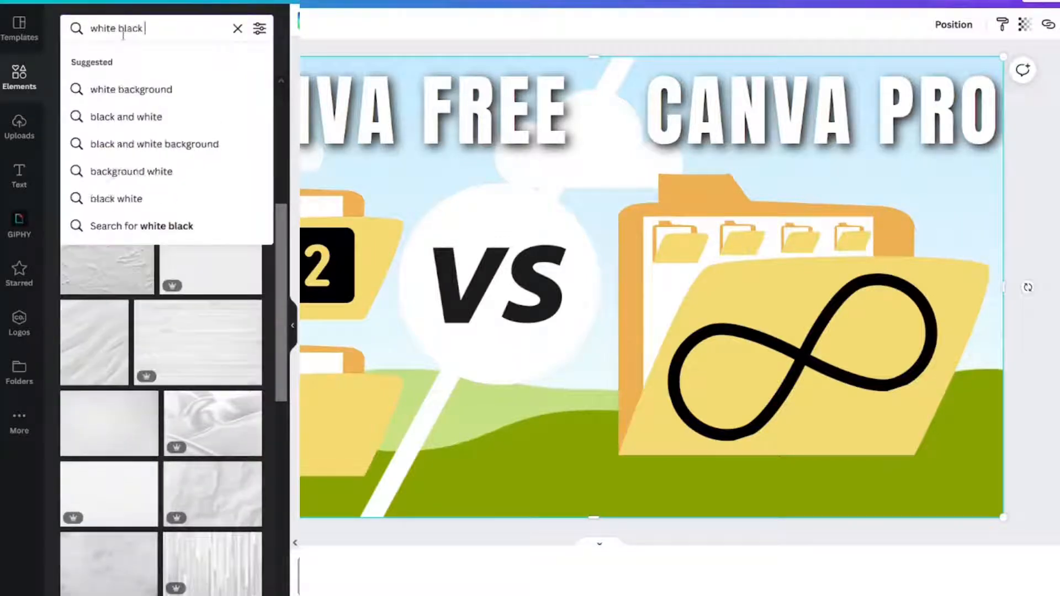
text(speckles)
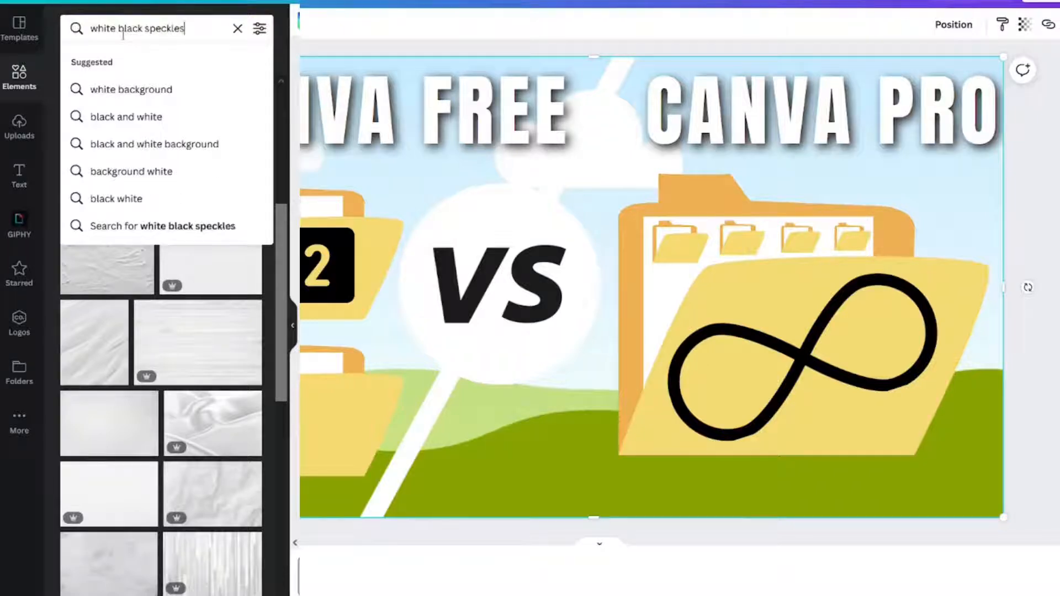
key(Return)
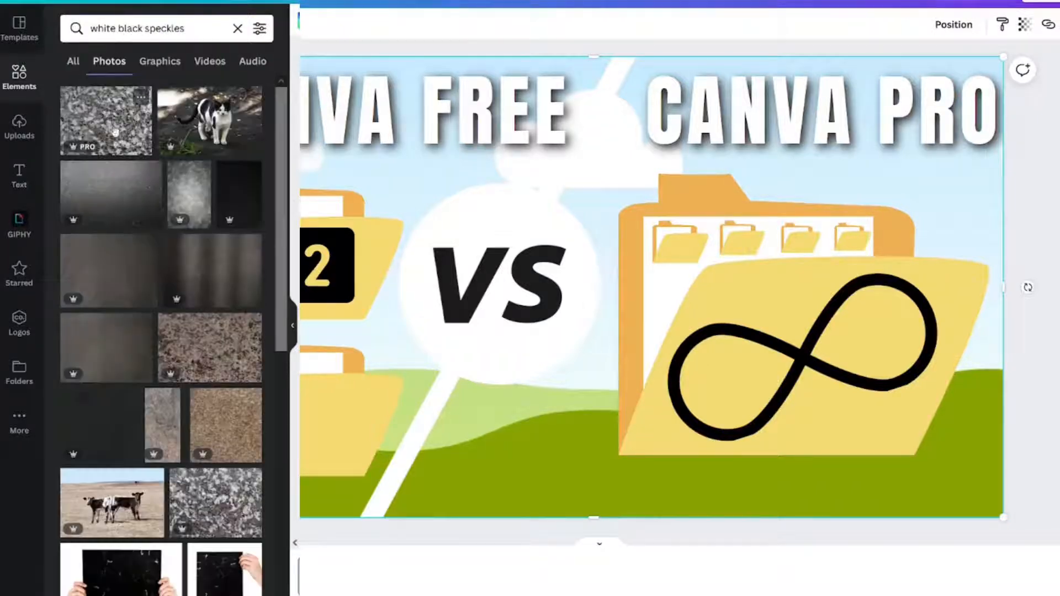
scroll(130, 354, down, 15)
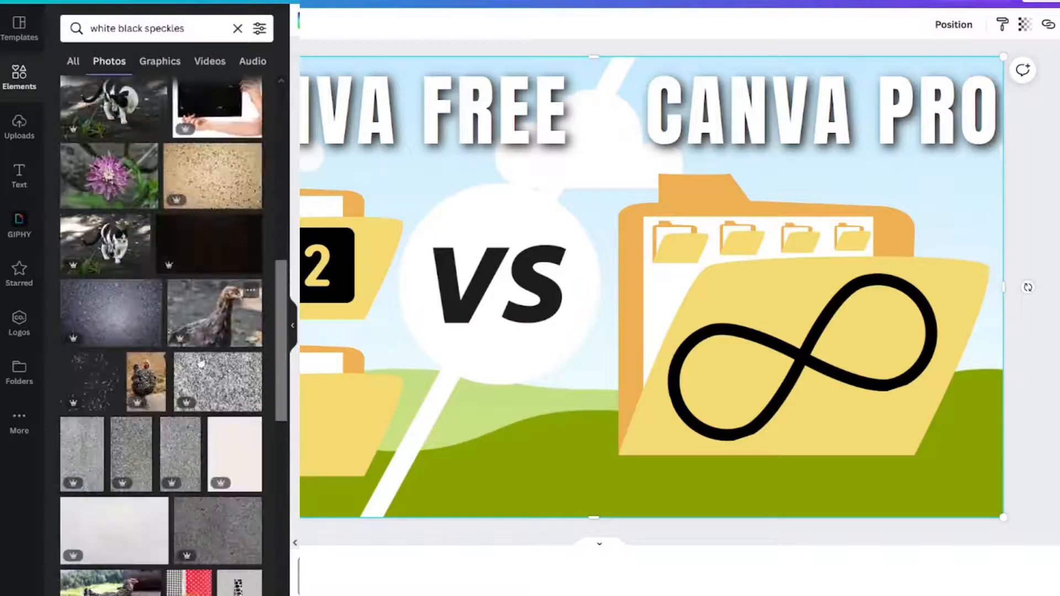
click(251, 365)
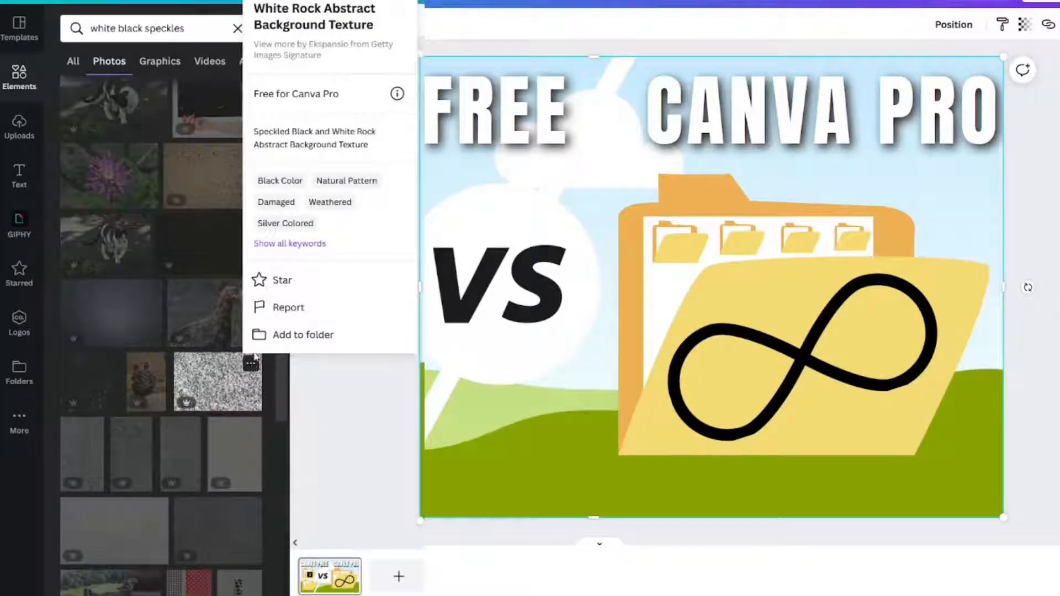
Step: Search the photos for speckled and fill the full-canvas grid with the pale photo covered in black specks
double_click(97, 28)
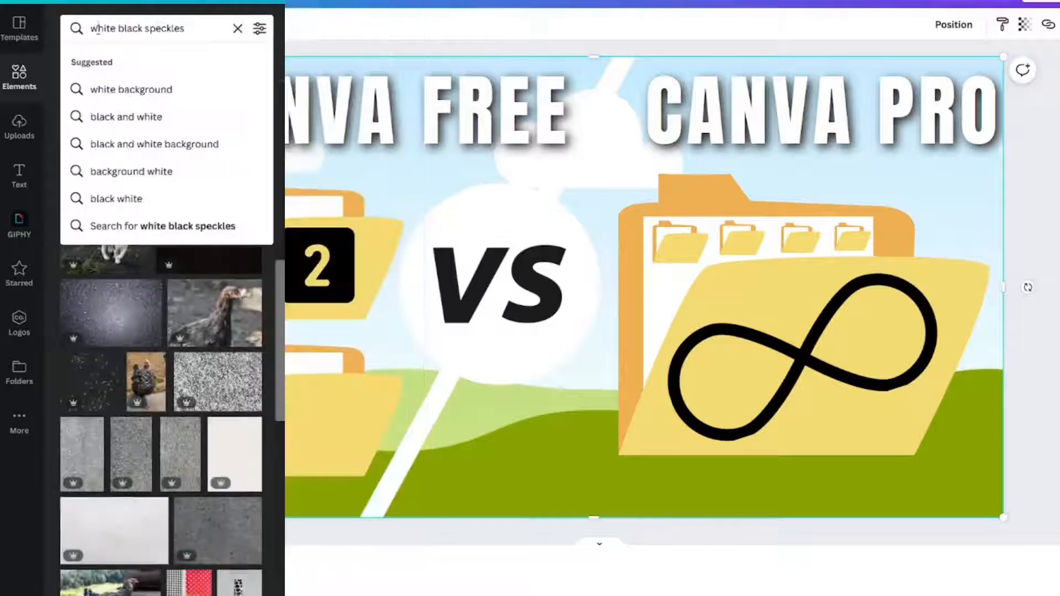
key(Delete)
key(ctrl+Delete)
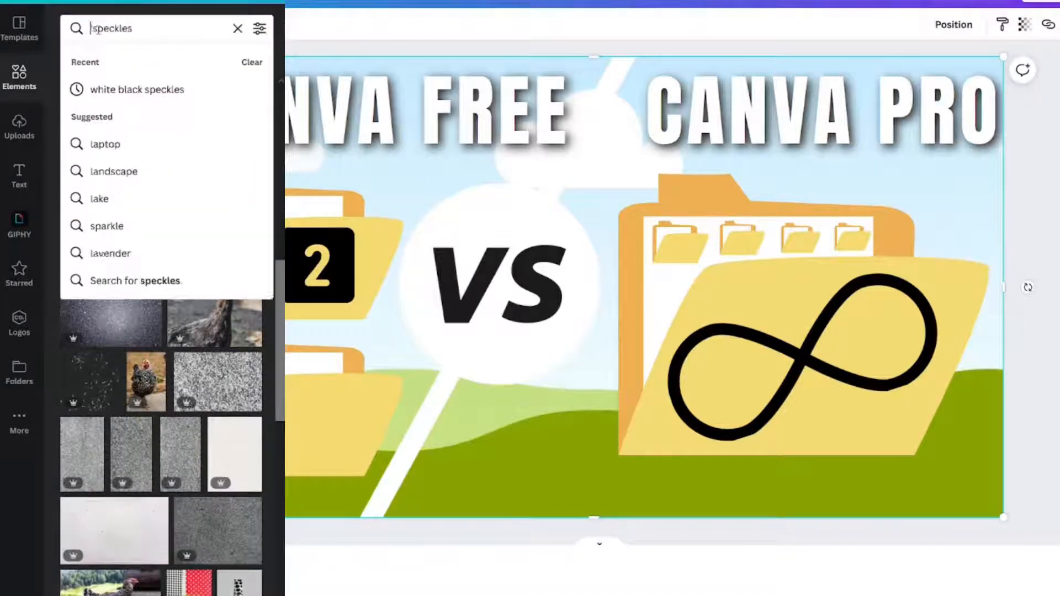
key(ctrl+Delete)
text(speck)
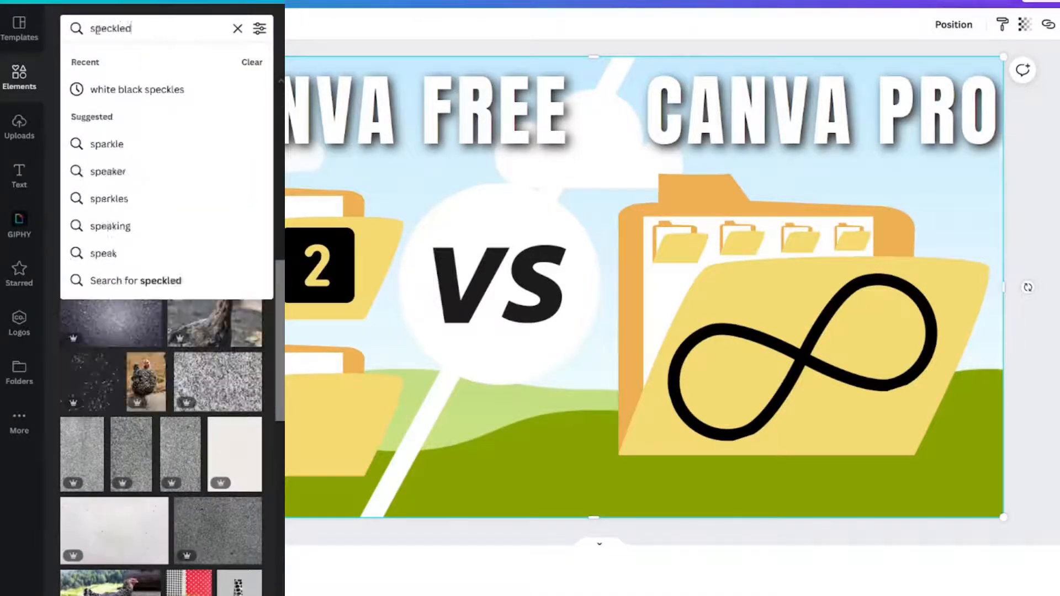
key(Return)
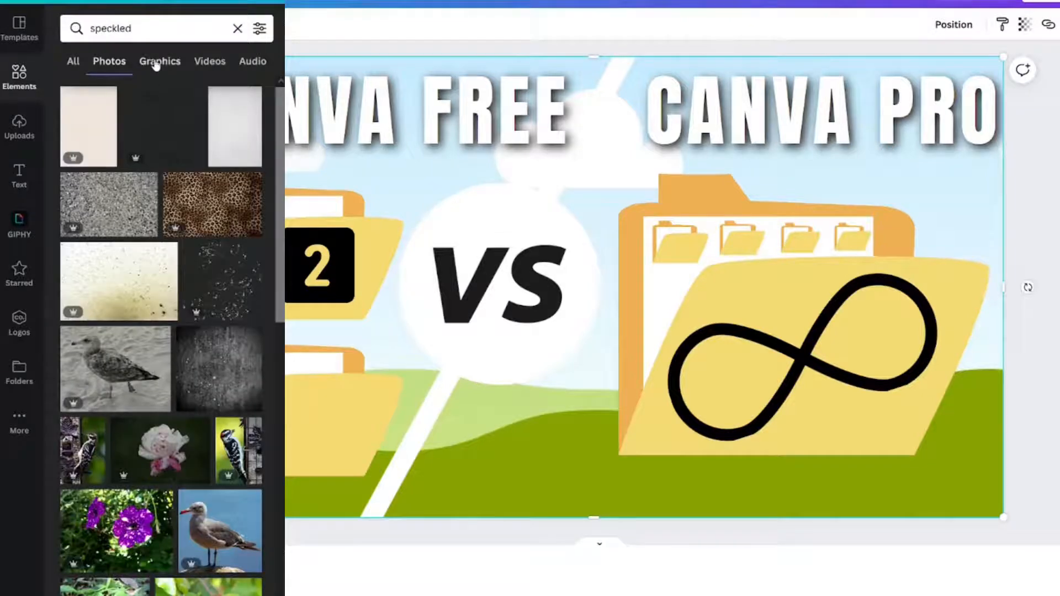
scroll(132, 226, down, 7)
scroll(133, 227, up, 7)
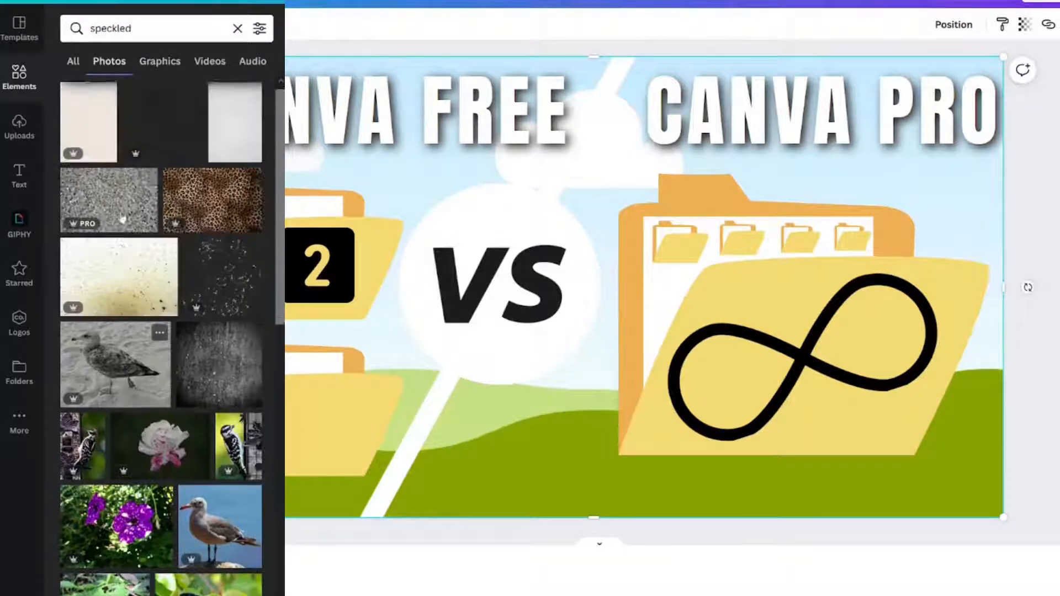
click(124, 277)
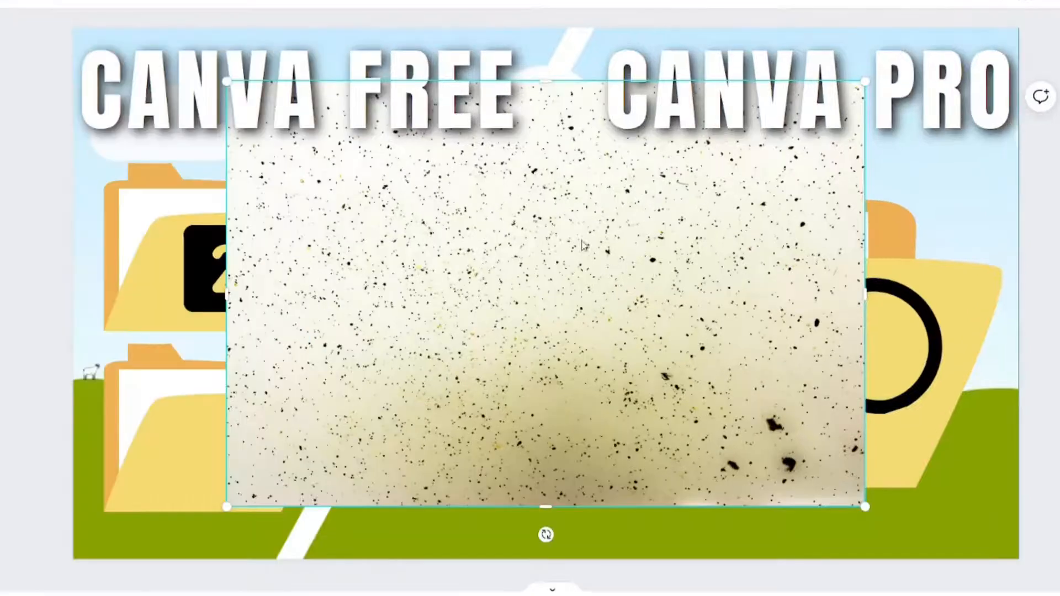
drag(592, 245, 554, 380)
drag(500, 399, 921, 536)
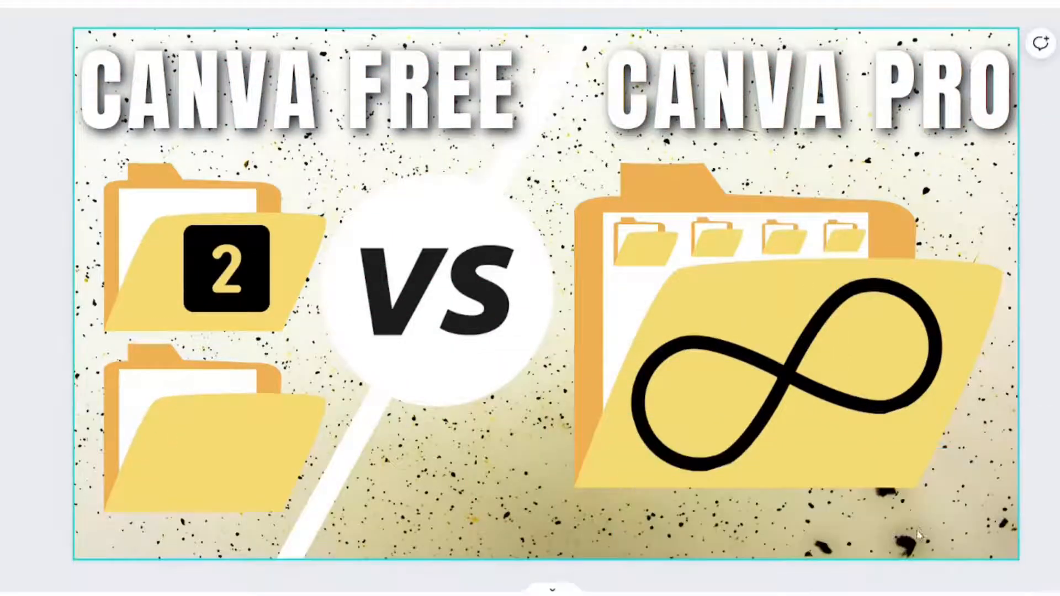
Step: Lower the speckled background photo's transparency value below 44
click(1040, 3)
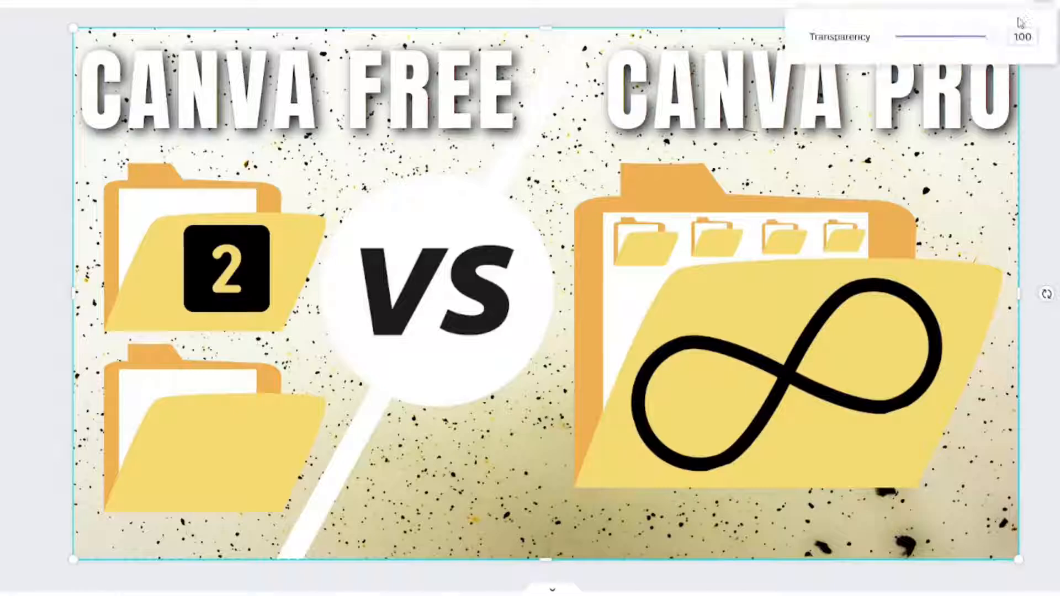
drag(989, 37, 936, 42)
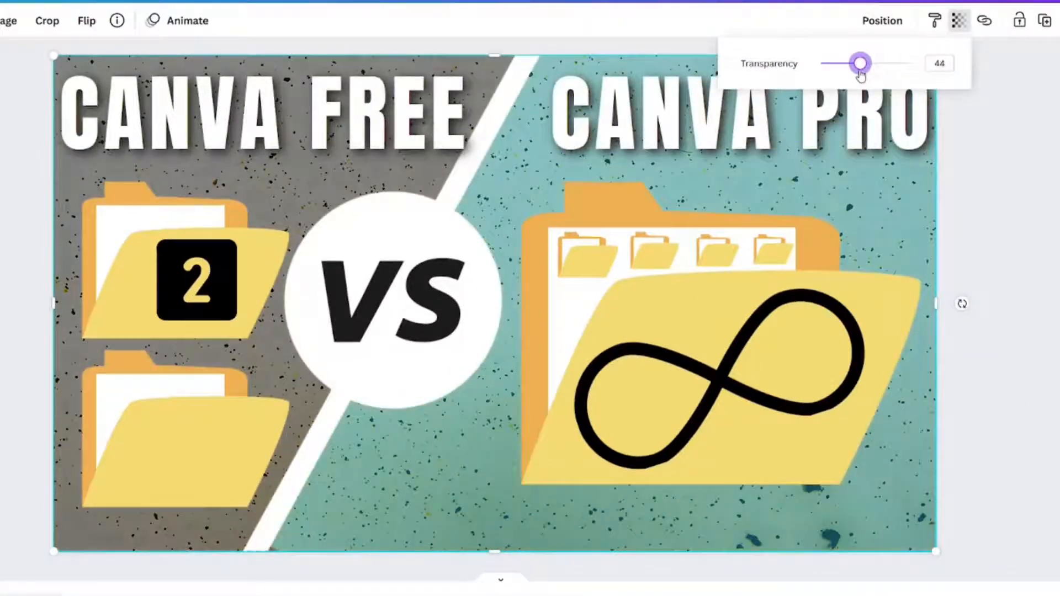
drag(860, 75, 835, 66)
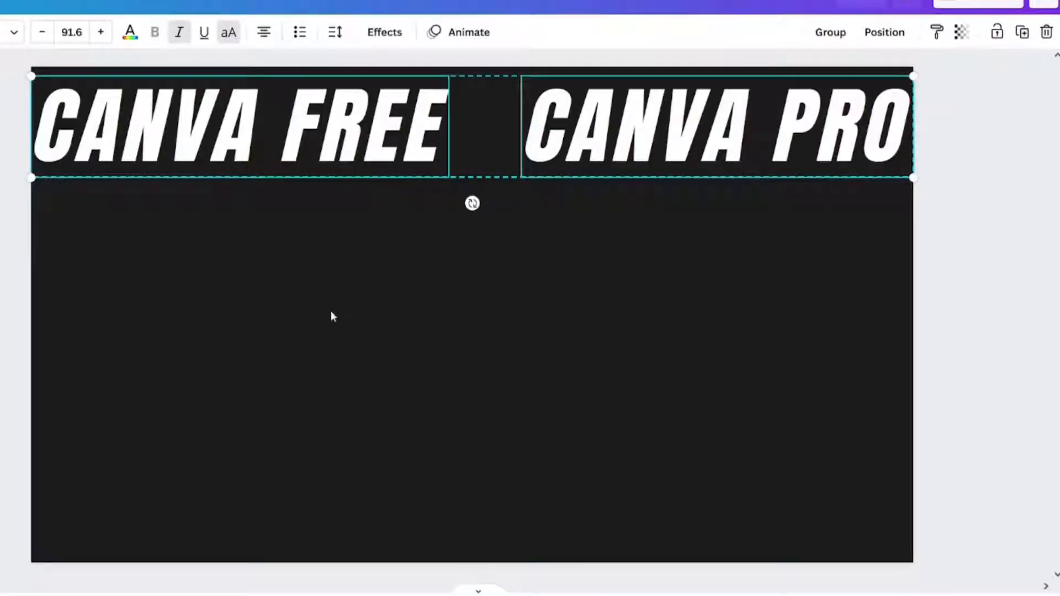
Step: Download only page 2, with the black Canva Free text, as a PNG with a transparent background
click(334, 319)
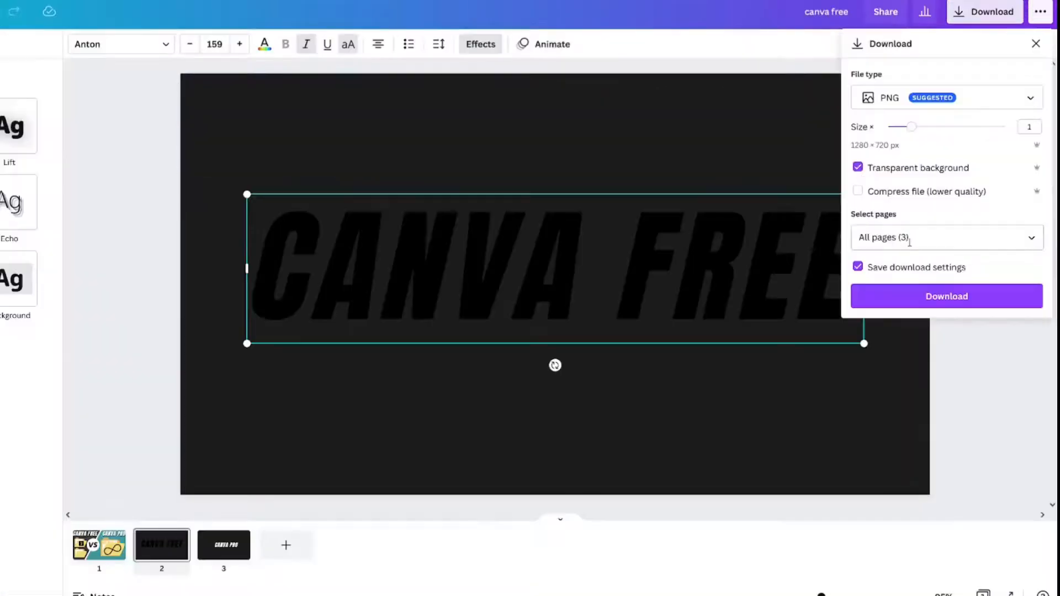
click(925, 241)
click(930, 273)
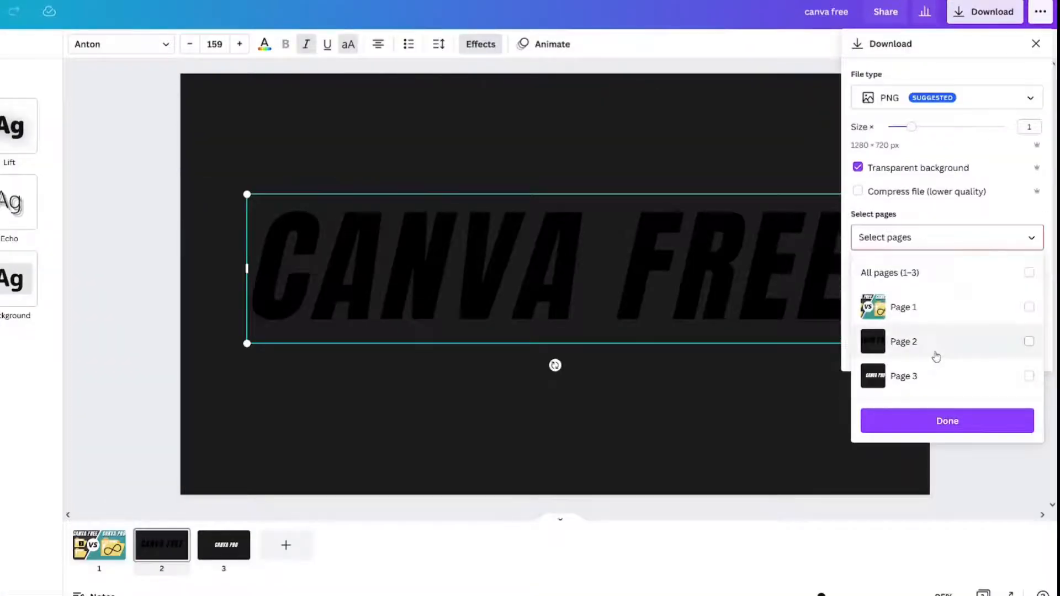
click(936, 353)
click(952, 421)
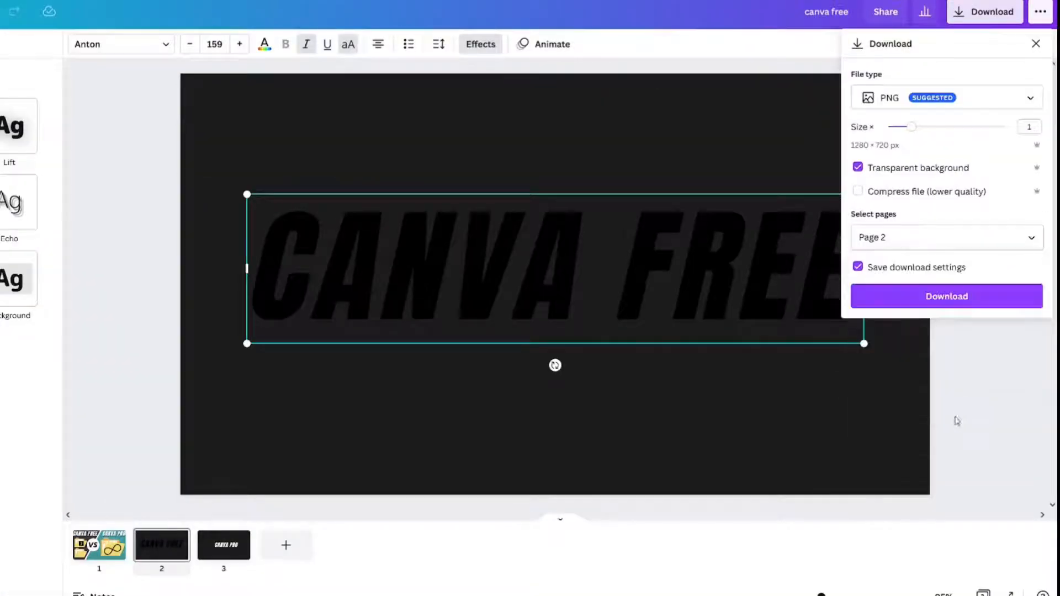
click(961, 301)
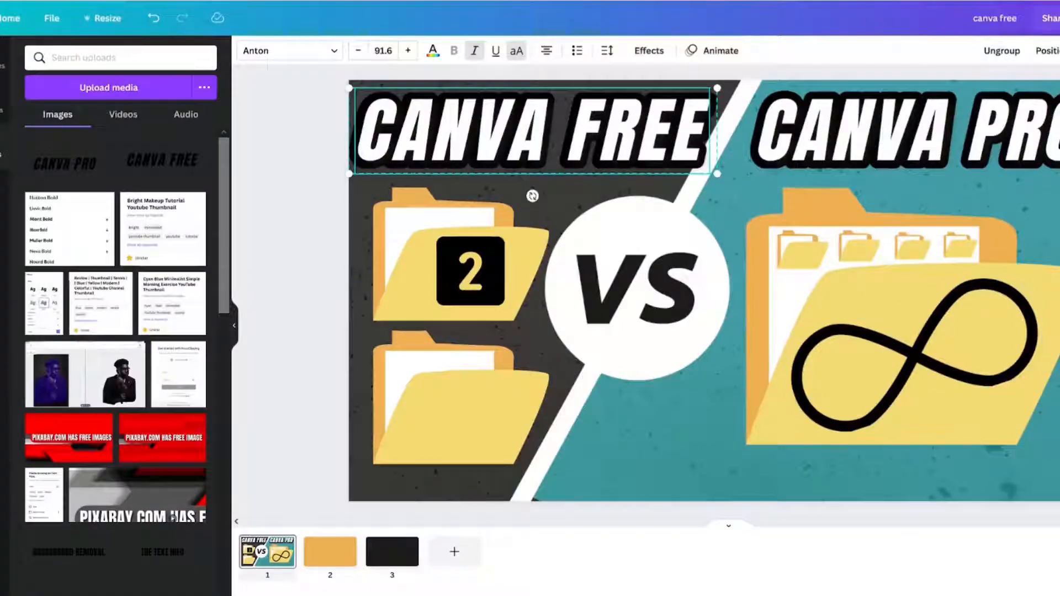
Step: Move the VS divider graphic slightly right and down on the thumbnail
key(alt+3)
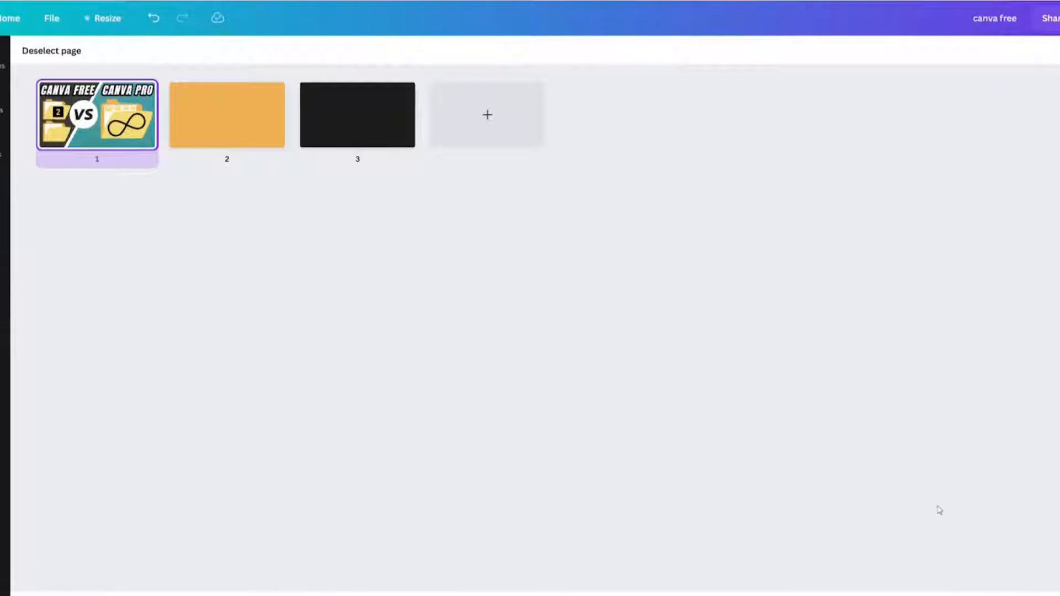
key(alt+2)
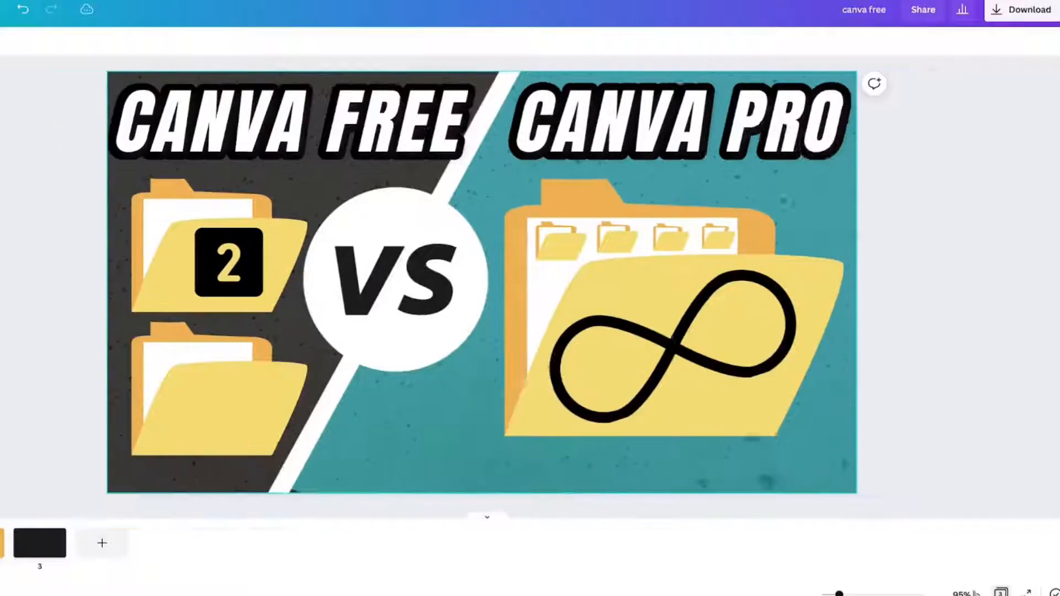
mouse_move(472, 303)
mouse_down()
mouse_move(518, 307)
mouse_move(483, 308)
mouse_up()
Step: Move the speckled photo down out of the way and shift the teal background shape right to meet the white divider
click(680, 480)
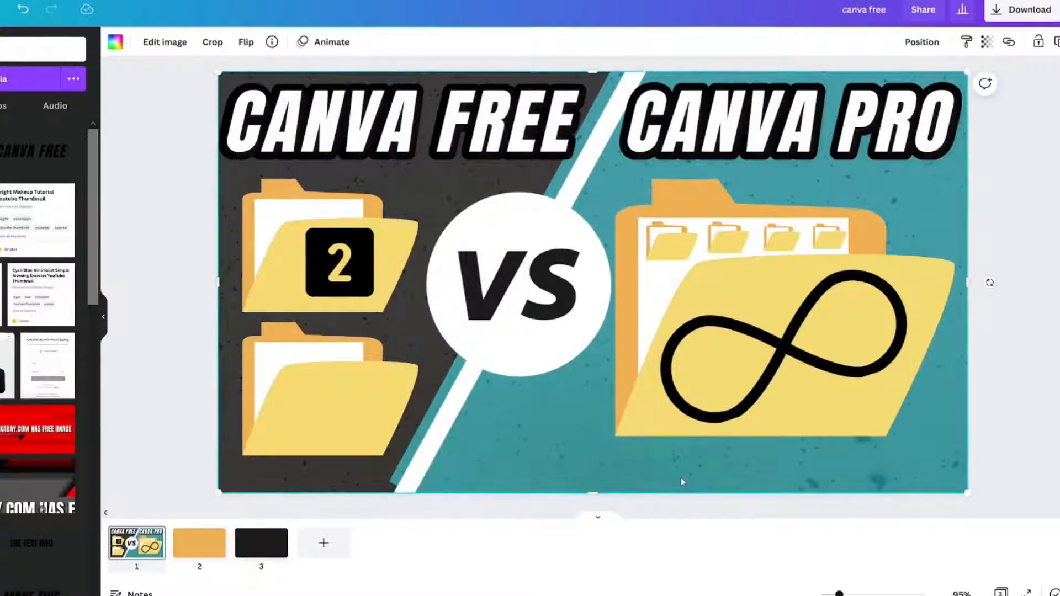
click(580, 439)
key(ctrl+[)
click(497, 434)
drag(532, 349, 365, 595)
click(437, 343)
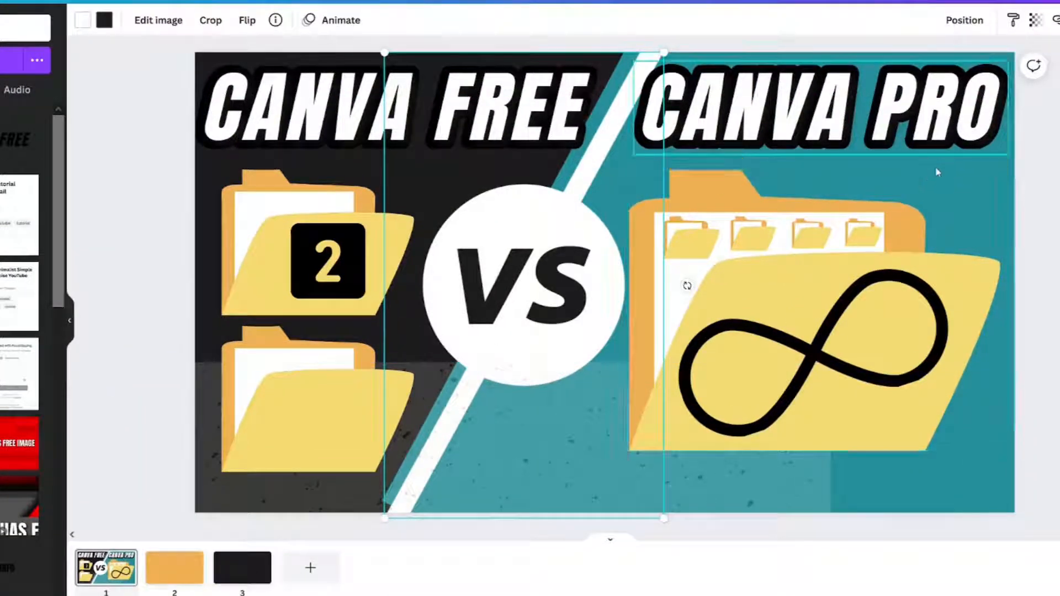
click(941, 497)
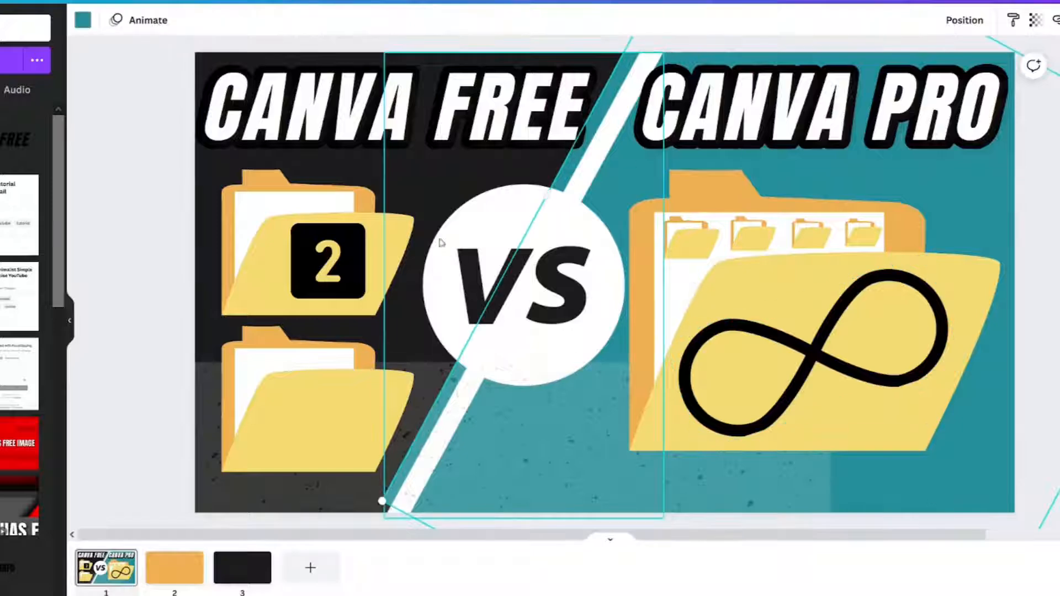
mouse_move(548, 186)
mouse_down()
mouse_move(551, 323)
mouse_move(560, 189)
mouse_up()
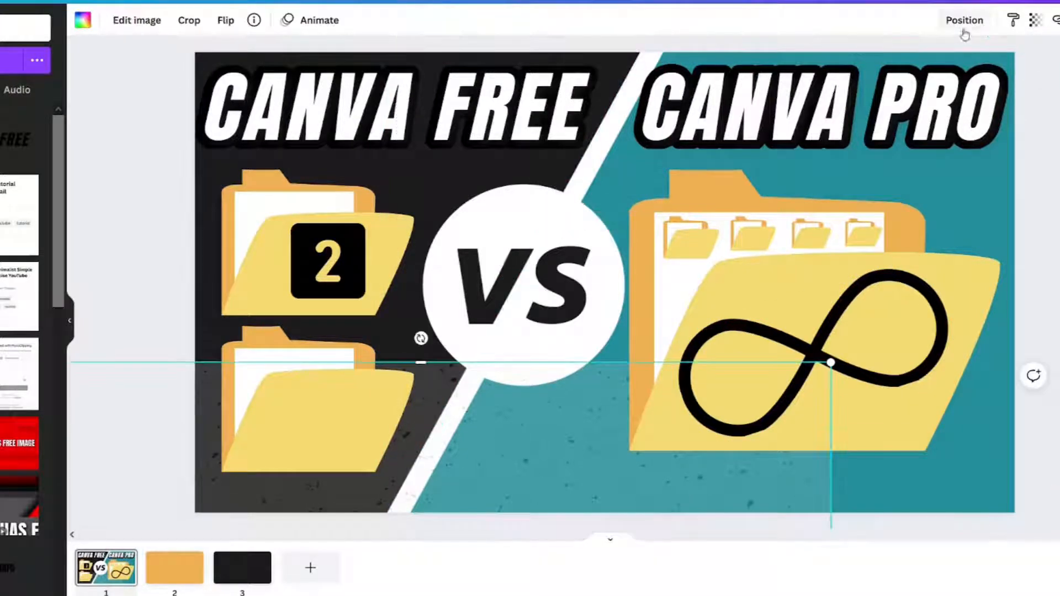
Step: Align the speckled photo to the center and middle of the page and send it to the back
click(964, 22)
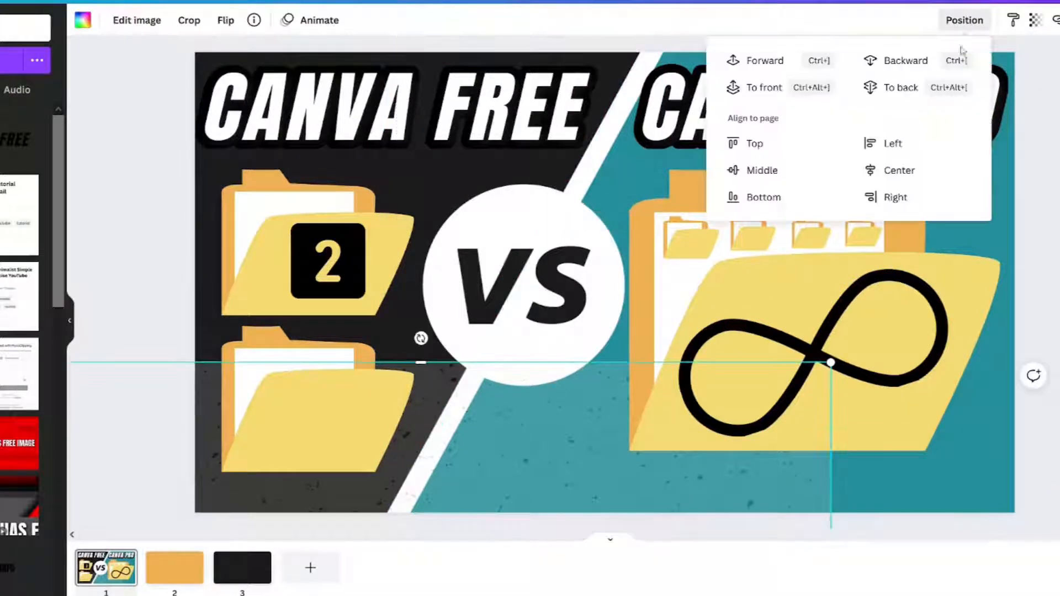
click(884, 175)
click(762, 170)
click(901, 87)
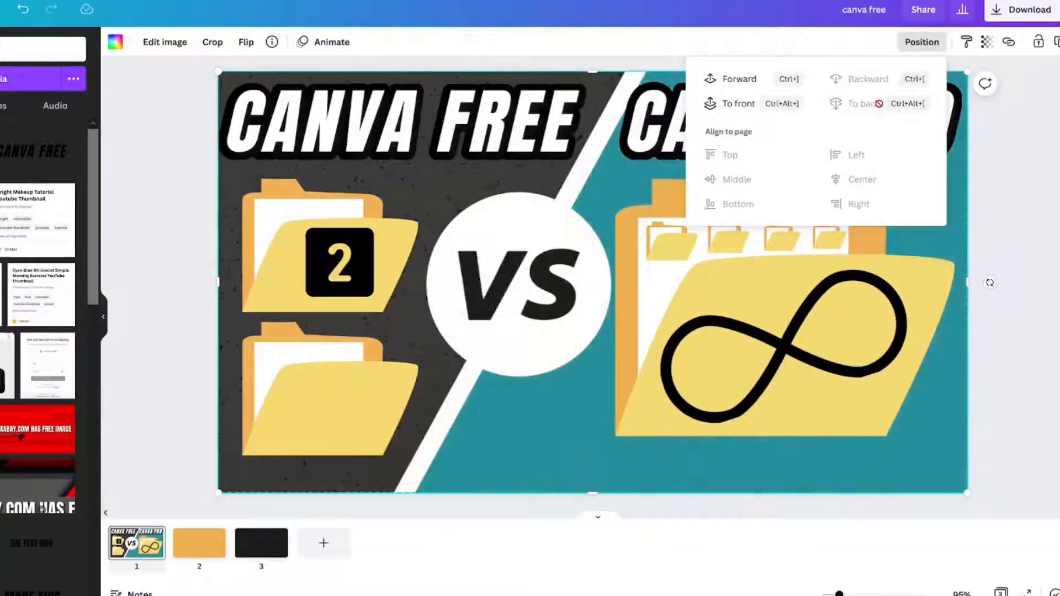
Step: Send the teal background shape behind the speckled photo
click(631, 489)
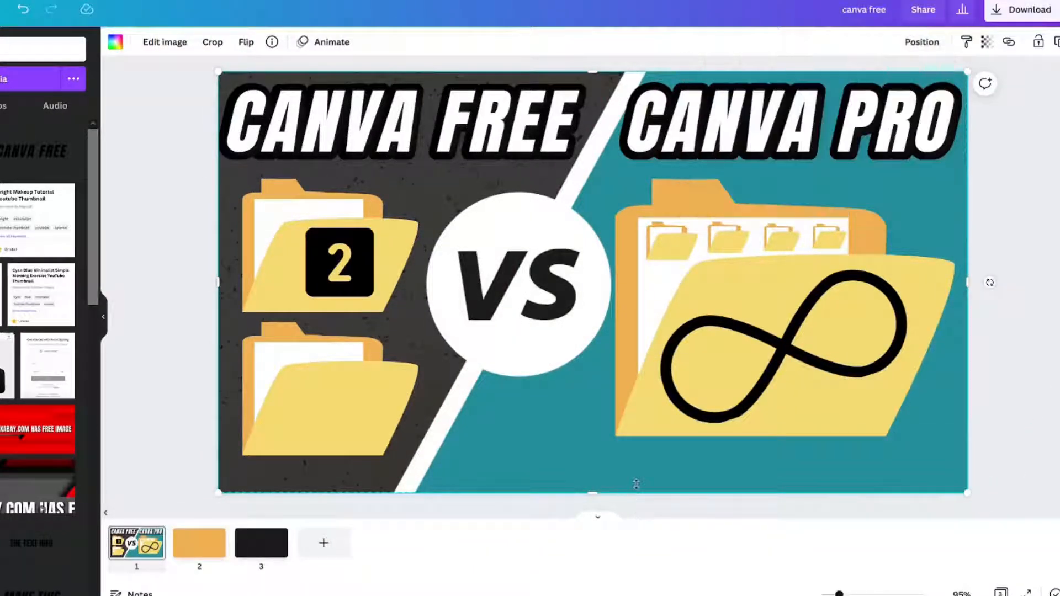
right_click(636, 484)
click(707, 395)
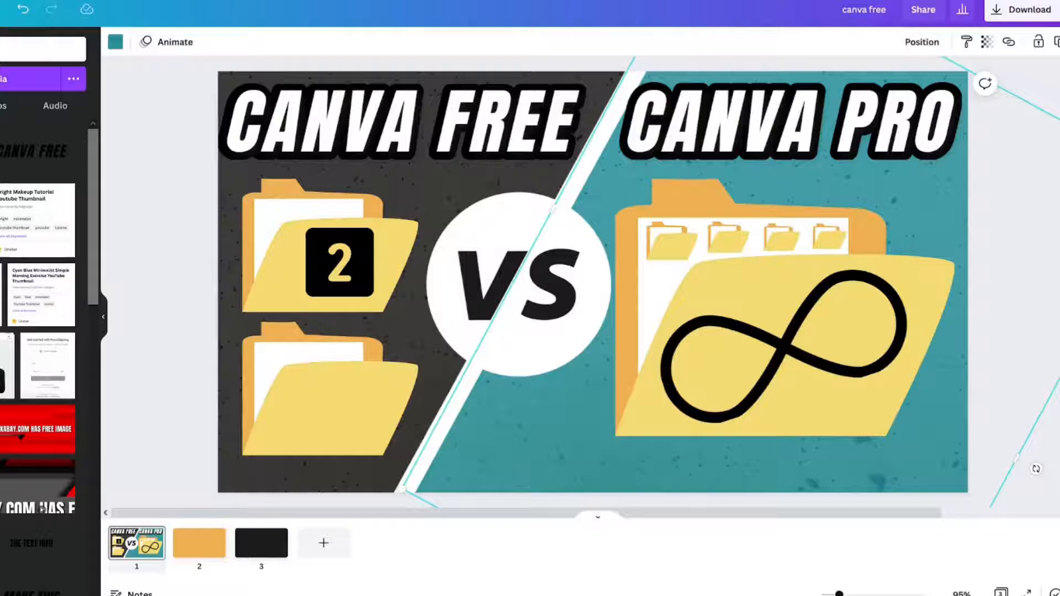
Step: Nudge the VS divider graphic slightly left so it covers the edge between the dark and teal halves
click(544, 339)
key(Left)
key(Left)
key(Left)
key(Left)
key(Left)
key(Left)
key(Left)
key(Left)
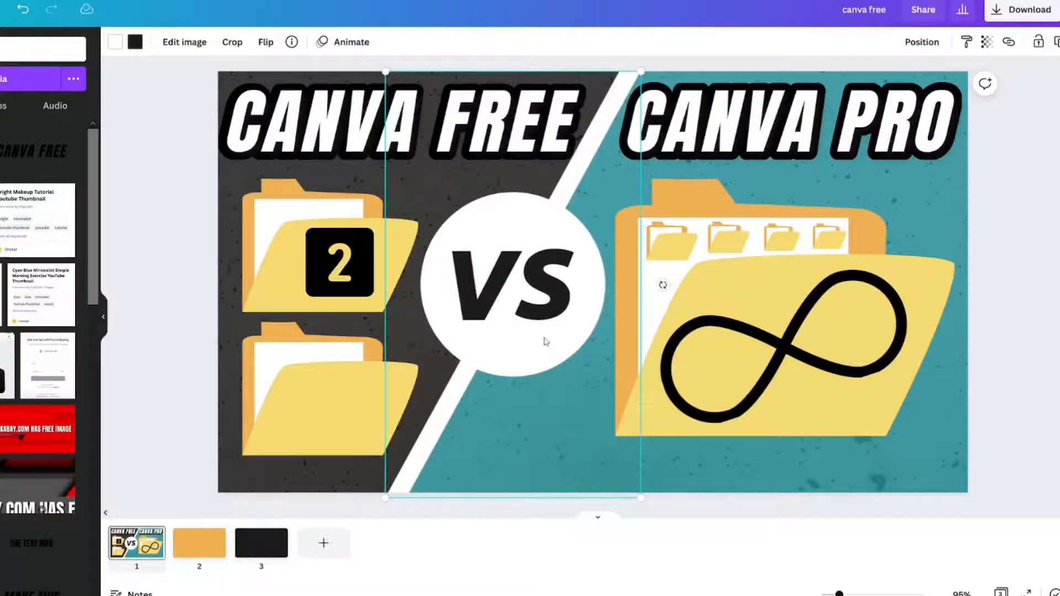
Step: Add the round gradient Canva logo graphic and enlarge it to cover the white VS circle
click(435, 121)
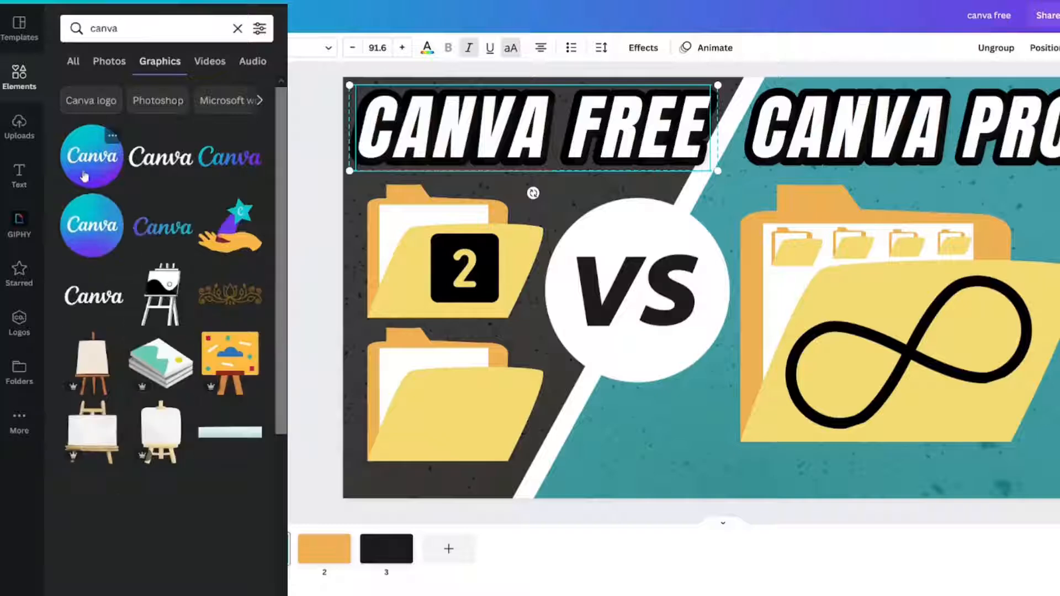
click(91, 156)
drag(714, 283, 634, 279)
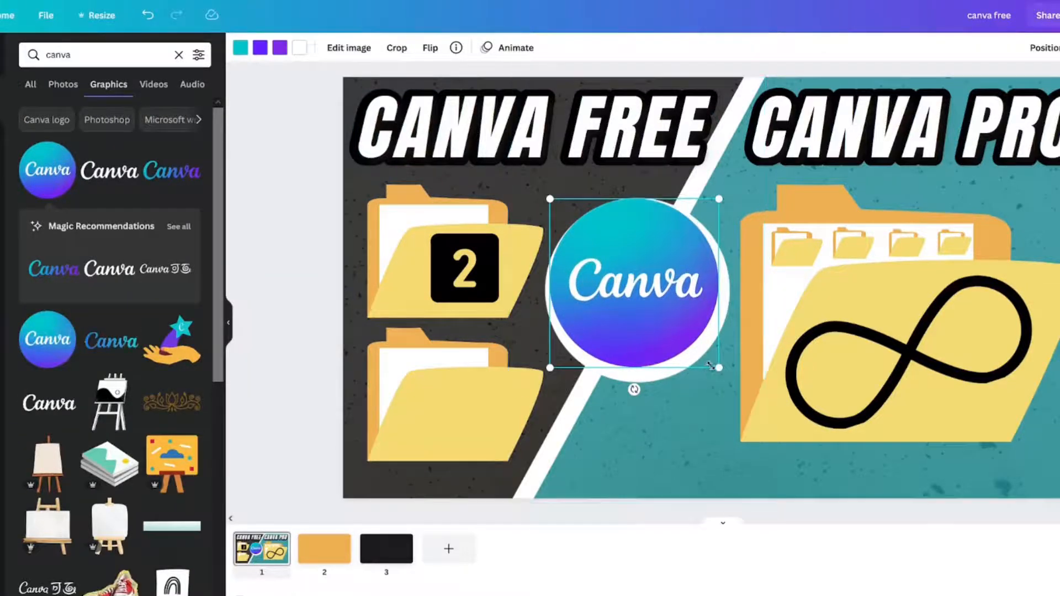
drag(720, 366, 735, 385)
drag(687, 326, 683, 323)
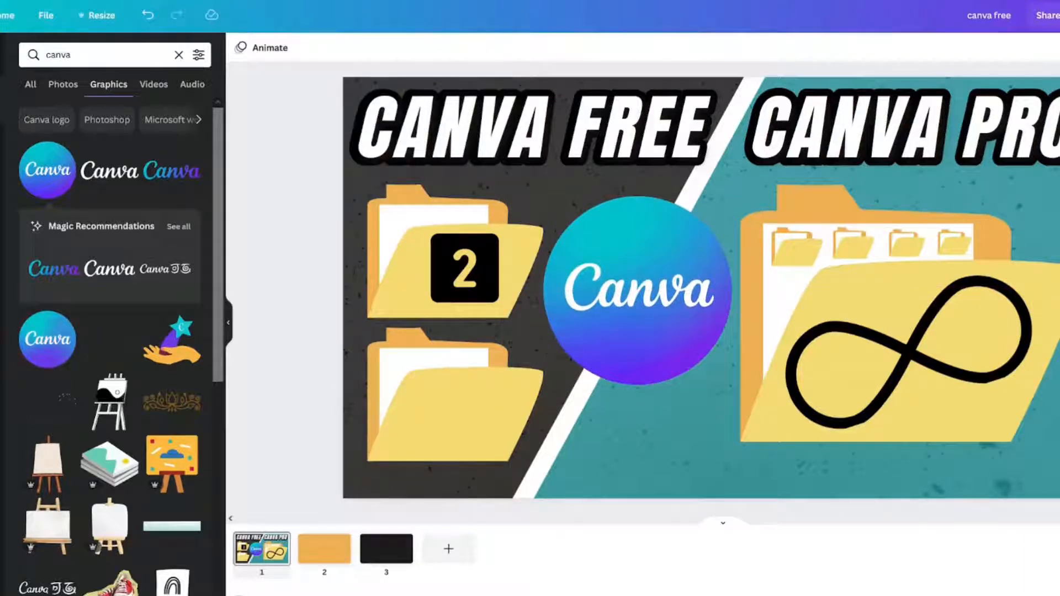
key(ctrl+alt+3)
key(ctrl+alt+2)
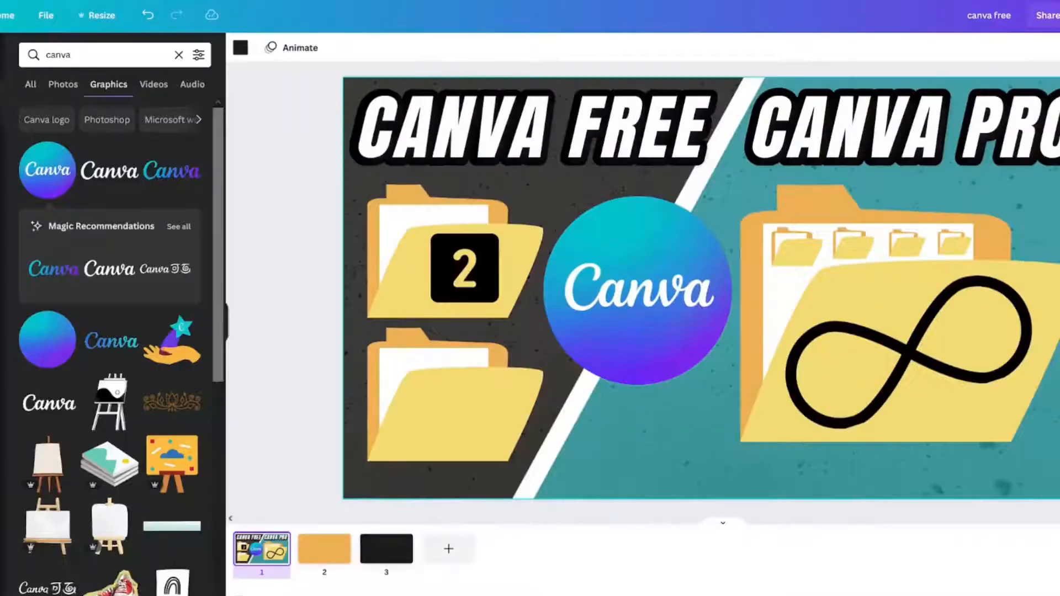
Step: Move the CANVA FREE and CANVA PRO headings to the orange page 2 and separate their white text from the black outlines
click(676, 126)
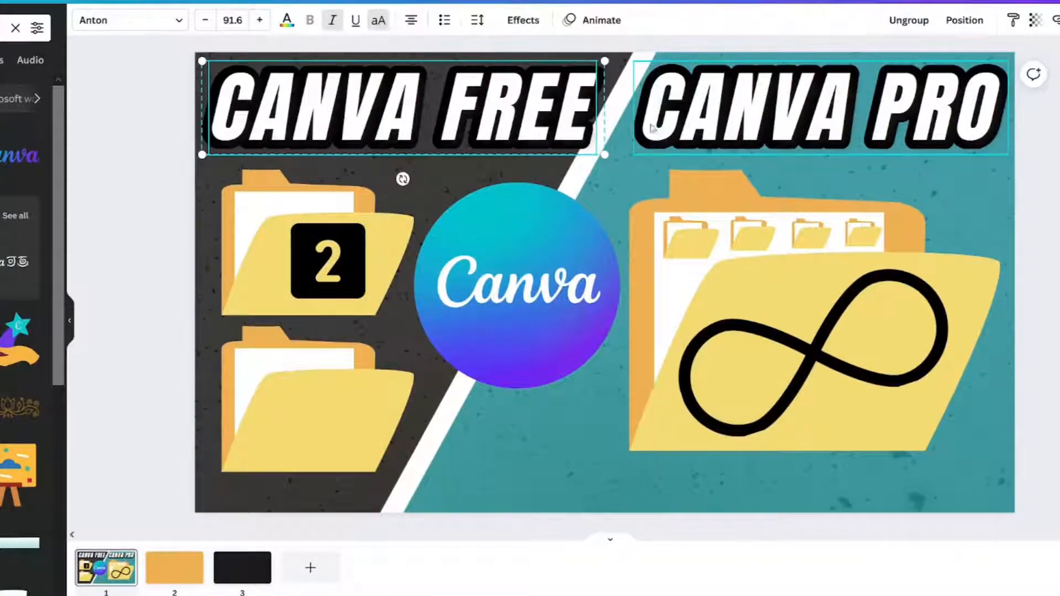
drag(412, 106, 176, 583)
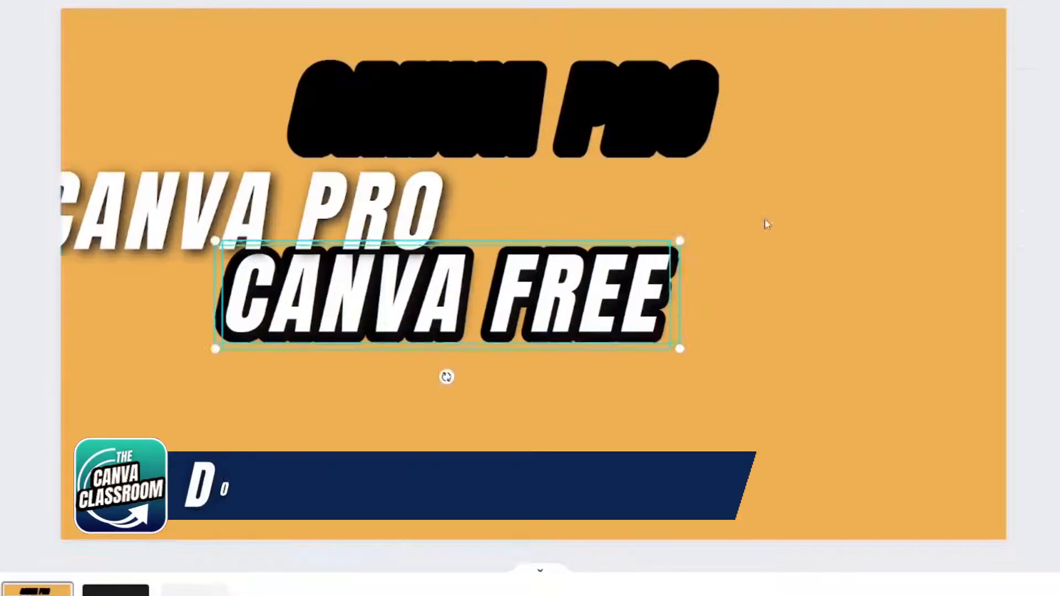
drag(593, 295, 624, 417)
Step: Crop the two black outline images so only the PRO and FREE portions remain
click(488, 121)
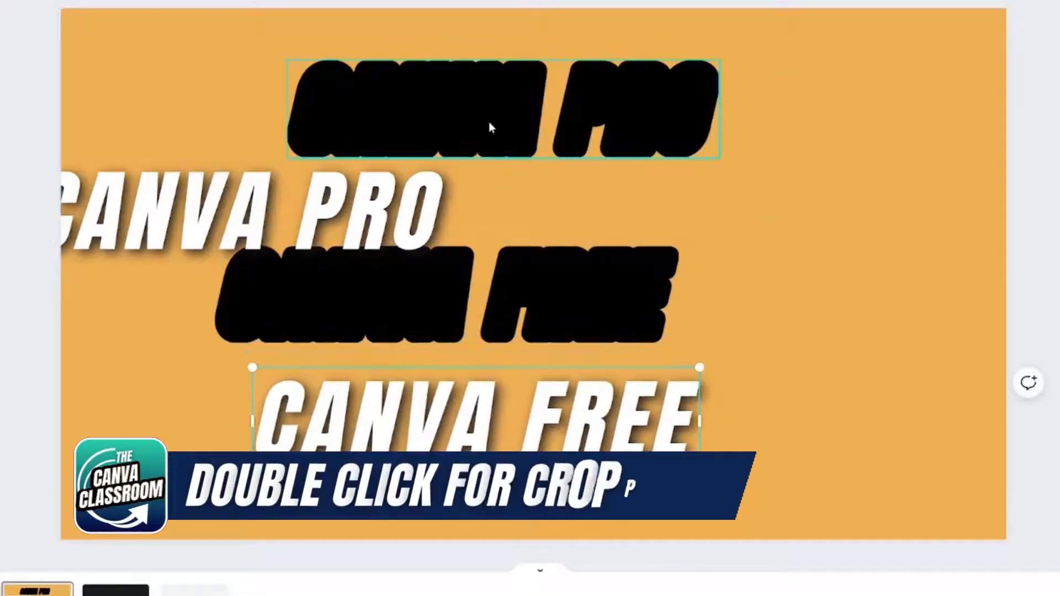
double_click(281, 154)
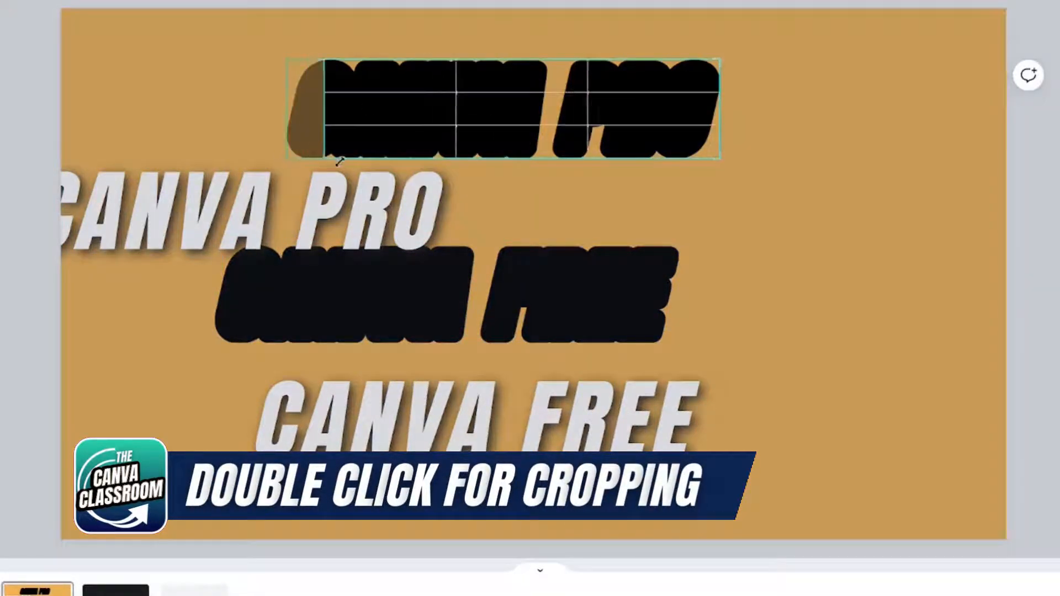
drag(283, 157, 535, 187)
click(425, 346)
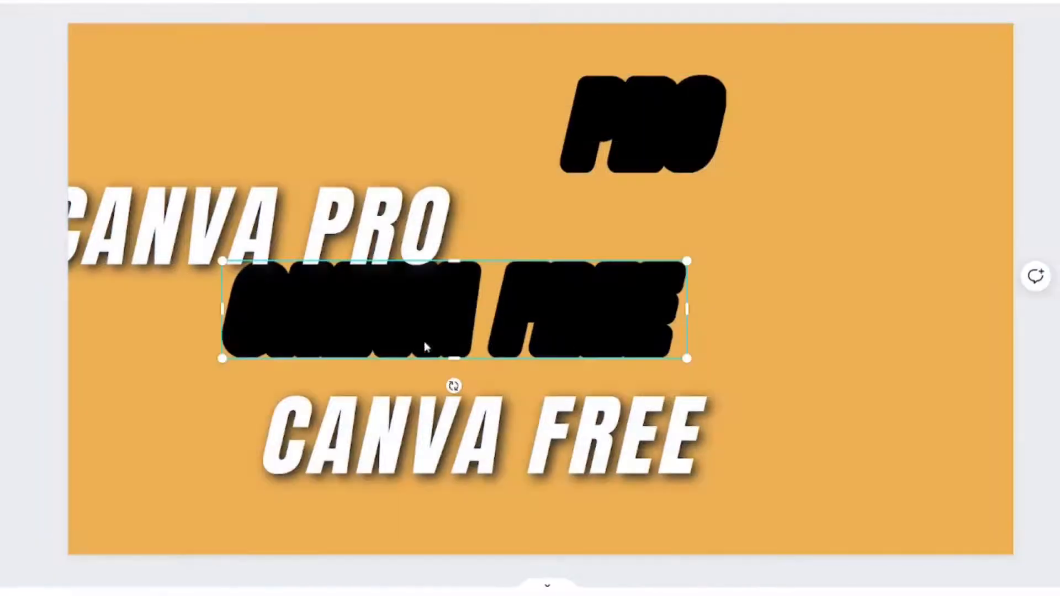
double_click(246, 333)
drag(220, 356, 493, 389)
Step: Delete the word CANVA from both white headings and place PRO and FREE over their matching black outlines
double_click(387, 436)
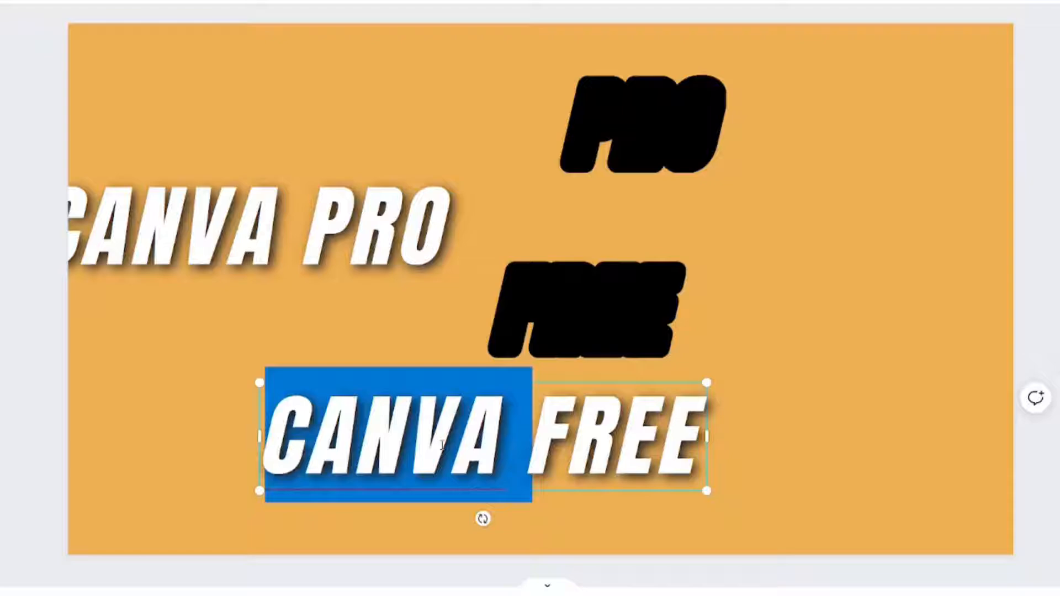
key(BackSpace)
drag(453, 232, 253, 253)
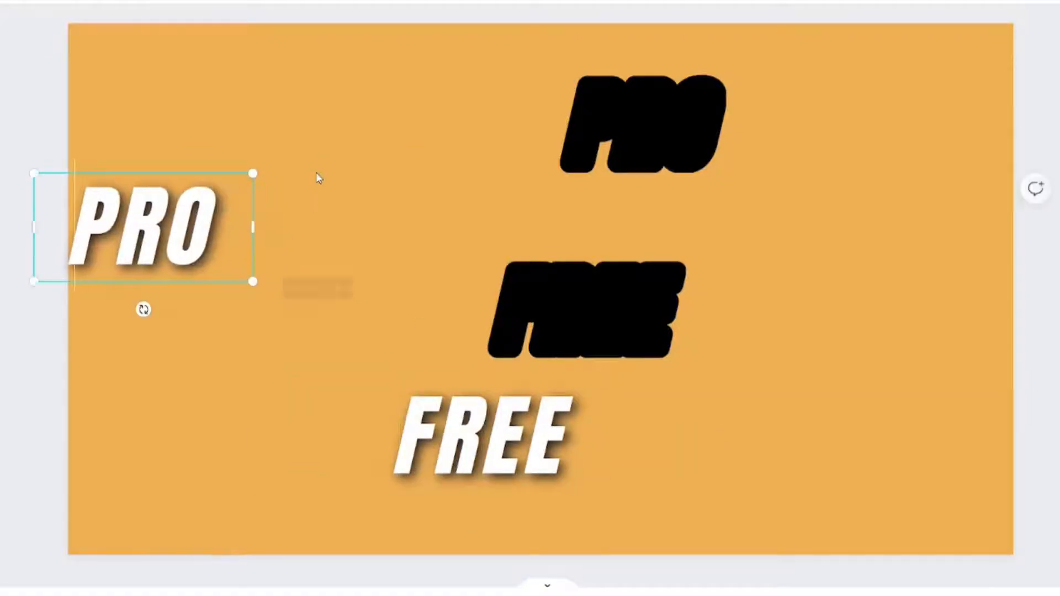
click(317, 177)
drag(200, 216, 743, 131)
drag(554, 408, 644, 298)
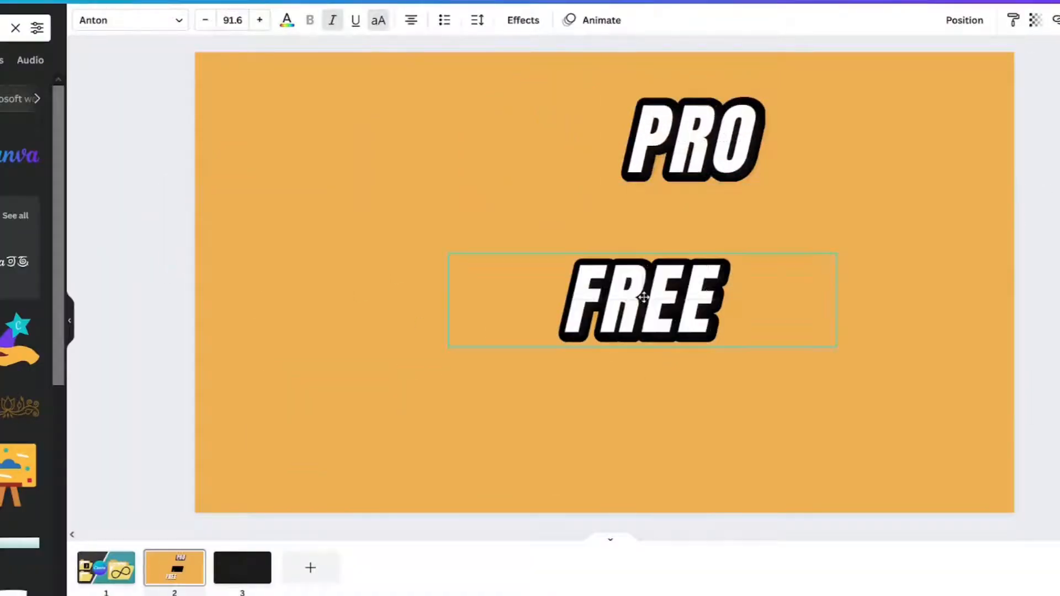
Step: Group each word with its outline, then move FREE to the dark half and PRO to the teal half of page 1, enlarged
click(696, 138)
shift+click(757, 154)
click(946, 22)
mouse_move(687, 145)
mouse_down()
mouse_move(525, 279)
mouse_move(213, 504)
mouse_move(174, 569)
mouse_move(100, 575)
mouse_move(358, 245)
mouse_move(786, 114)
mouse_move(807, 97)
mouse_up()
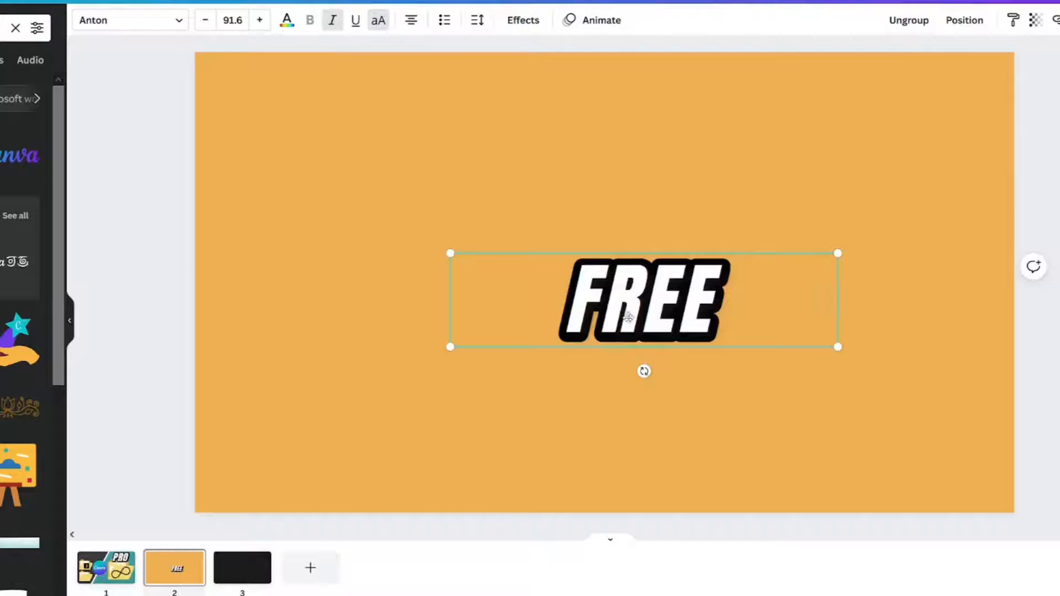
drag(628, 317, 353, 105)
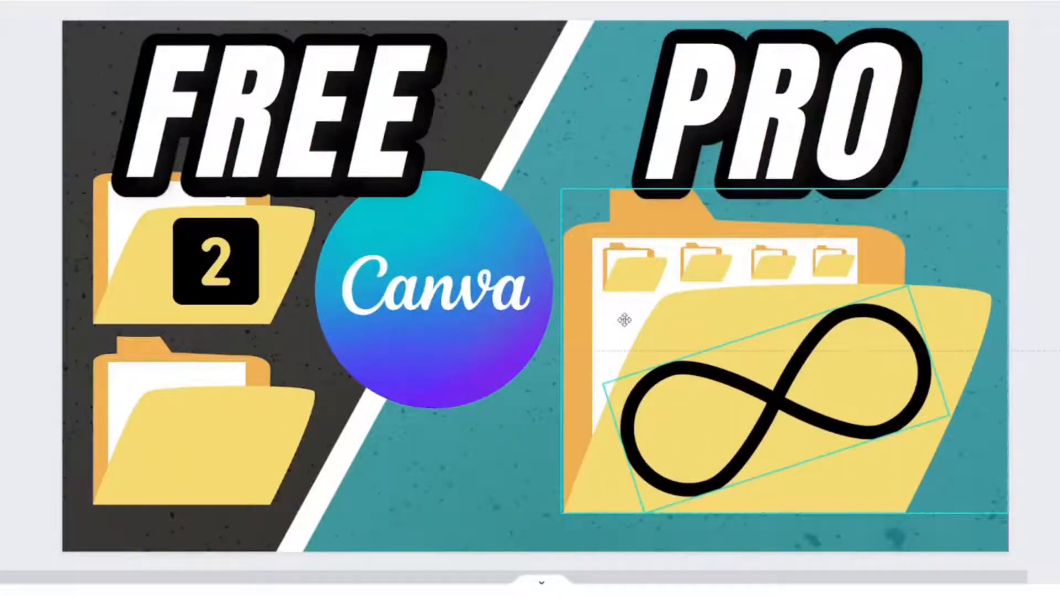
Step: Nudge the infinity folder group slightly right and shrink it to fit below the PRO heading
drag(624, 320, 632, 321)
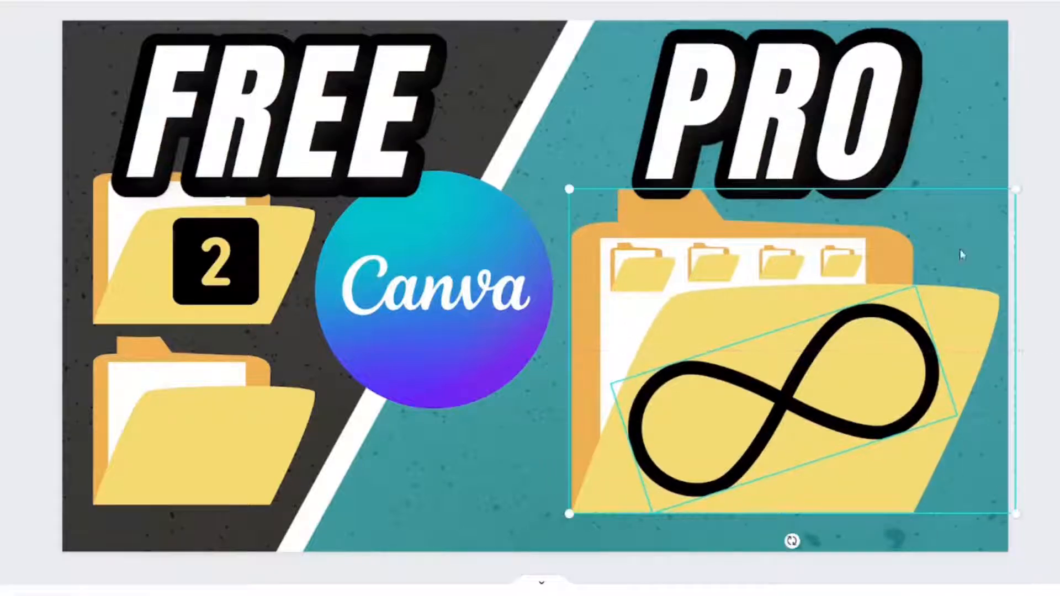
drag(1011, 192, 984, 215)
click(796, 99)
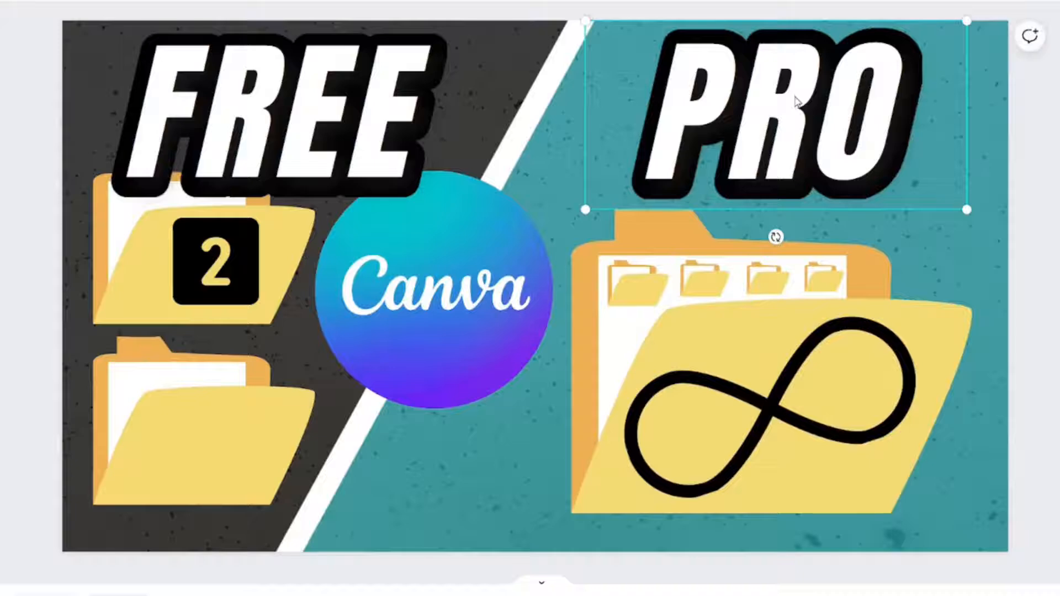
Step: Move the black 2 badge onto the lower folder and reorder the layers so the badge sits in front of it
drag(215, 261, 214, 453)
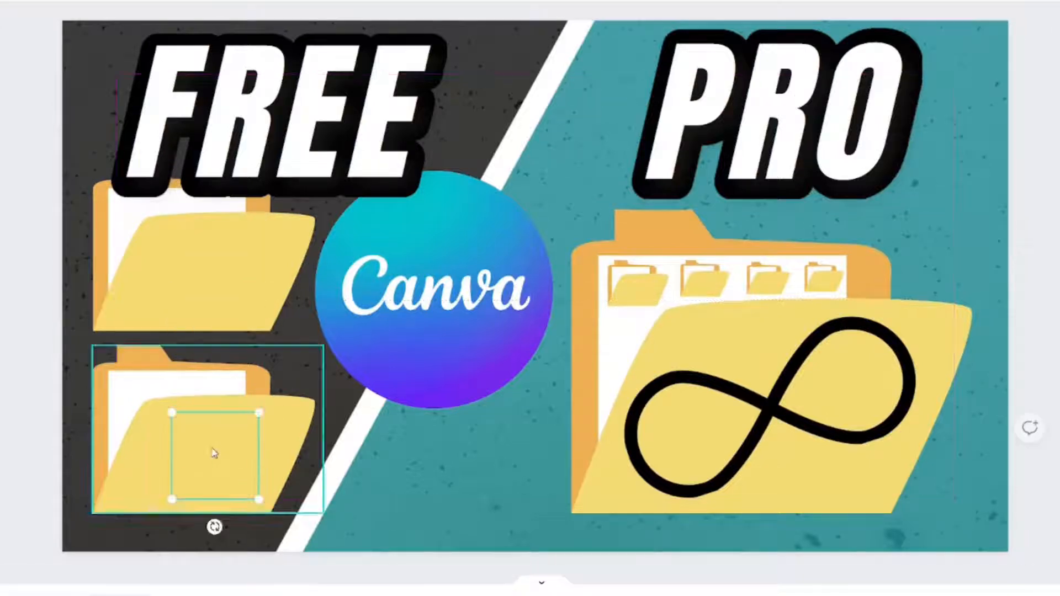
right_click(177, 456)
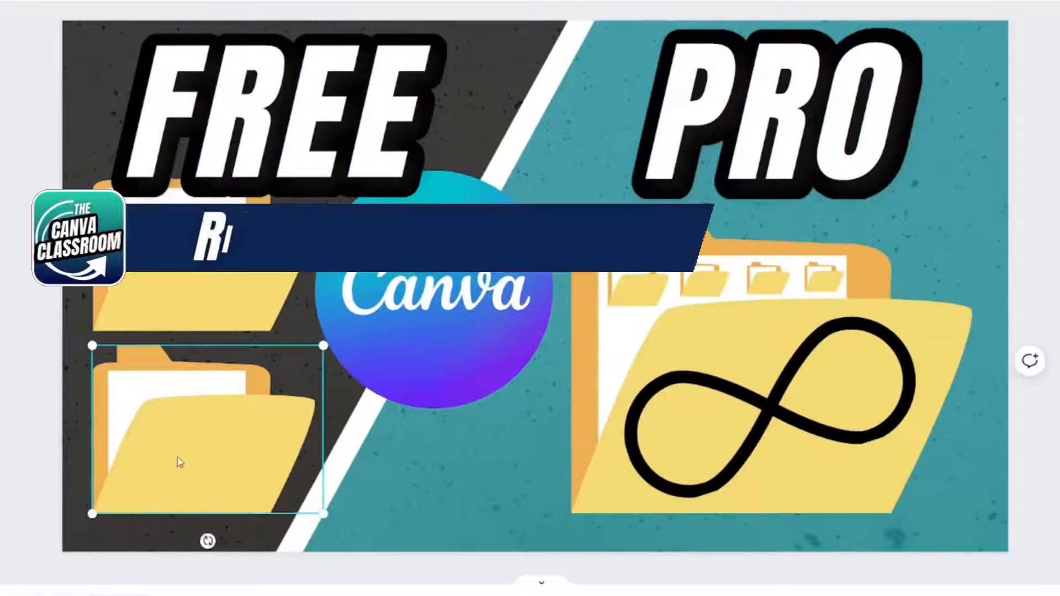
click(243, 451)
click(194, 461)
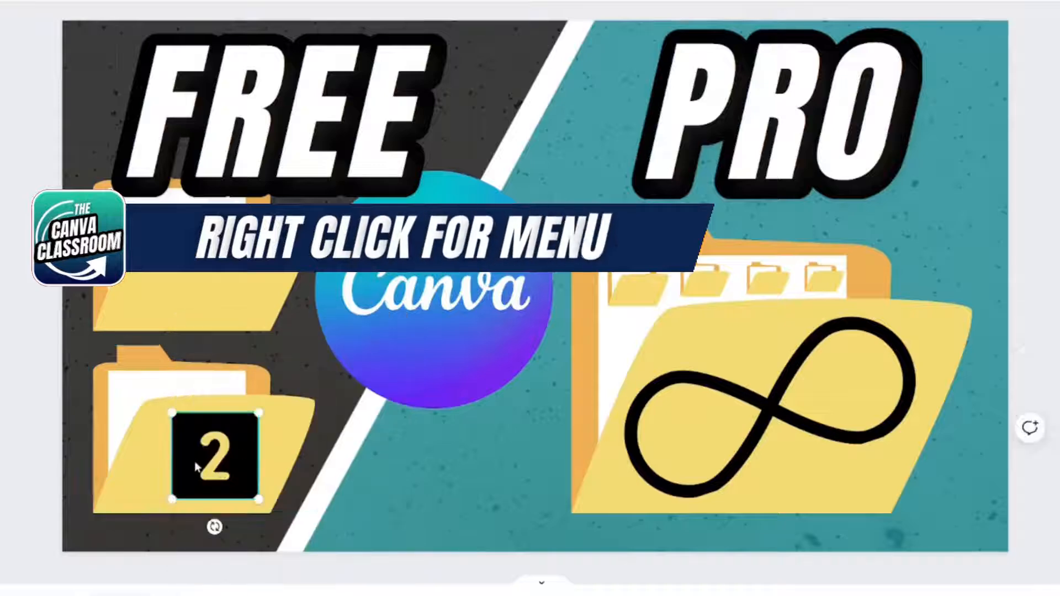
Step: Shrink the upper folder on the dark half so it fits below the FREE heading
click(183, 301)
drag(323, 164, 260, 223)
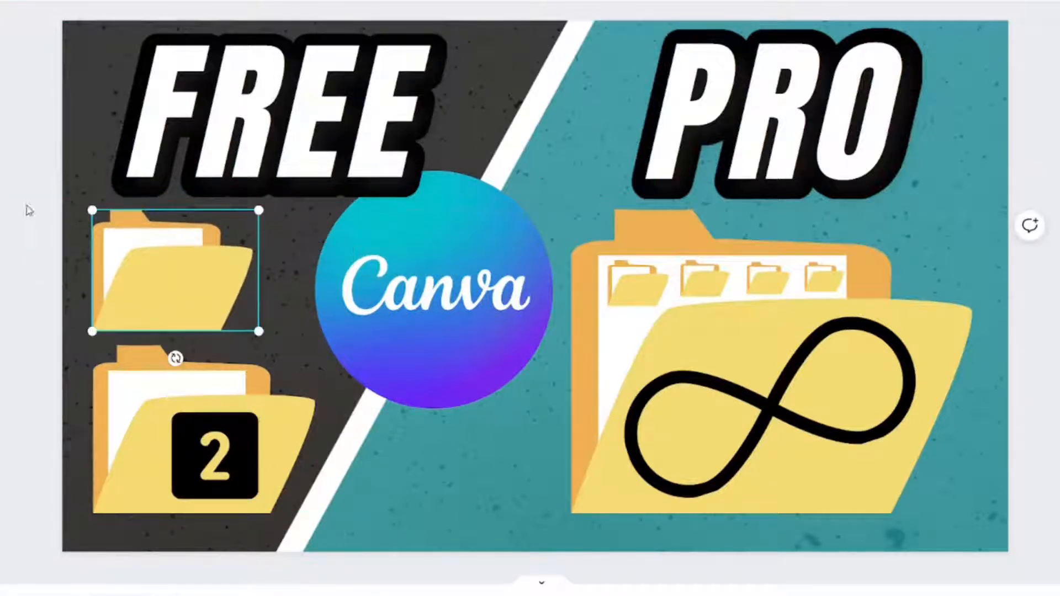
click(15, 208)
Step: Shrink the Canva logo and center it inside the white circle so an even white ring surrounds it
click(380, 314)
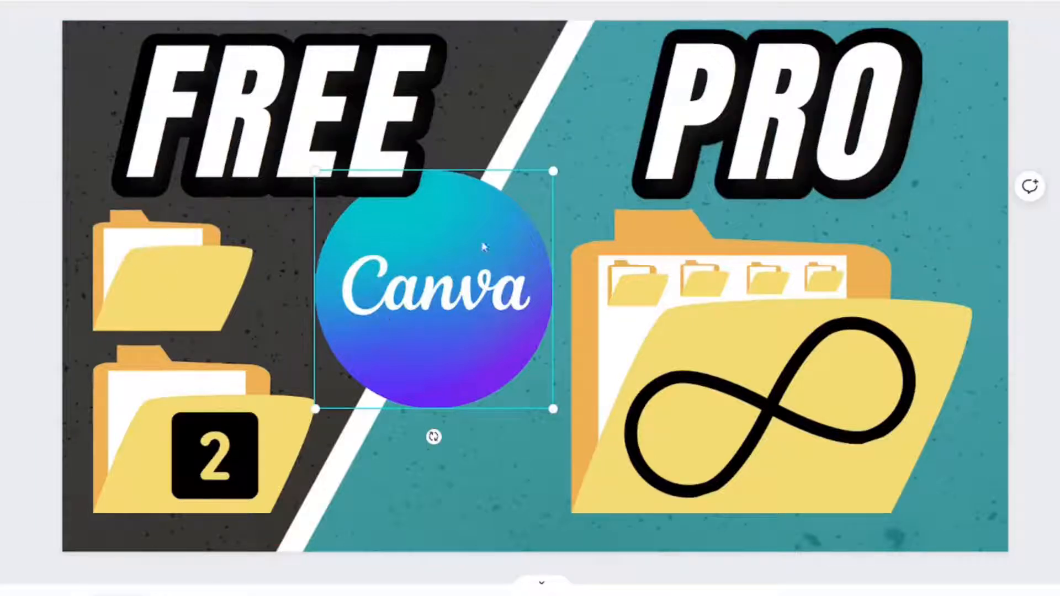
drag(552, 170, 525, 199)
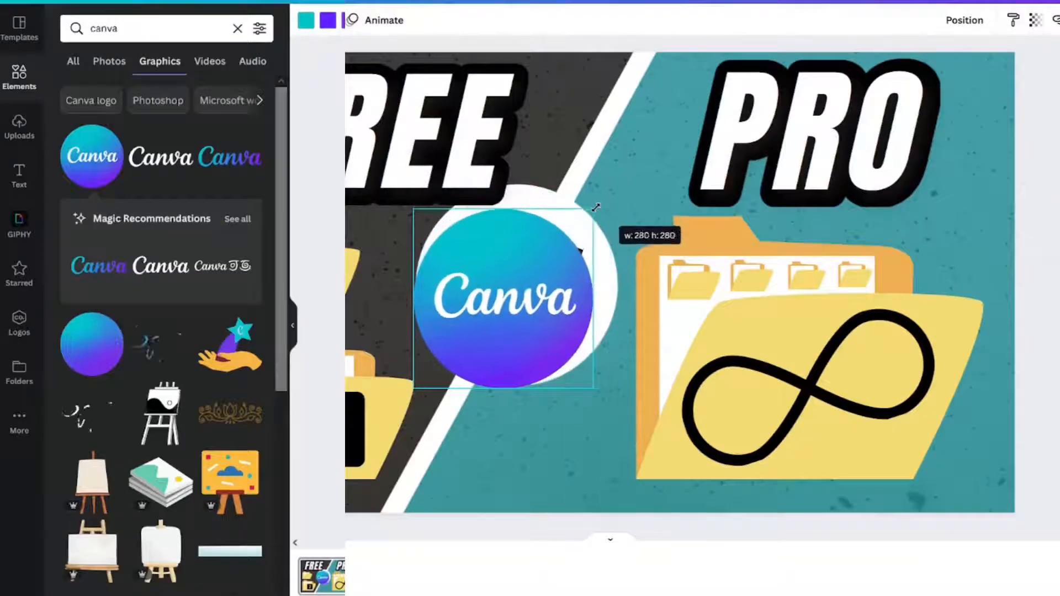
drag(595, 207, 596, 207)
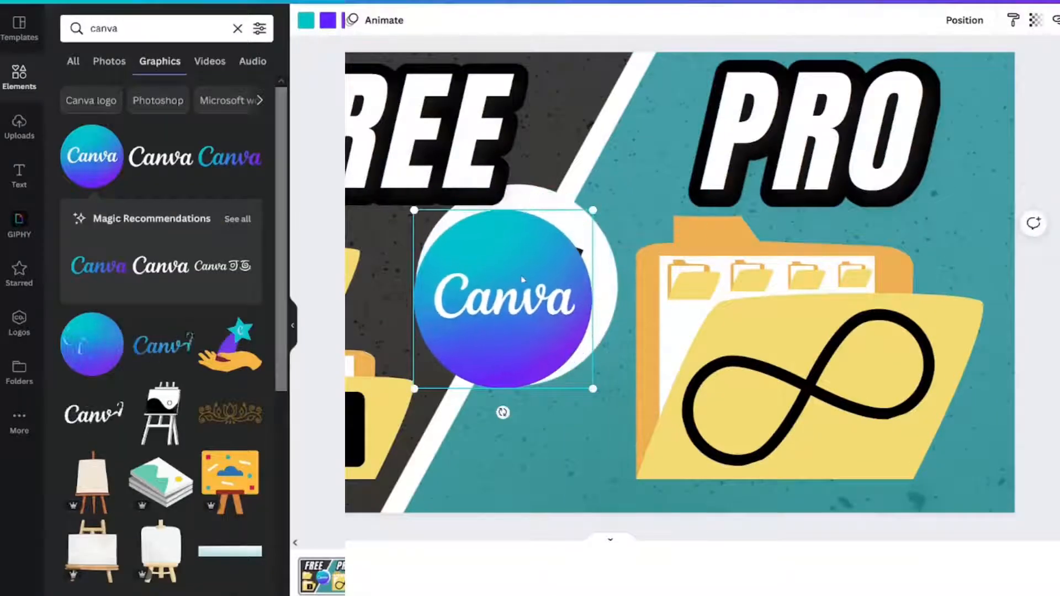
drag(520, 276, 533, 263)
Step: Try black, purple and turquoise on the divider graphic, then set its color back to white
click(462, 375)
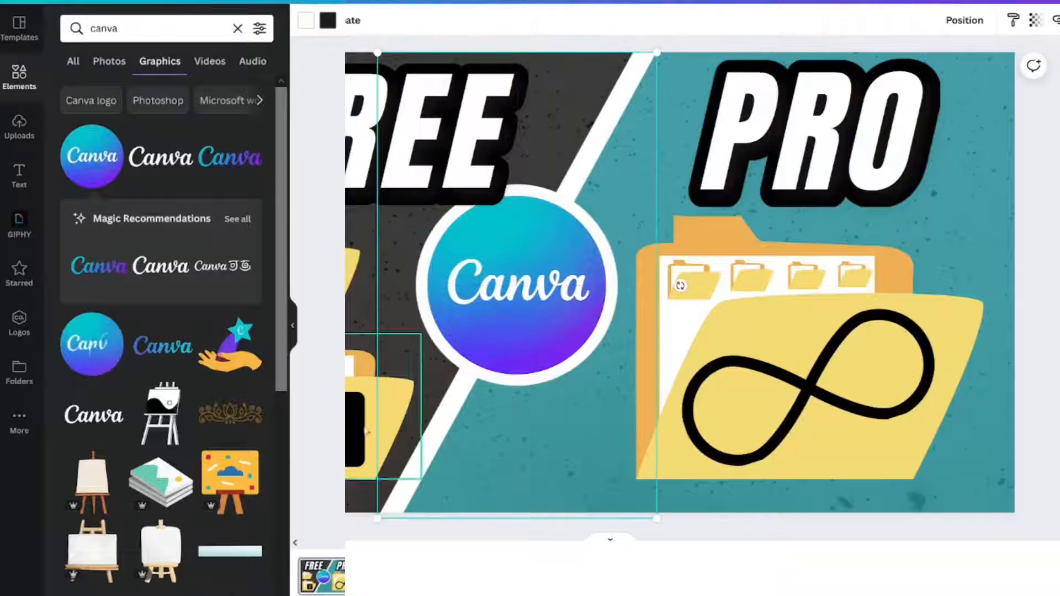
click(307, 22)
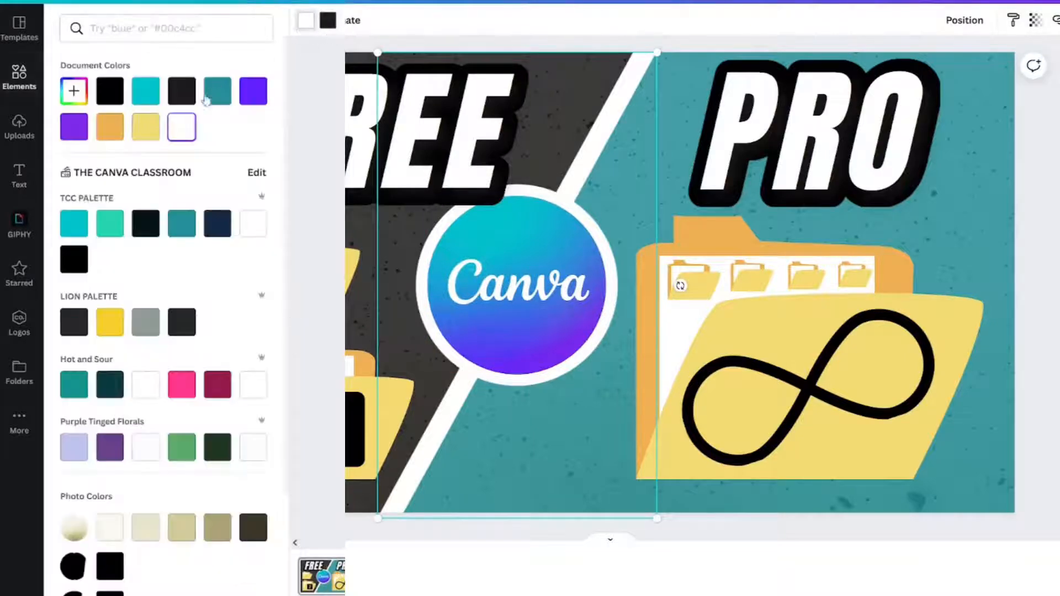
click(110, 91)
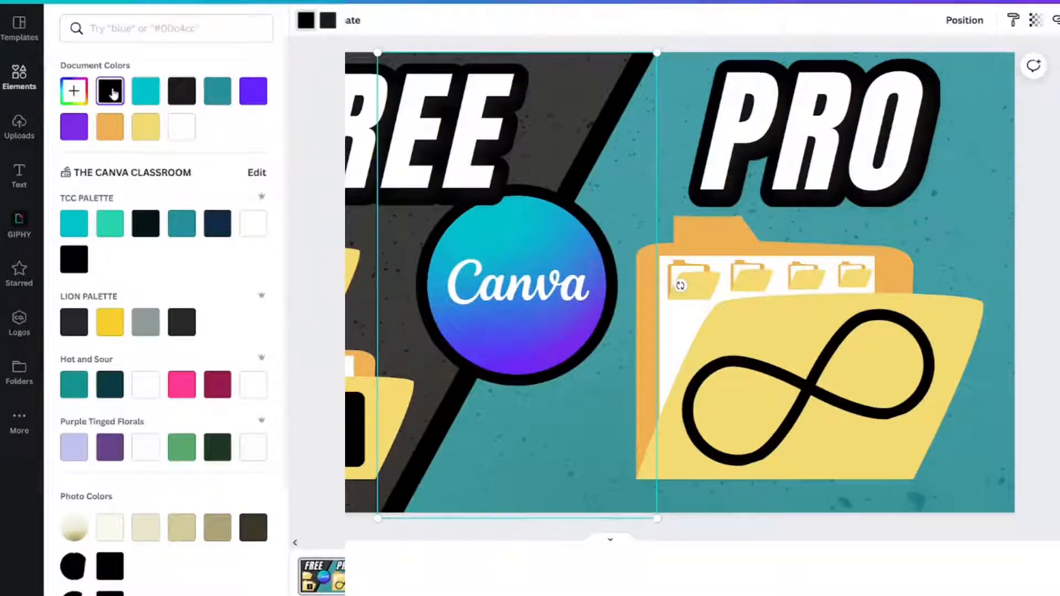
click(253, 92)
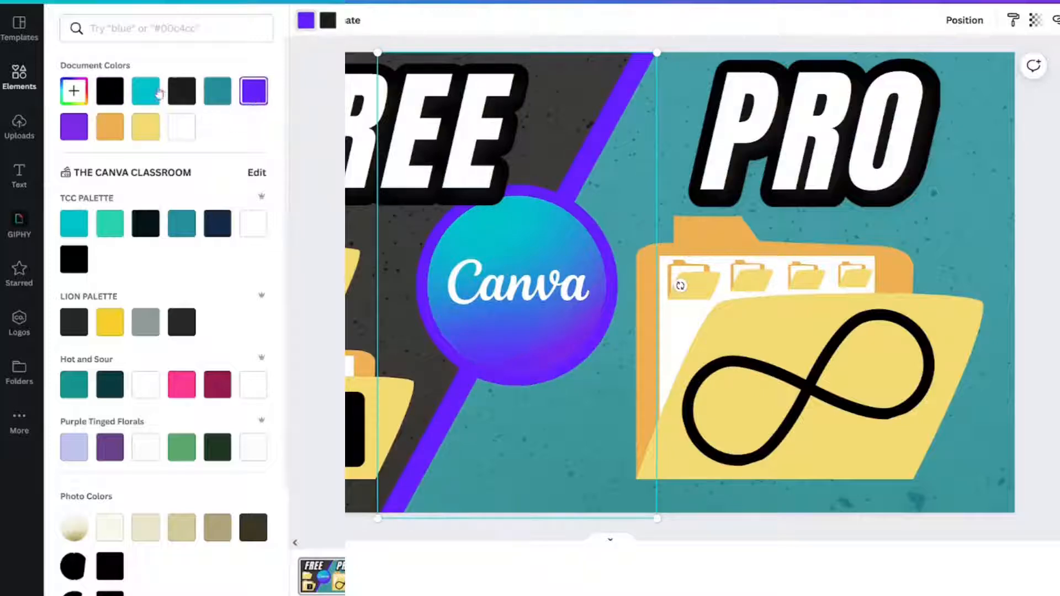
click(143, 97)
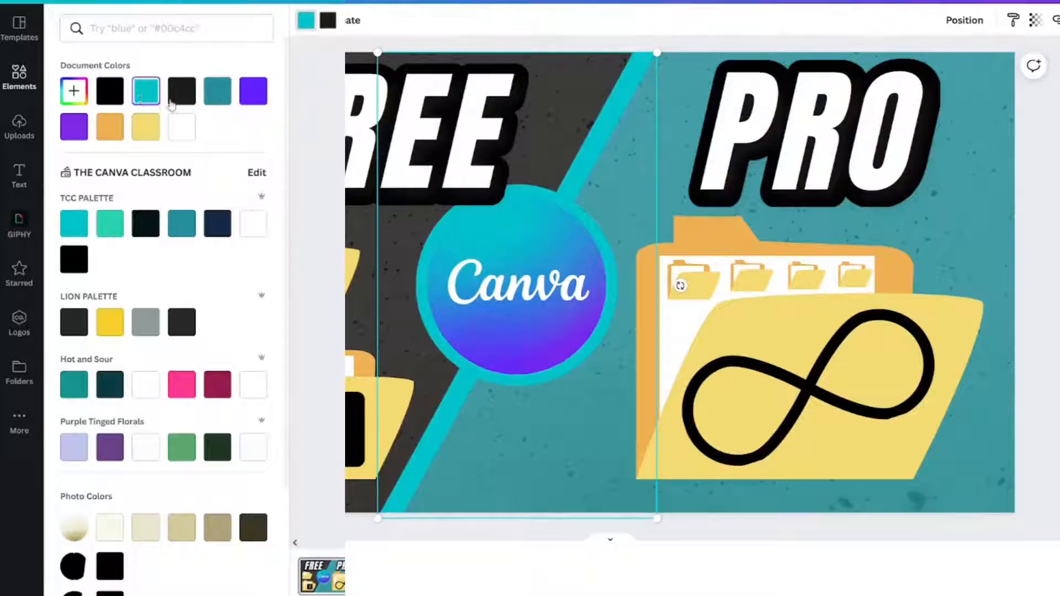
click(182, 138)
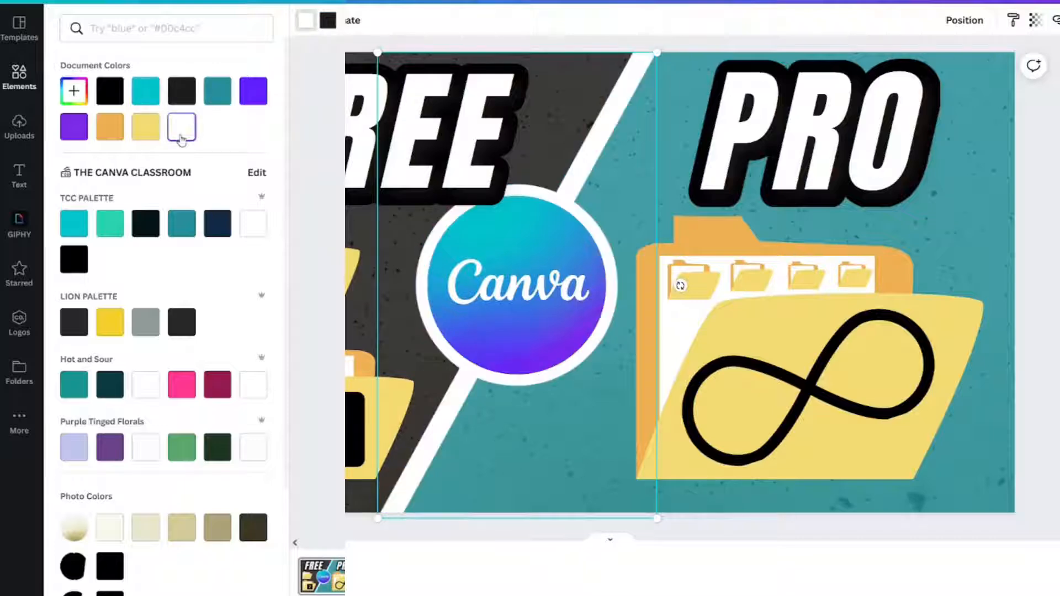
Step: Enlarge the Canva logo slightly within the ring and delete the white divider graphic behind it
click(522, 329)
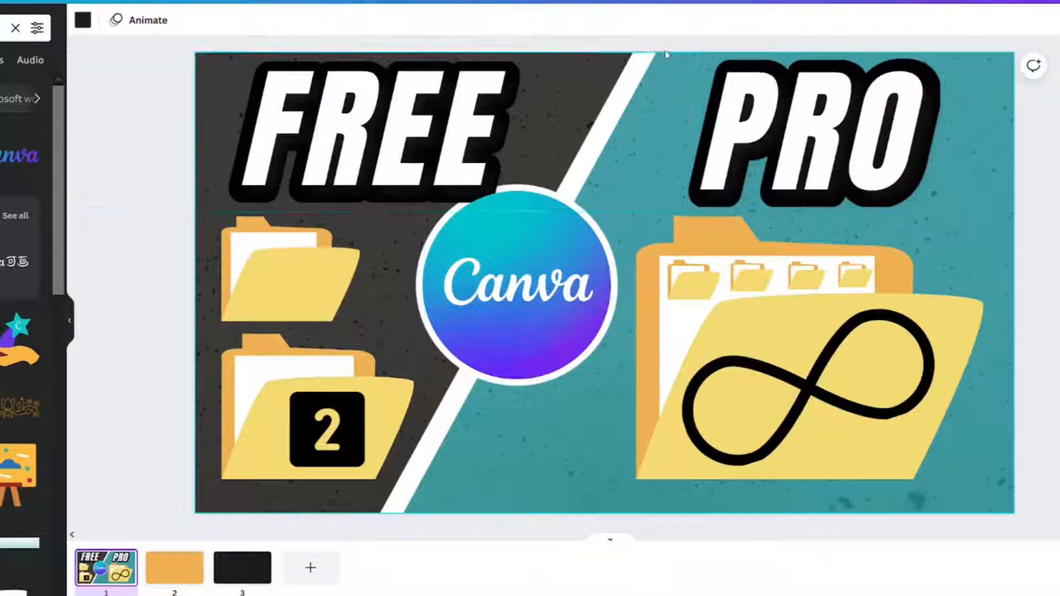
click(447, 447)
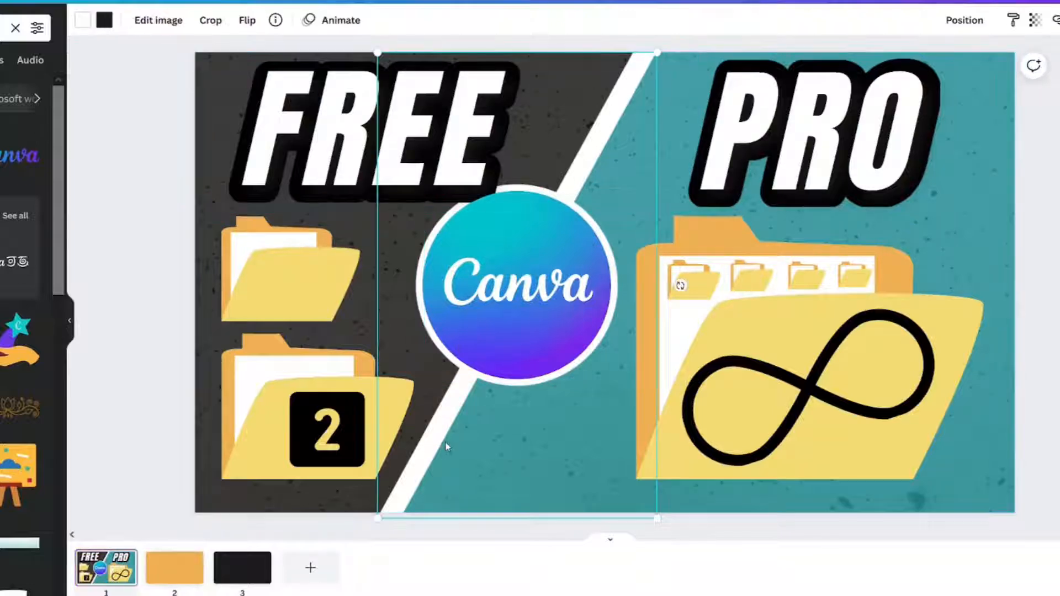
key(Delete)
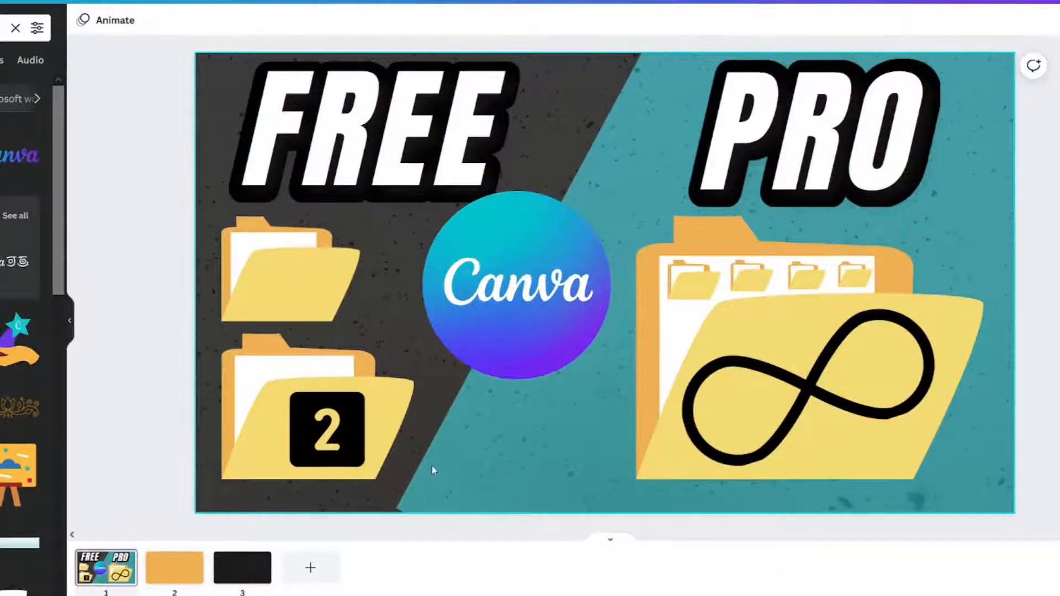
click(425, 499)
click(146, 182)
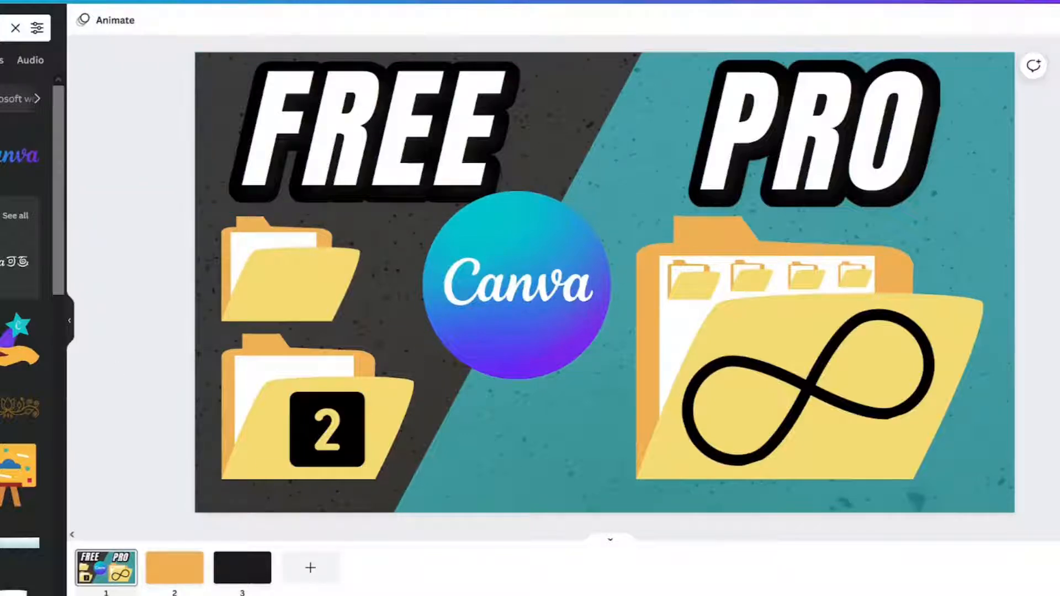
Step: Add a rectangle, narrow it to a thin strip, and rotate and lengthen it to cover the full diagonal between the two halves
key(r)
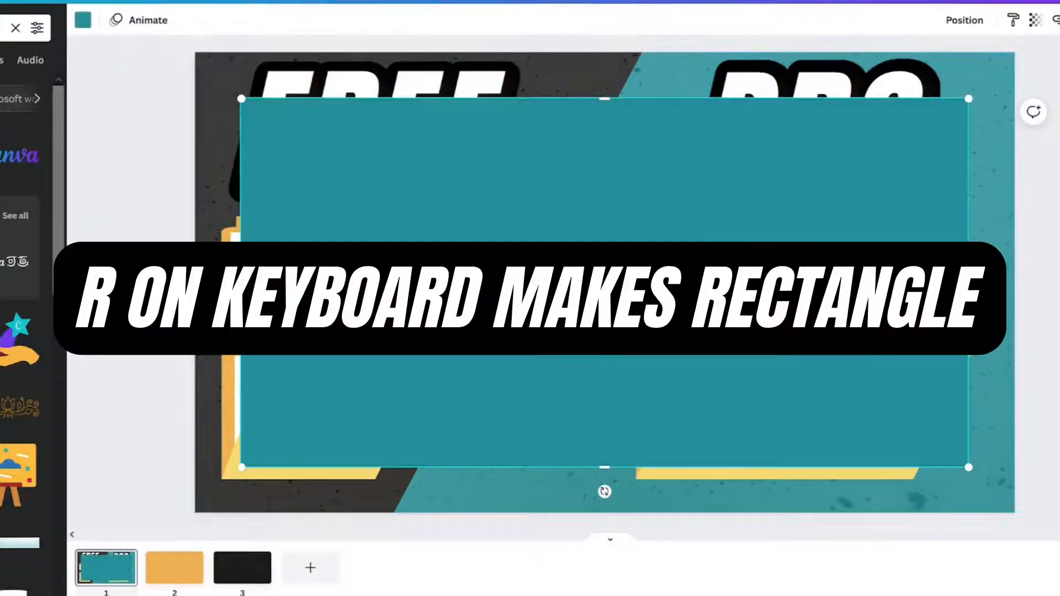
drag(241, 282, 958, 283)
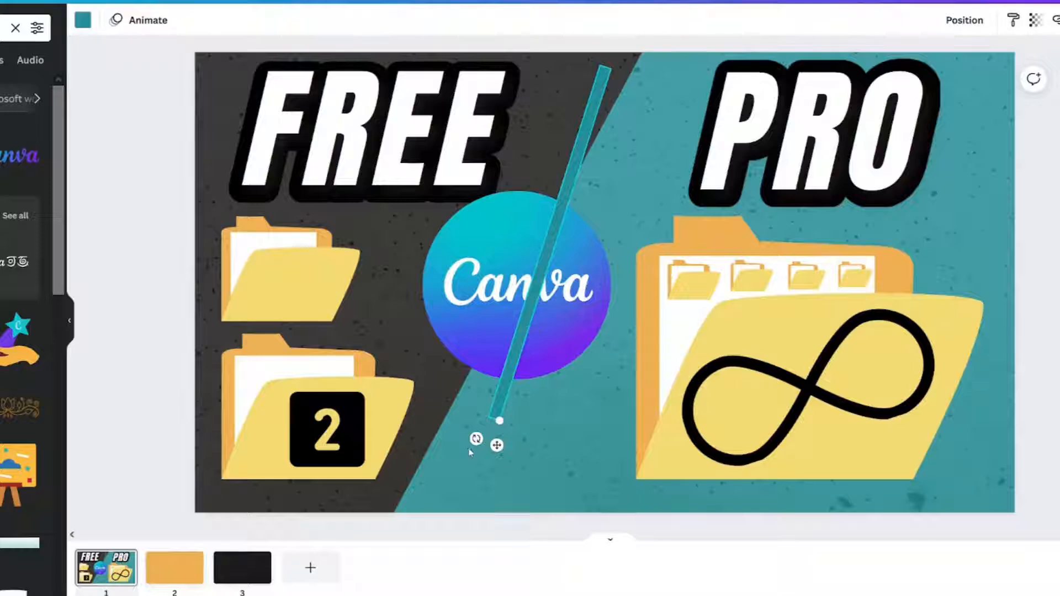
drag(476, 439, 383, 540)
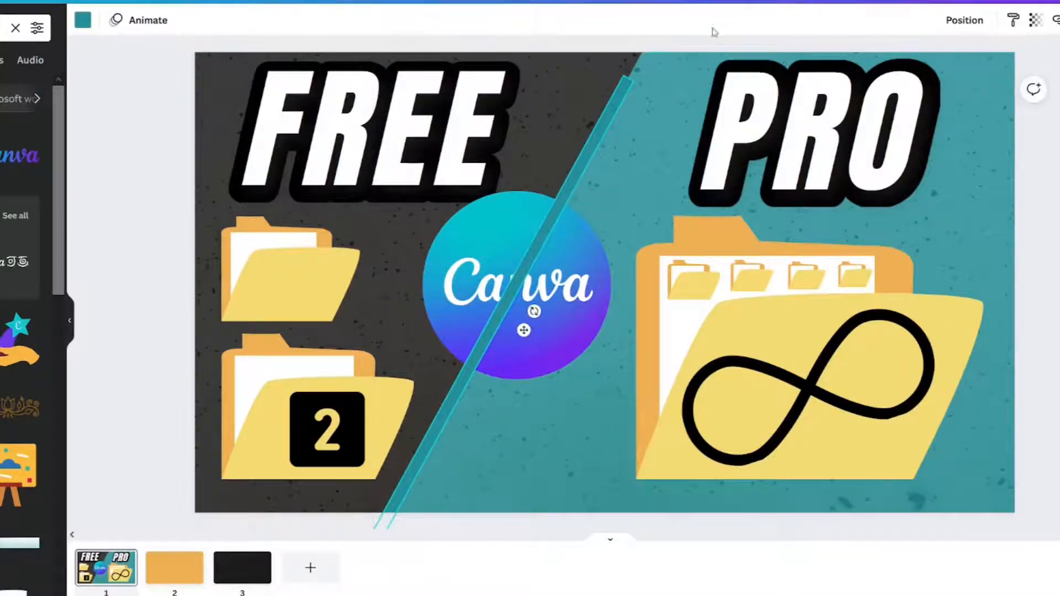
drag(631, 79, 664, 28)
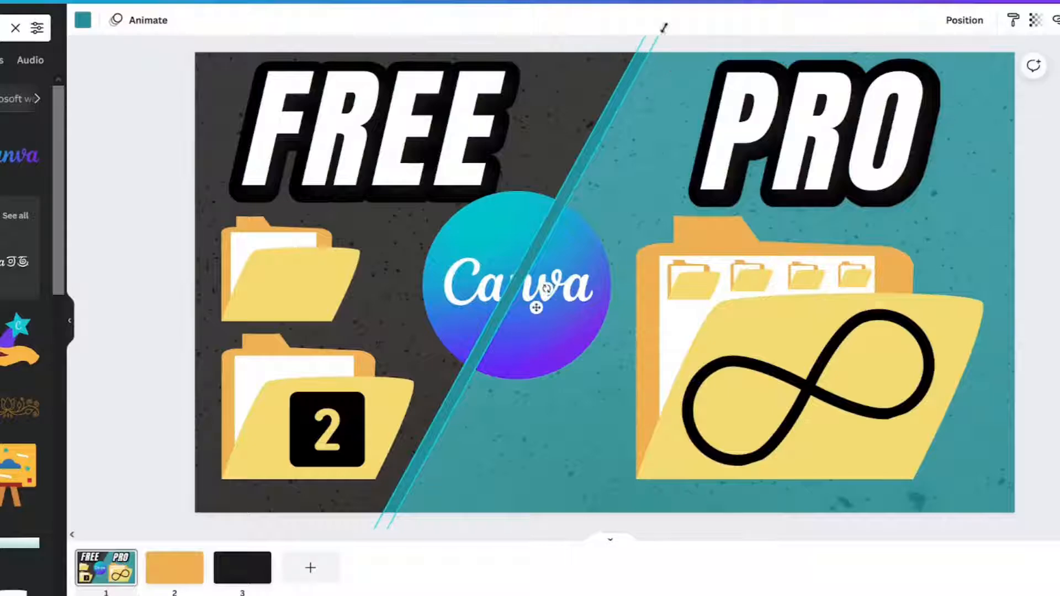
Step: Color the diagonal strip white and send it behind the Canva logo
click(82, 19)
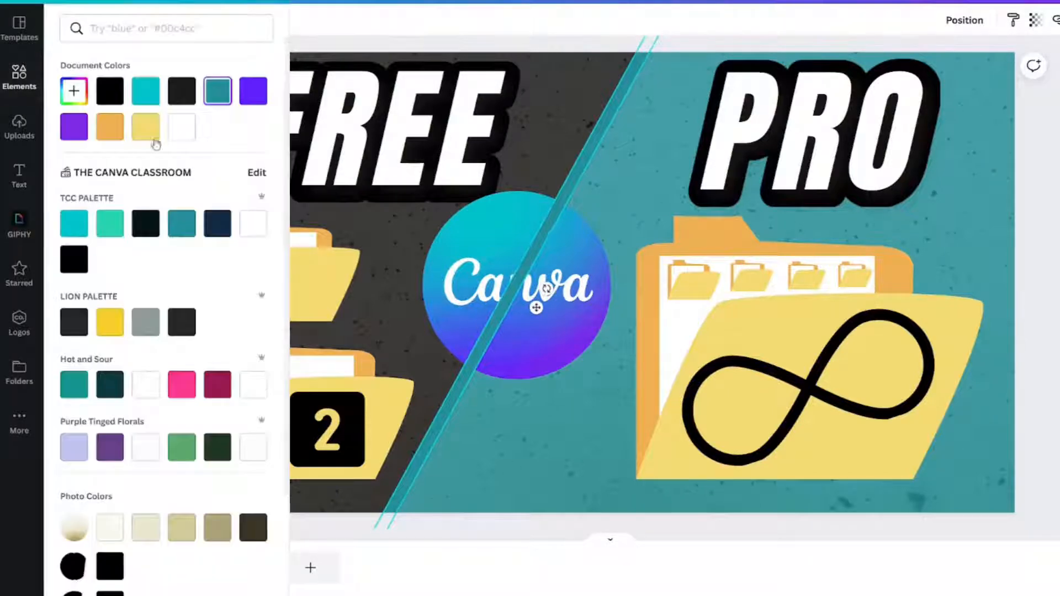
click(182, 128)
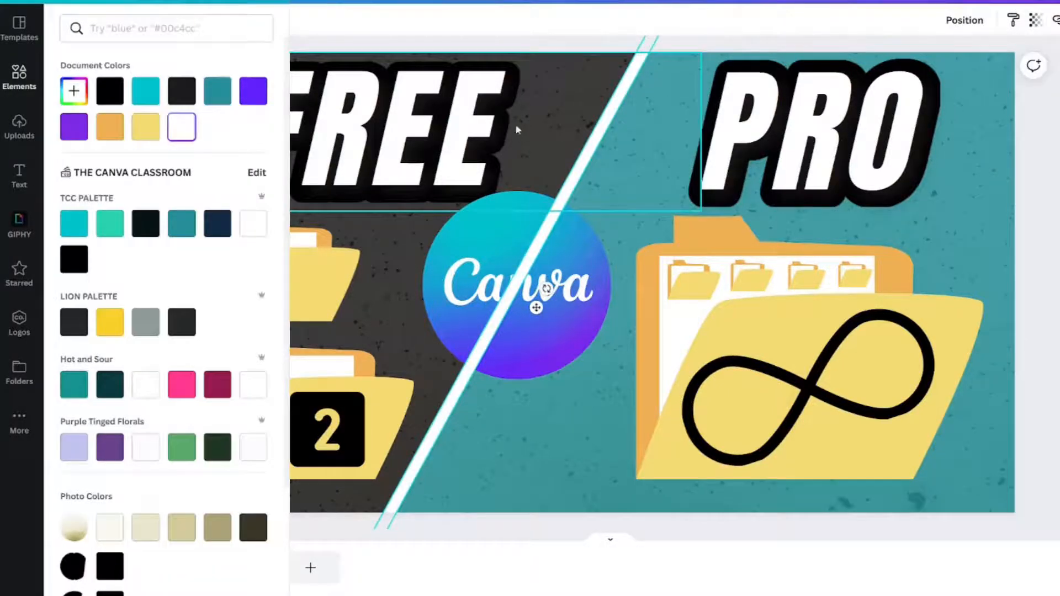
right_click(412, 473)
click(472, 486)
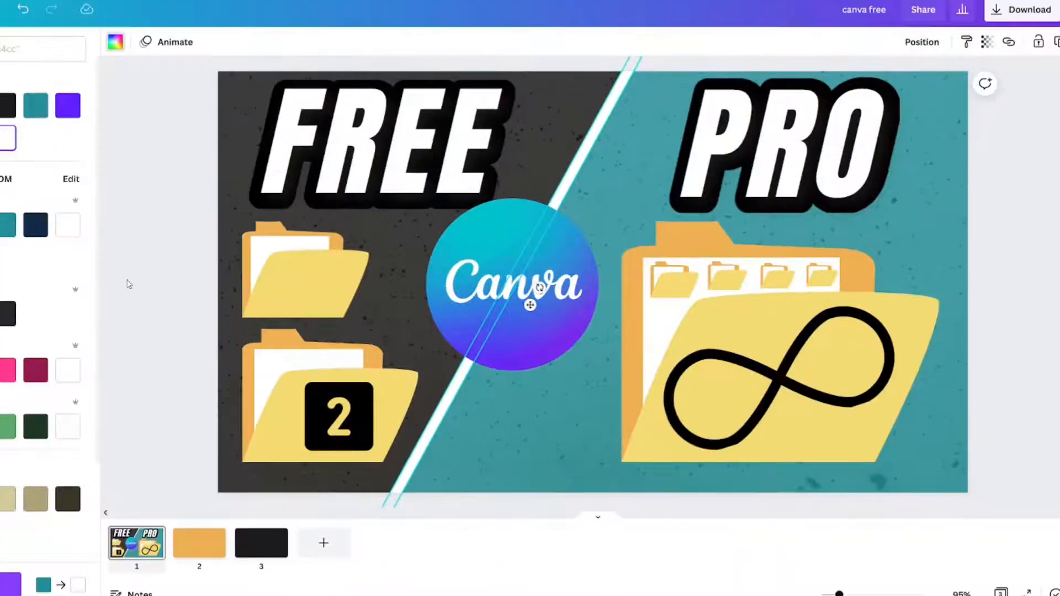
click(127, 284)
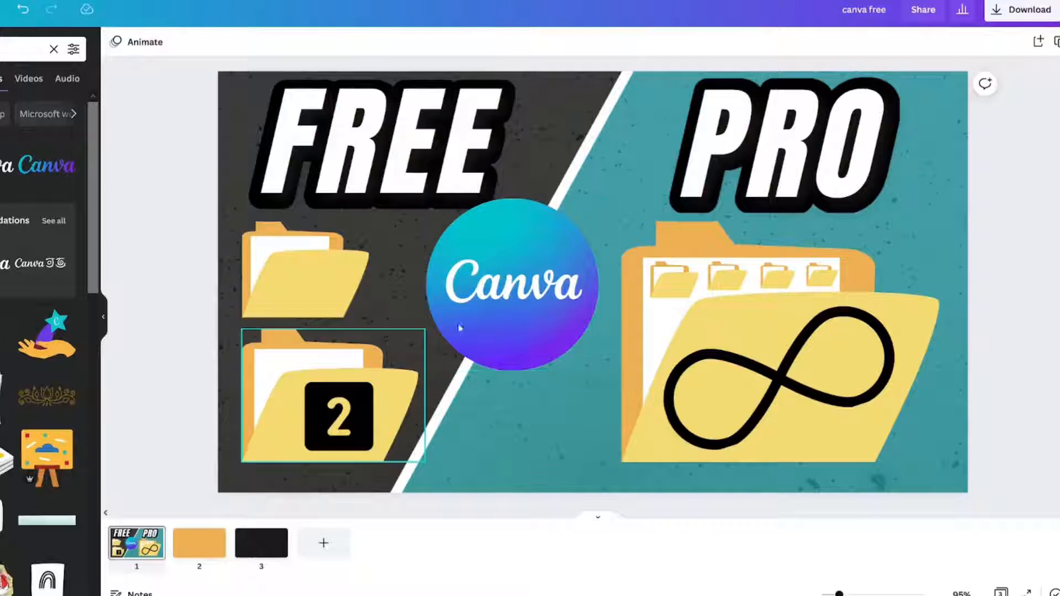
Step: Duplicate the Canva logo, enlarge the copy slightly and send it behind the original
drag(492, 307, 510, 325)
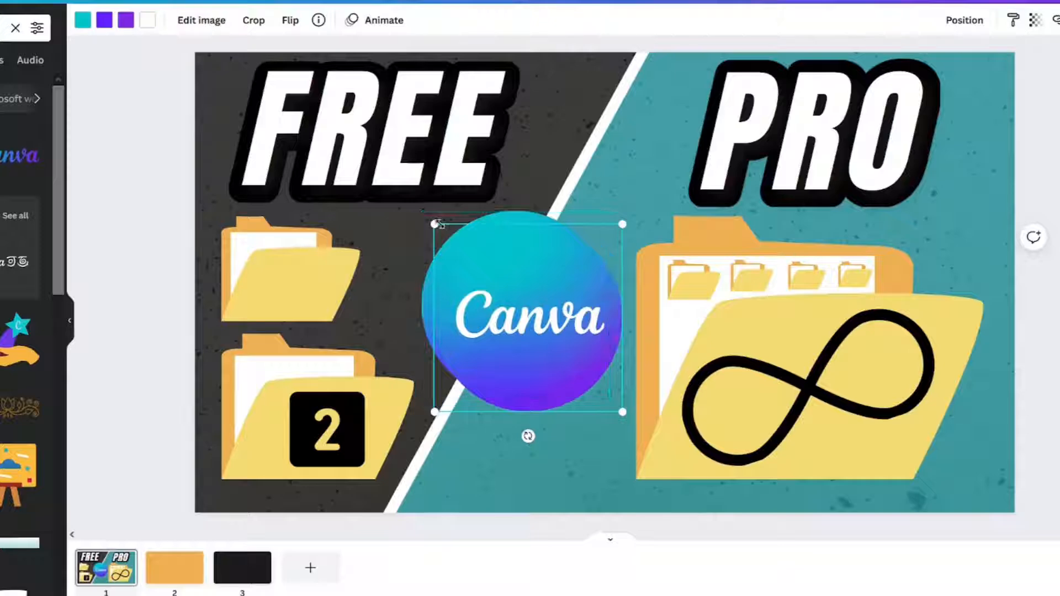
drag(436, 223, 421, 208)
drag(488, 281, 475, 267)
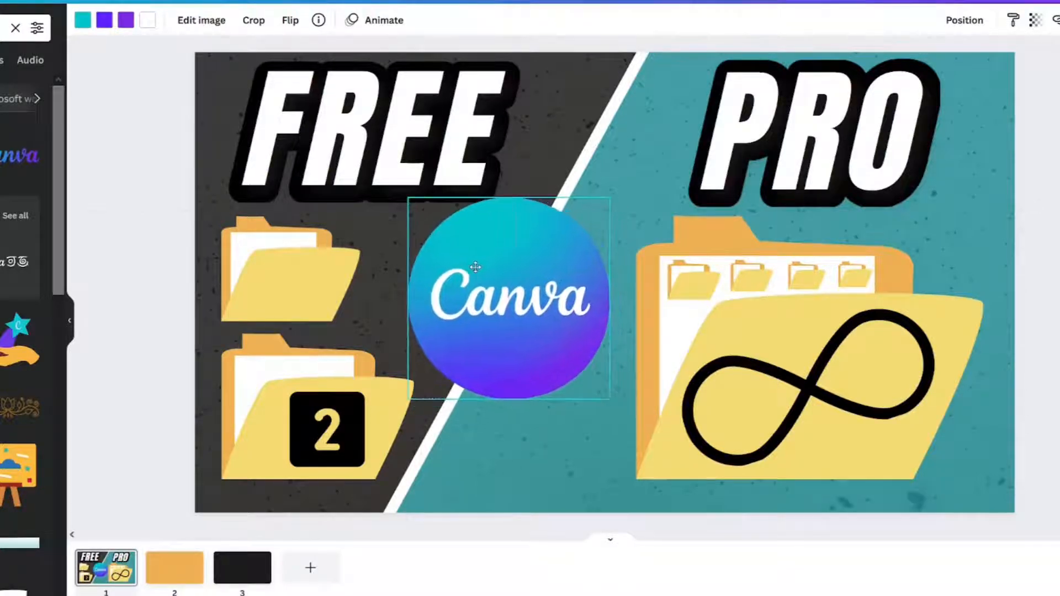
right_click(512, 276)
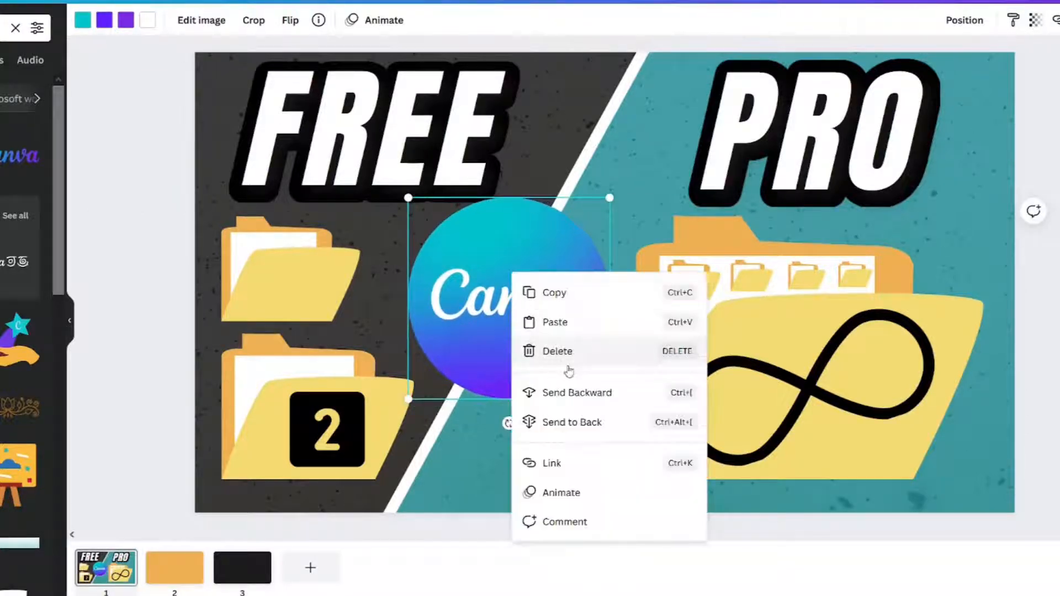
click(569, 400)
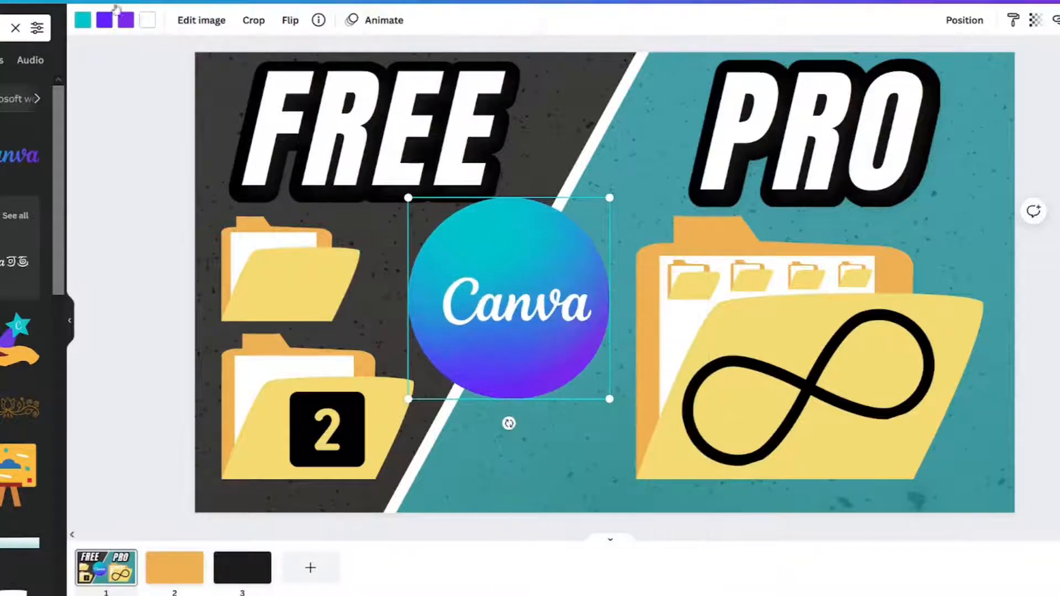
Step: Recolor the gradient of the enlarged logo copy to white and center the original logo on it as an even ring
click(84, 20)
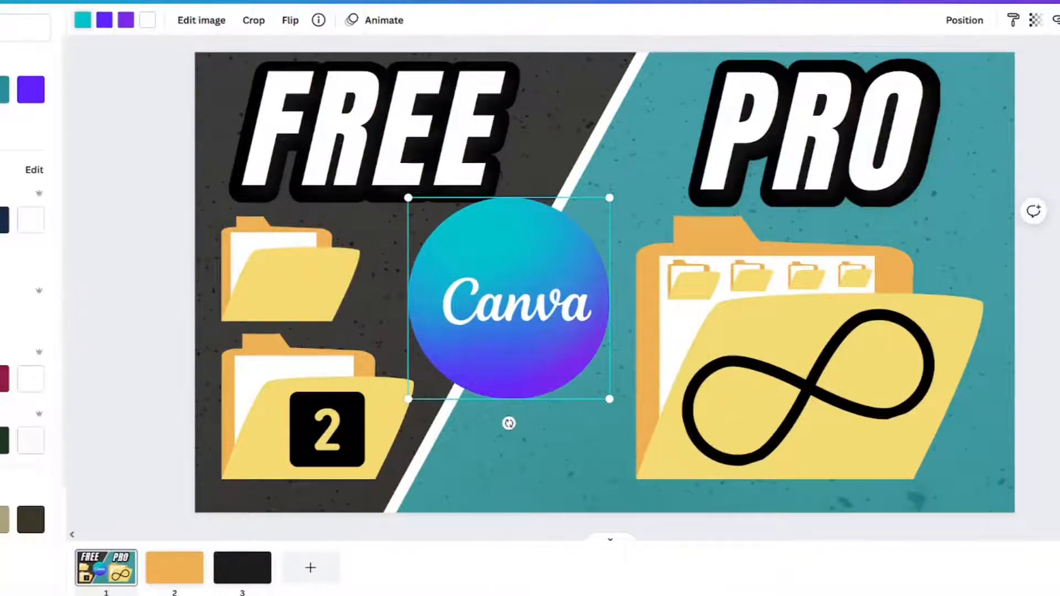
click(181, 127)
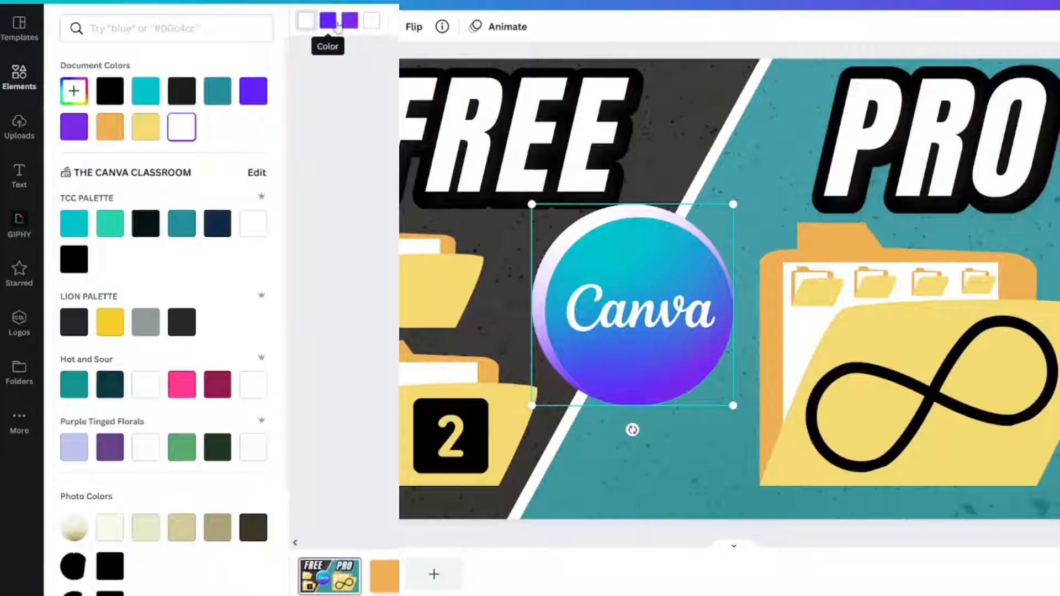
click(348, 22)
click(184, 133)
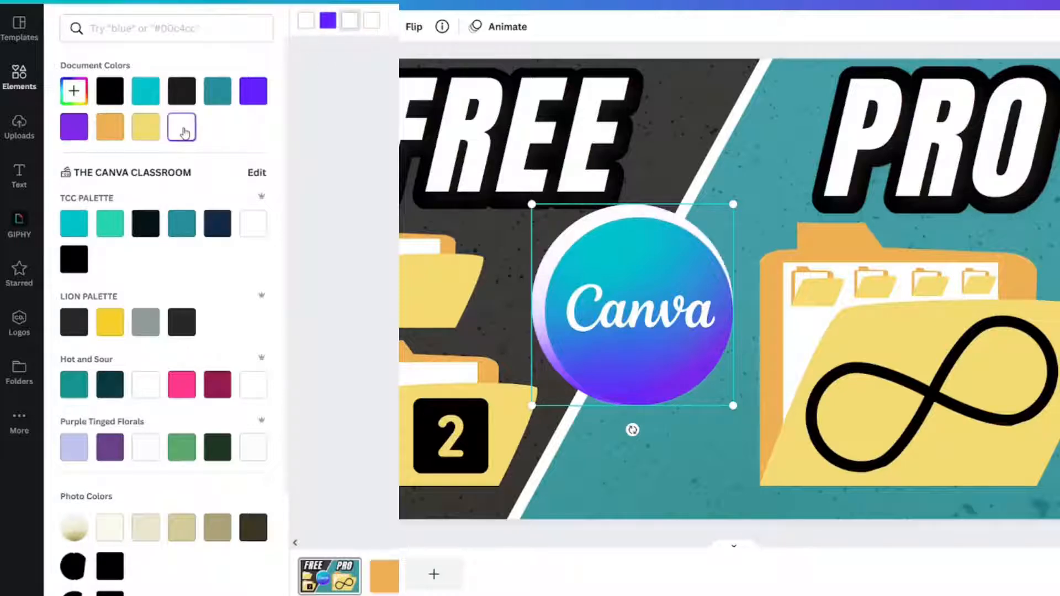
drag(559, 302, 552, 294)
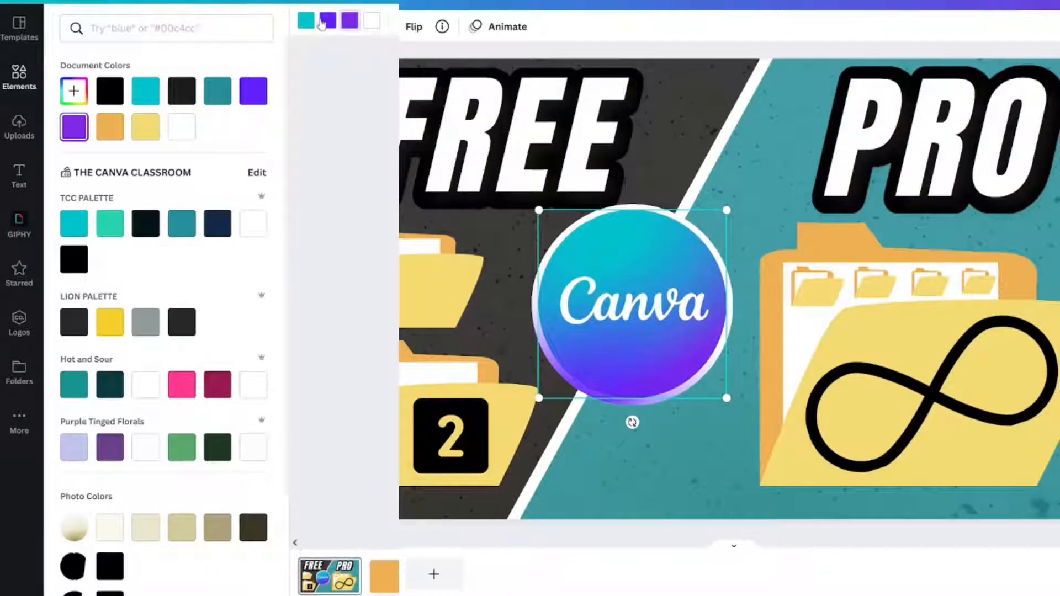
click(552, 248)
click(326, 22)
click(115, 95)
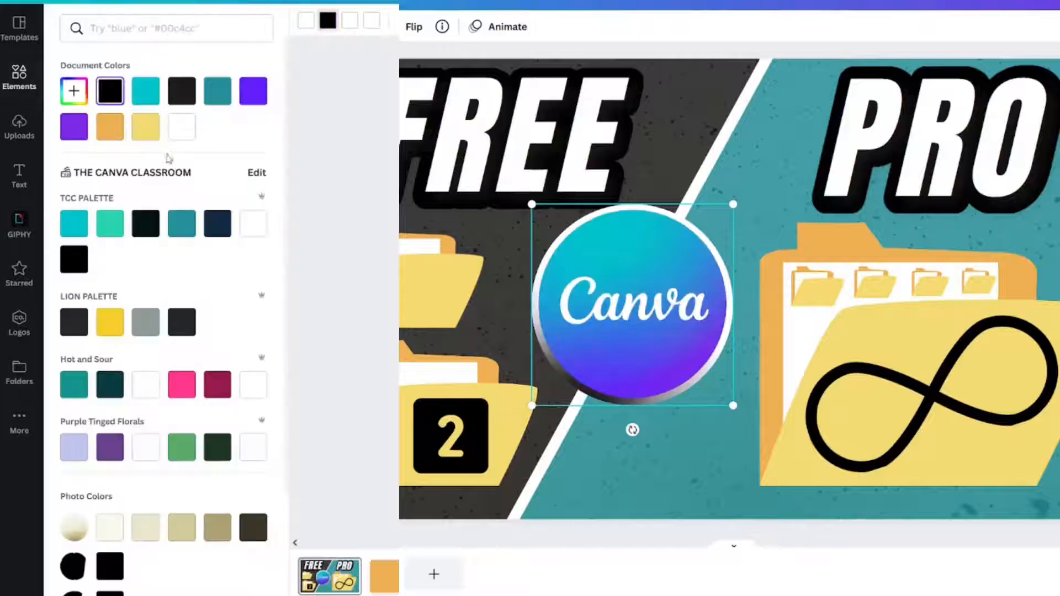
click(182, 132)
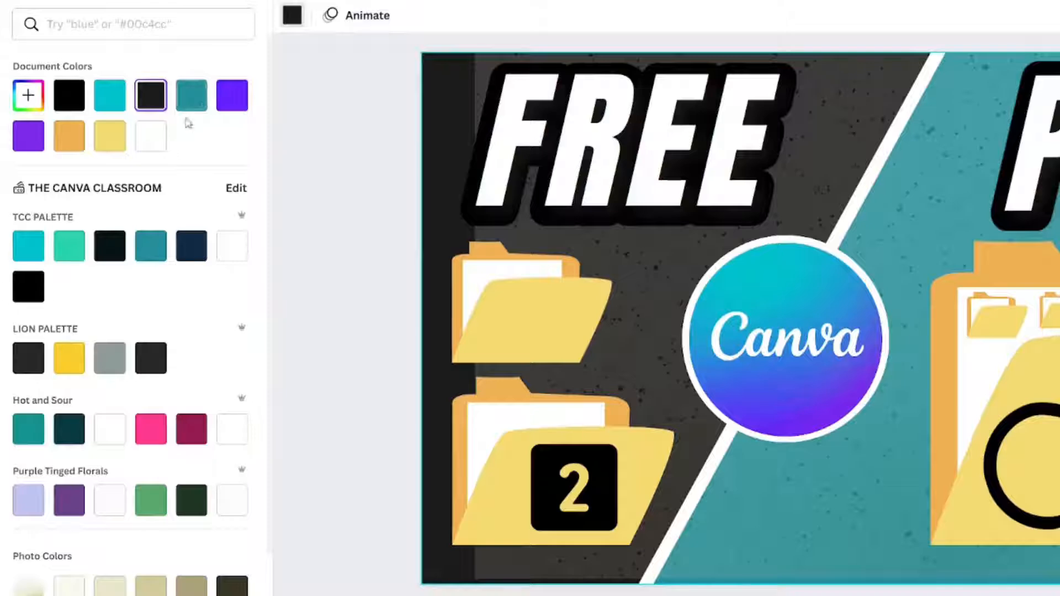
Step: Set the FREE half's background to purple and the PRO half's background to turquoise
click(227, 105)
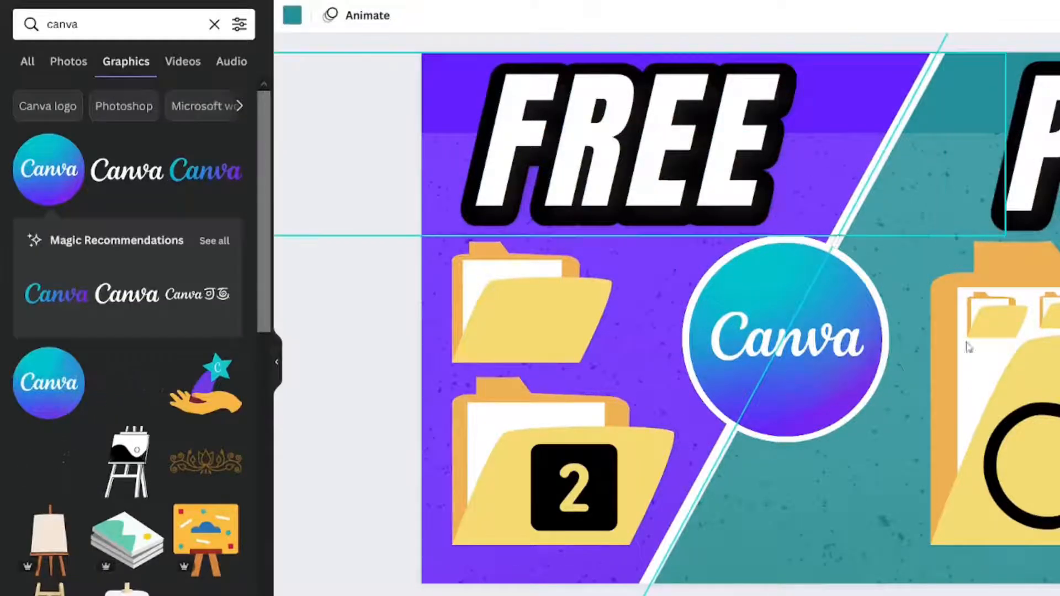
click(288, 21)
click(109, 98)
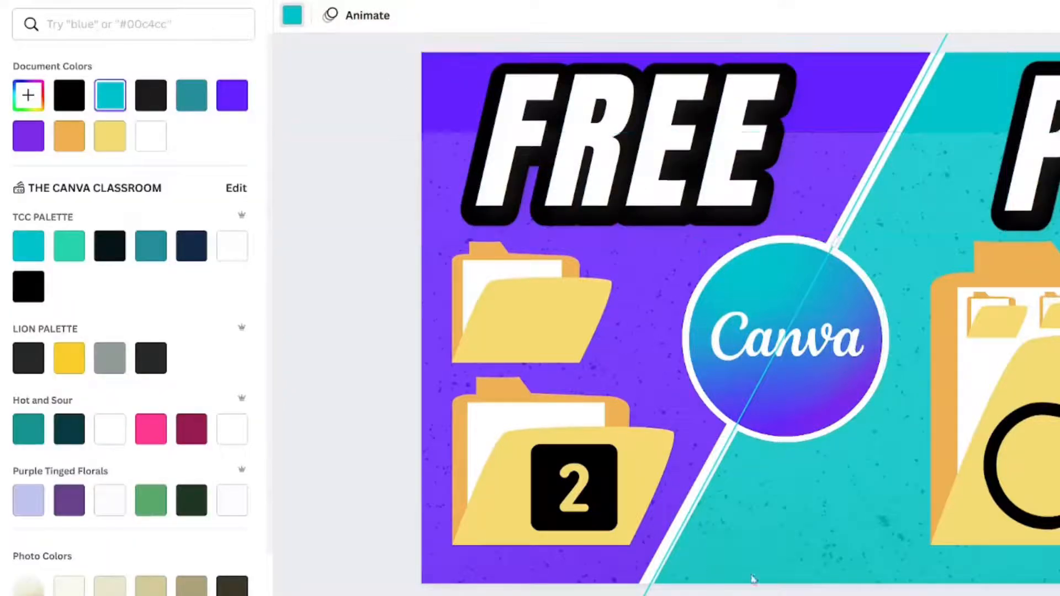
Step: Align the speckled texture overlay to the center and middle of the page so it covers both halves
click(805, 570)
click(966, 3)
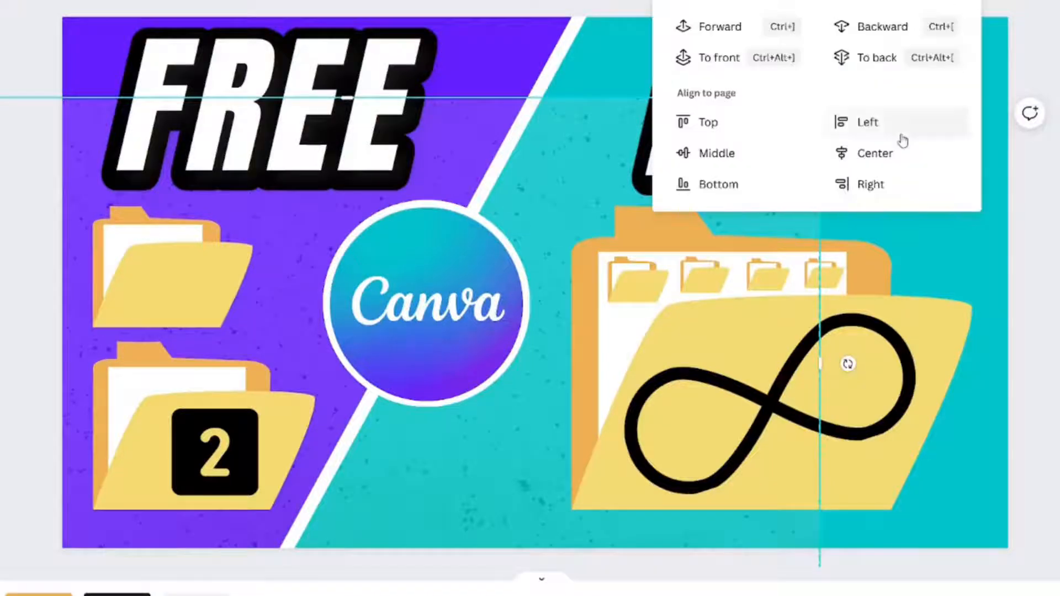
click(873, 156)
click(702, 154)
key(Escape)
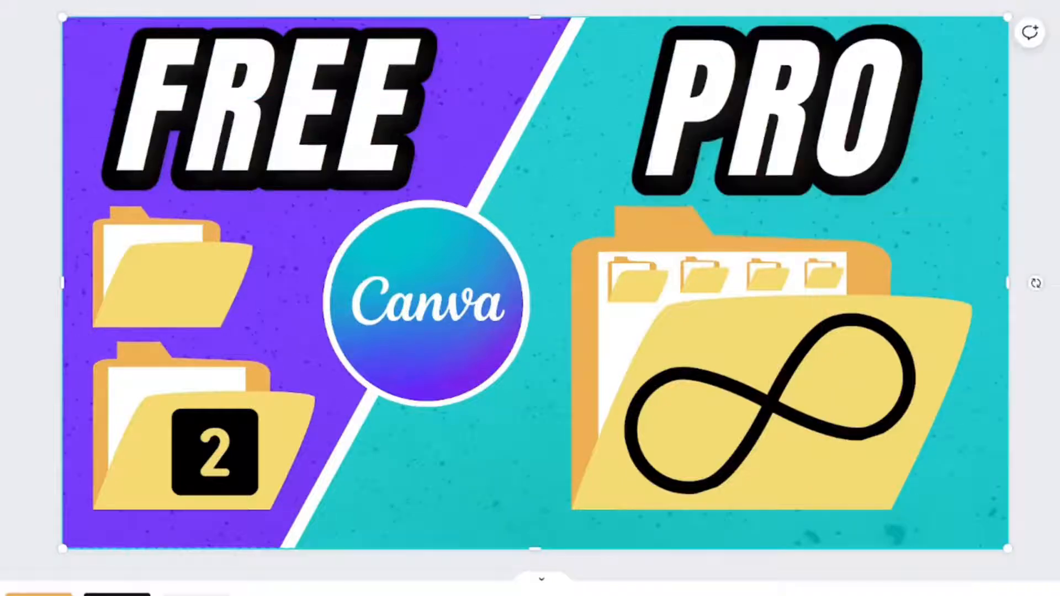
key(Escape)
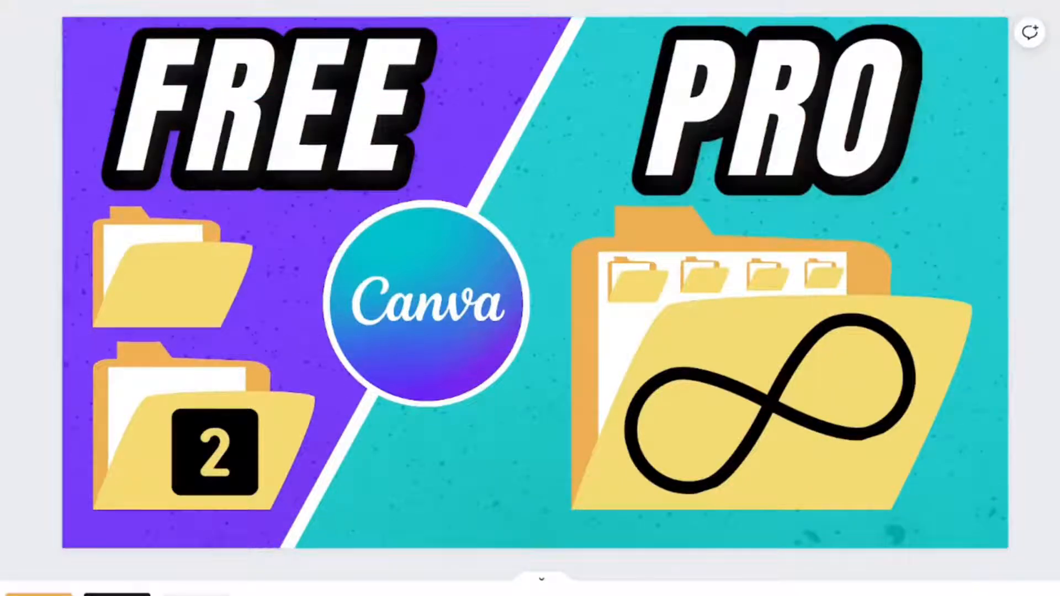
Step: Try purple on the back of the large PRO folder and set it to near-black instead
click(602, 298)
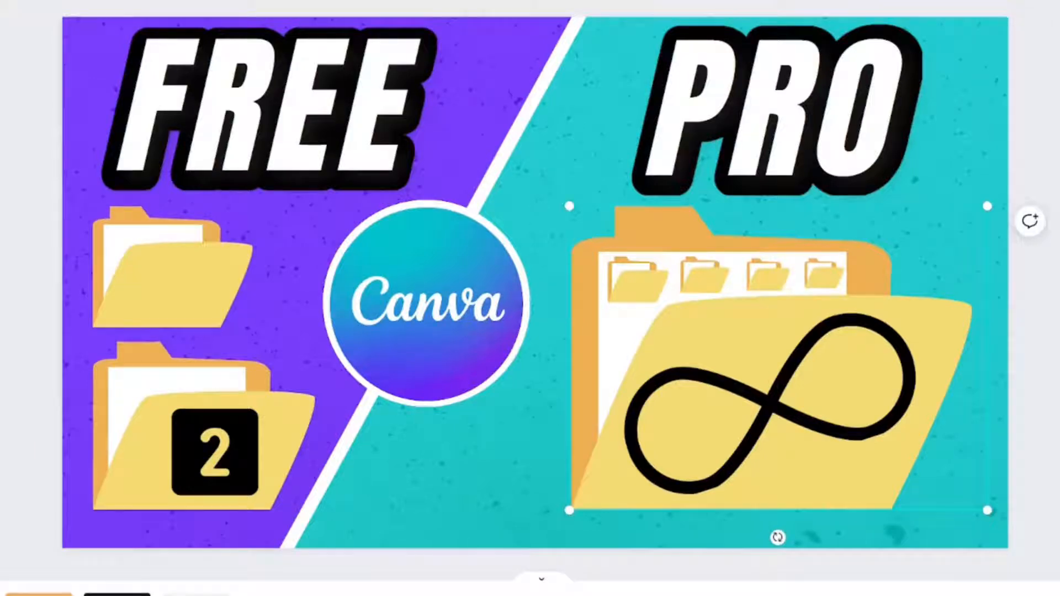
drag(190, 126, 206, 138)
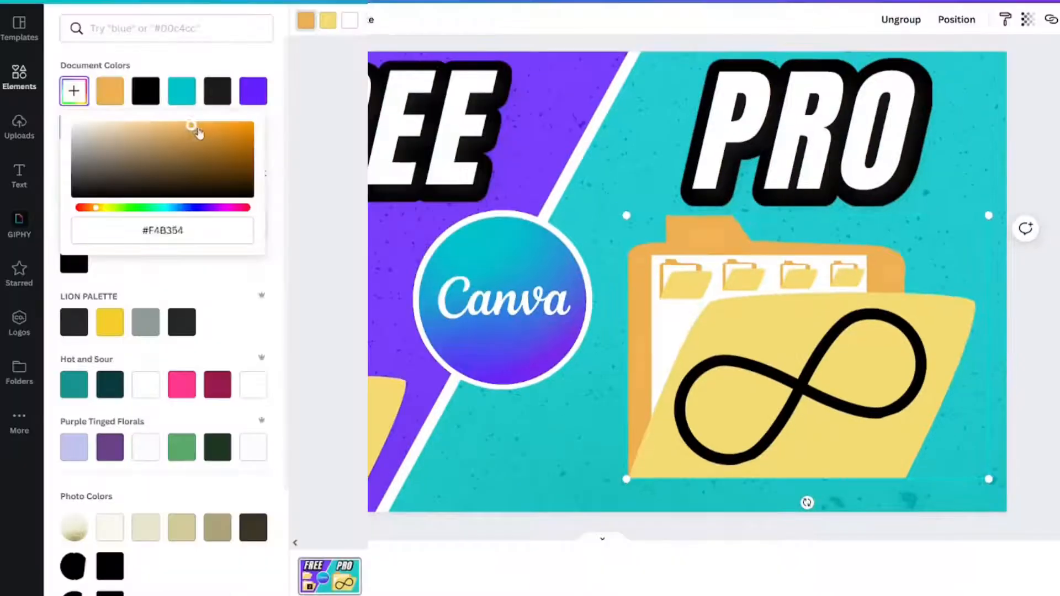
click(252, 91)
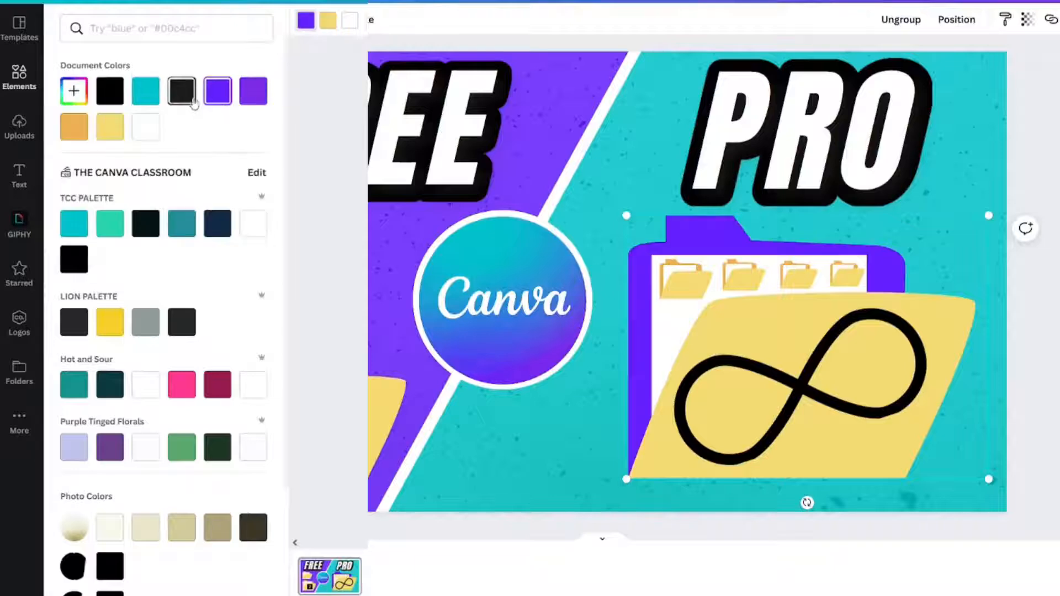
click(188, 99)
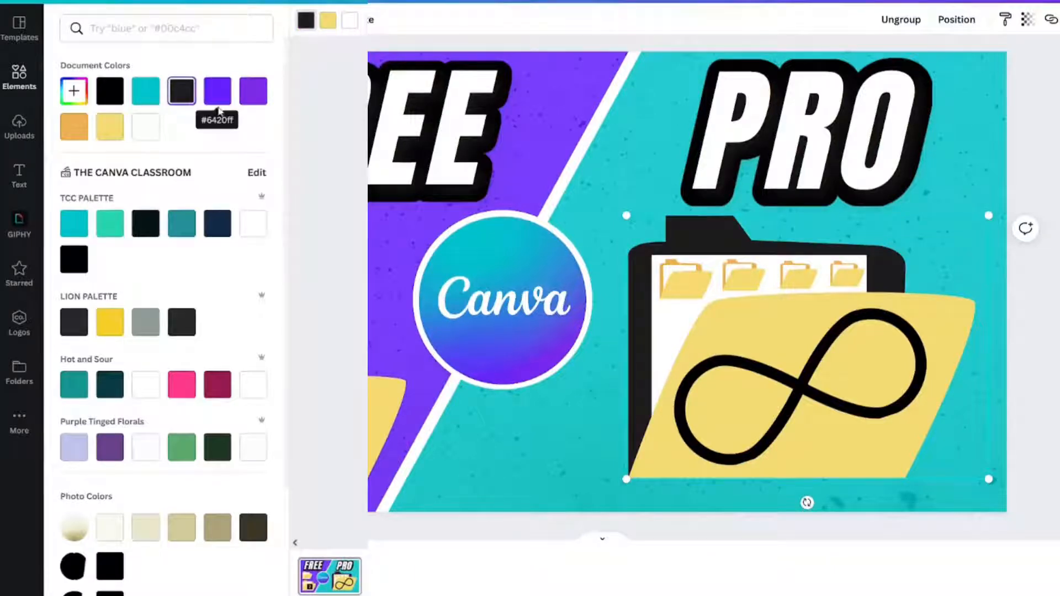
Step: Try near-black on the back of the upper folder in the FREE half and undo it
click(331, 265)
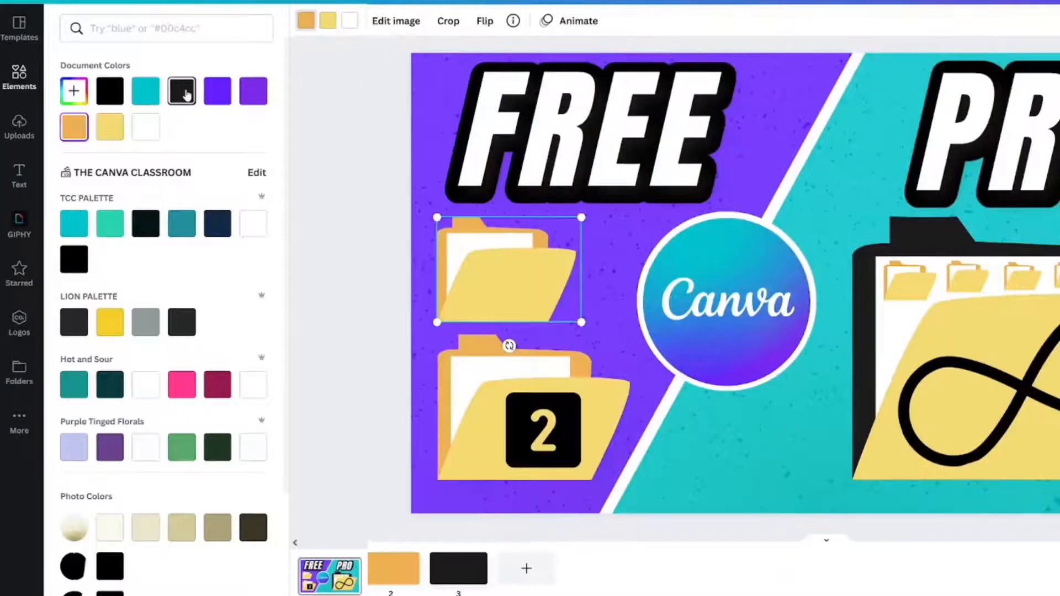
click(181, 91)
key(ctrl+z)
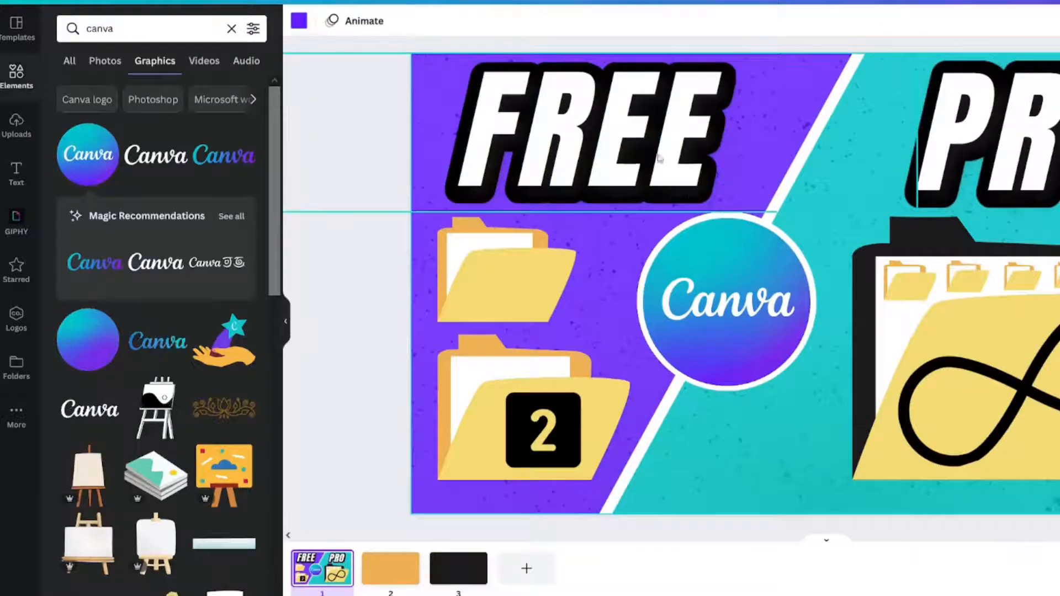
Step: Enlarge the FREE and PRO headings and shift the large PRO folder slightly down to make room
drag(737, 307, 737, 257)
drag(720, 431, 715, 303)
click(961, 341)
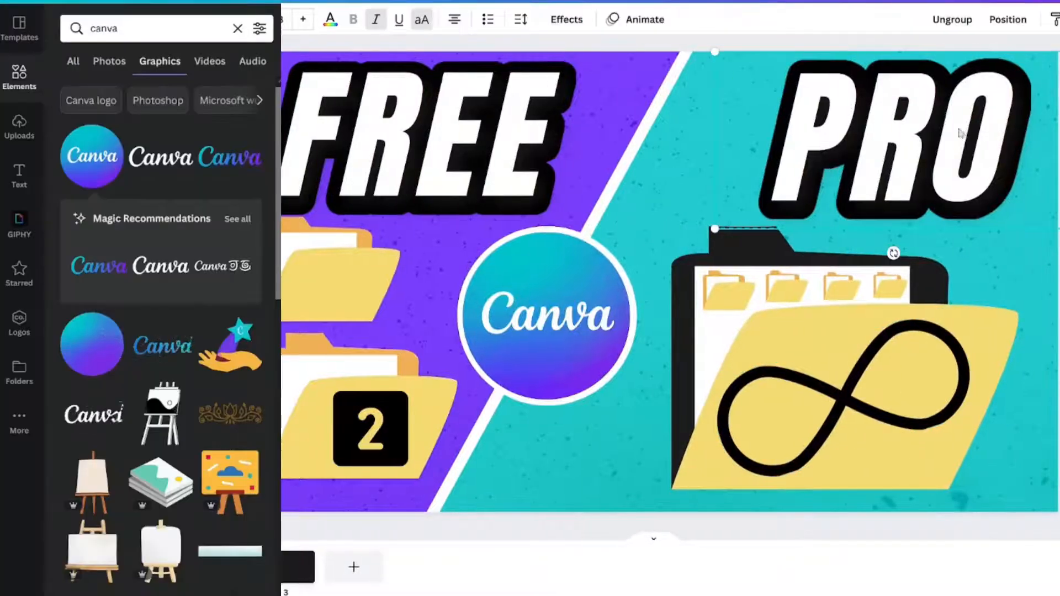
Step: Search the graphics library for "vs"
click(104, 34)
double_click(104, 34)
text(vs)
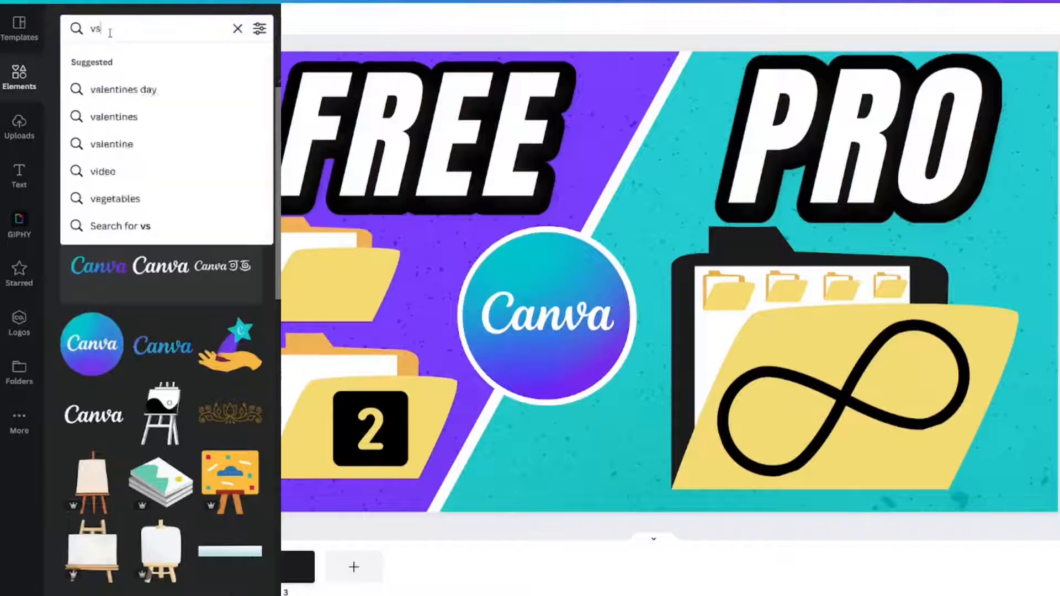
key(Return)
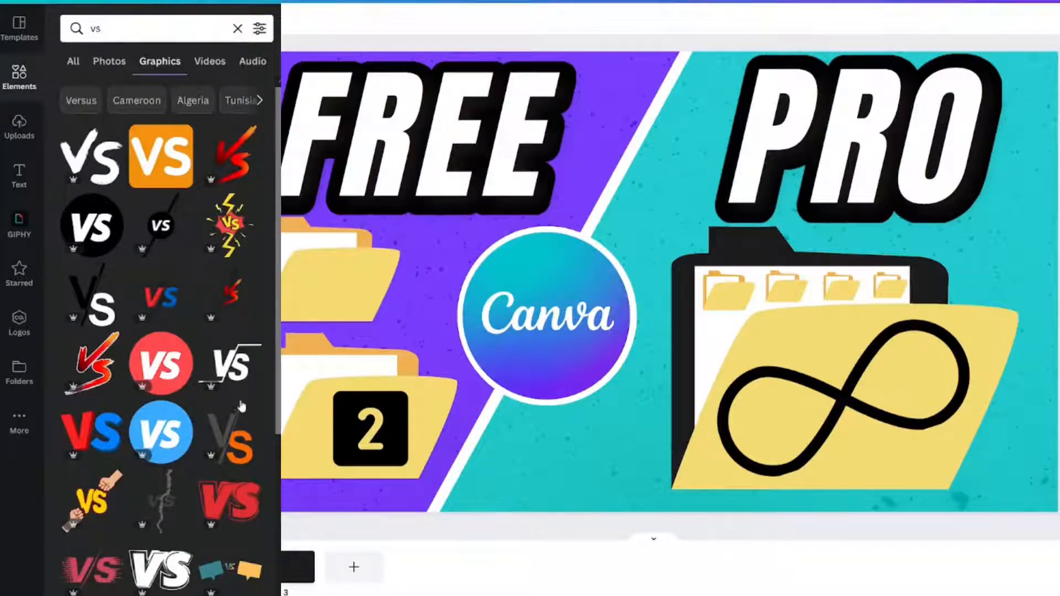
Step: Try a VS graphic with angled lines, shrunk to fit between the FREE and PRO headings
click(241, 376)
drag(607, 308, 580, 168)
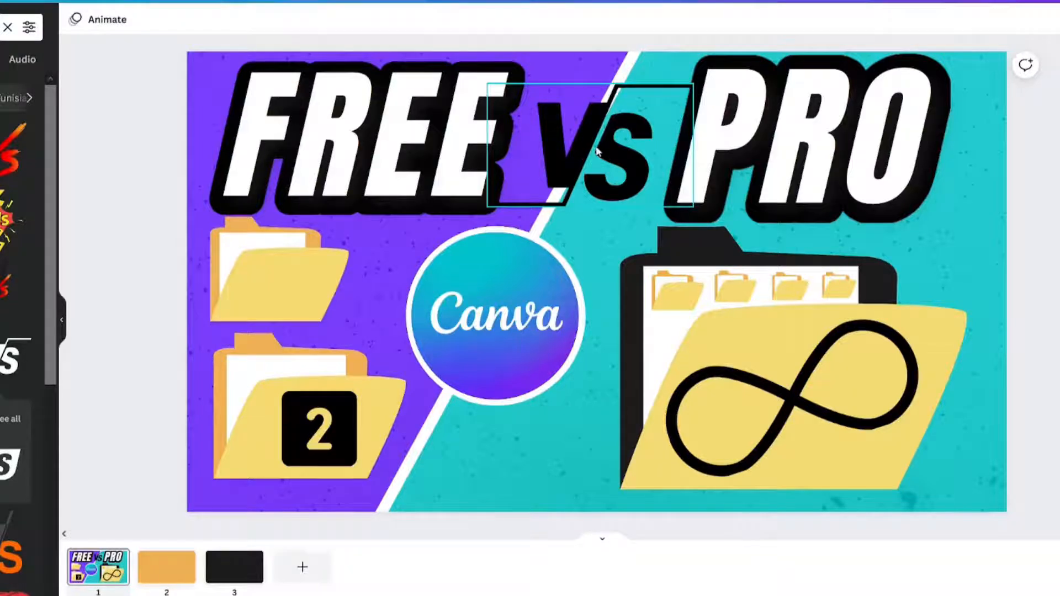
drag(577, 150, 497, 188)
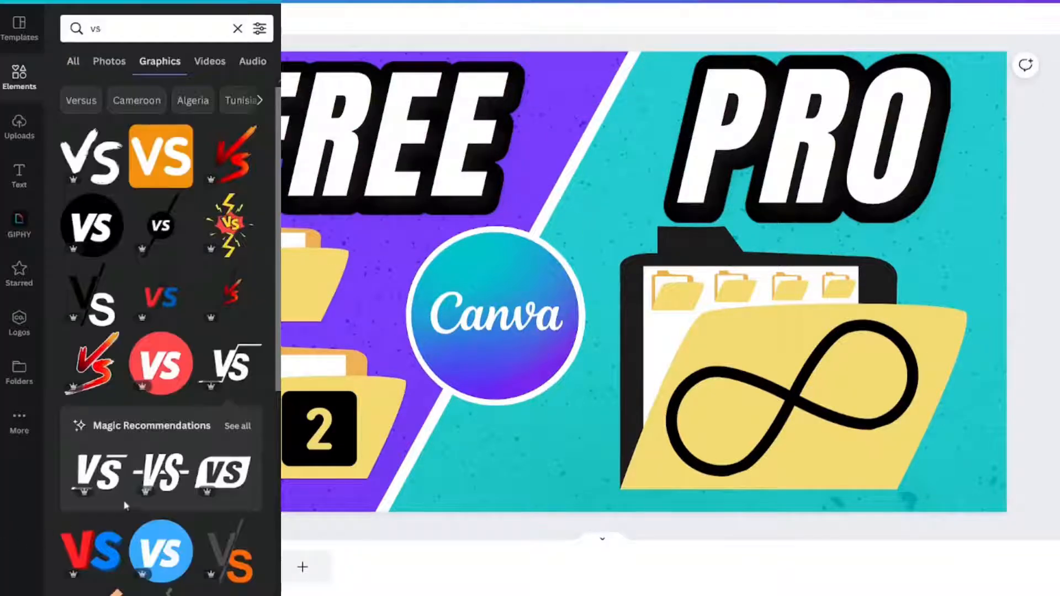
Step: Try the VS graphic with short bars above and below, shrunk between the FREE and PRO headings and recoloured white
click(103, 479)
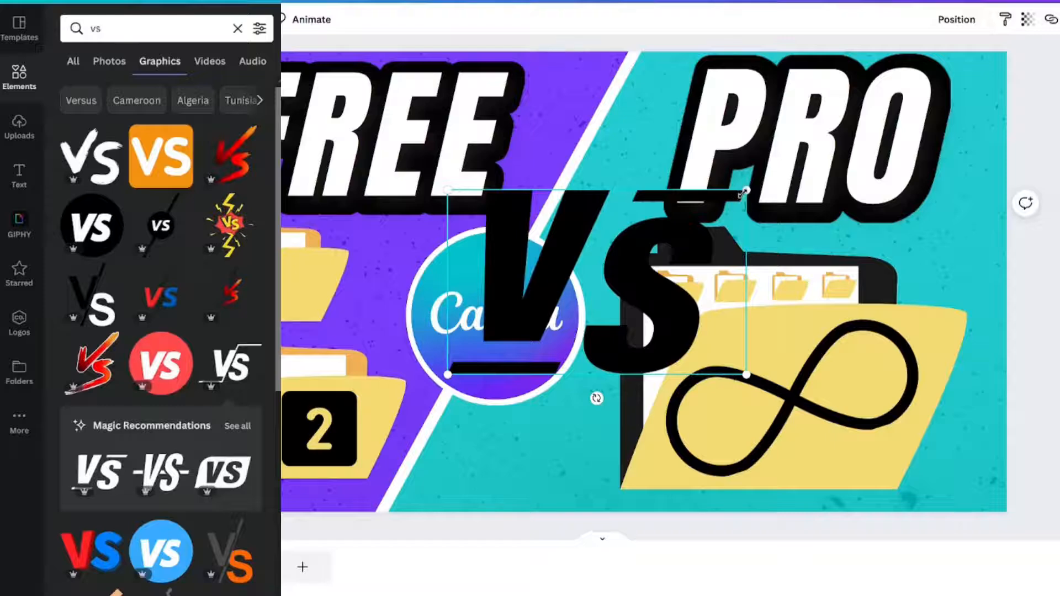
drag(744, 191, 585, 290)
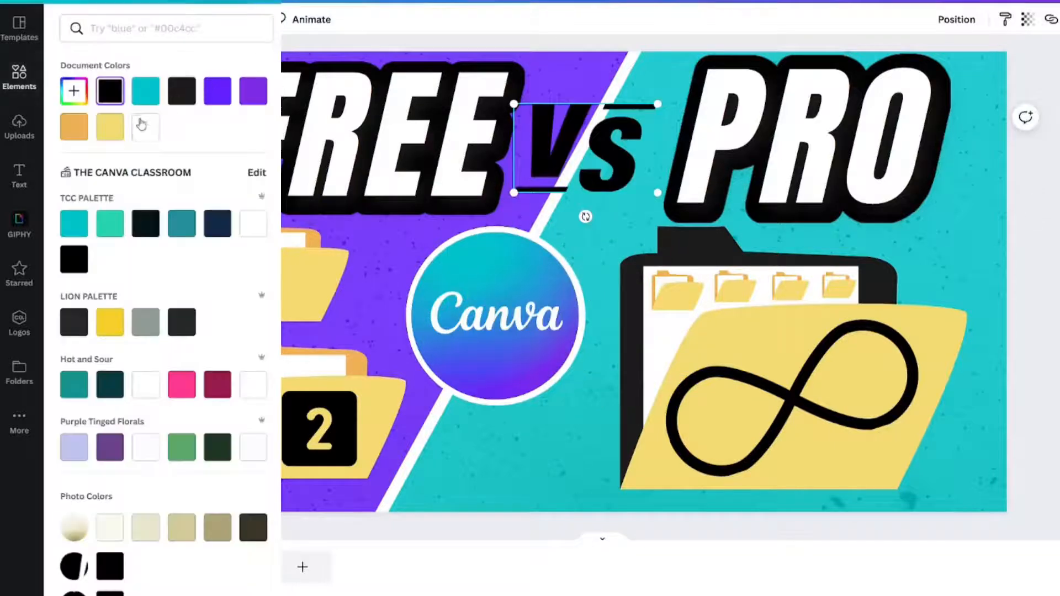
click(142, 125)
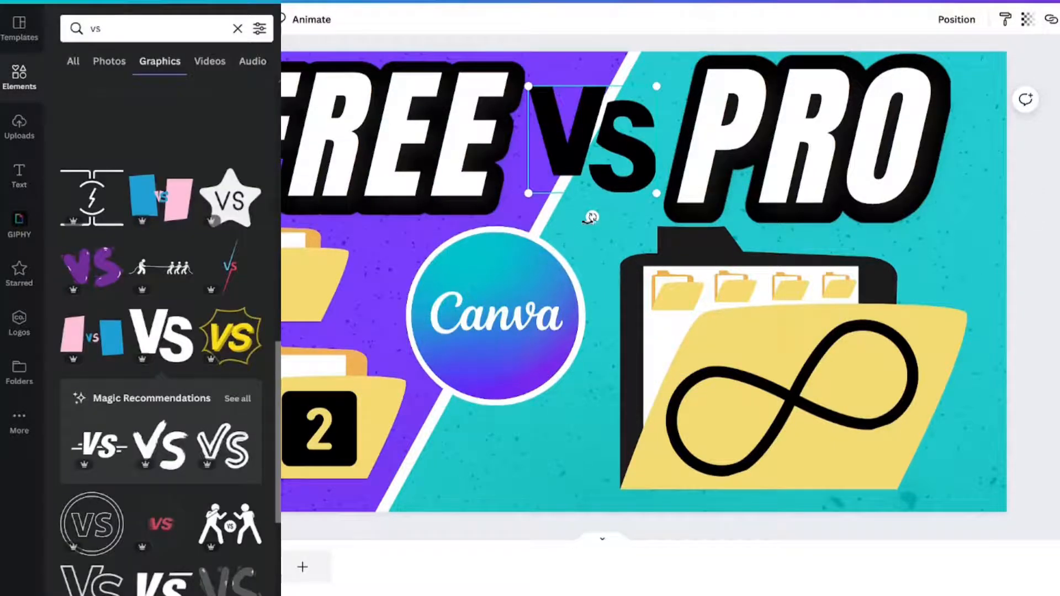
Step: Try a plain bold VS graphic tilted clockwise between the FREE and PRO headings
drag(591, 217, 568, 214)
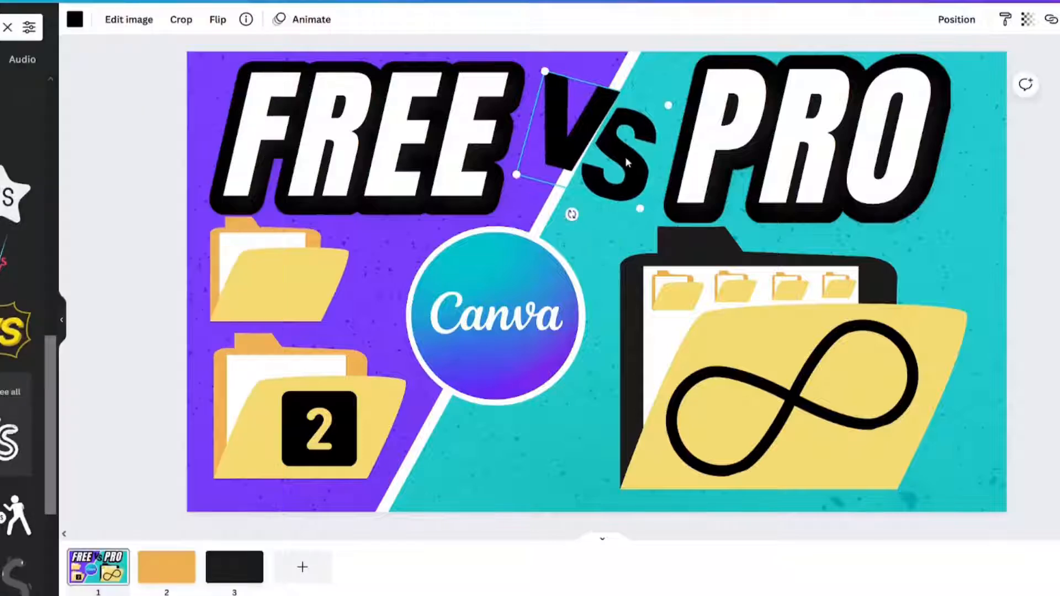
click(124, 281)
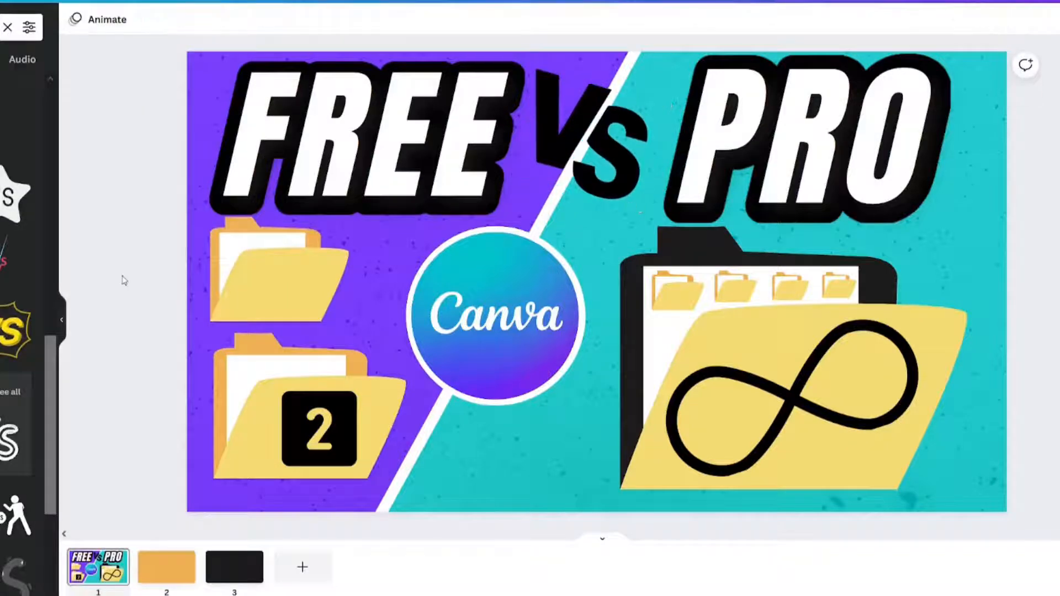
click(594, 131)
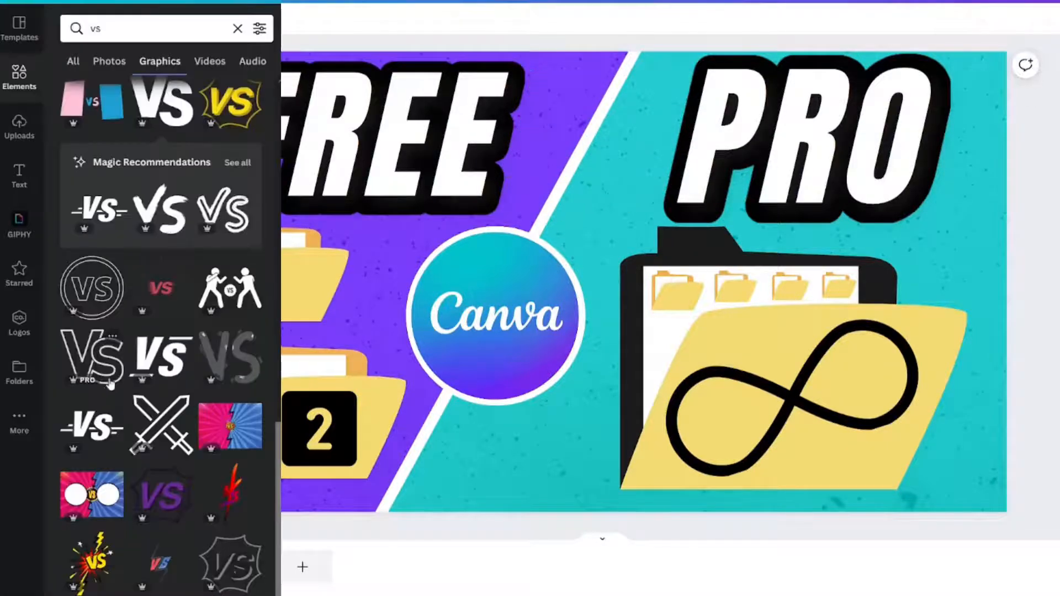
Step: Find the slanted VS graphic with horizontal dashes through its middle and place it between the FREE and PRO headings
scroll(117, 383, down, 8)
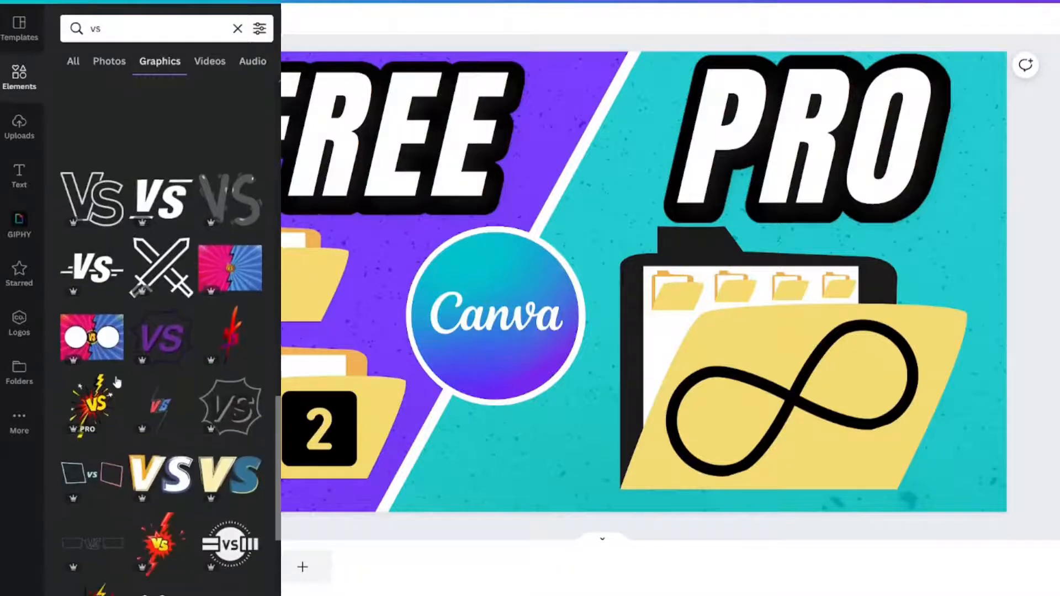
scroll(117, 383, down, 8)
scroll(144, 276, up, 3)
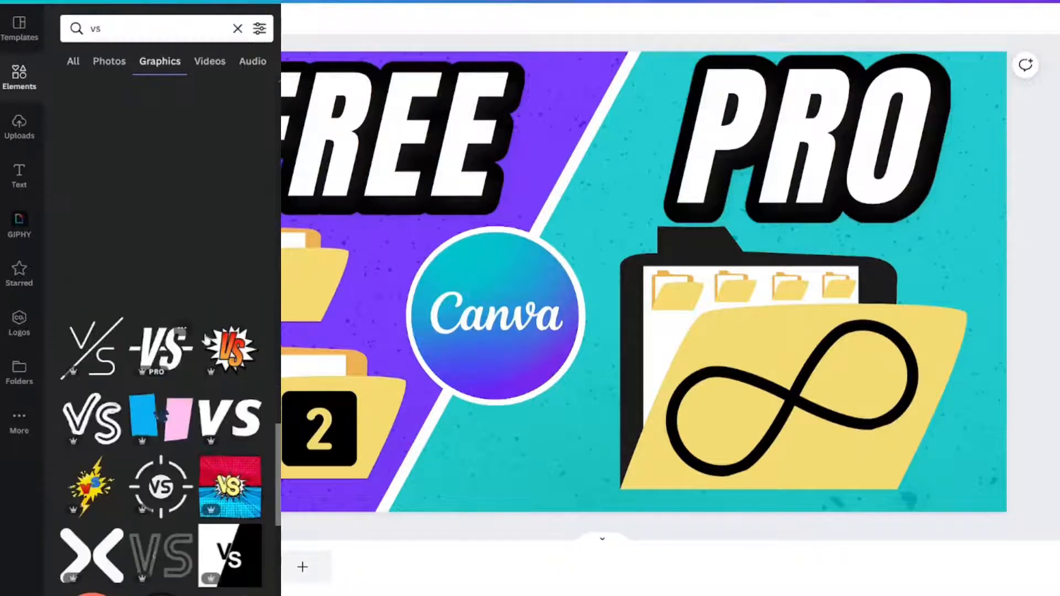
click(161, 349)
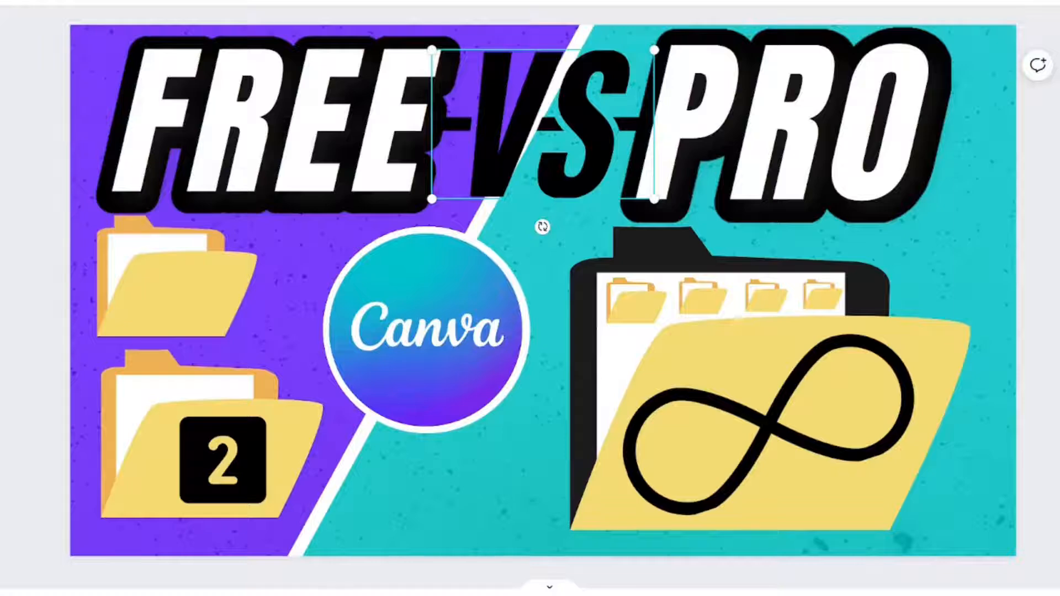
Step: Try a smaller white duplicate of the VS graphic over the black one and delete it
key(ctrl+d)
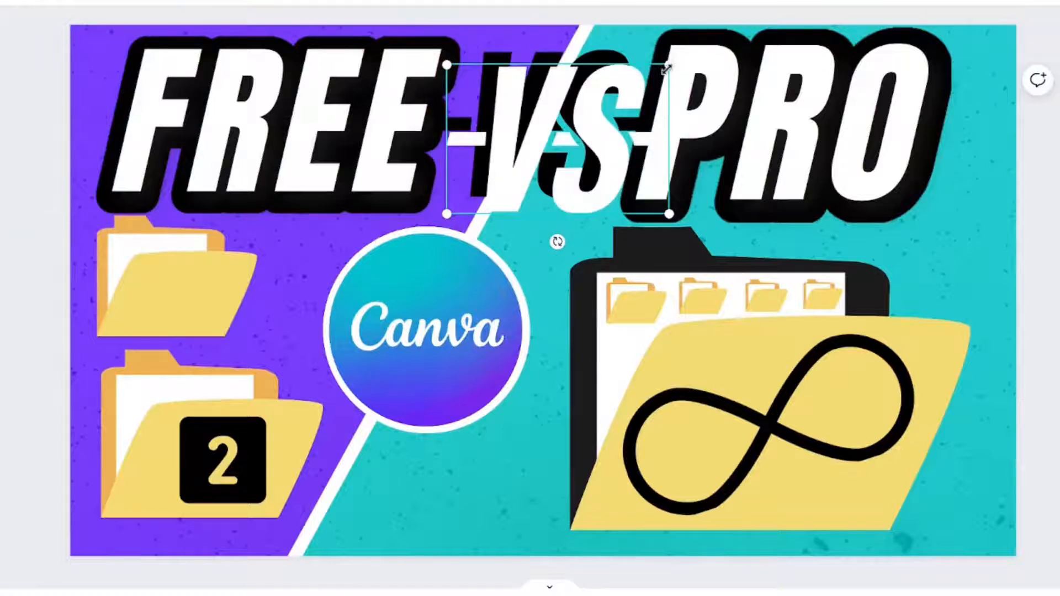
drag(667, 68, 626, 72)
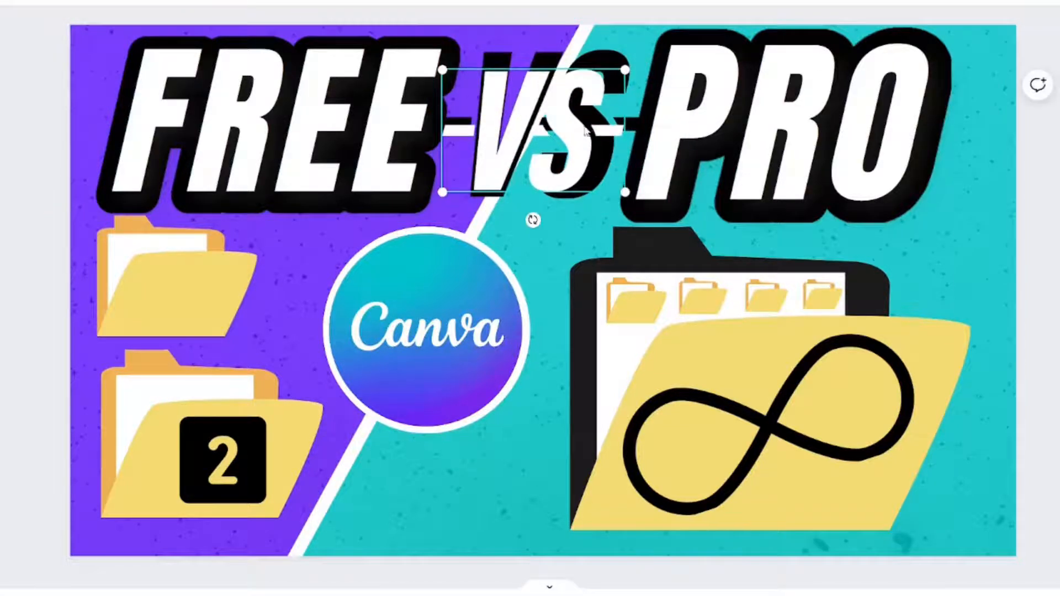
key(Delete)
Step: Copy the black VS graphic onto the orange page 2, enlarge it and centre it on the page both ways
click(569, 102)
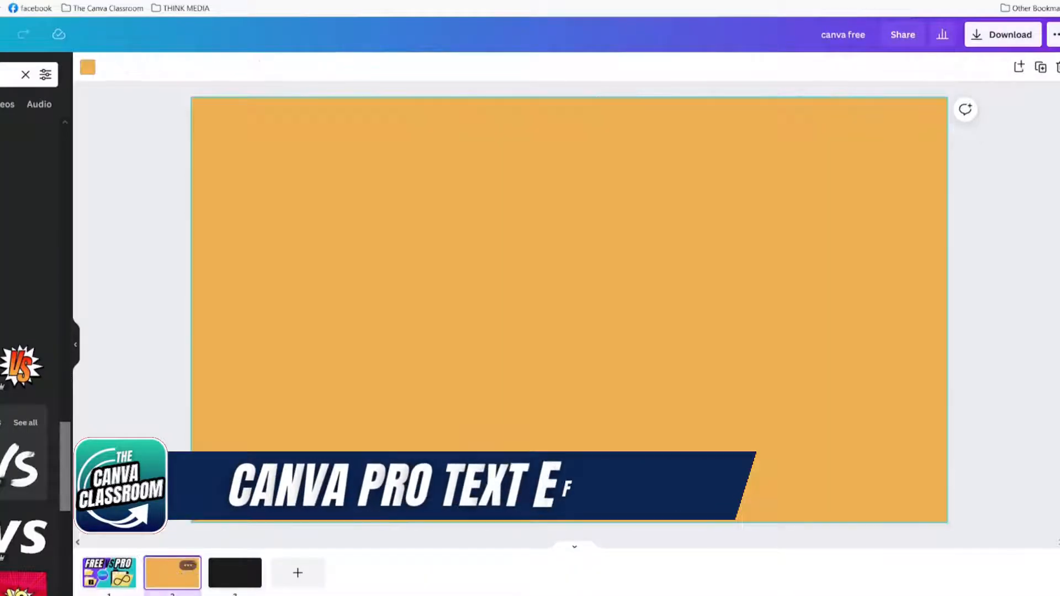
key(ctrl+v)
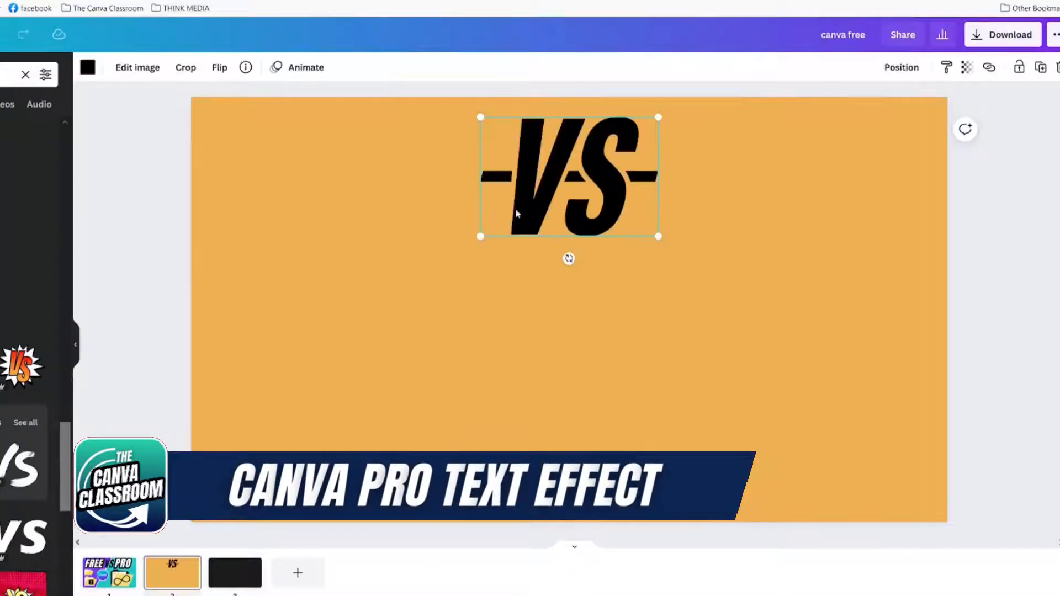
drag(480, 236, 294, 363)
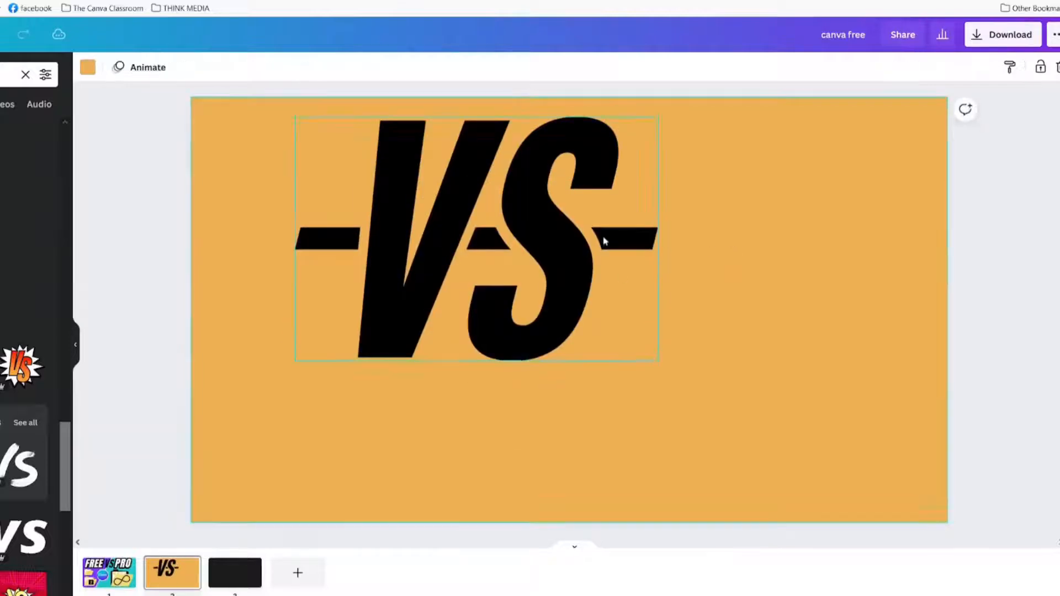
drag(603, 237, 666, 283)
click(901, 67)
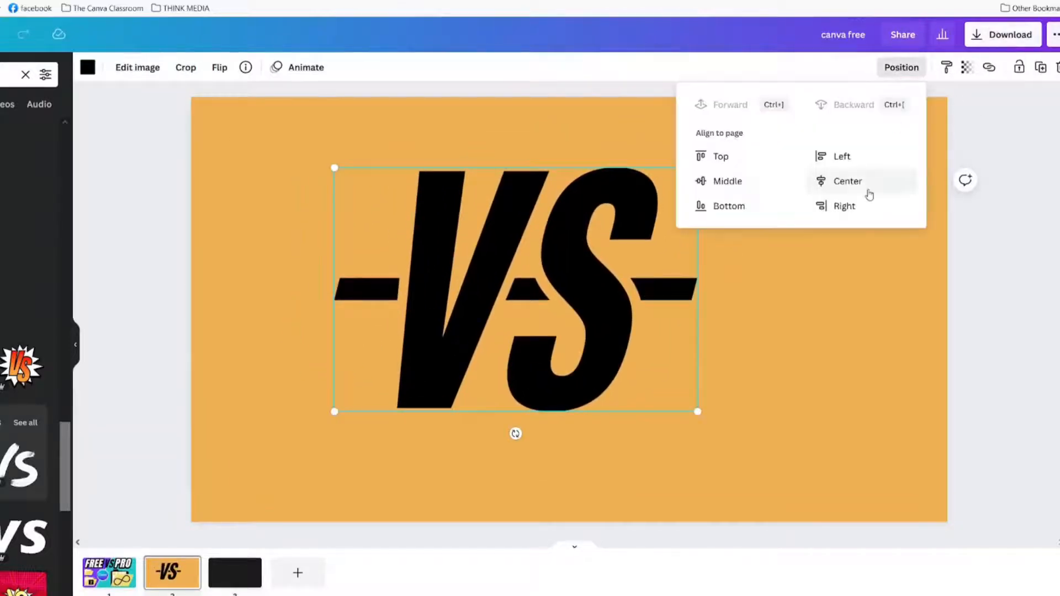
click(866, 191)
click(729, 182)
Step: Download only page 2 as a PNG with a transparent background
click(982, 38)
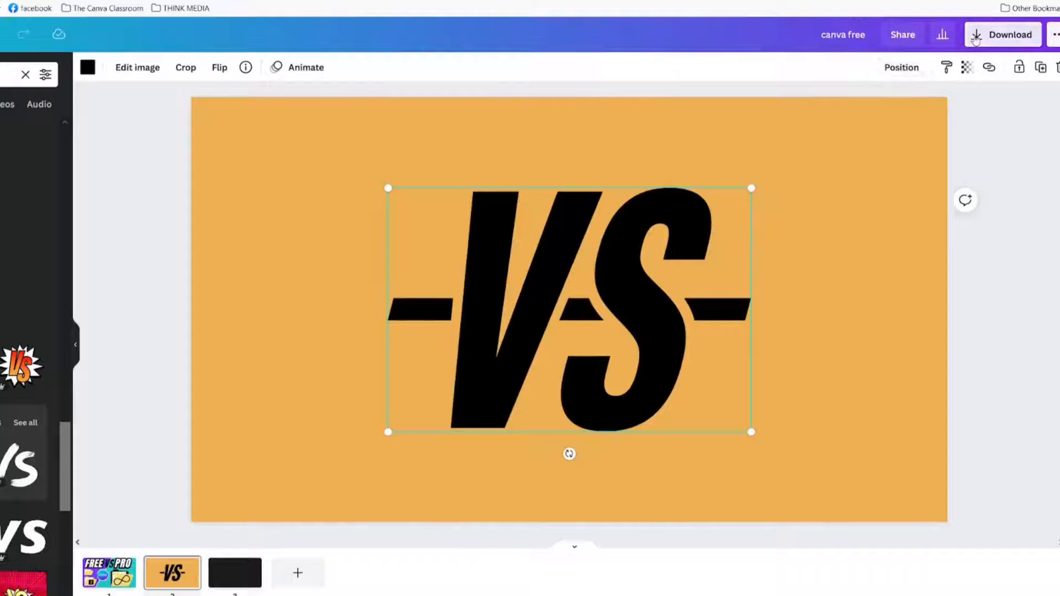
click(904, 270)
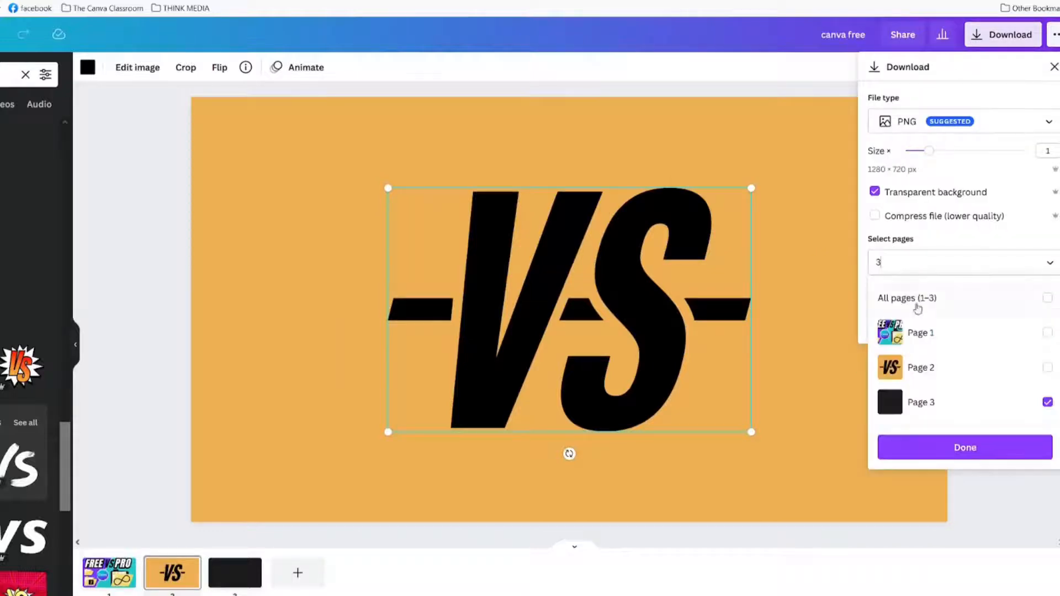
click(942, 371)
click(958, 406)
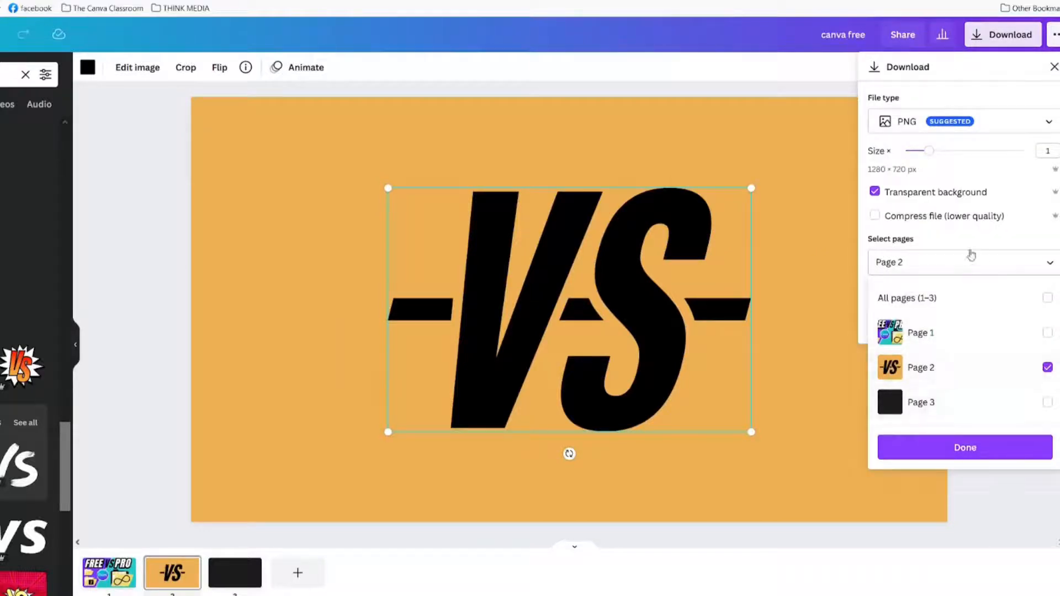
click(954, 445)
click(953, 322)
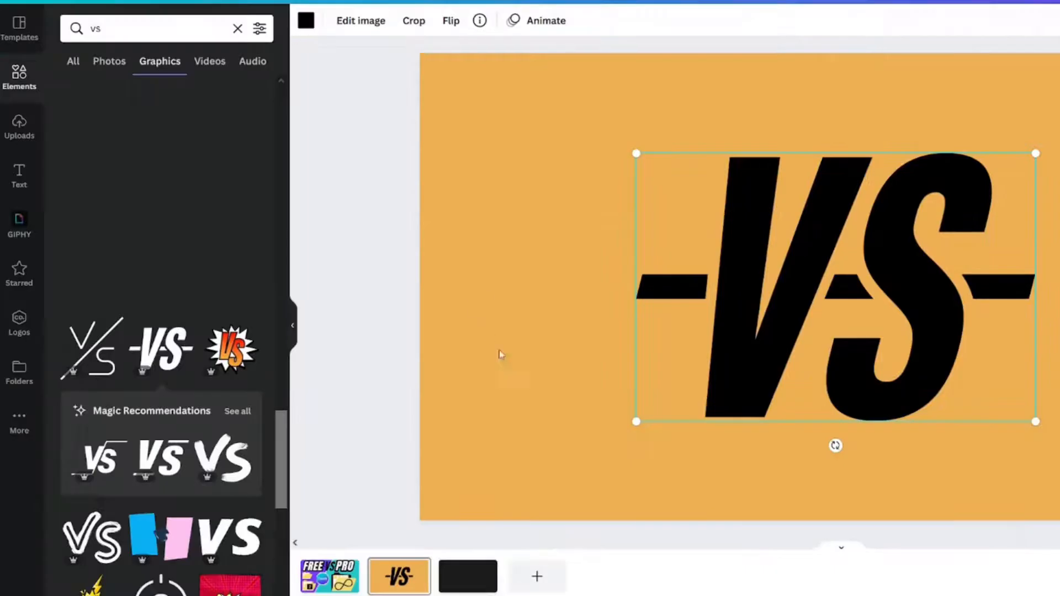
Step: Upload canva free(2).png, add it to page 2 and move the original VS graphic aside
click(20, 126)
click(118, 62)
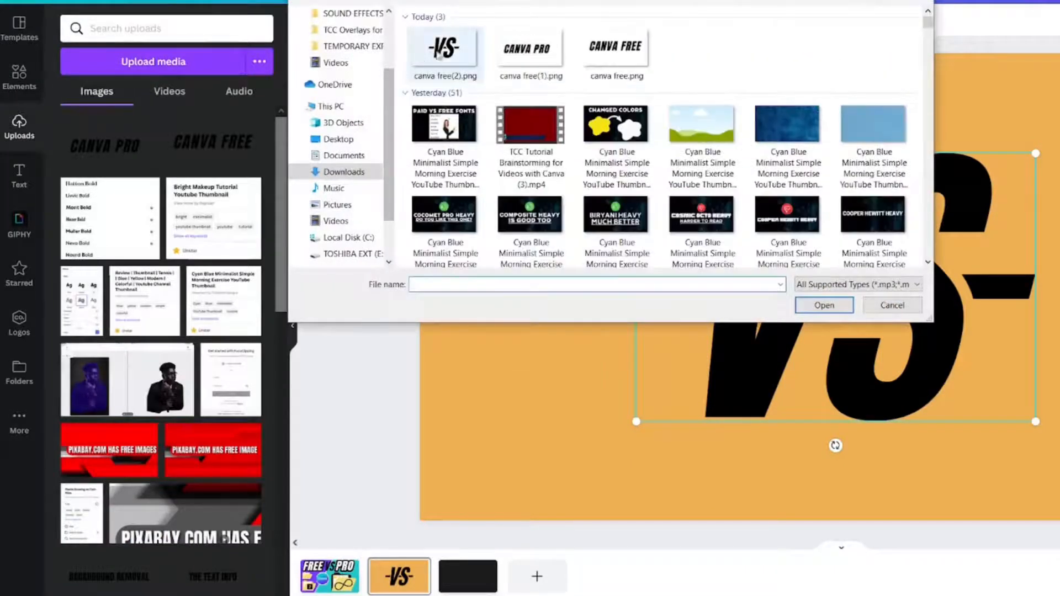
double_click(434, 50)
click(104, 144)
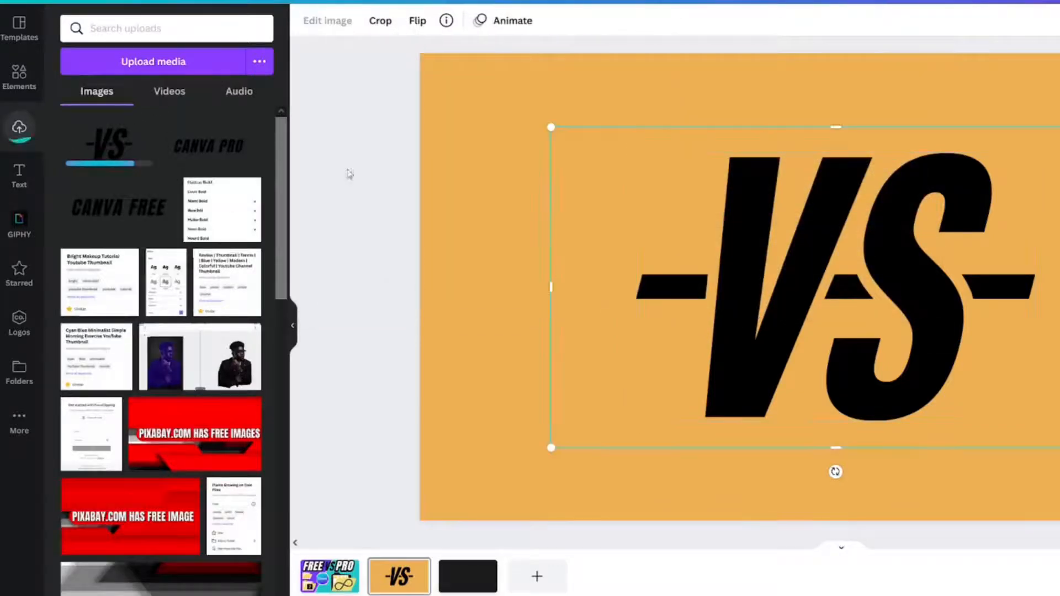
right_click(870, 277)
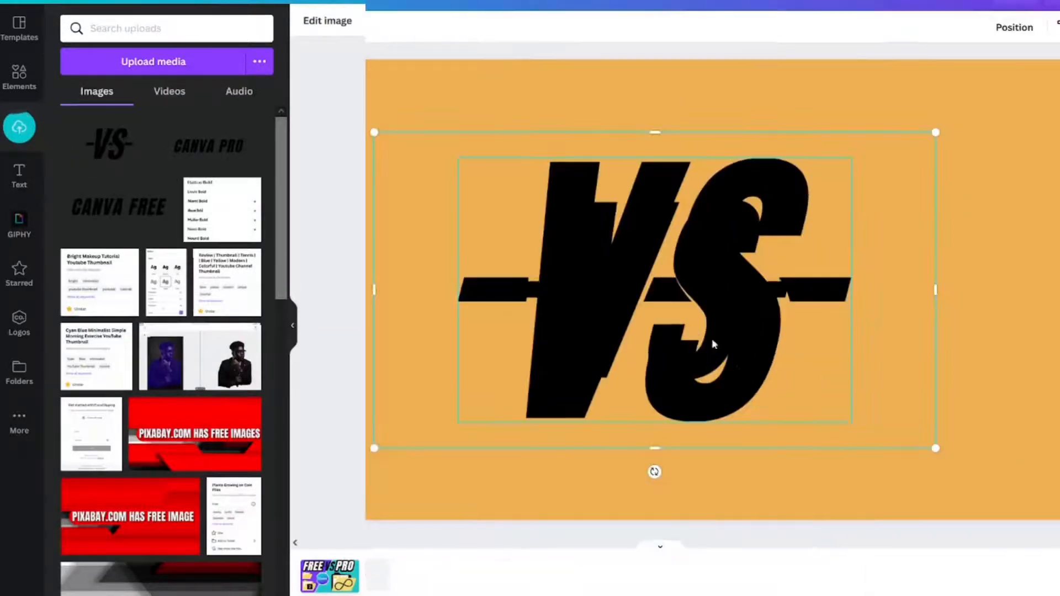
drag(711, 339, 686, 366)
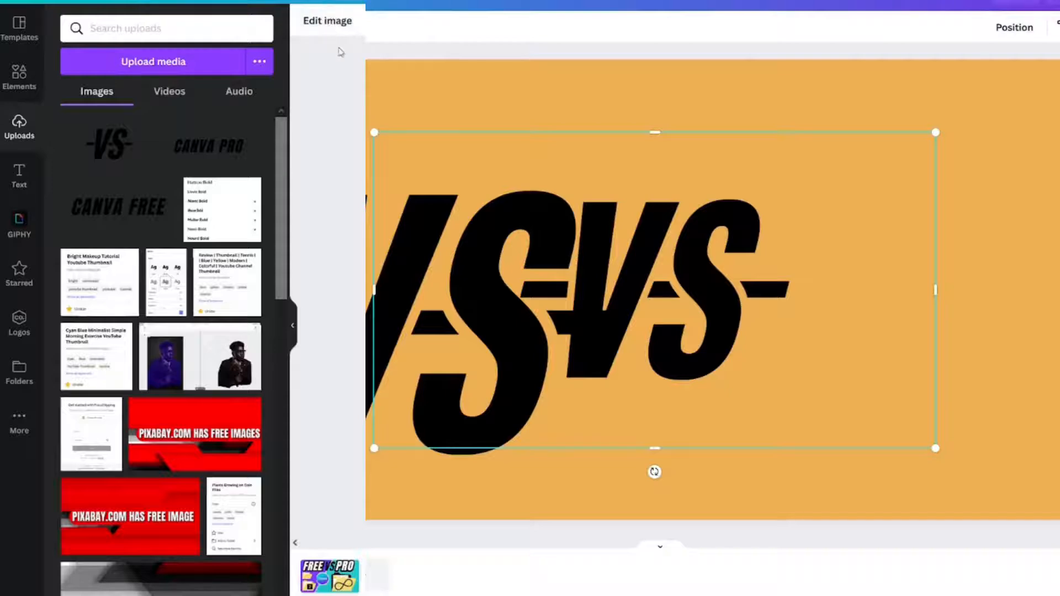
Step: Apply a black Glow shadow to the uploaded VS image with size 15, transparency 100 and blur 0
click(324, 25)
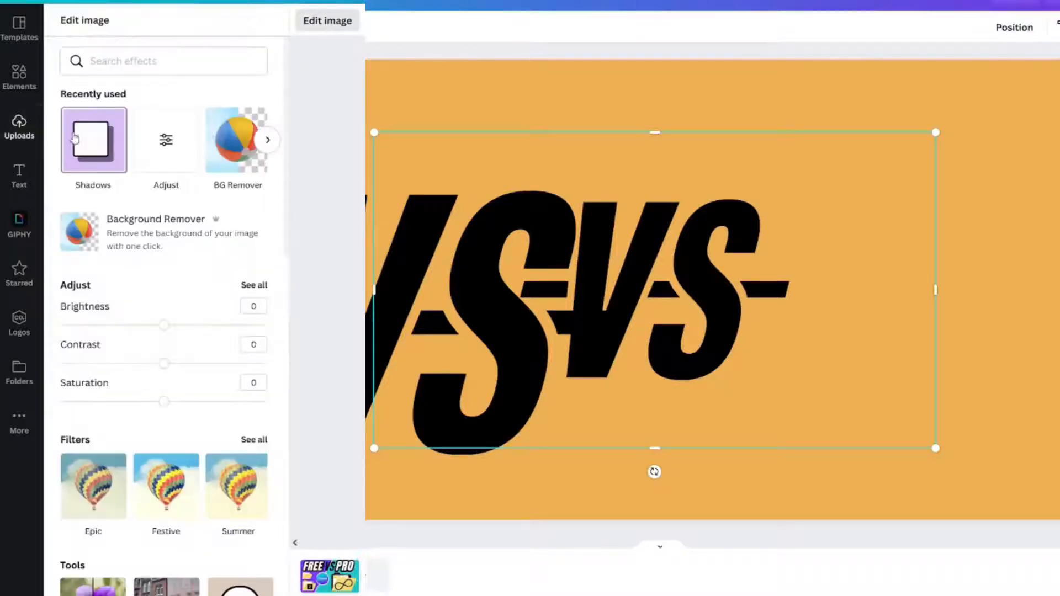
click(92, 135)
click(162, 95)
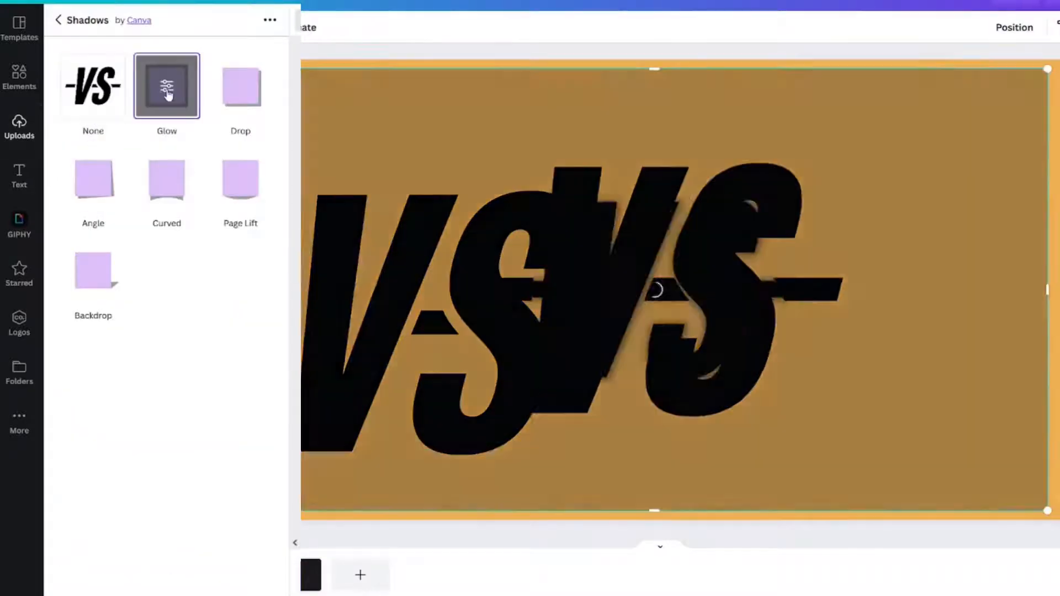
click(167, 92)
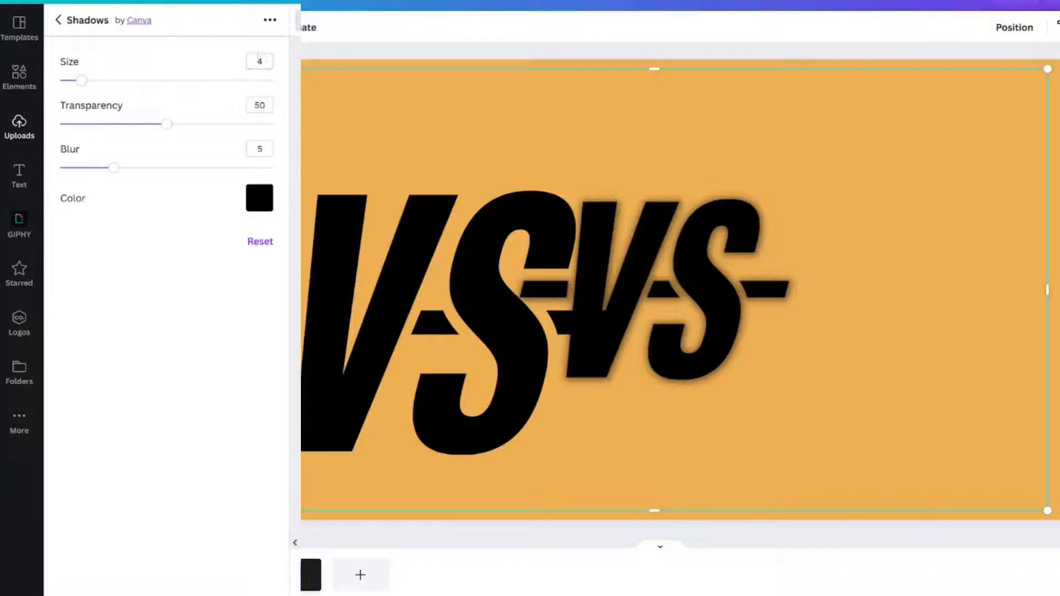
click(253, 105)
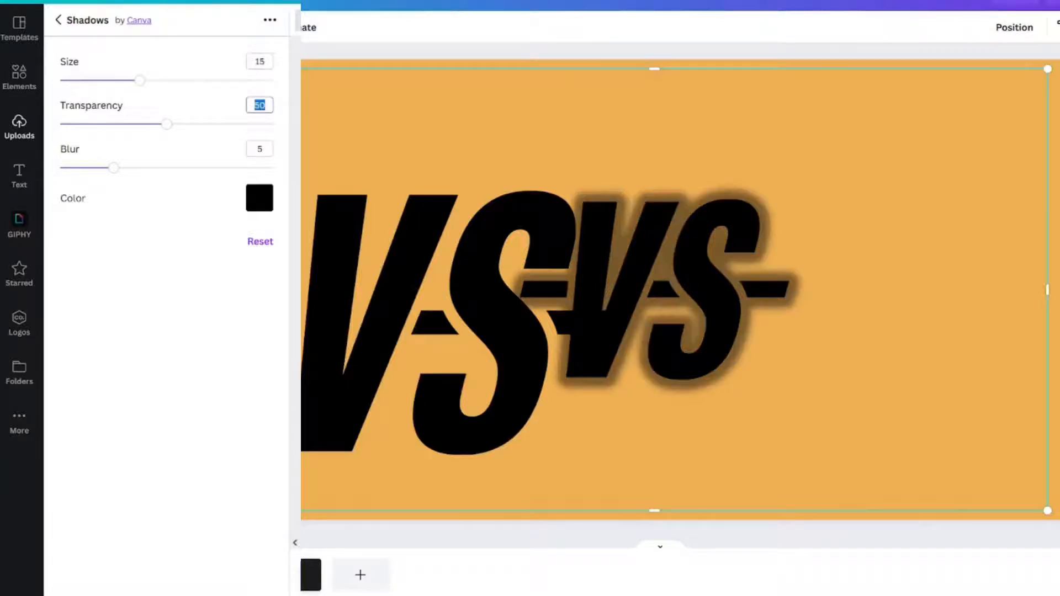
text(100)
key(Return)
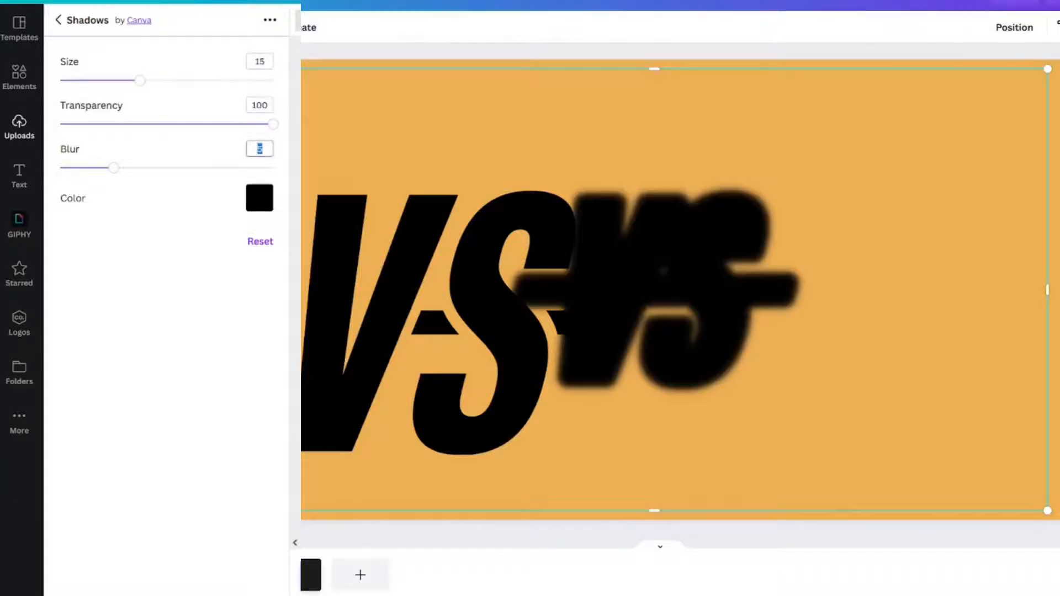
key(Return)
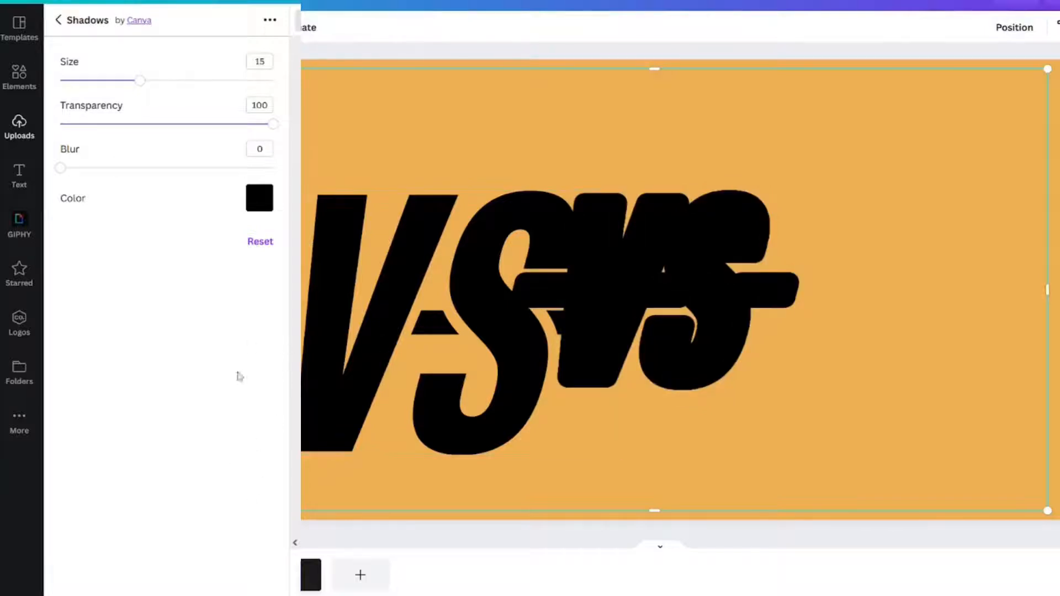
click(246, 586)
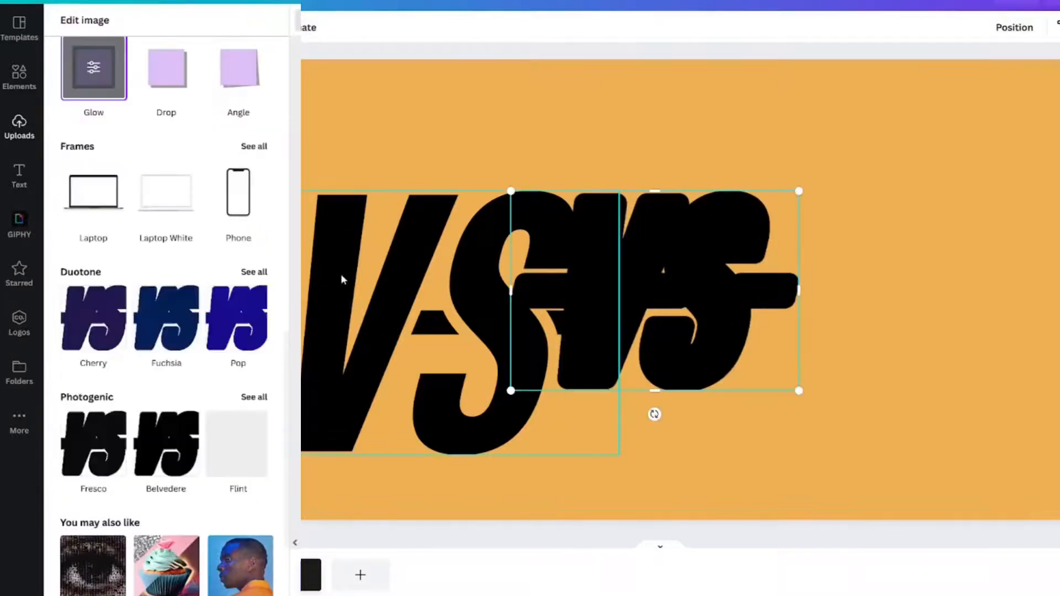
Step: Recolour the original VS graphic white and resize it to fit inside the black outlined VS image
click(342, 278)
click(300, 20)
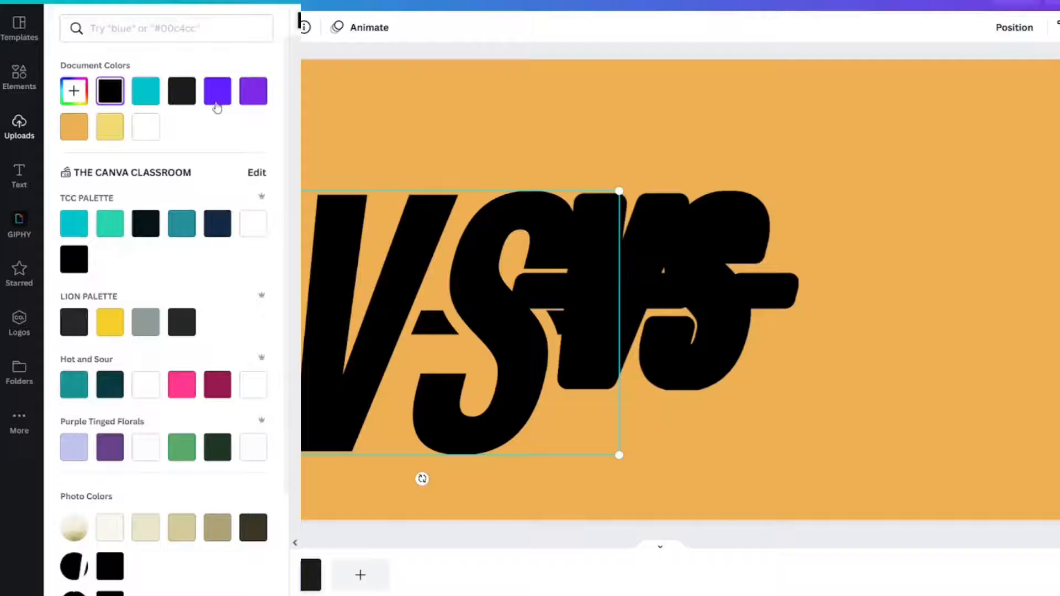
click(144, 128)
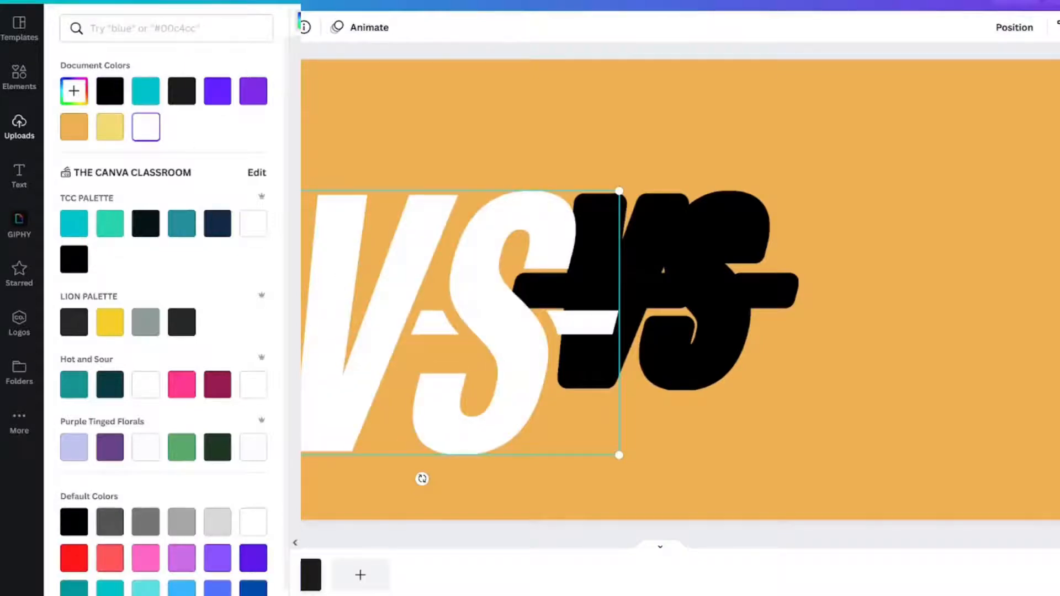
drag(302, 192, 383, 297)
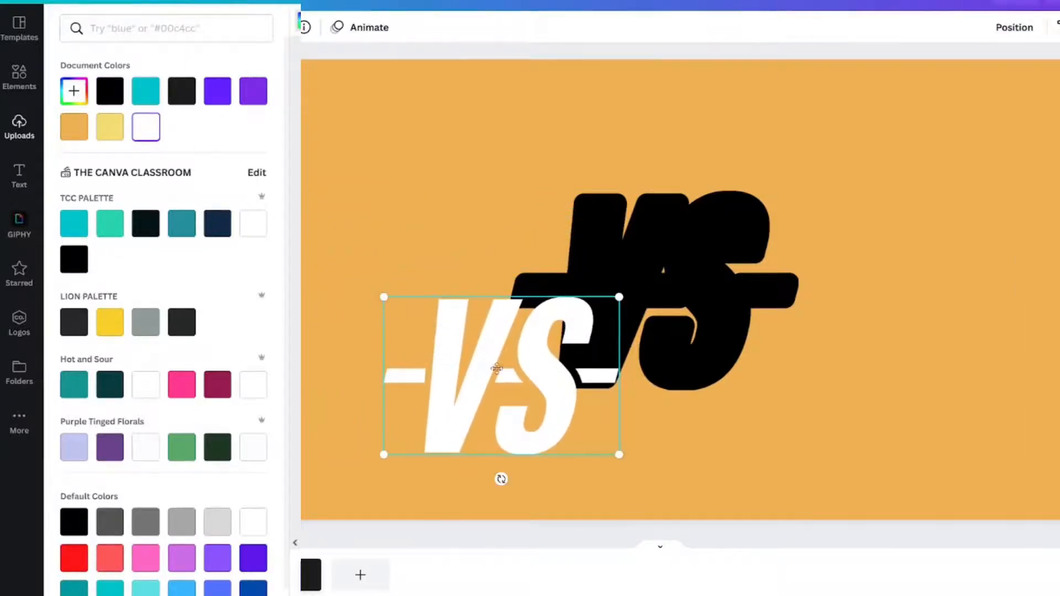
drag(496, 369, 621, 281)
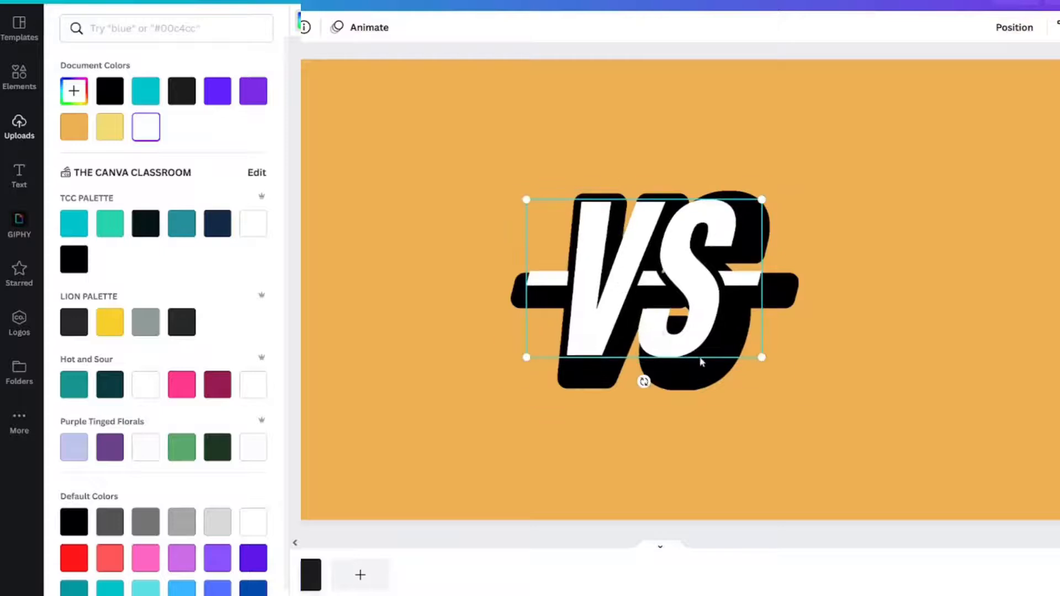
drag(762, 357, 790, 380)
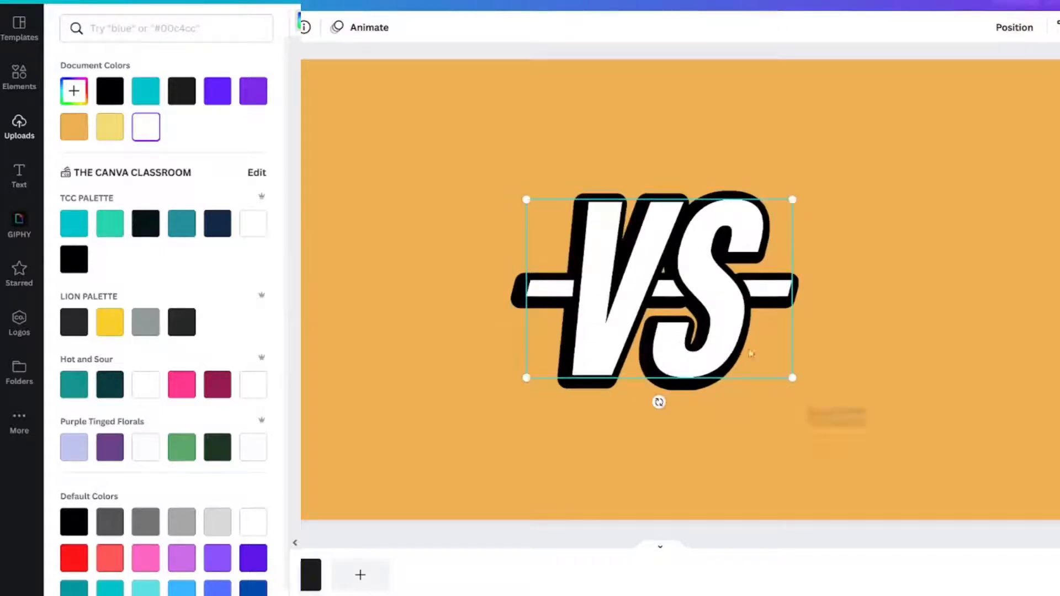
Step: Group the white VS with its black outline and place the group between the FREE and PRO headings on page 1
drag(733, 346, 730, 347)
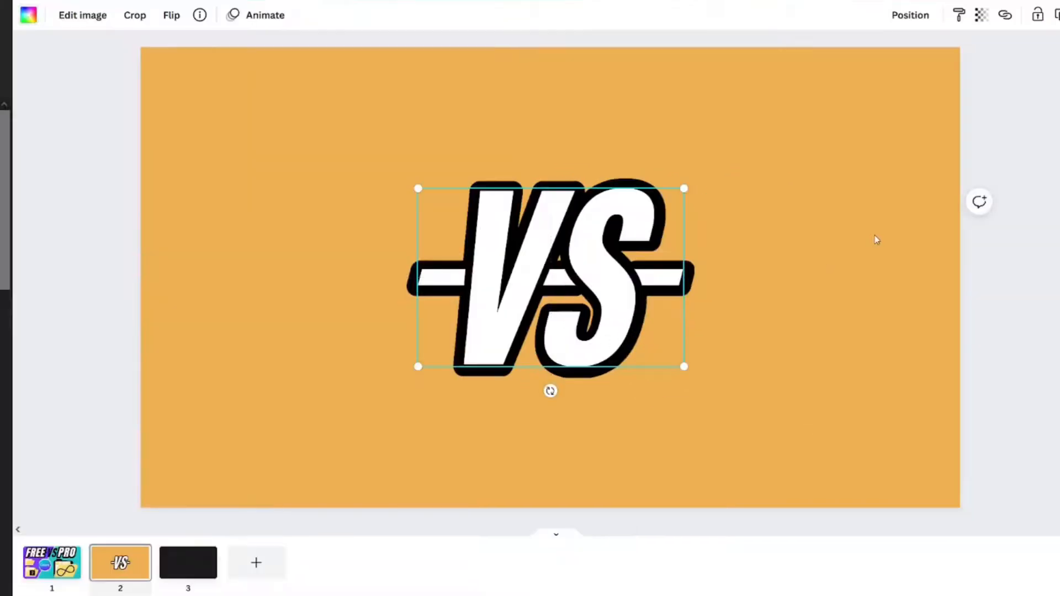
click(993, 232)
key(ctrl+a)
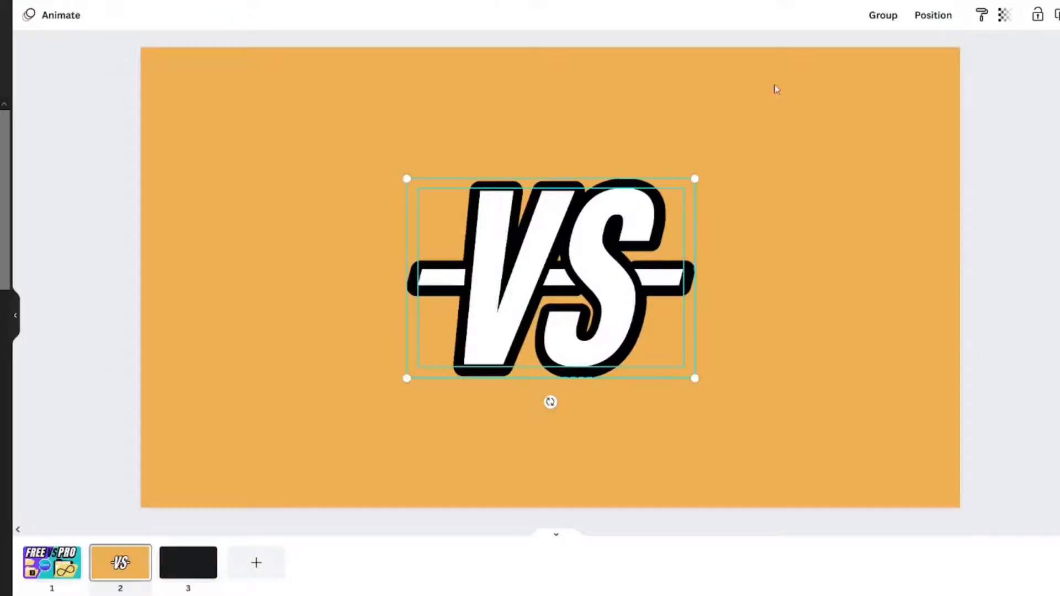
click(875, 27)
drag(590, 240, 554, 364)
drag(505, 303, 616, 145)
Step: Bring the PRO heading forward relative to the VS graphic
right_click(729, 131)
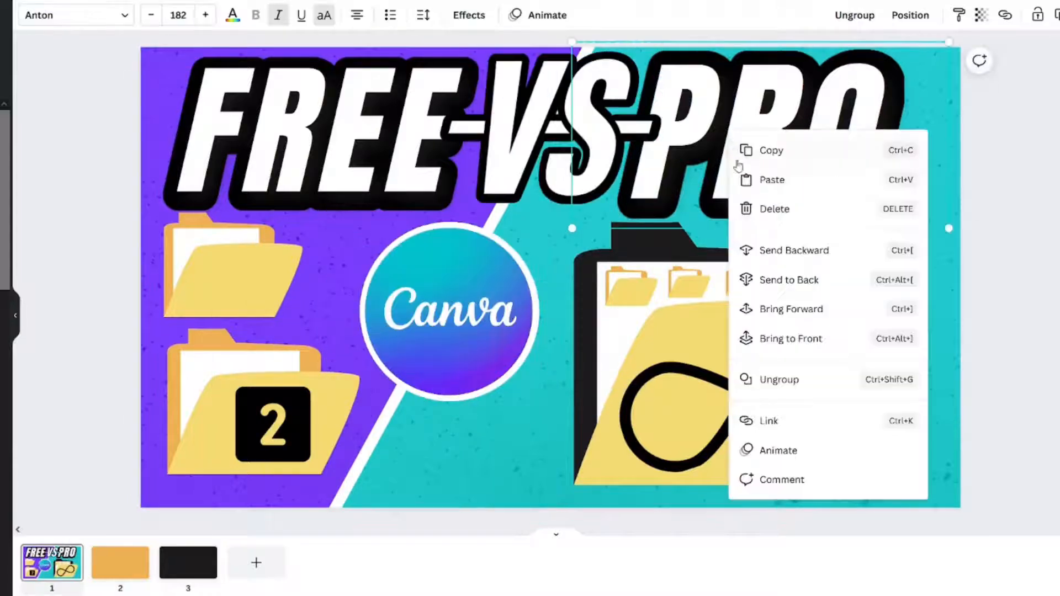
click(776, 308)
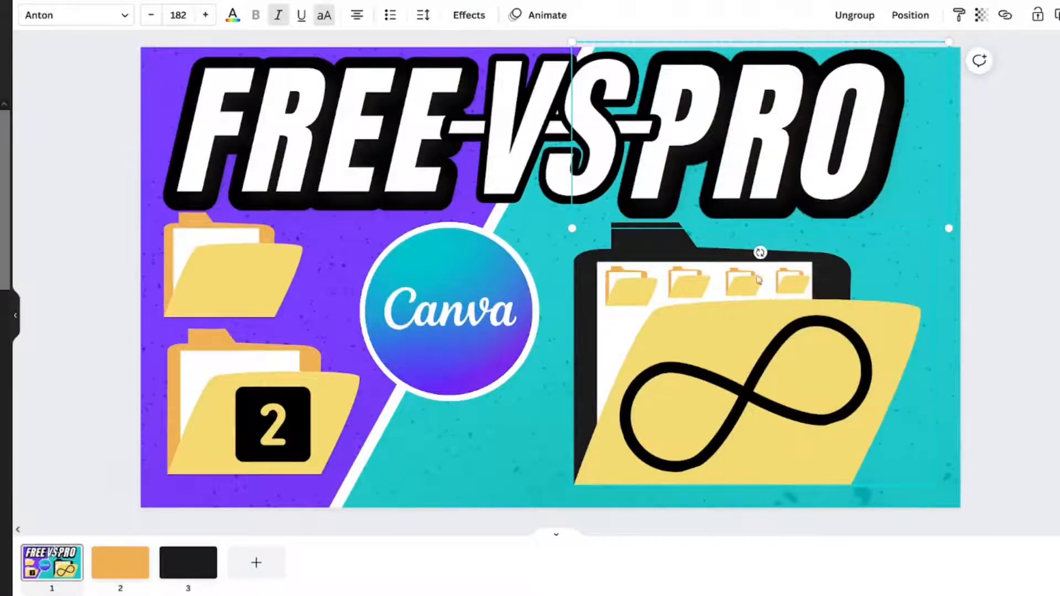
right_click(773, 114)
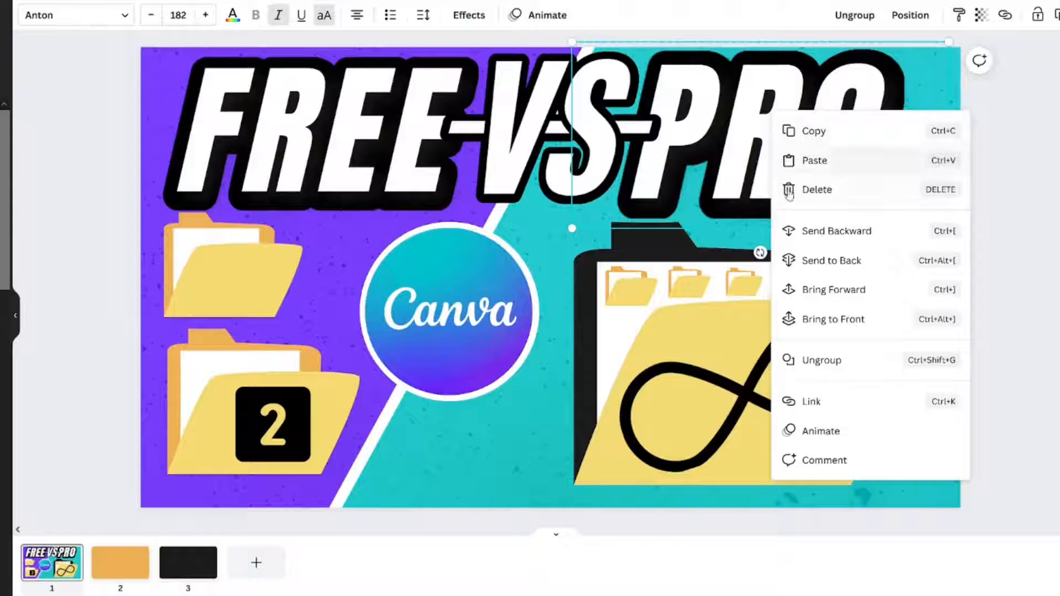
click(836, 289)
Step: Bring the FREE heading to the front so it overlaps the VS graphic
click(330, 160)
right_click(331, 161)
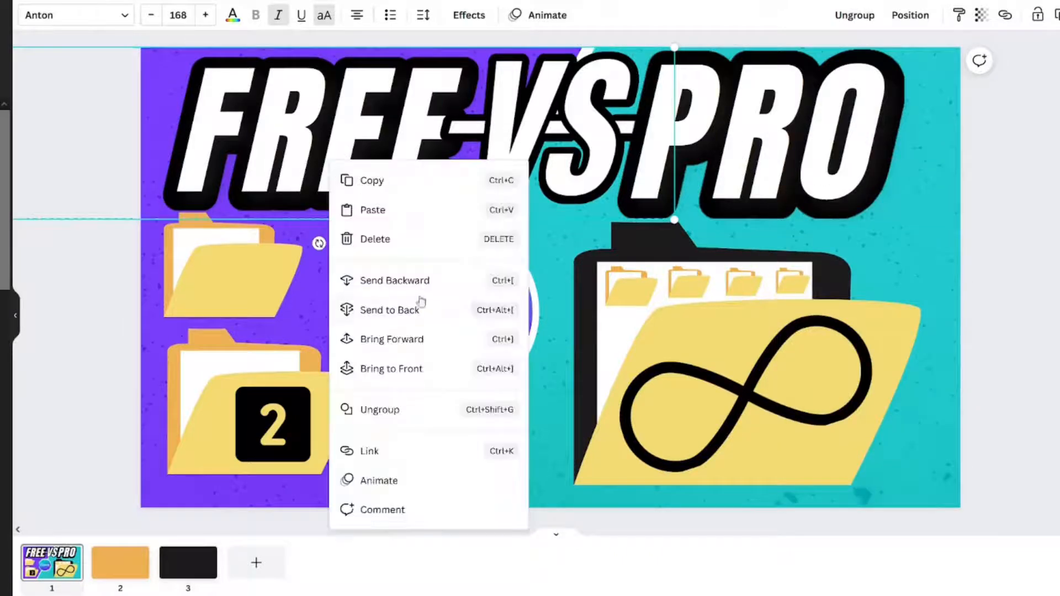
click(391, 374)
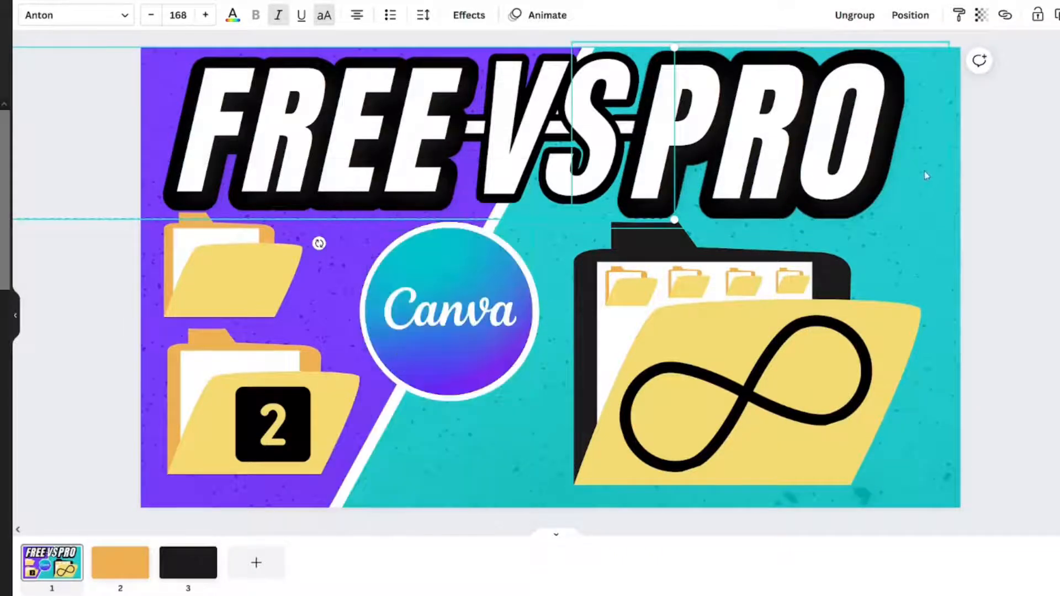
click(1047, 154)
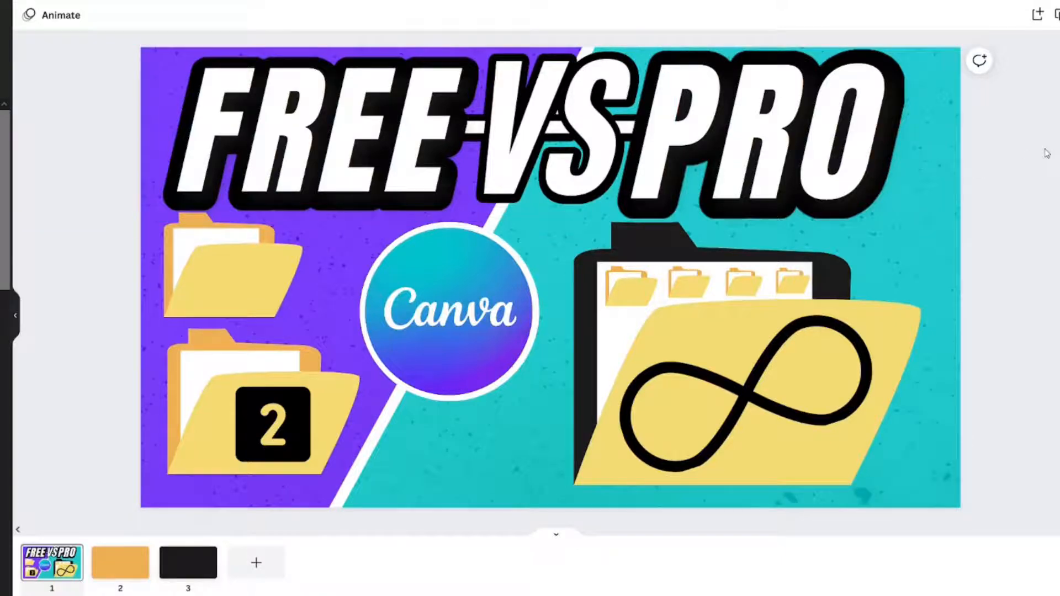
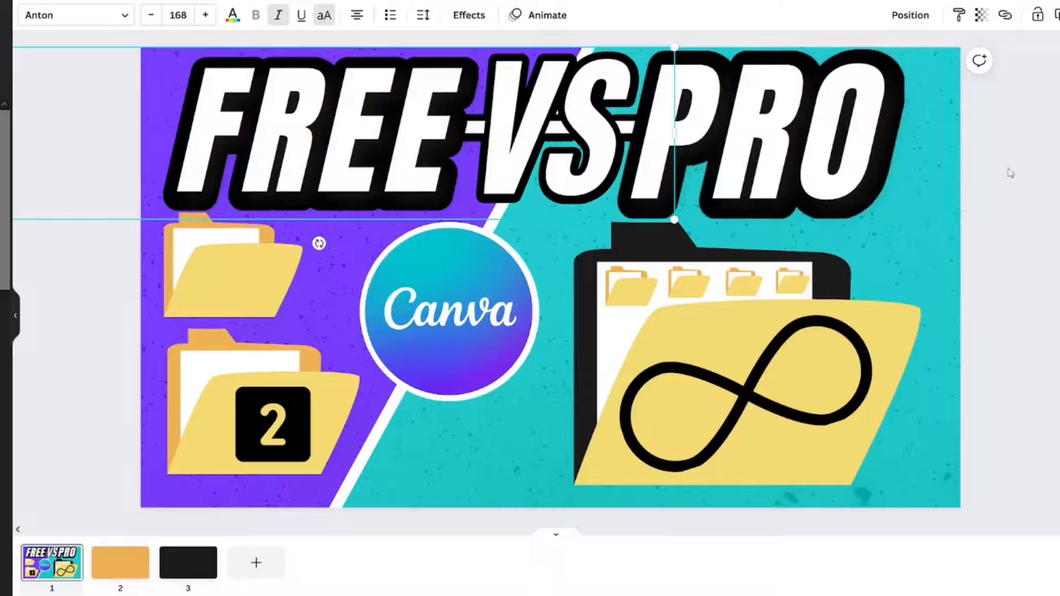
click(1031, 158)
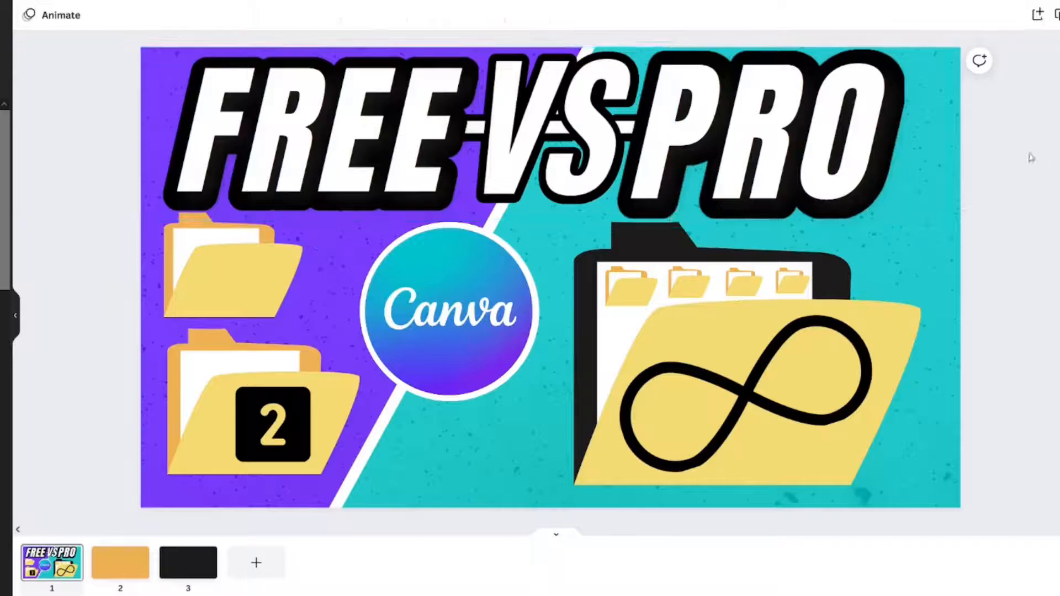
Step: Enlarge the white FREE text to size 178 and the PRO text to 197, aligning them over their black outlines
click(385, 189)
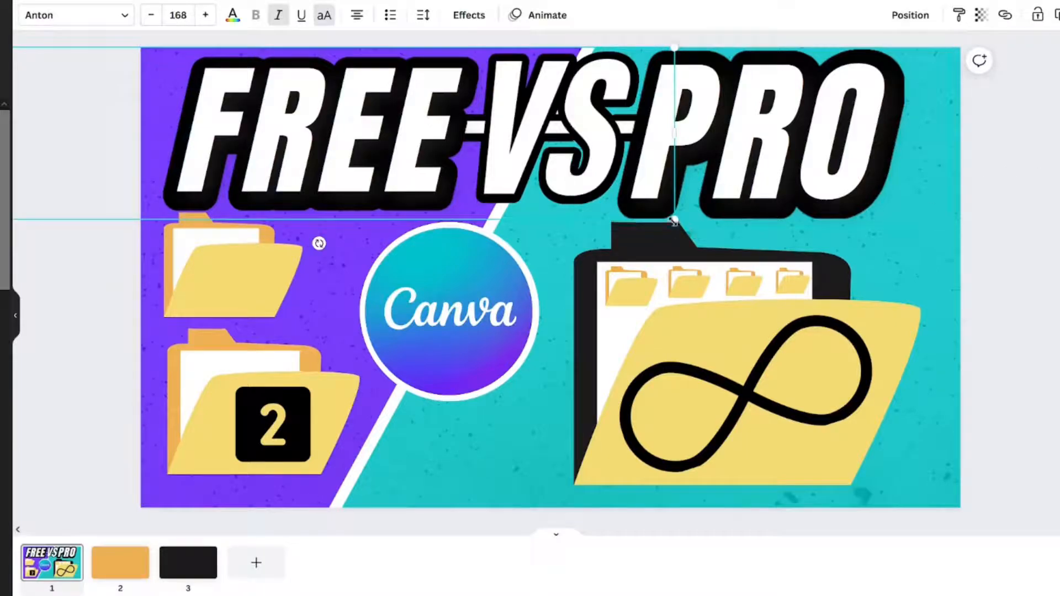
drag(675, 221, 686, 222)
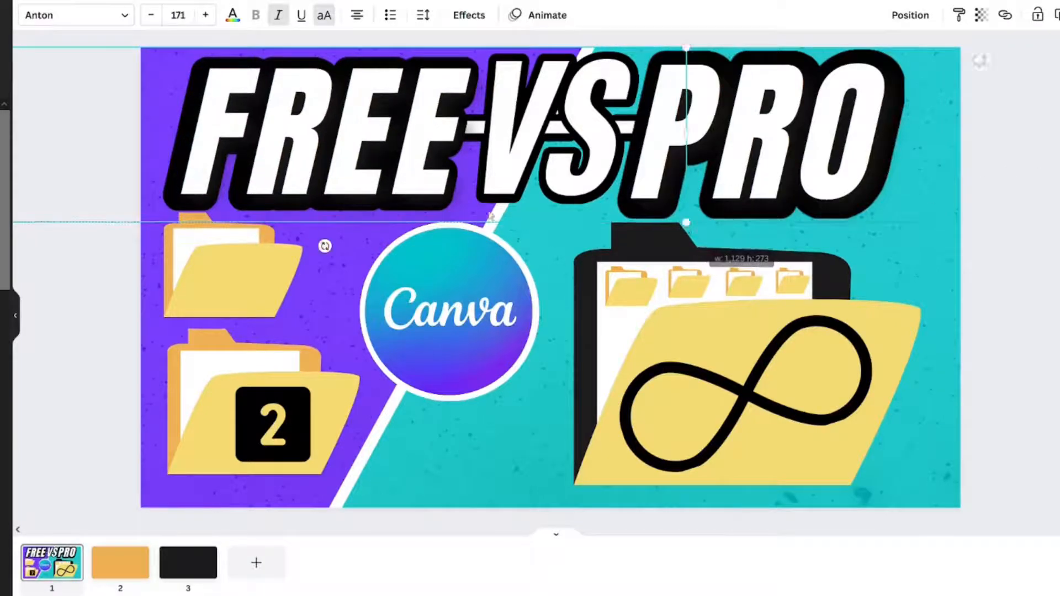
drag(396, 187, 390, 187)
click(535, 142)
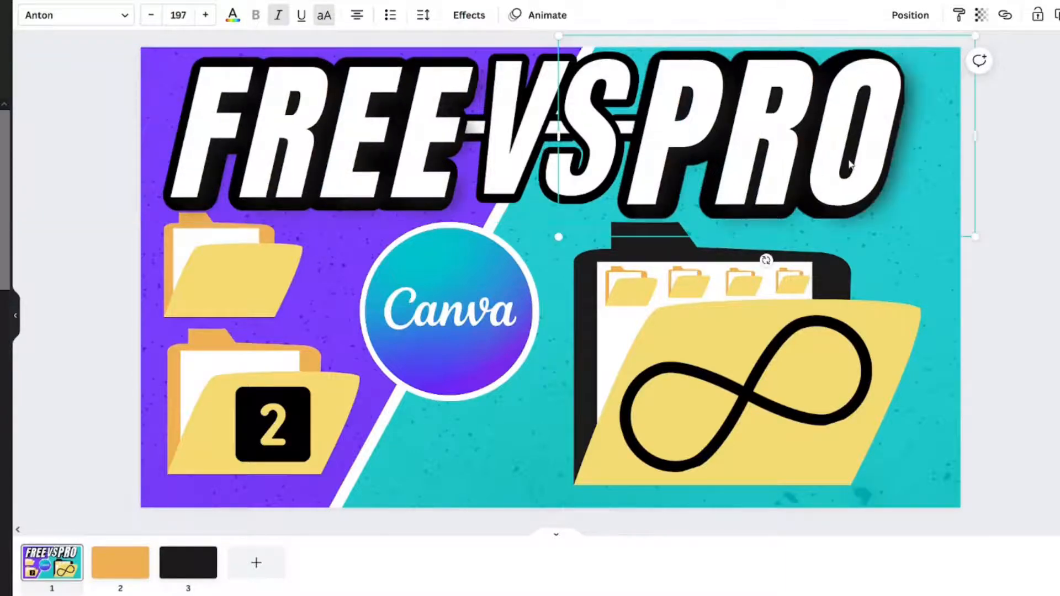
Step: Move the white PRO text down over the large folder and delete its black outline
drag(857, 158, 817, 453)
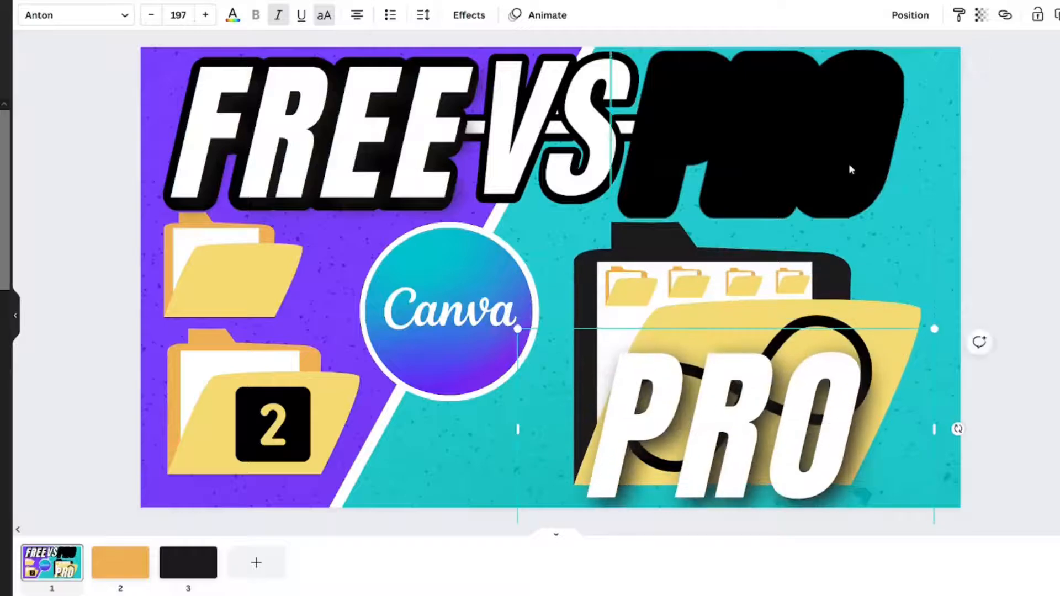
click(848, 162)
drag(849, 161, 486, 298)
key(Delete)
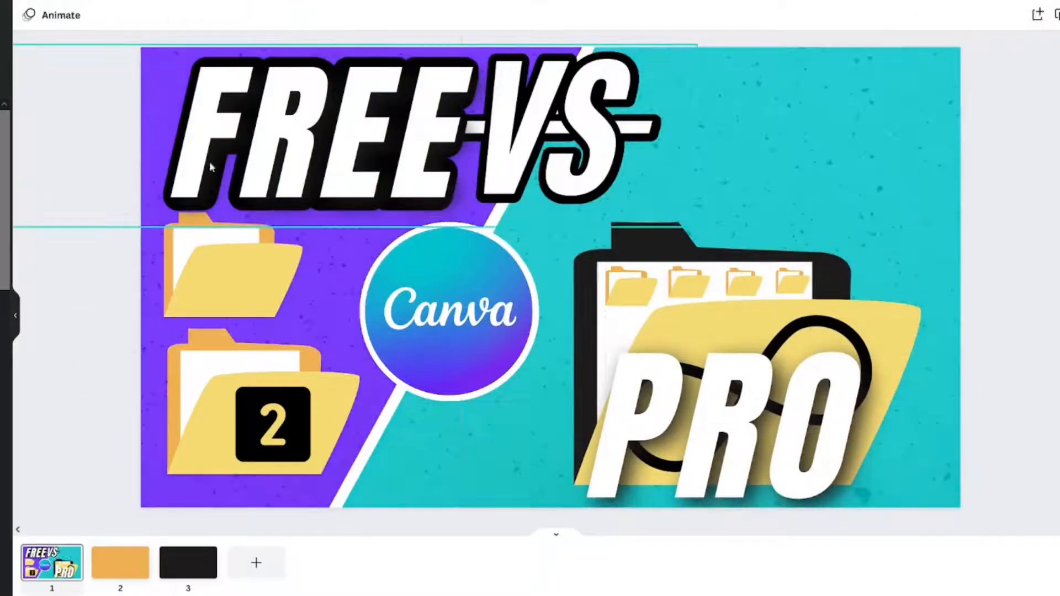
Step: Move the white FREE and PRO texts onto page 2 and delete the black FREE outline from page 1
drag(326, 193, 120, 562)
drag(530, 205, 521, 206)
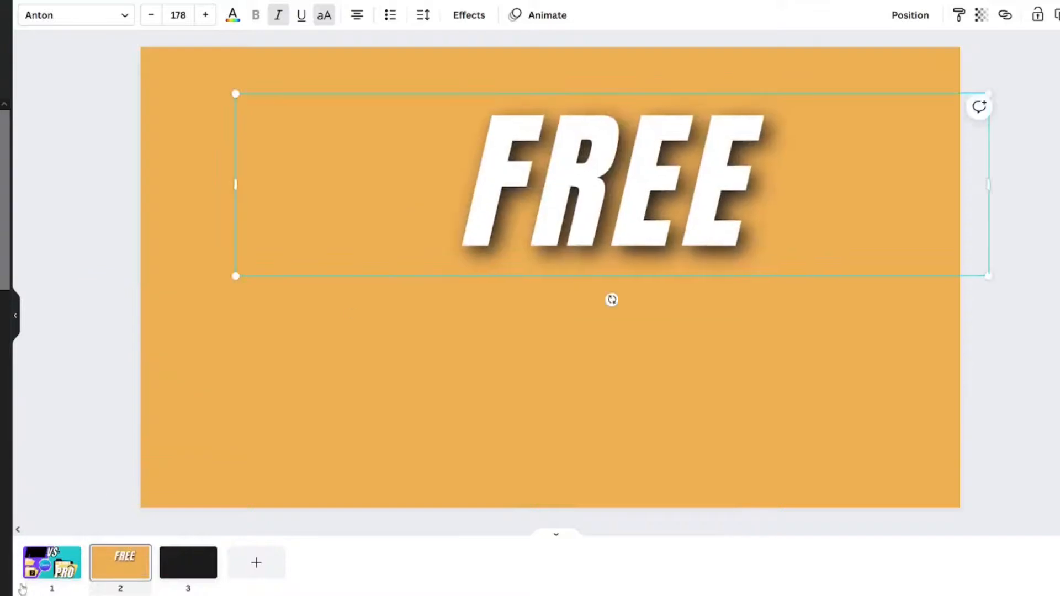
click(67, 559)
drag(738, 406, 123, 582)
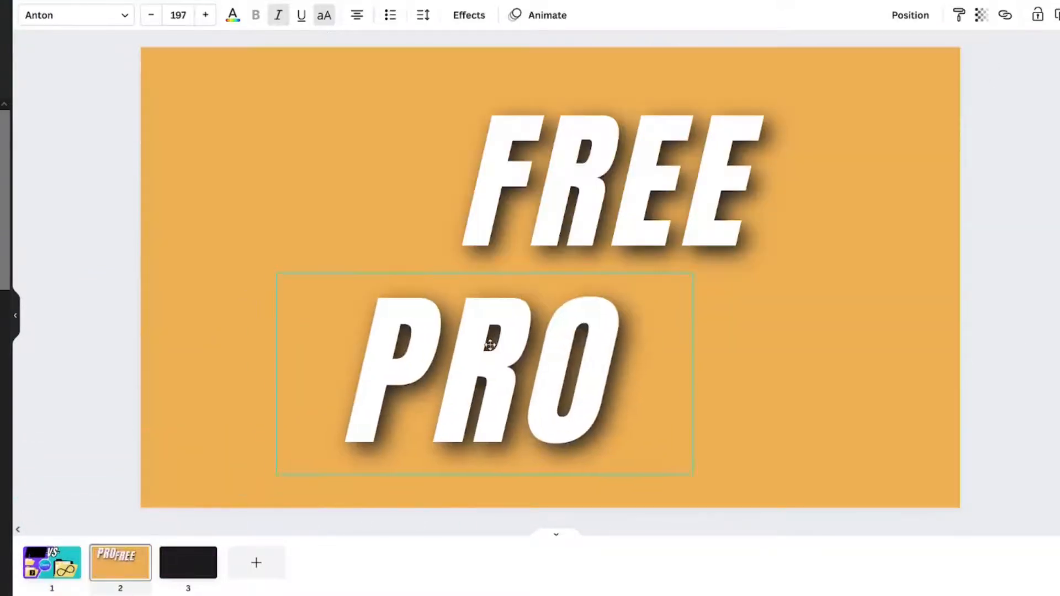
click(62, 571)
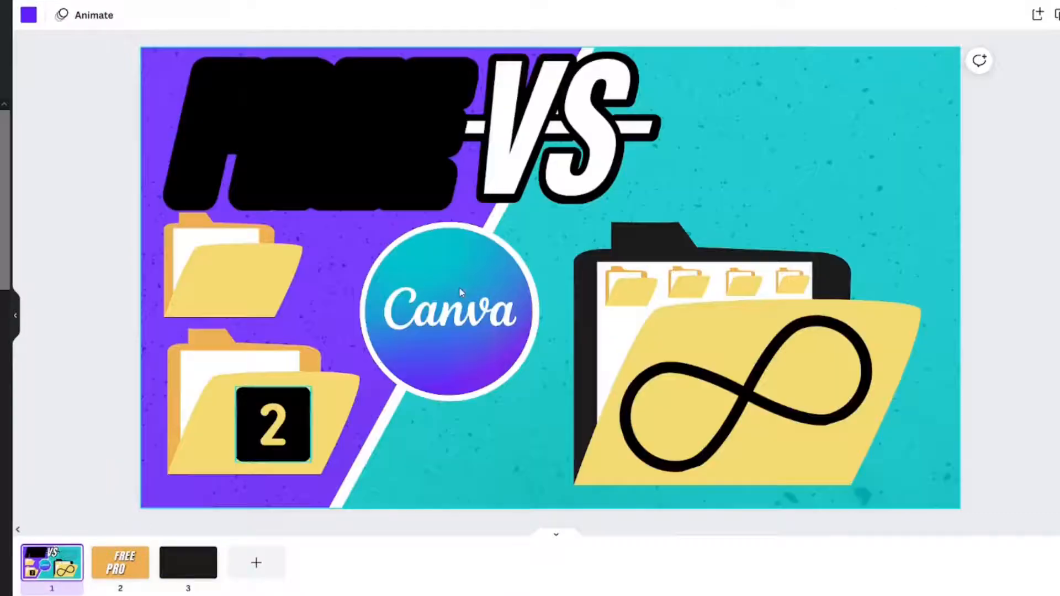
click(422, 159)
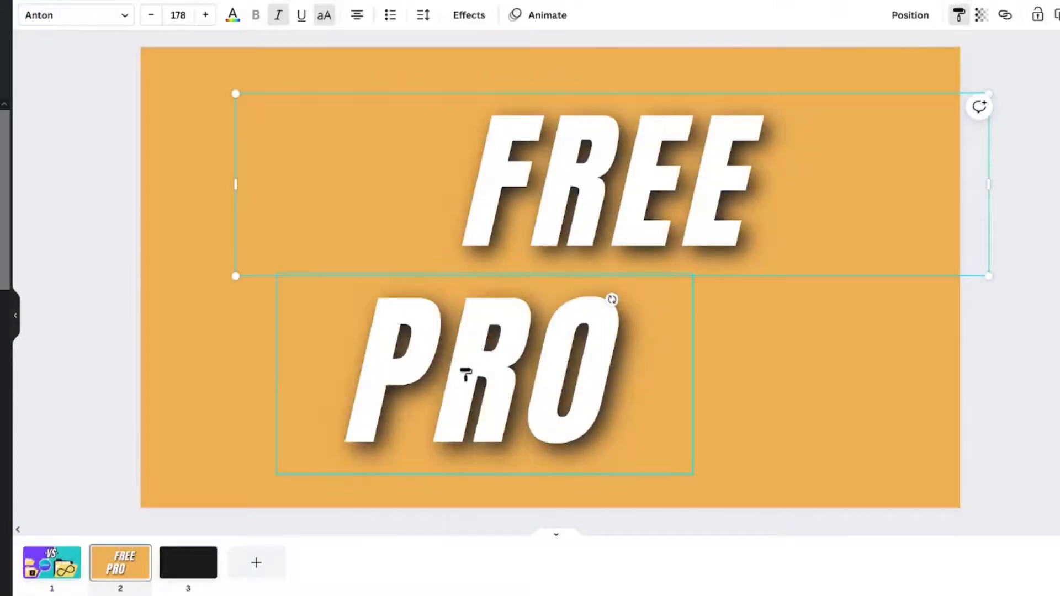
Step: Copy the FREE text's style onto PRO and move PRO to page 3
click(466, 374)
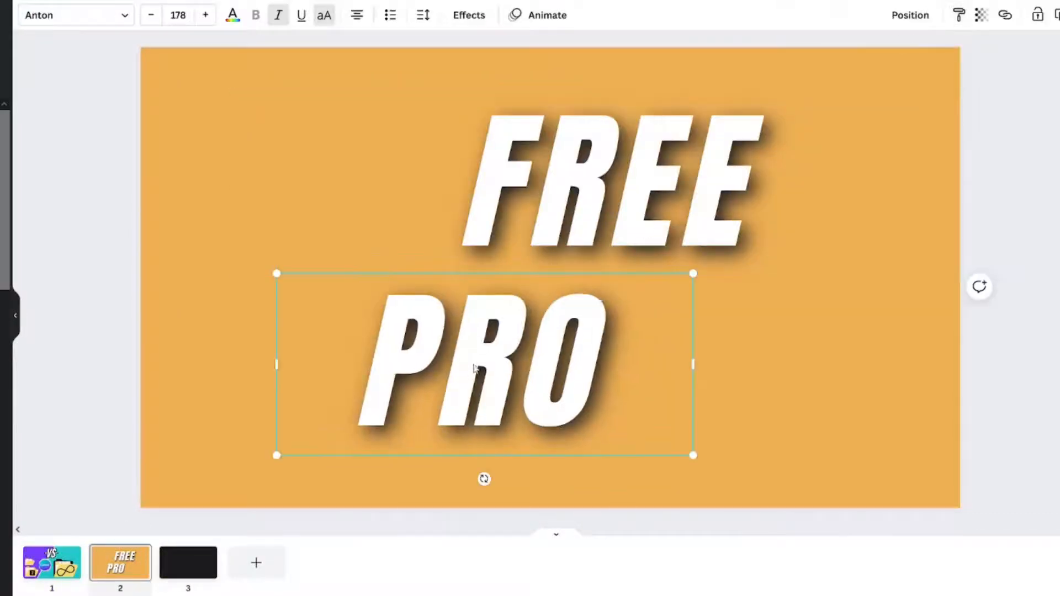
drag(488, 389, 191, 575)
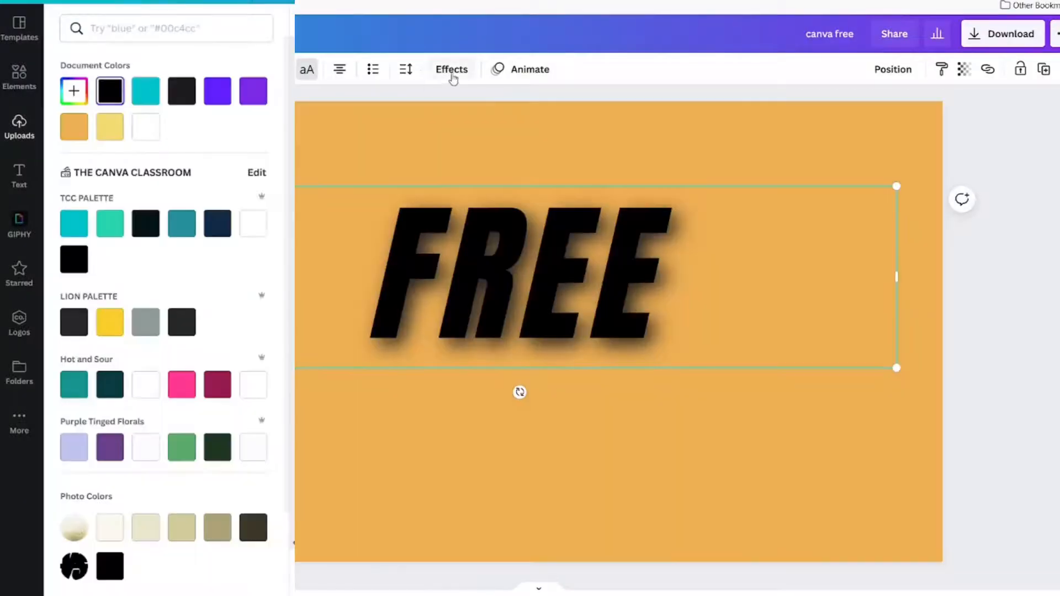
Step: Remove the shadow effect from the black FREE text and download page 2 as a PNG
click(450, 70)
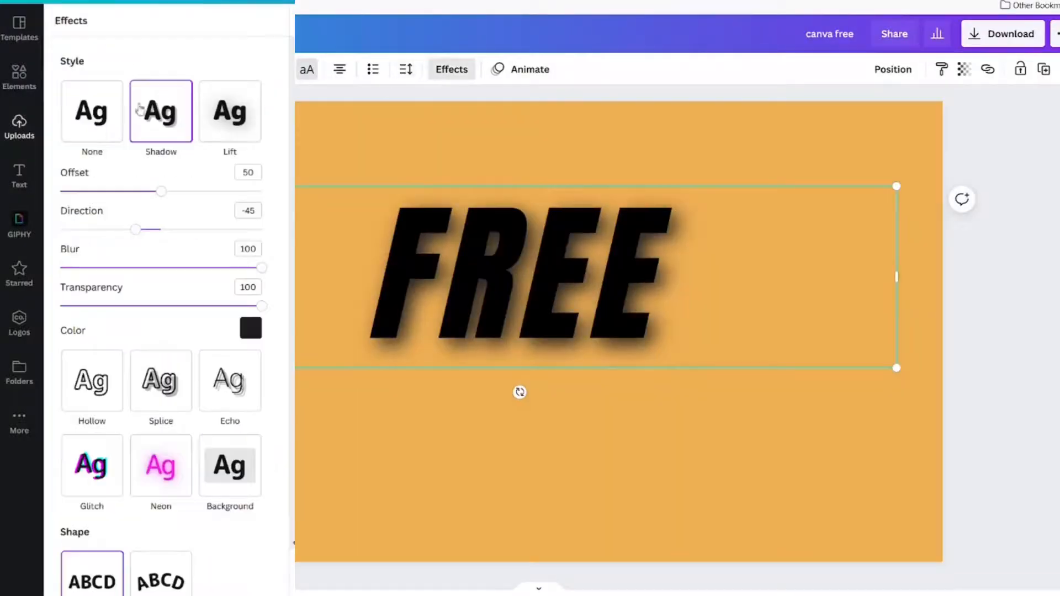
click(92, 110)
click(1002, 34)
click(930, 341)
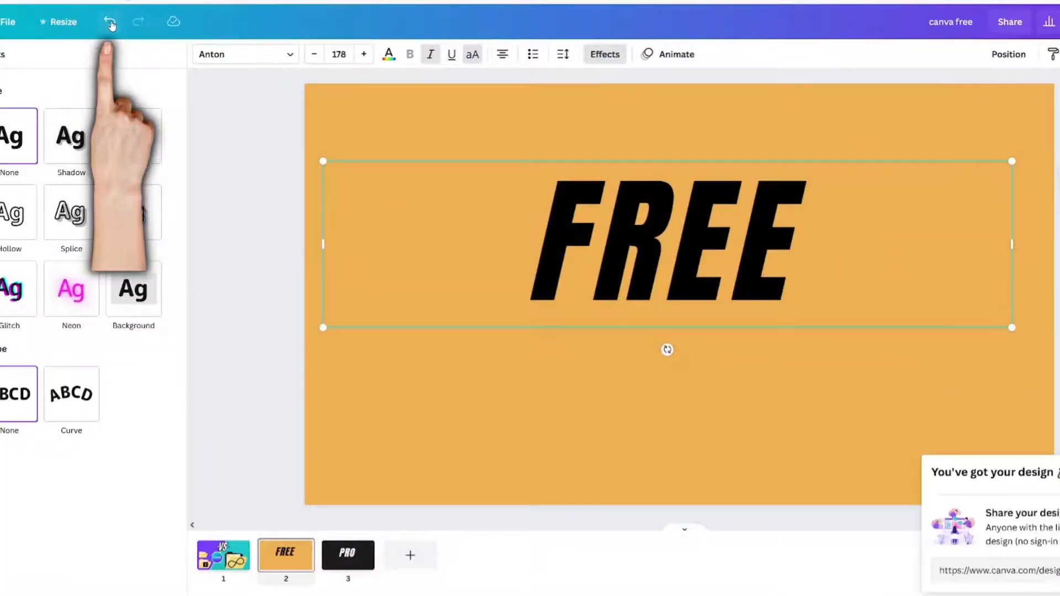
Step: Undo FREE's shadow removal and black recolouring, and swap the texts so FREE is on page 3 and PRO on page 2
key(ctrl+z)
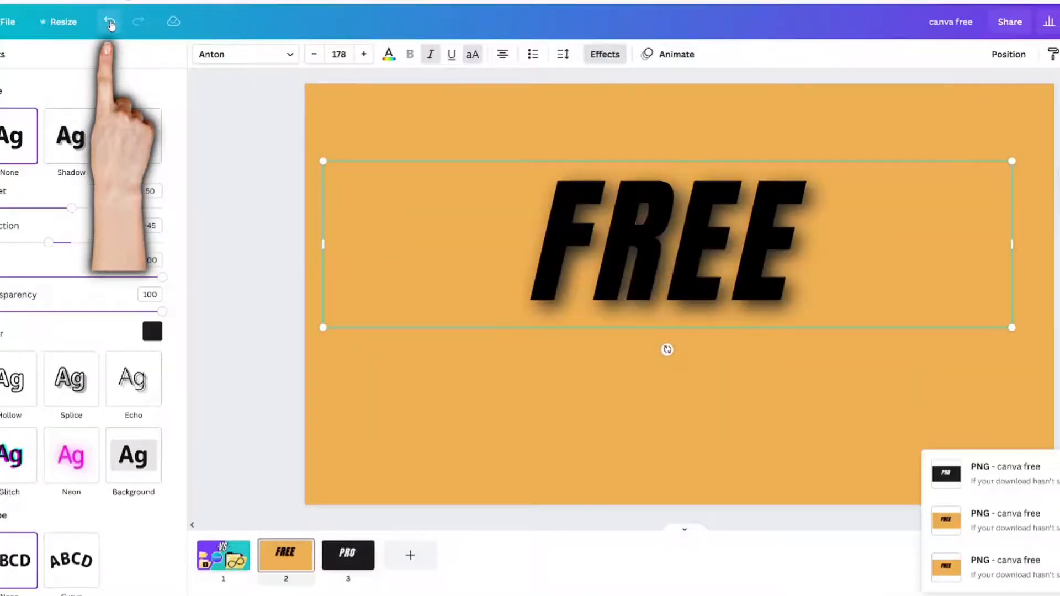
key(ctrl+z)
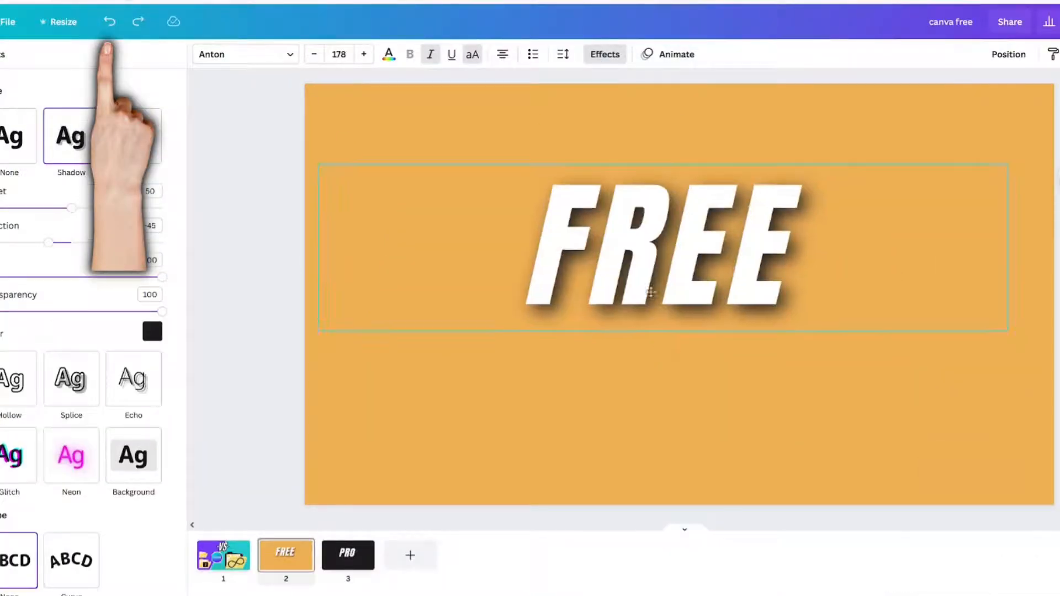
drag(762, 203, 343, 564)
drag(256, 552, 194, 566)
click(661, 239)
drag(386, 382, 568, 280)
Step: Remove the shadow effect from the PRO text on page 2 and recolour it black
click(1, 124)
click(302, 42)
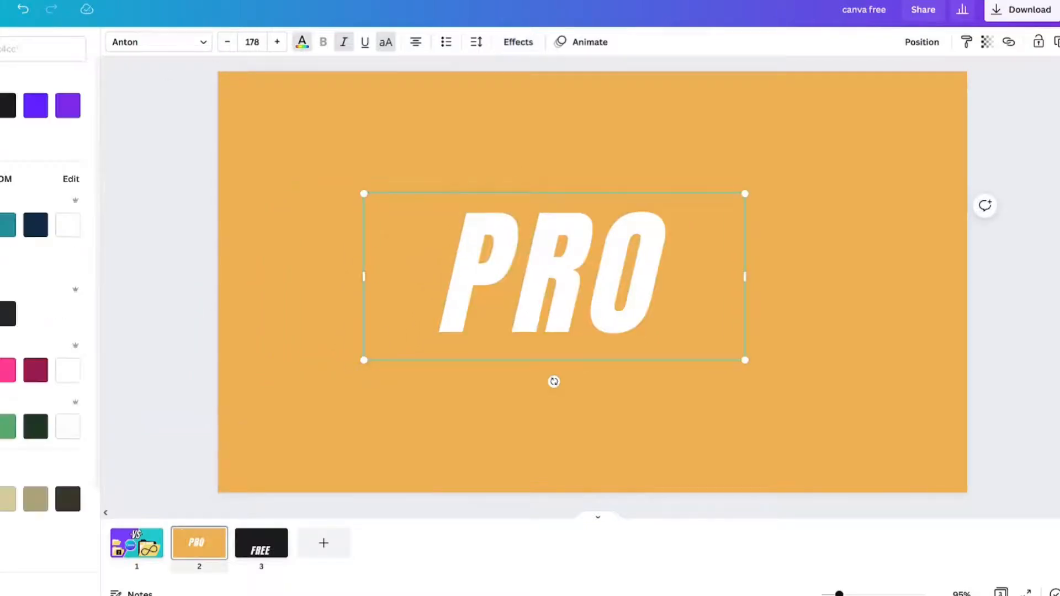
click(6, 106)
Step: Download page 2 as a PNG with a transparent background and undo PRO's recolouring and shadow removal
click(998, 18)
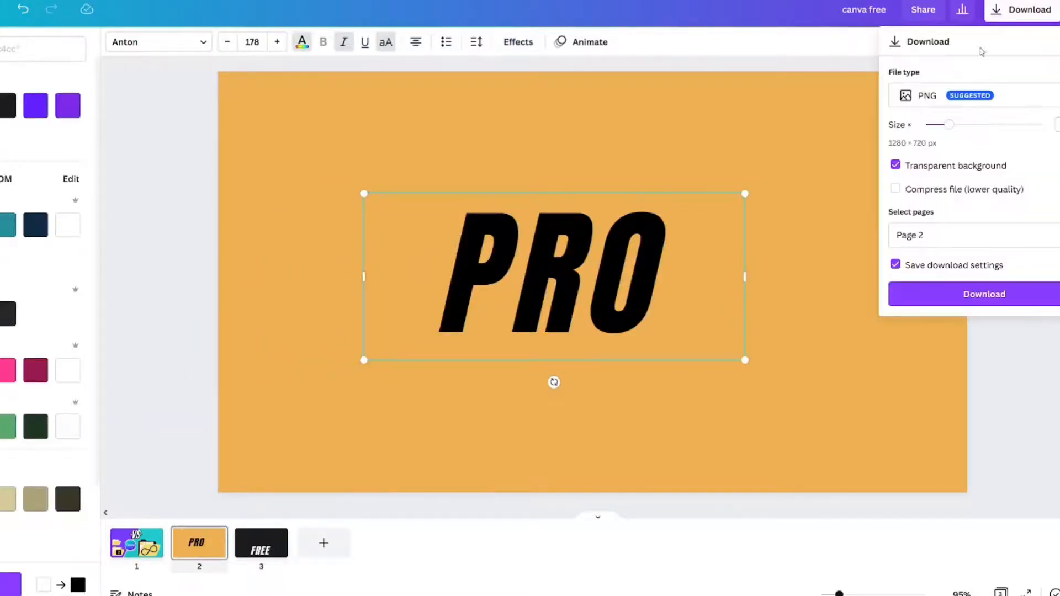
click(951, 305)
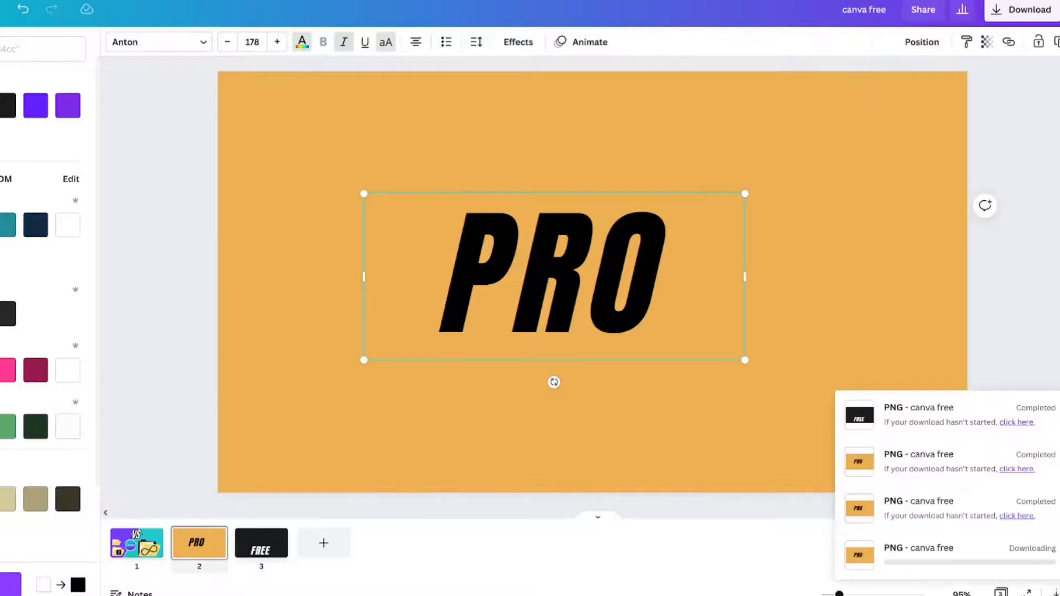
click(22, 10)
click(22, 9)
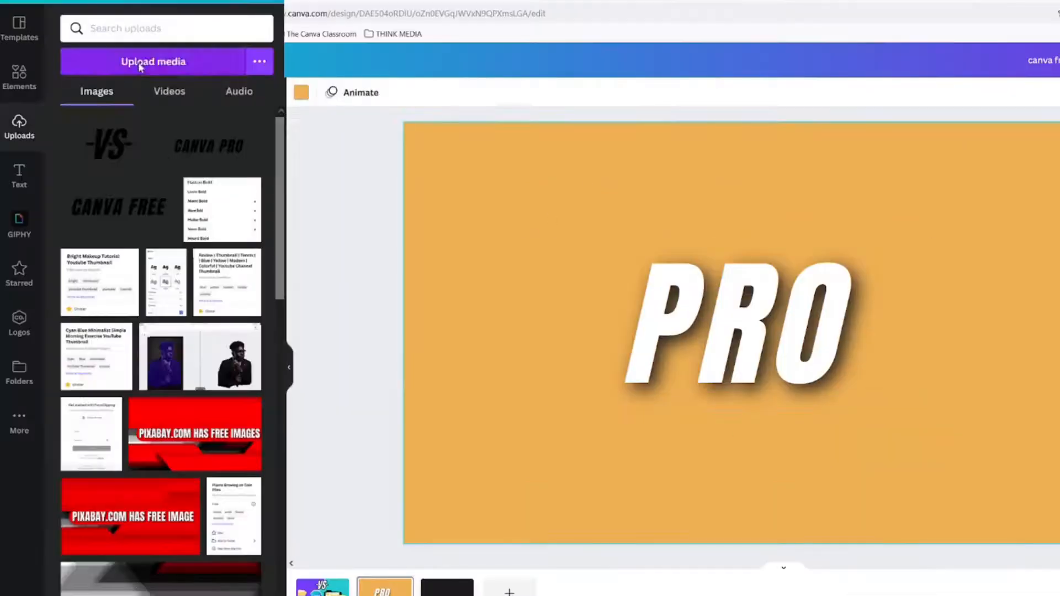
Step: Upload canva free(4).png and canva free(3).png from the Downloads folder
click(140, 63)
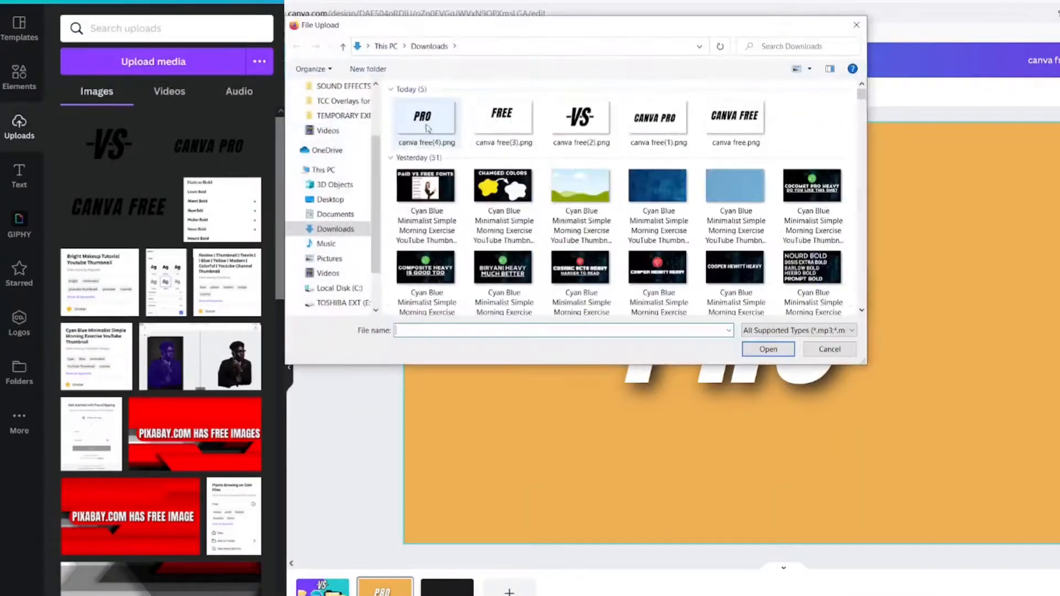
double_click(433, 119)
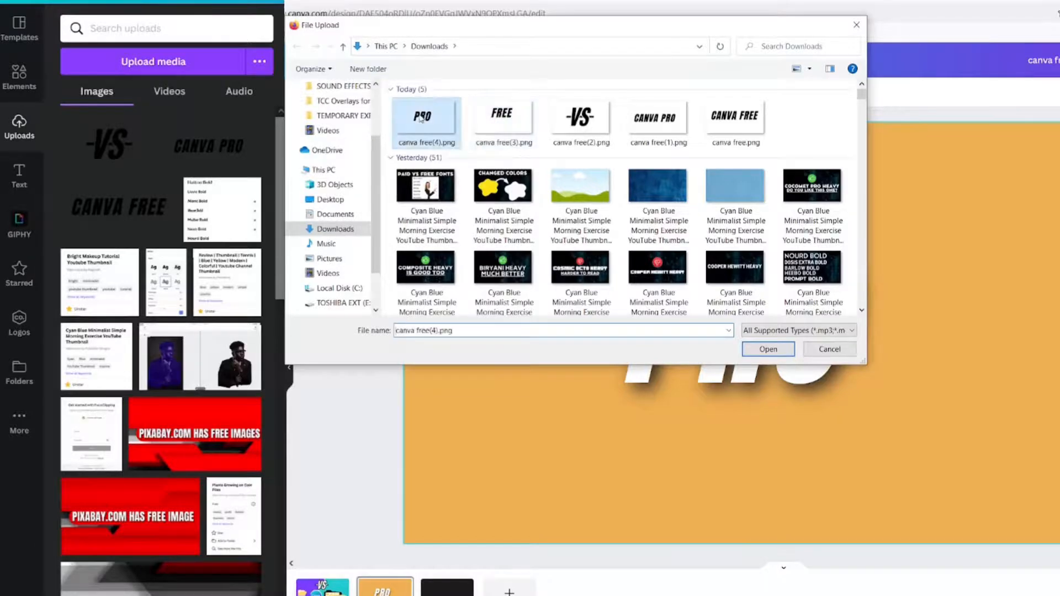
click(117, 64)
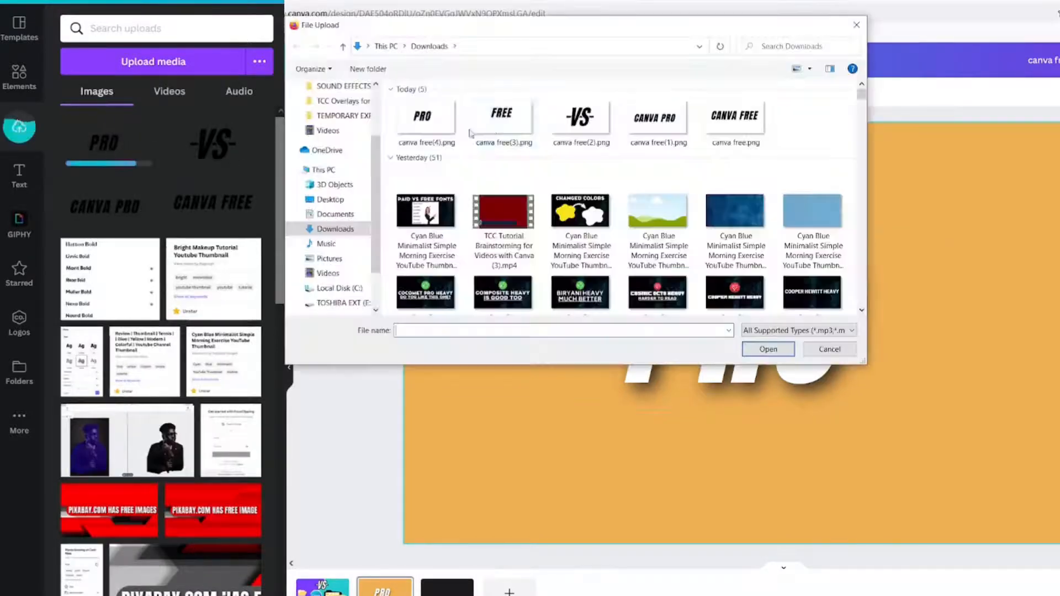
double_click(497, 118)
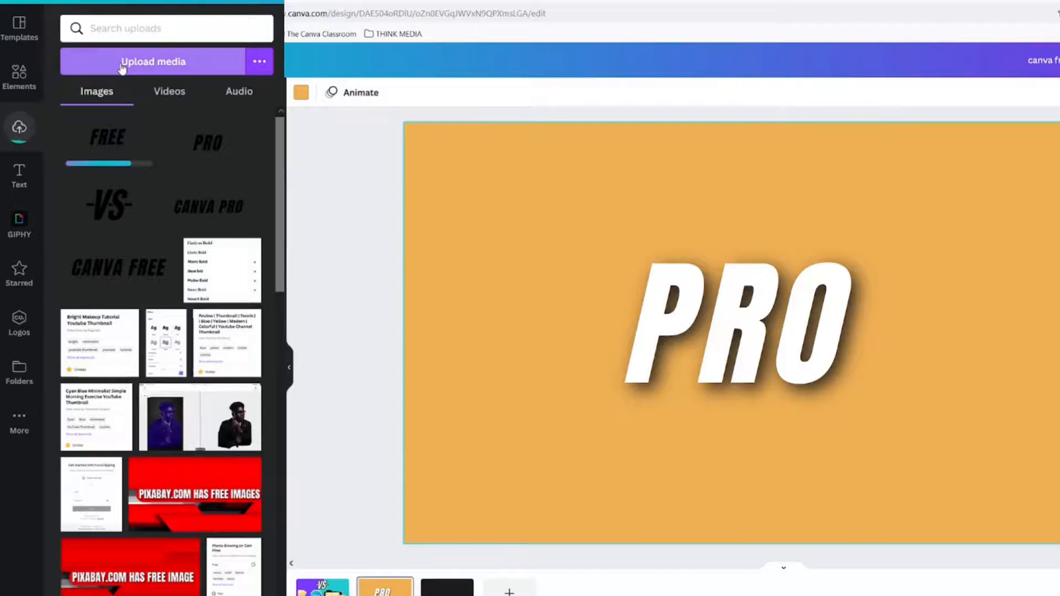
click(122, 63)
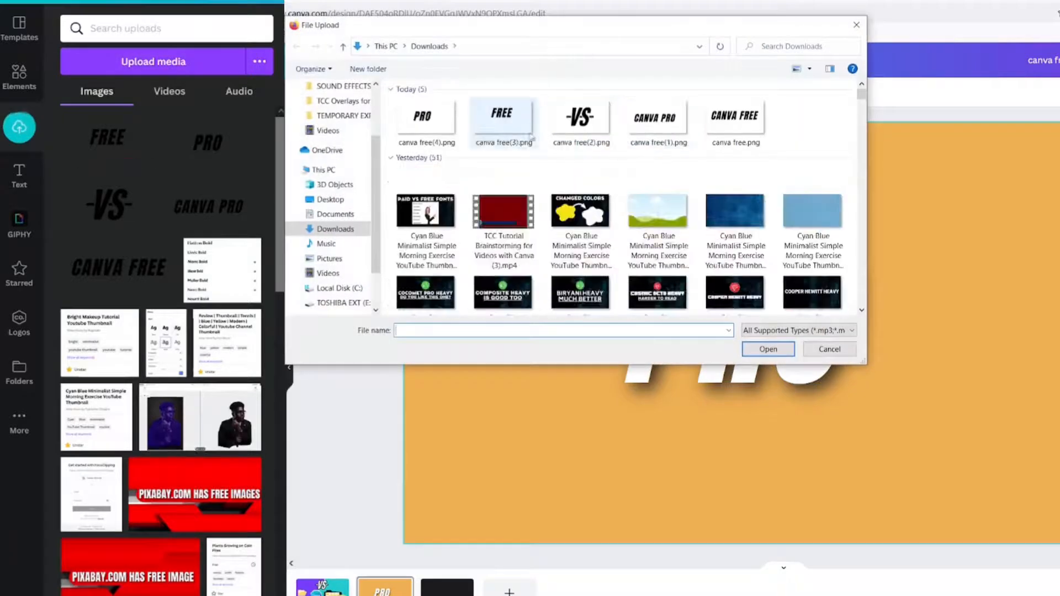
double_click(501, 117)
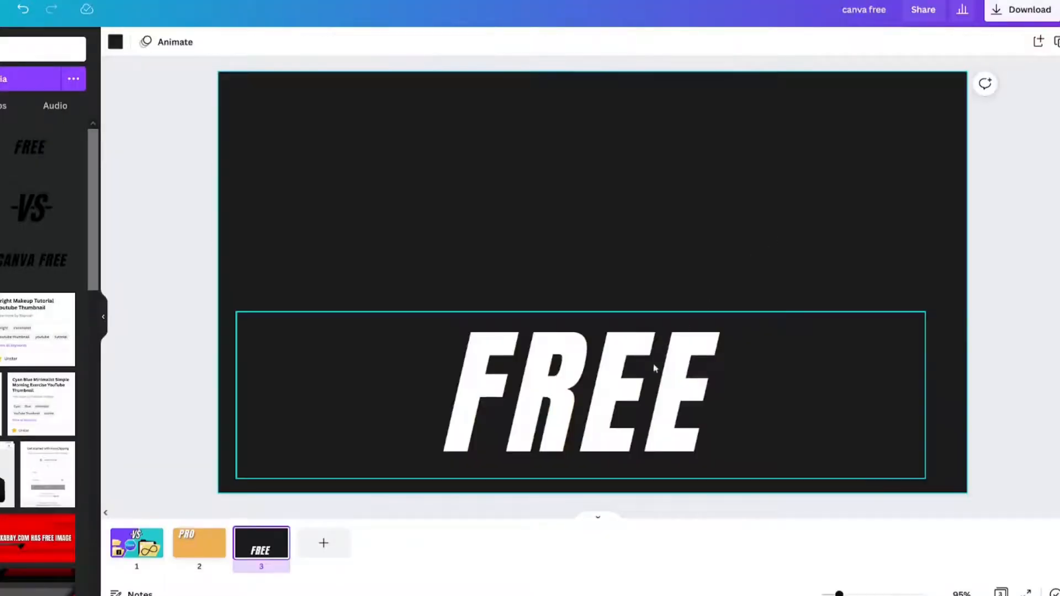
Step: Move the FREE text from page 3 to page 2 below PRO, and place the black VS image to their right
drag(654, 368, 423, 357)
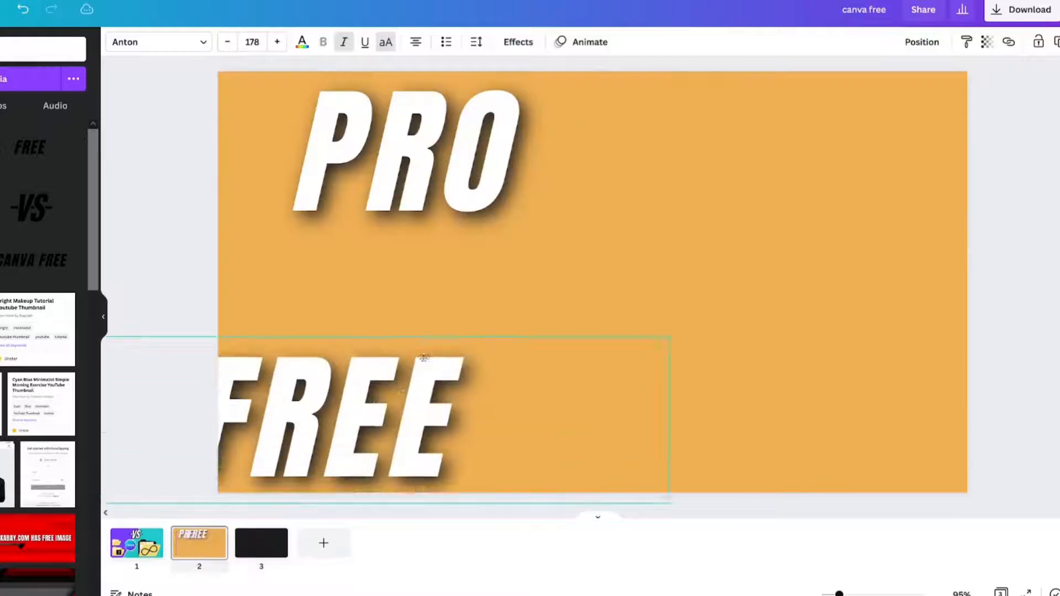
drag(424, 358, 517, 291)
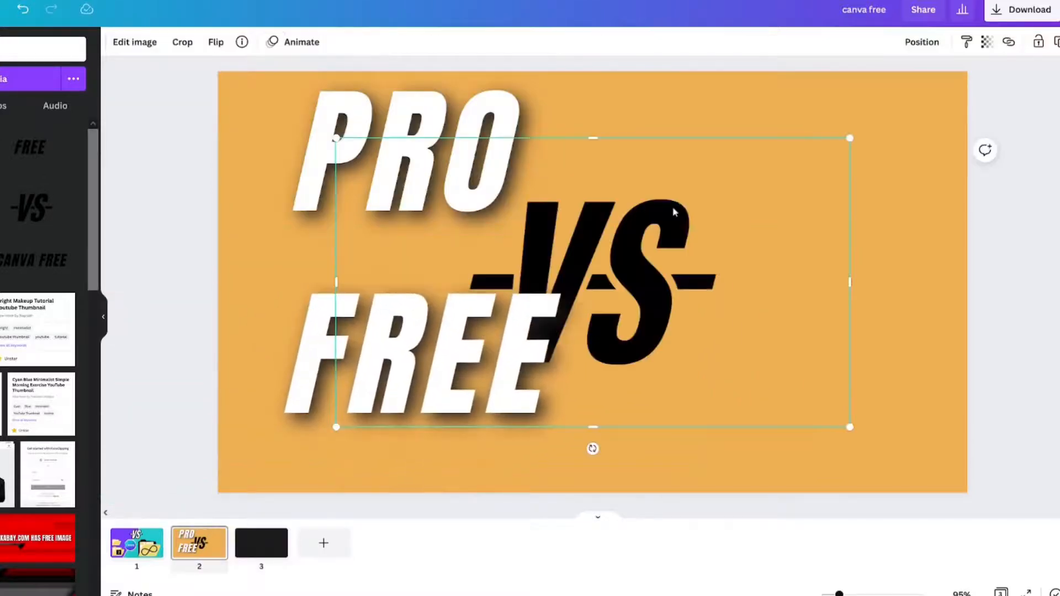
drag(675, 213, 769, 173)
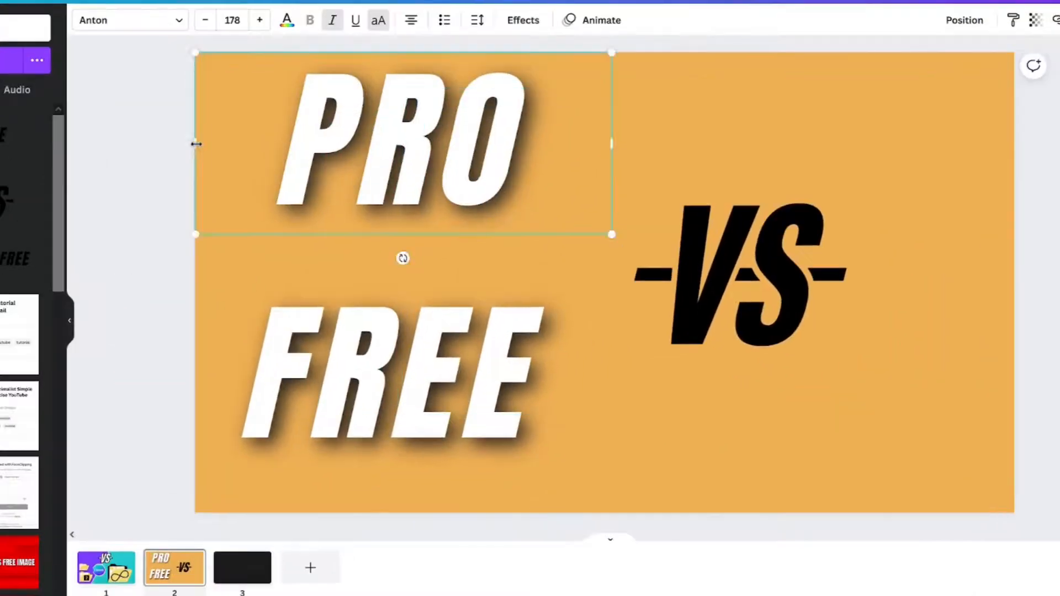
Step: Narrow the PRO text box and place it just above FREE, and crop the empty sides of the black VS image
drag(196, 144, 309, 154)
drag(453, 160, 420, 241)
click(738, 287)
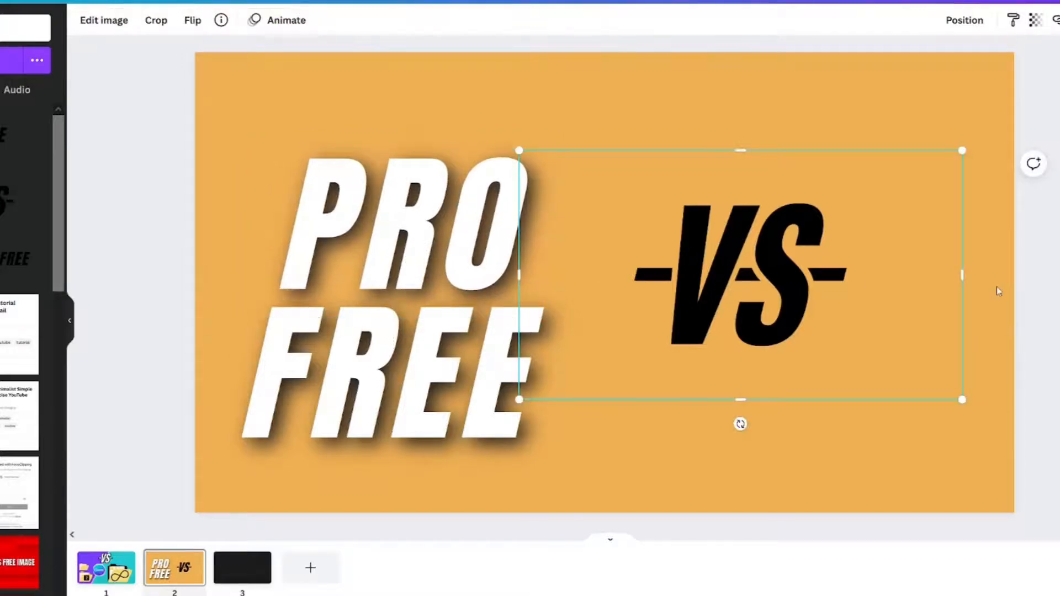
drag(966, 274, 898, 305)
drag(518, 274, 604, 276)
Step: Add the black PRO image to page 2, bring it to the front and fit it over the white PRO text
click(406, 232)
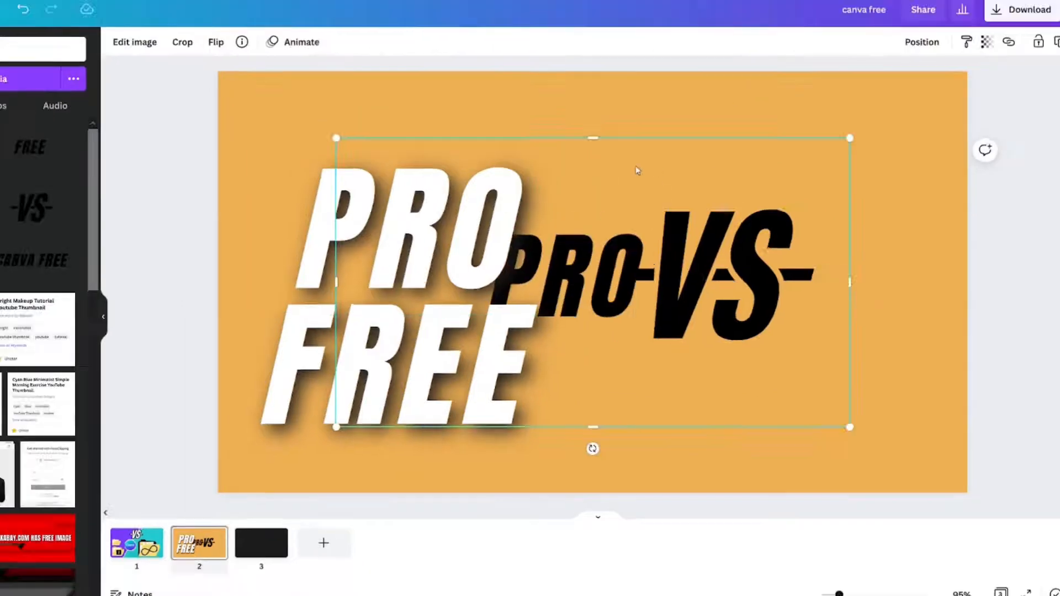
right_click(651, 157)
click(716, 359)
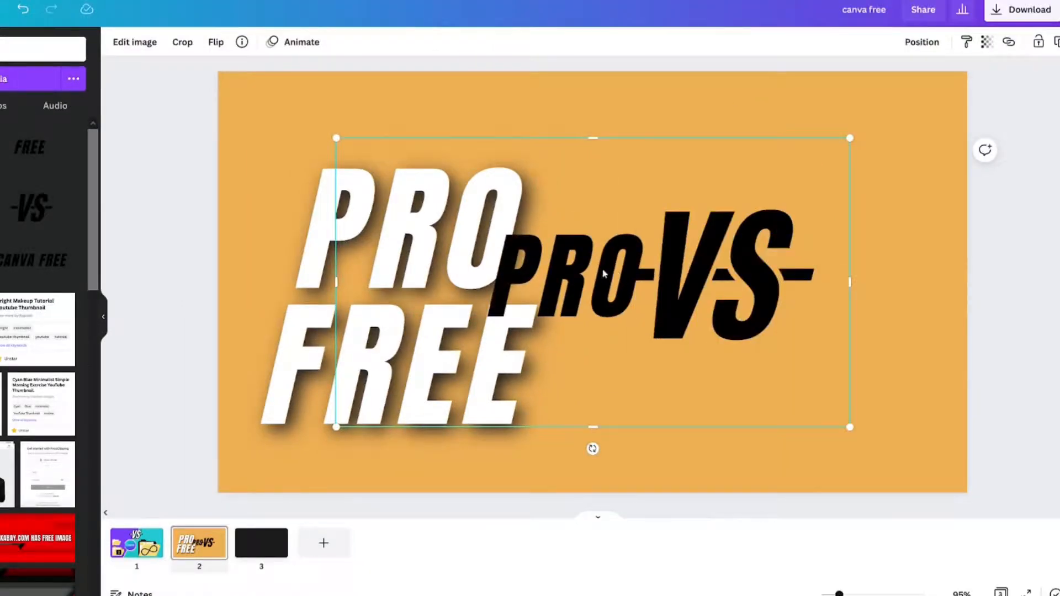
drag(603, 270, 705, 259)
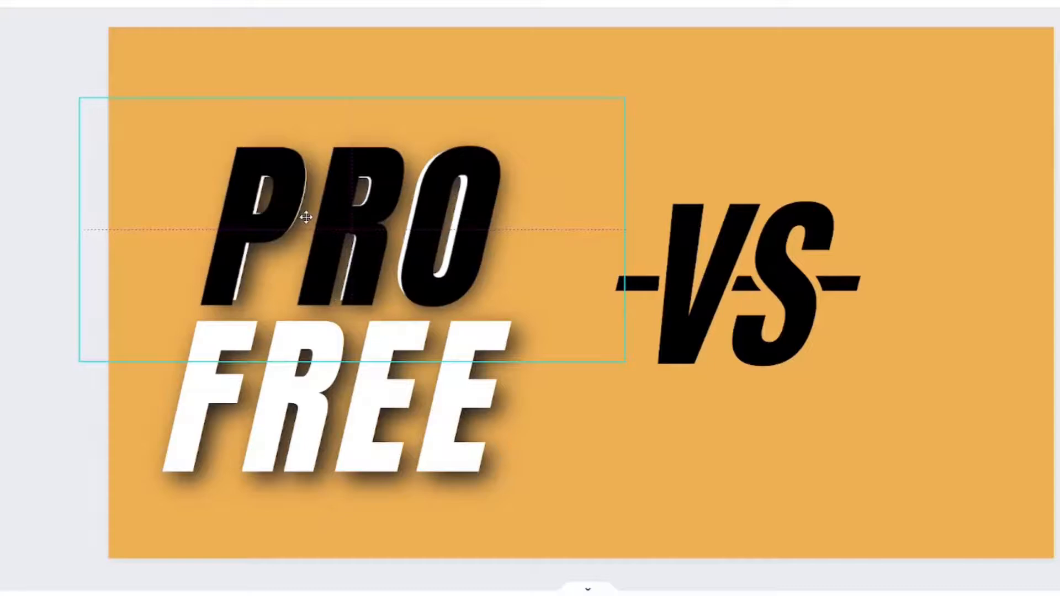
drag(373, 220, 380, 221)
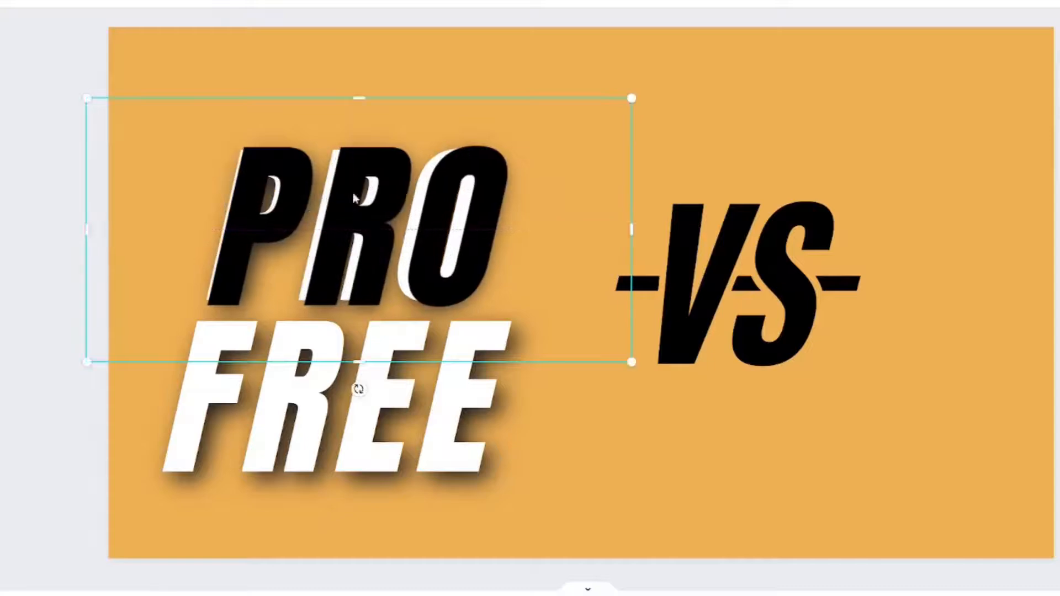
drag(627, 94, 595, 103)
drag(455, 227, 460, 219)
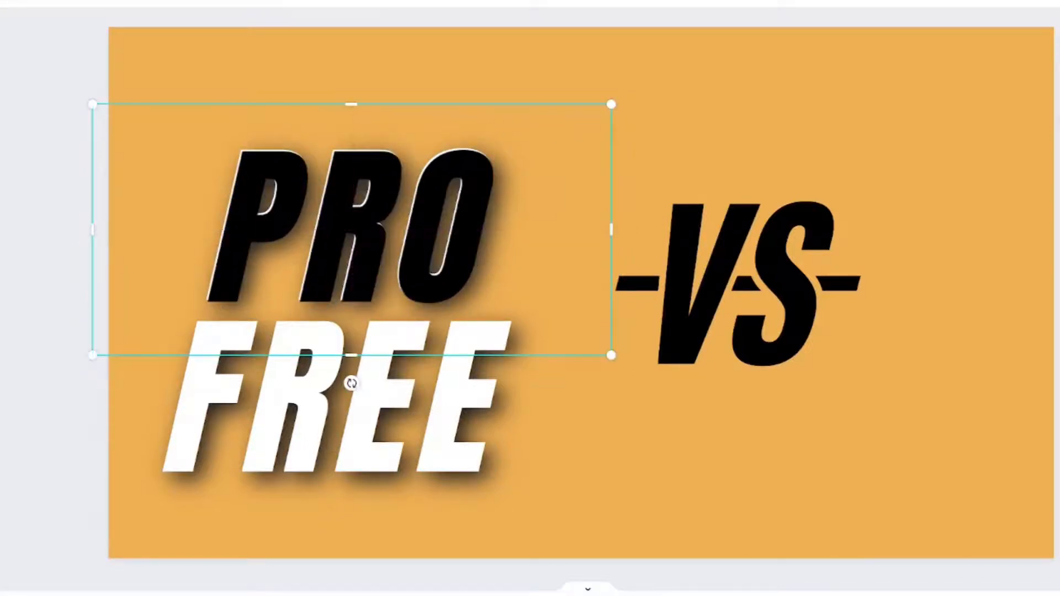
Step: Scale the black FREE image to match the white FREE text on page 2 and set it beside the text
drag(623, 217, 348, 345)
drag(631, 421, 461, 423)
drag(463, 239, 710, 144)
drag(555, 283, 435, 426)
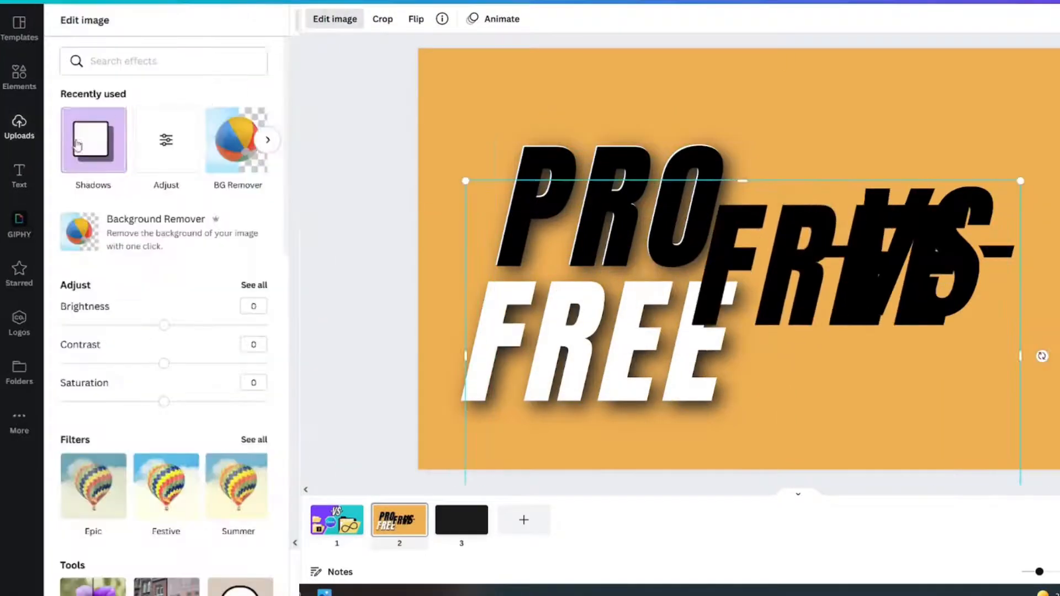
Step: Give the black FREE image a black glow of size 10, transparency 100 and blur 0, and move it below VS
click(78, 144)
click(167, 99)
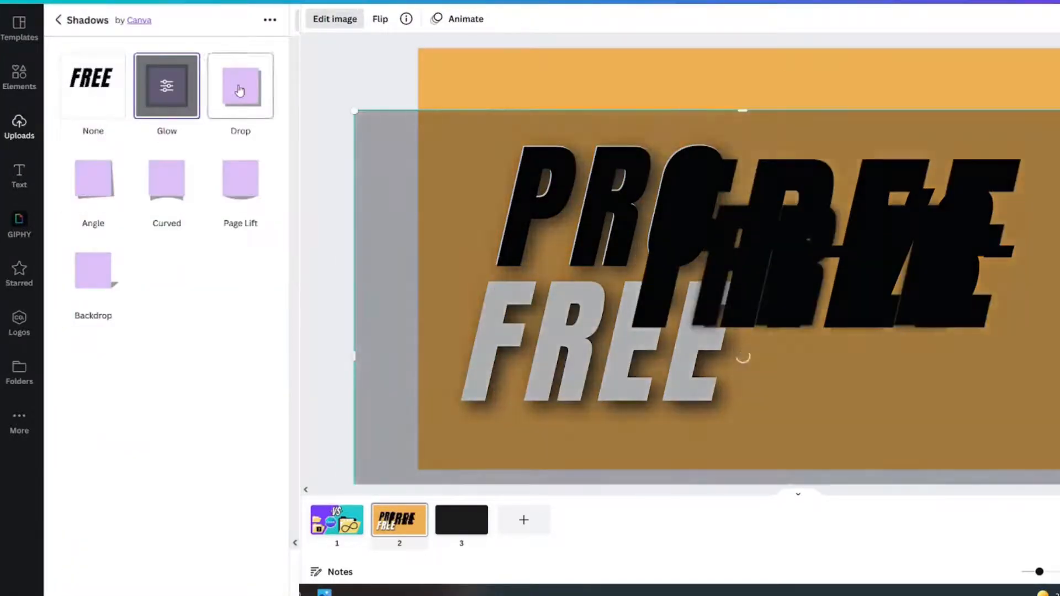
click(167, 91)
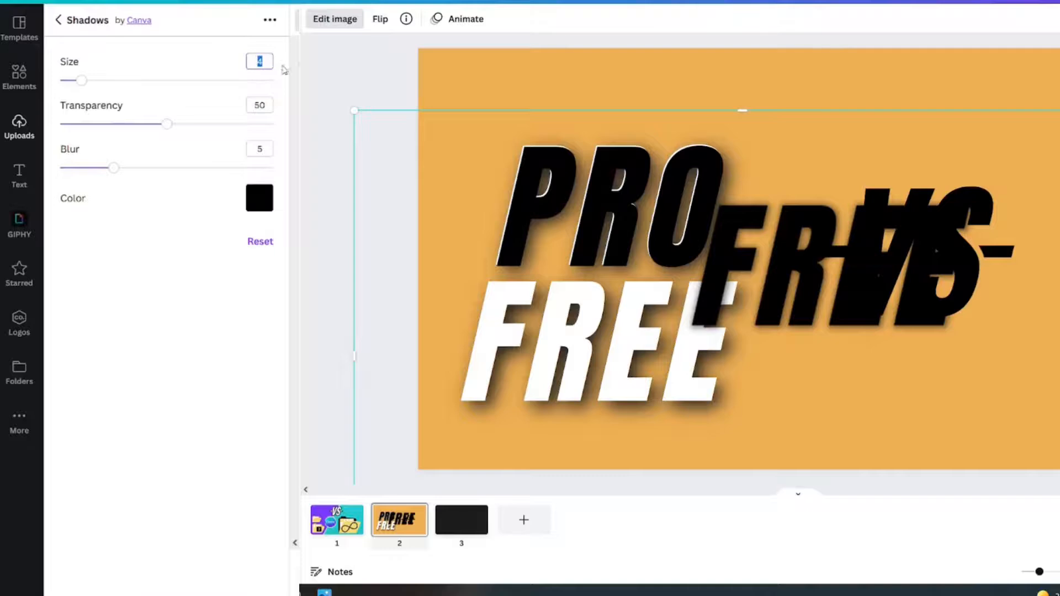
text(10)
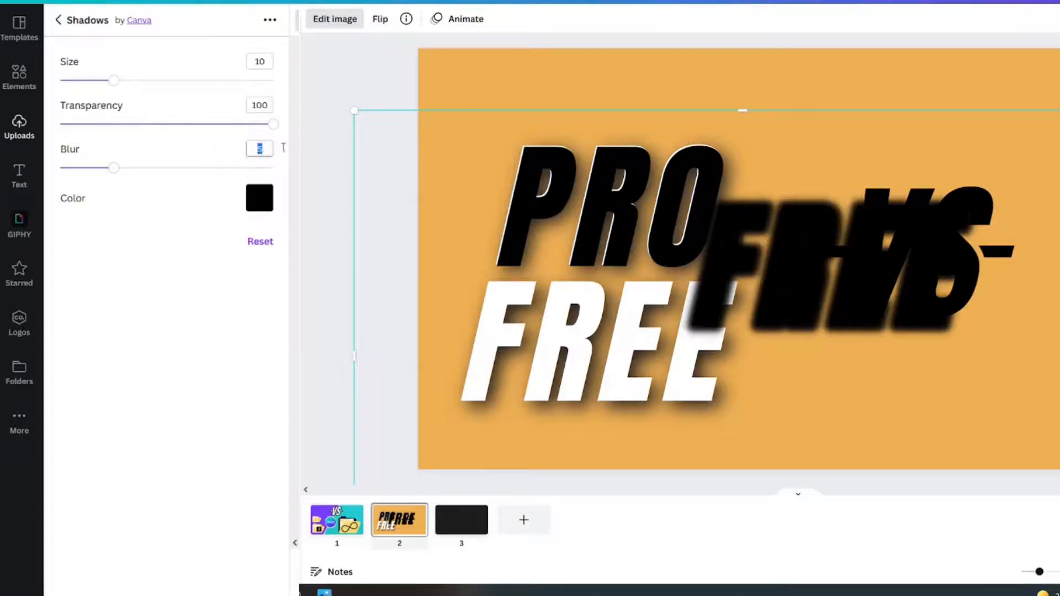
text(0)
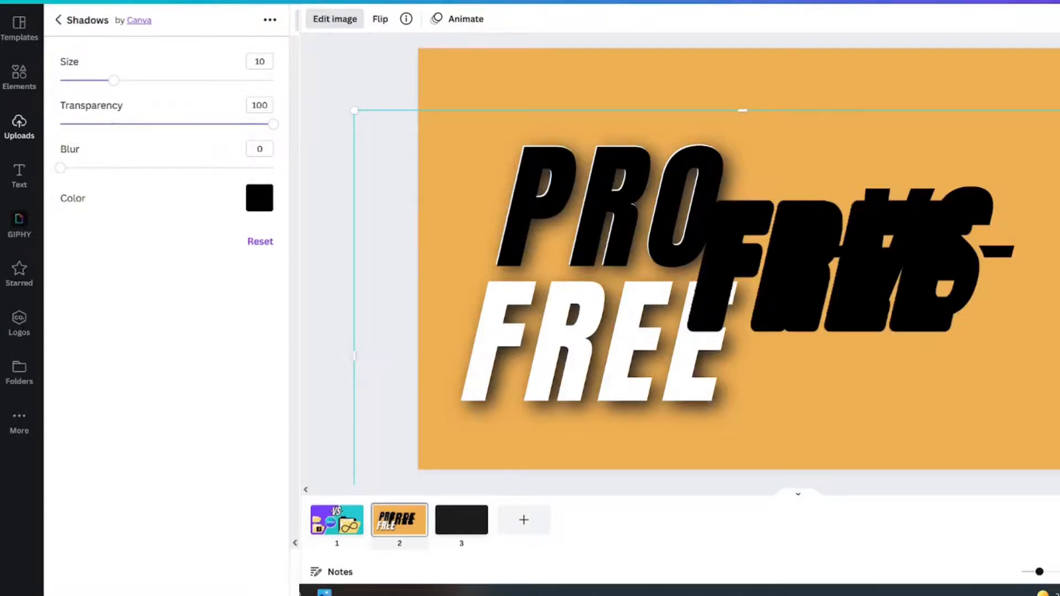
click(239, 562)
drag(812, 254, 889, 359)
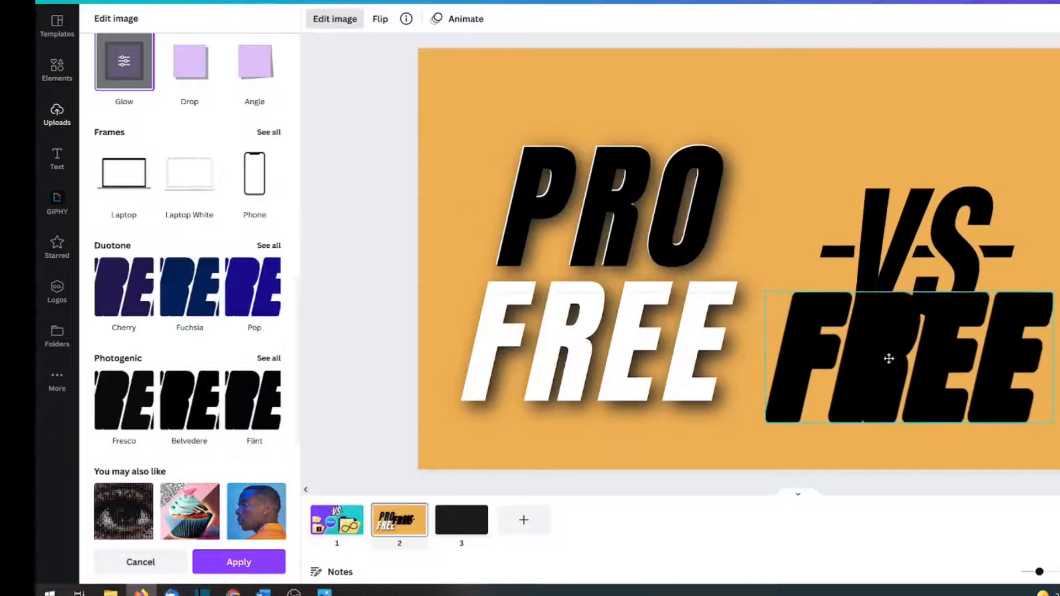
Step: Apply a black glow with size 10, transparency 100 and no blur to the black PRO image
click(600, 191)
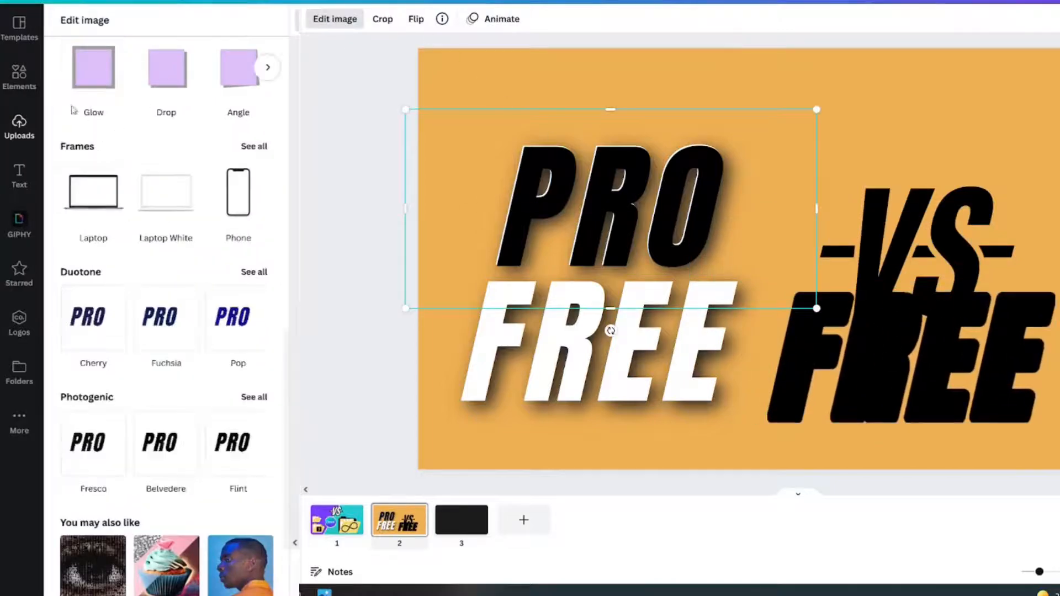
click(103, 77)
click(102, 76)
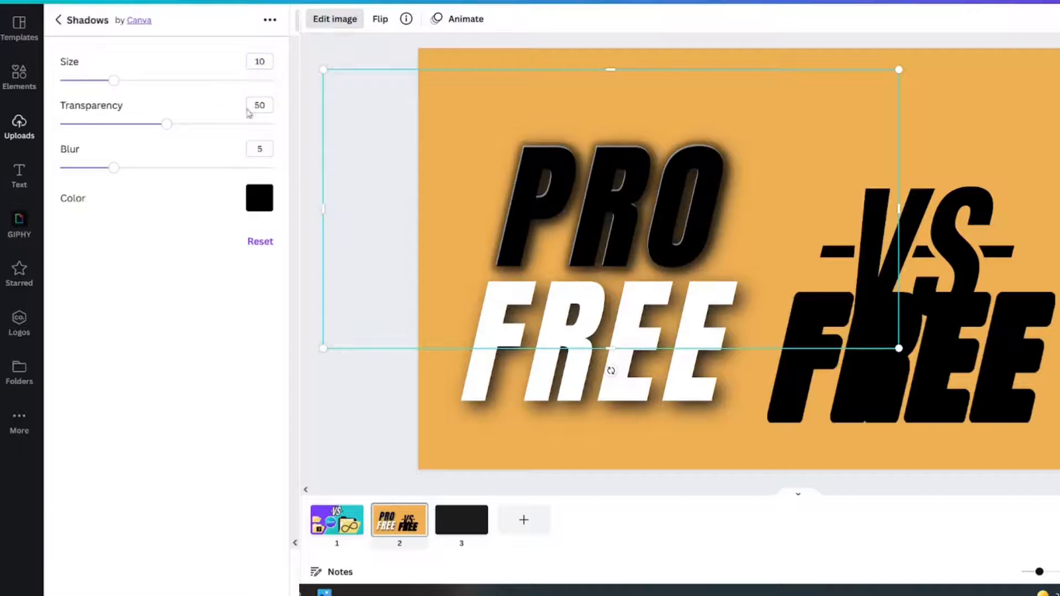
text(100)
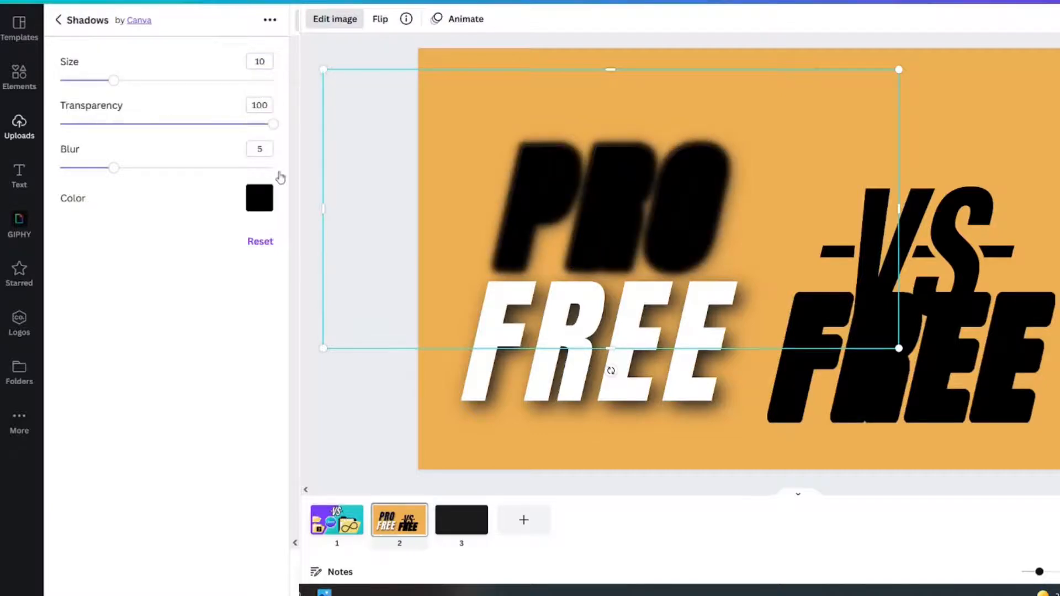
key(Return)
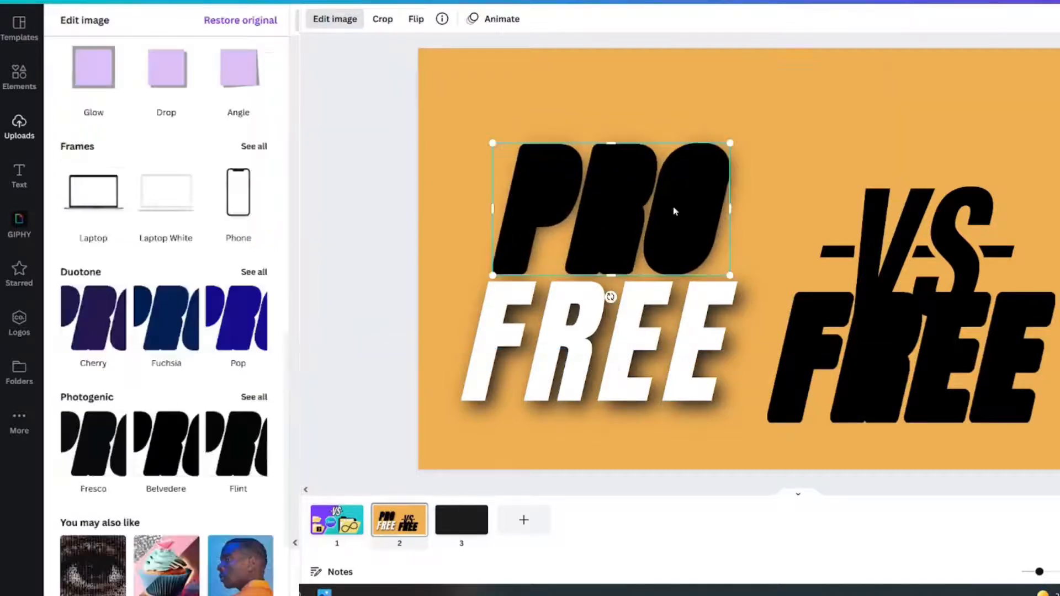
Step: Send the thickened black PRO image behind the white PRO text and nudge the text down and right to centre it within the outline
right_click(667, 204)
click(730, 316)
click(649, 204)
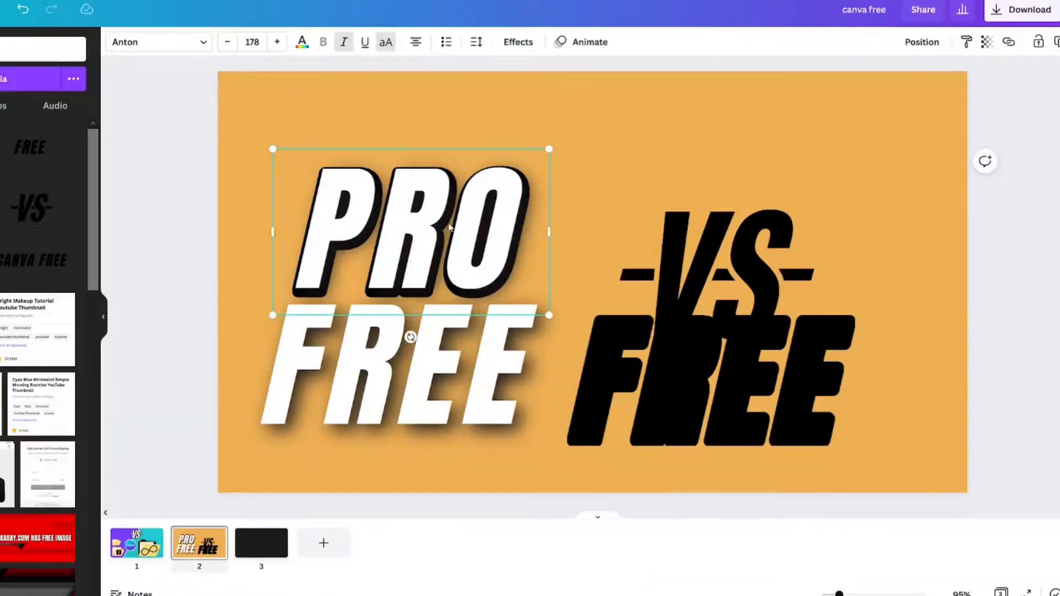
key(Down)
key(Down)
key(Down)
key(Down)
key(Right)
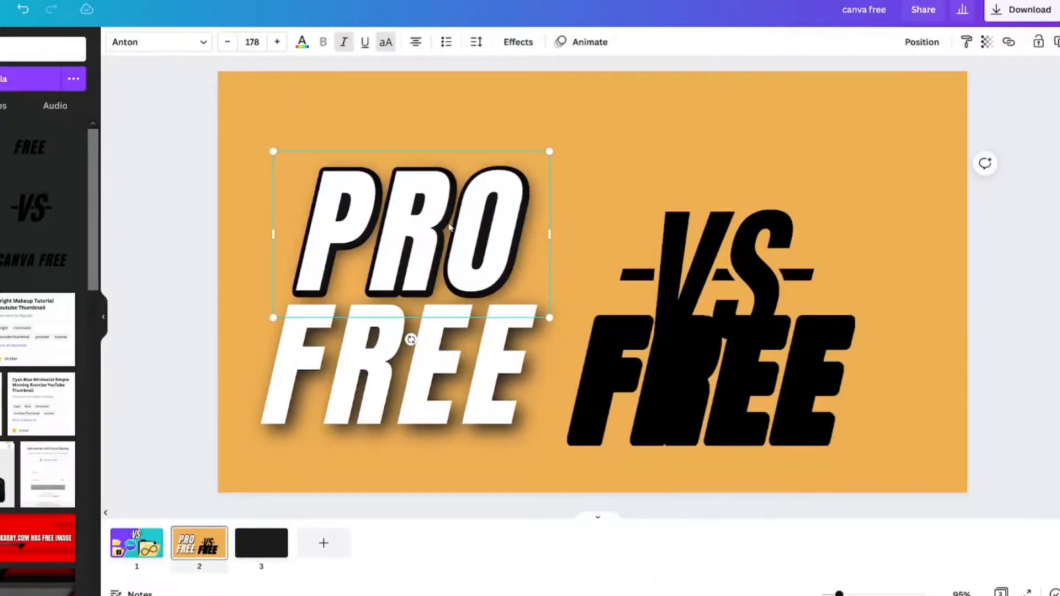
key(Down)
Step: Move the thickened black FREE image onto the white FREE text and send it behind the text as an outline
drag(742, 414, 437, 401)
right_click(436, 402)
click(501, 393)
click(494, 387)
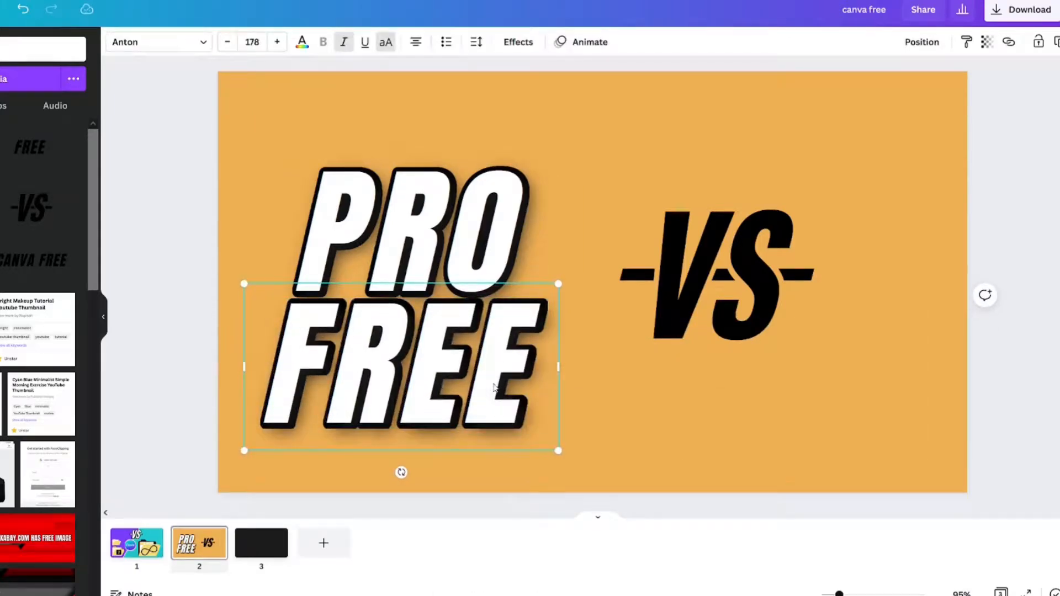
Step: Thicken the black VS image on page 2 with a solid black glow
click(676, 469)
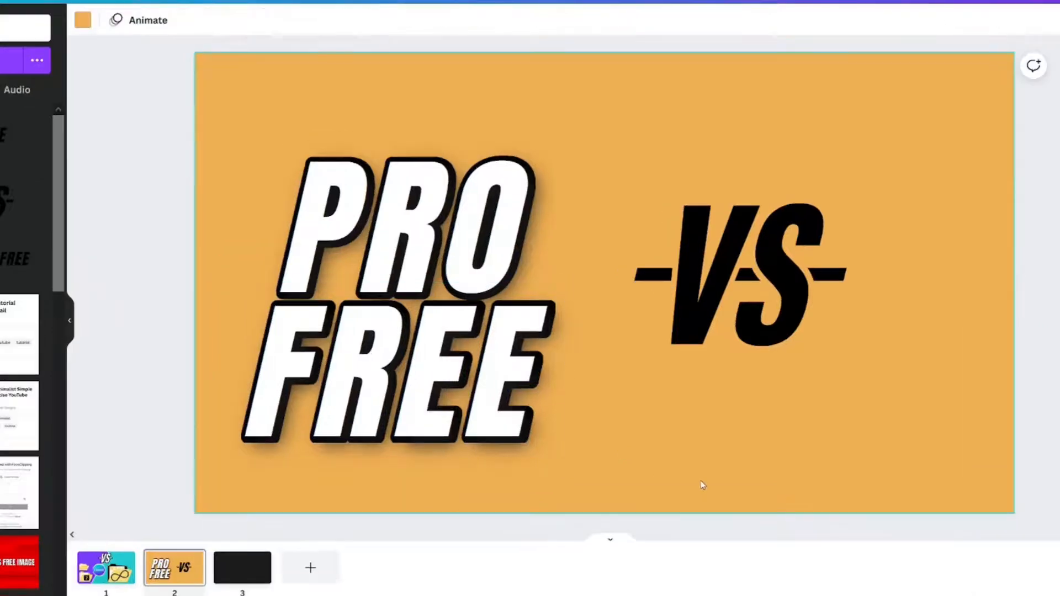
click(804, 315)
click(92, 21)
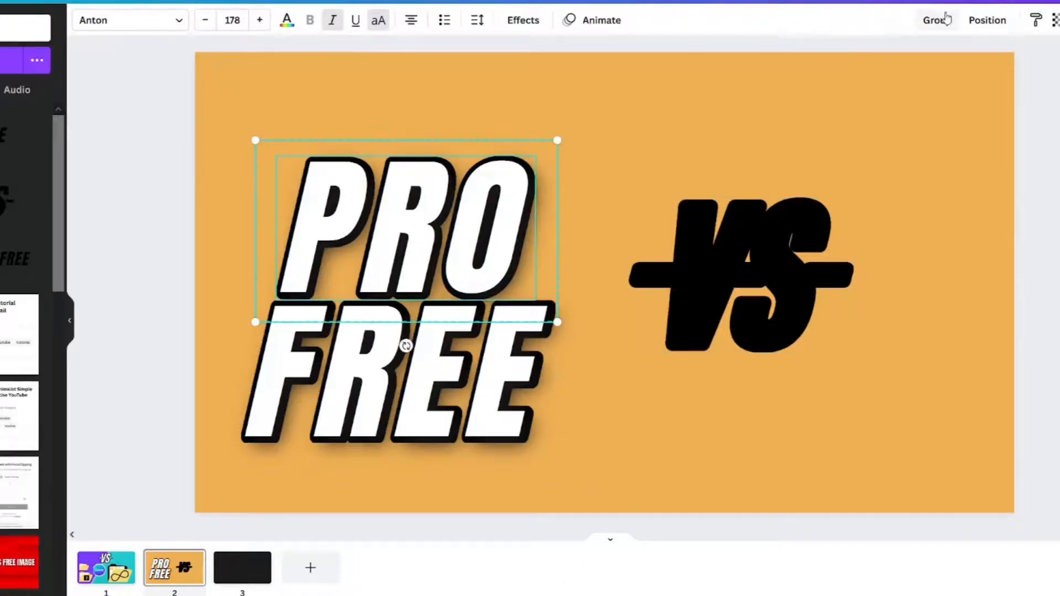
Step: Group PRO and FREE with their outlines and move both to page 1, FREE to the left of VS and PRO to its right
click(945, 19)
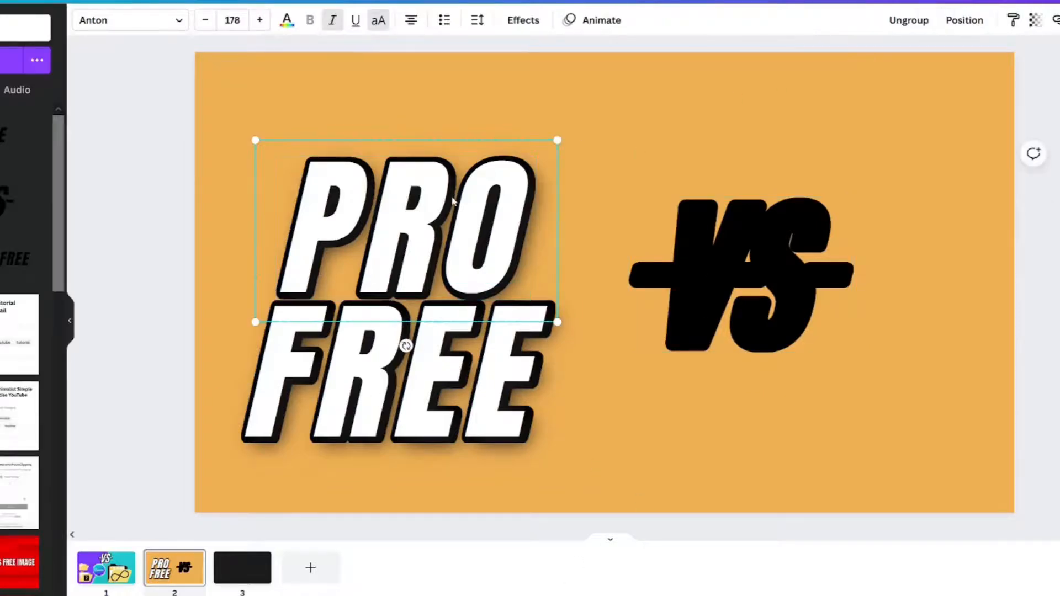
drag(453, 202, 894, 110)
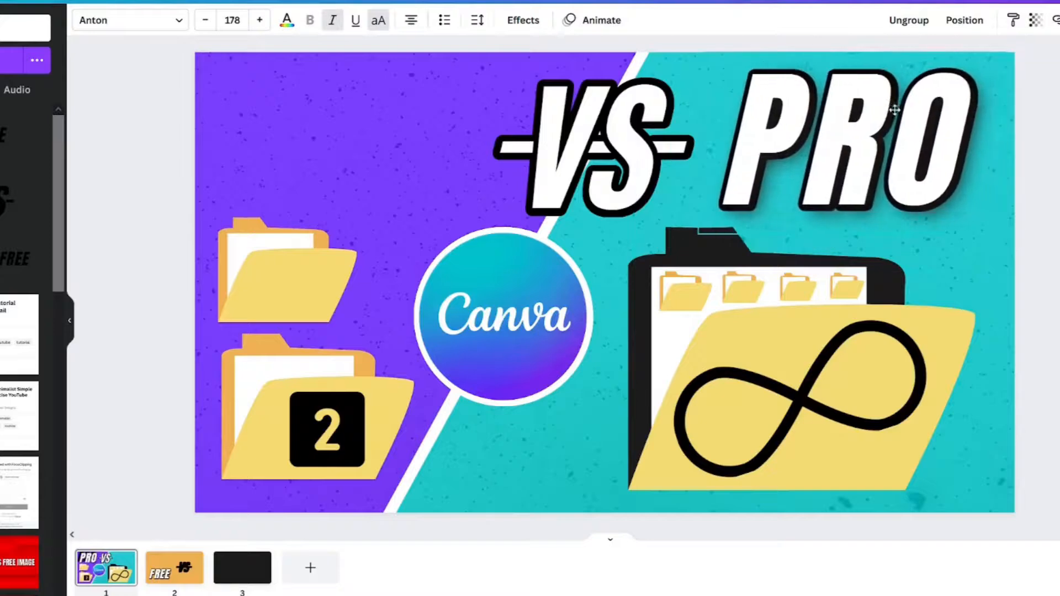
drag(433, 201, 455, 444)
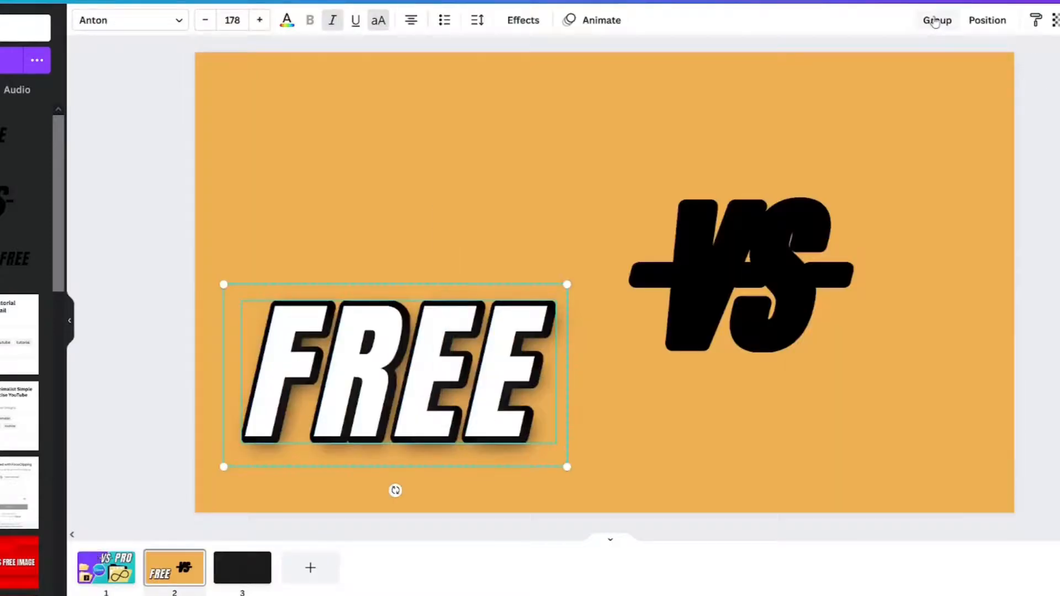
click(935, 21)
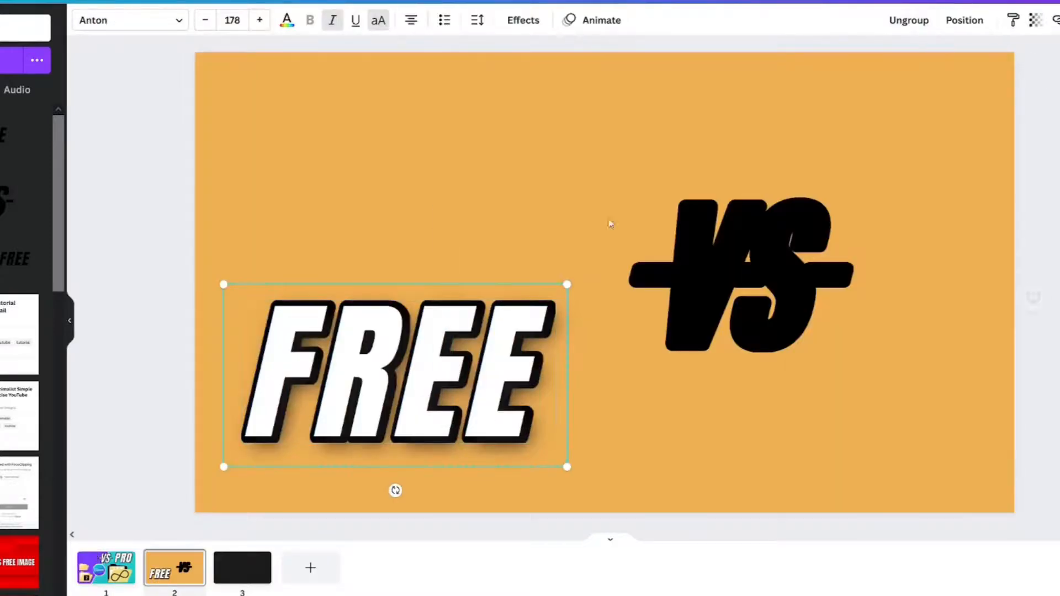
drag(451, 323, 417, 89)
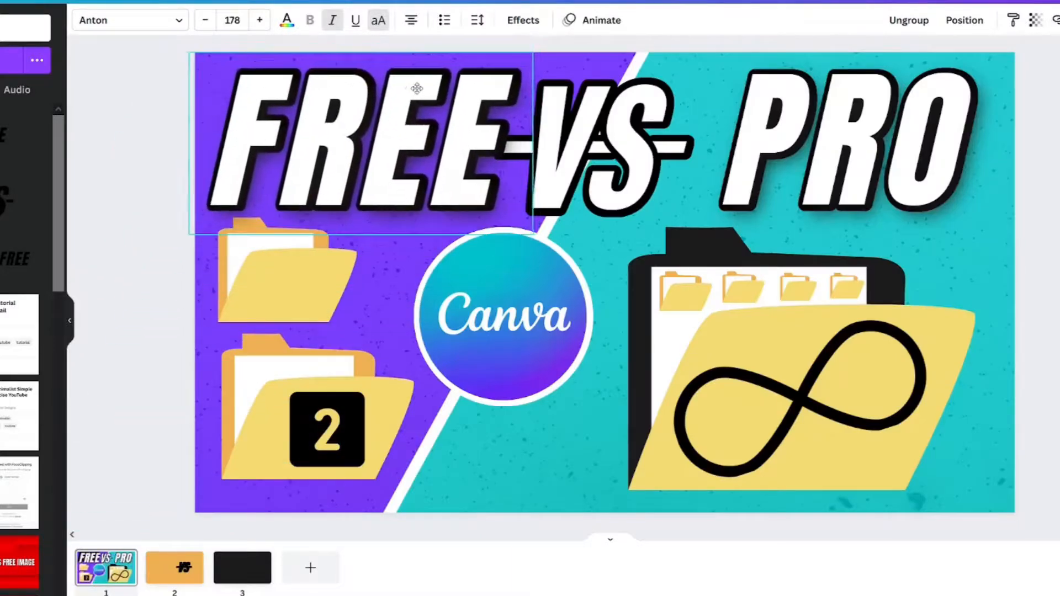
Step: Shift VS slightly to the right on page 1 and scale the outlined FREE down a little to clear it
click(637, 138)
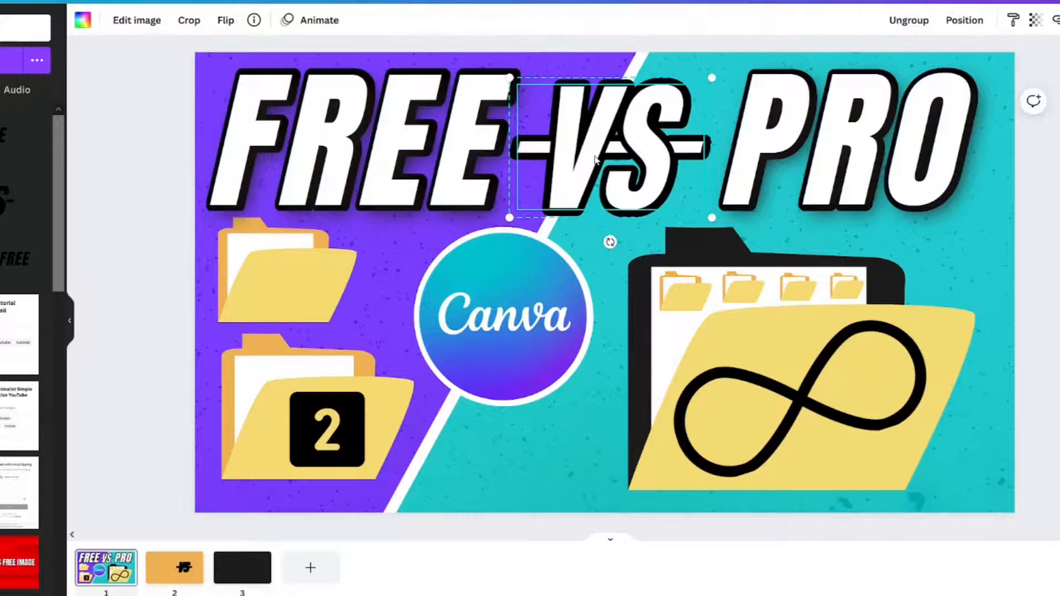
click(366, 144)
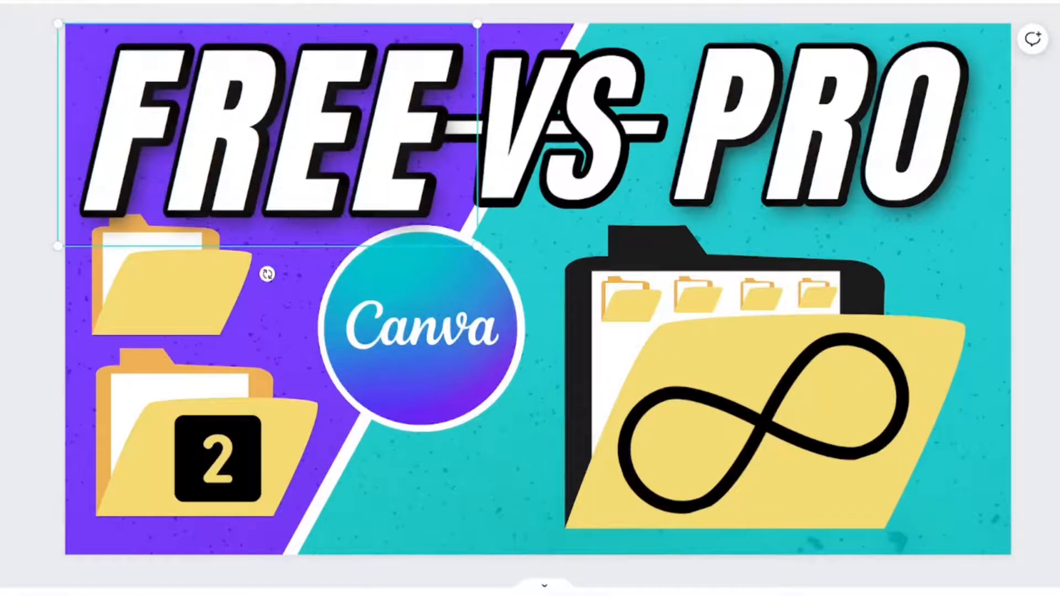
drag(477, 246, 454, 234)
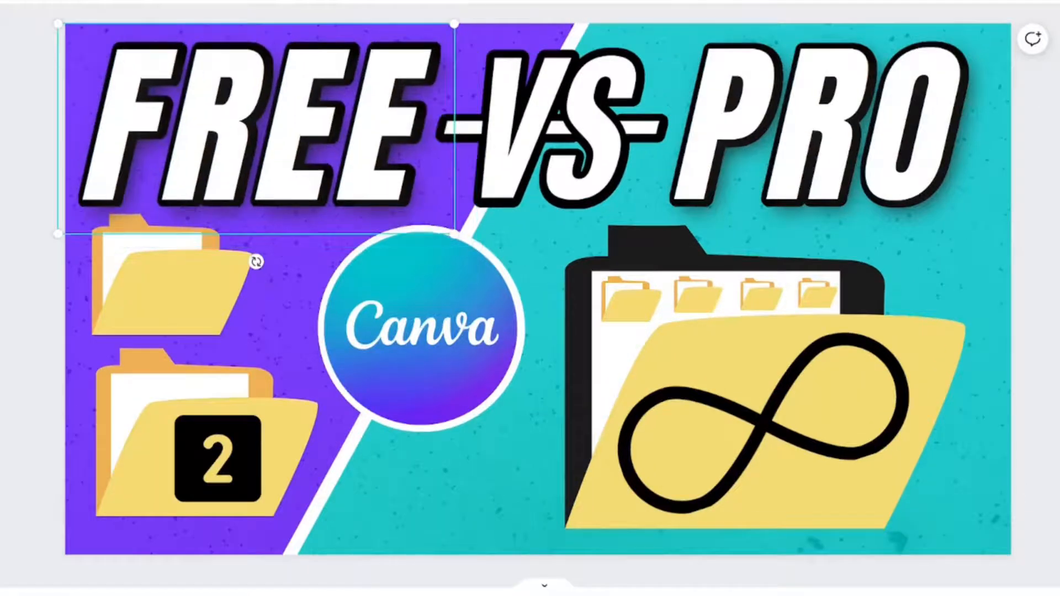
Step: Select the outlined FREE and PRO together and enlarge them slightly
shift+click(790, 152)
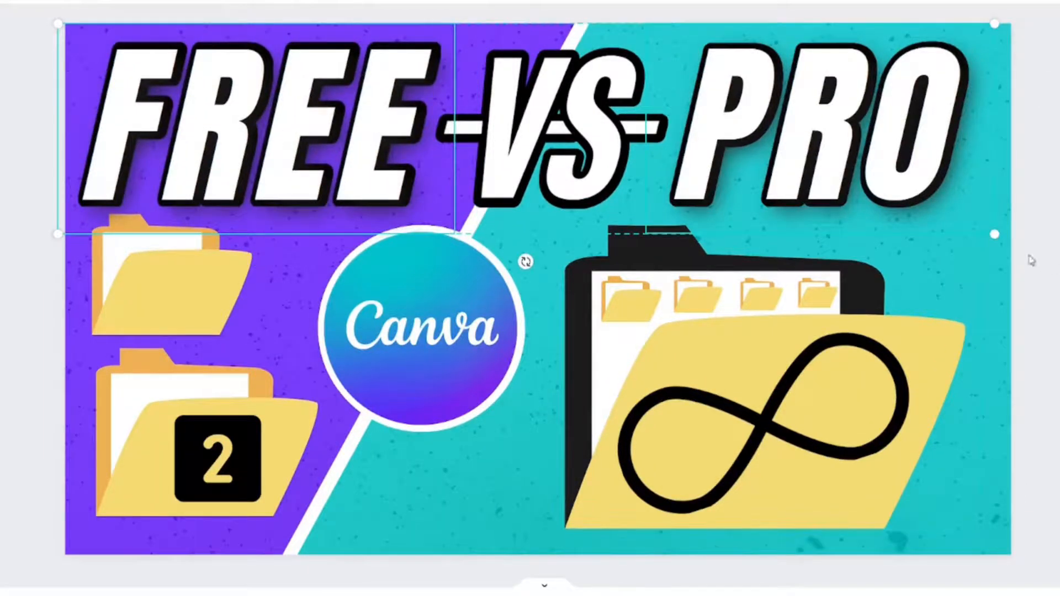
drag(996, 237, 1043, 267)
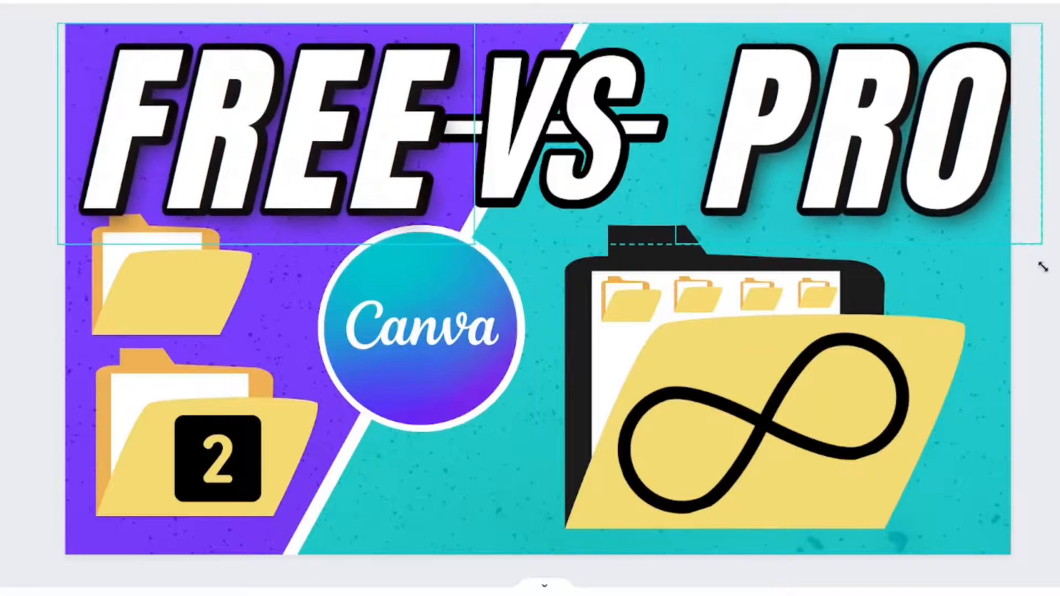
click(22, 372)
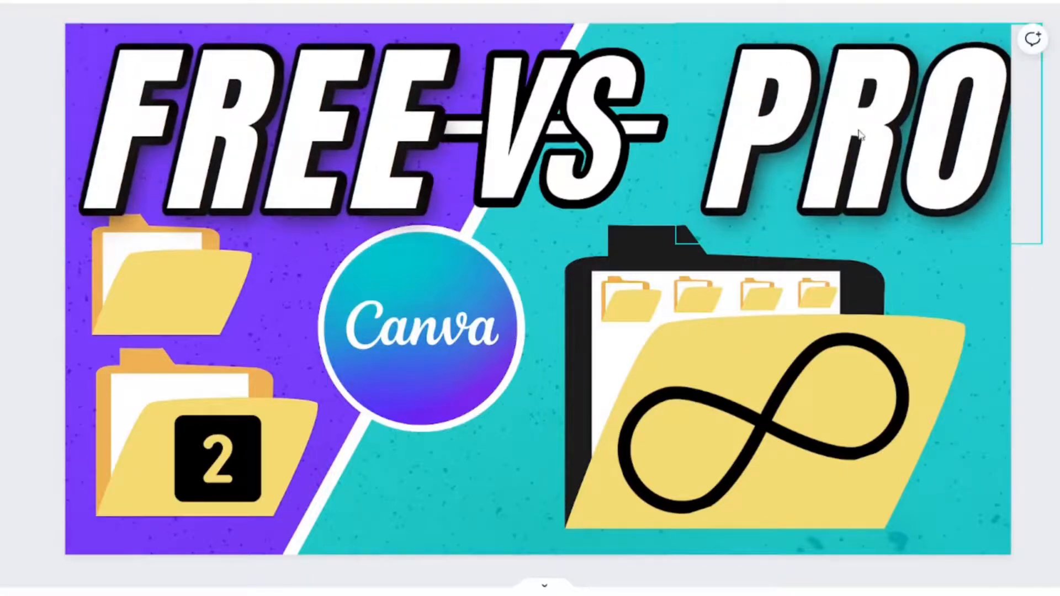
Step: Move the outlined PRO up against VS, and shift FREE, VS and PRO together to centre the heading
drag(860, 135, 802, 127)
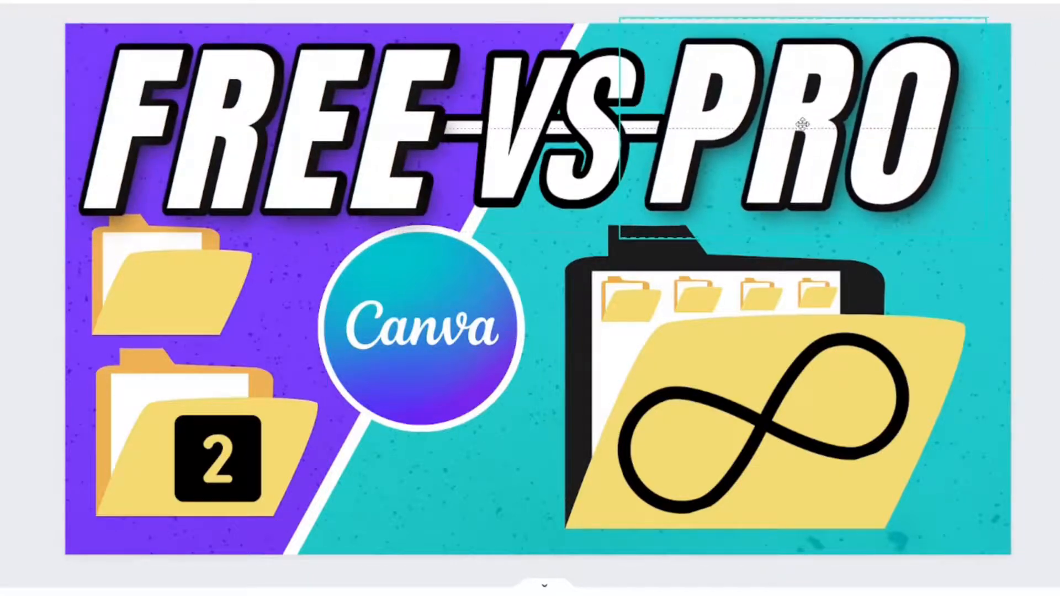
click(151, 138)
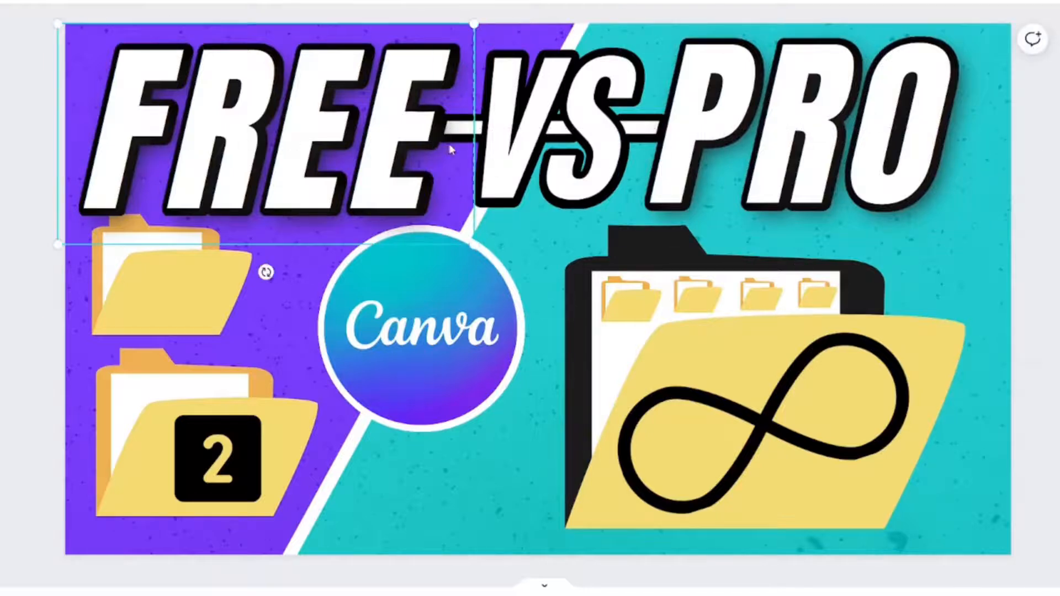
shift+click(491, 138)
shift+click(820, 126)
drag(822, 129, 828, 125)
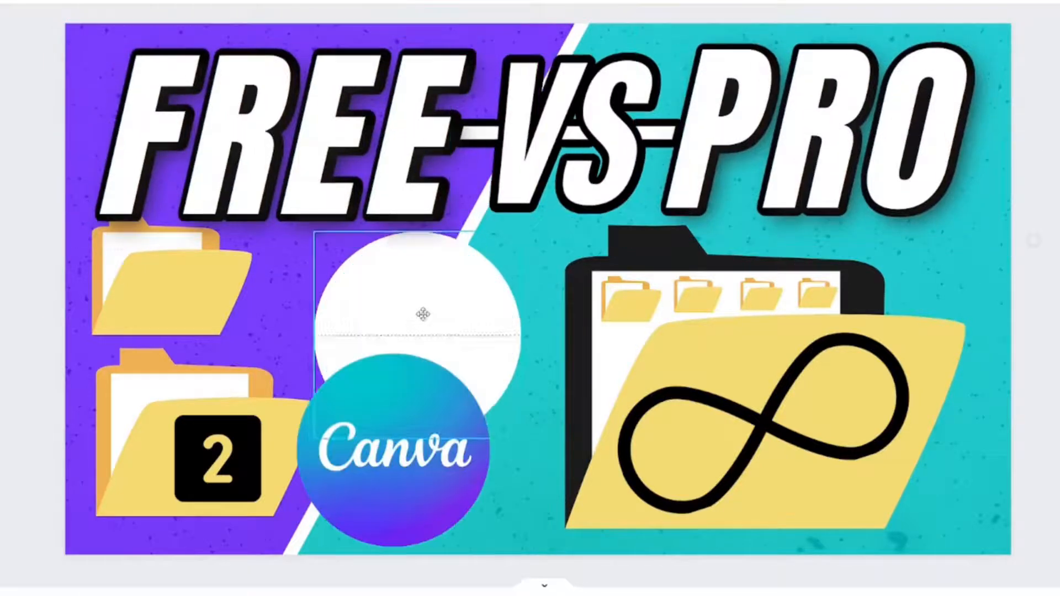
Step: Reposition the white circle below the heading and place the Canva logo back on top of it
drag(423, 314, 419, 327)
drag(393, 489, 422, 374)
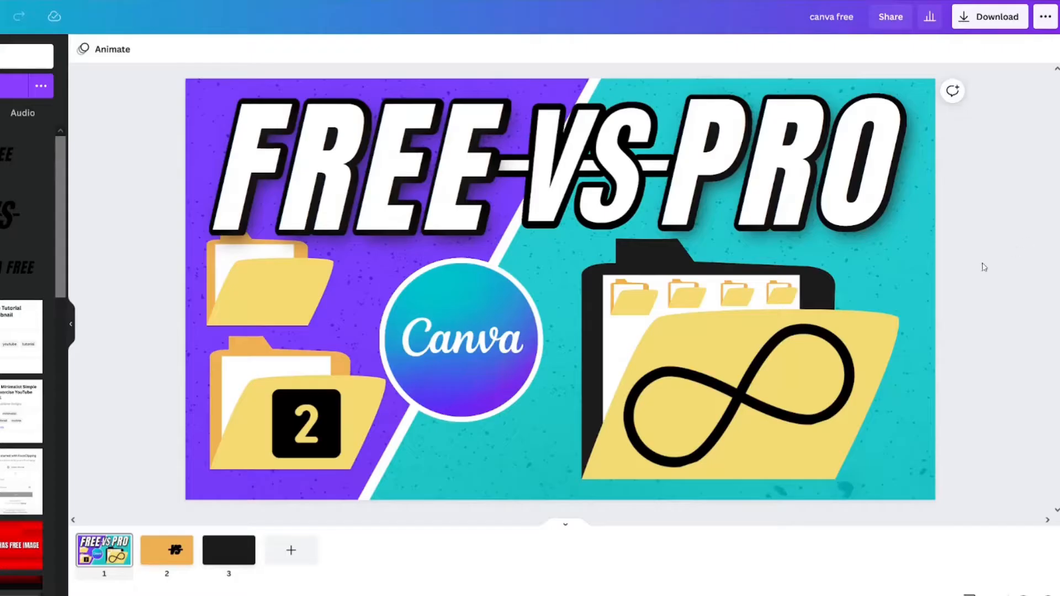
Step: Download only page 1 as a PNG at size 1 without a transparent background
click(988, 17)
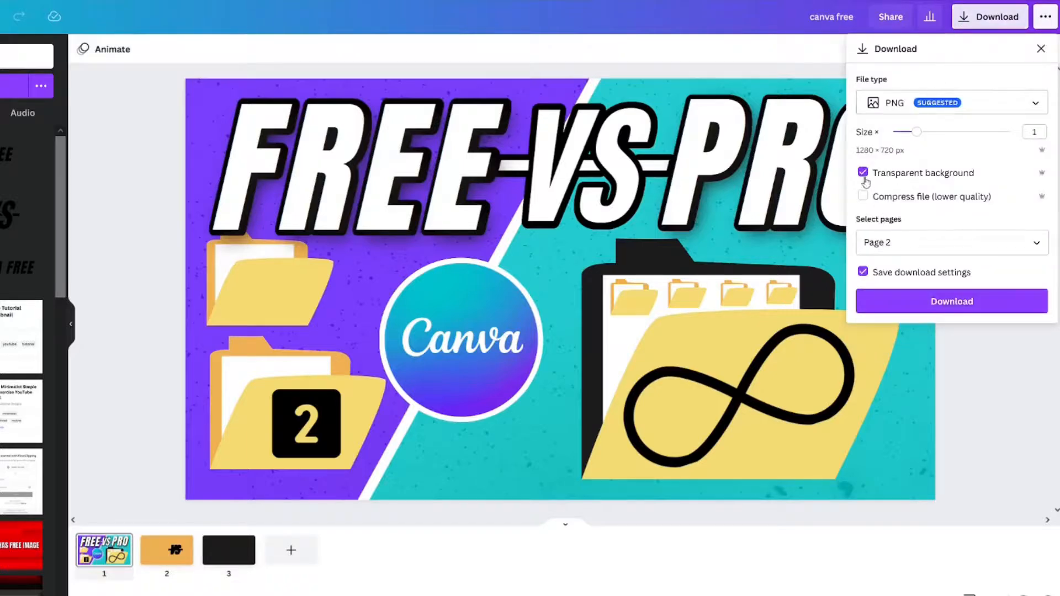
click(898, 248)
click(910, 313)
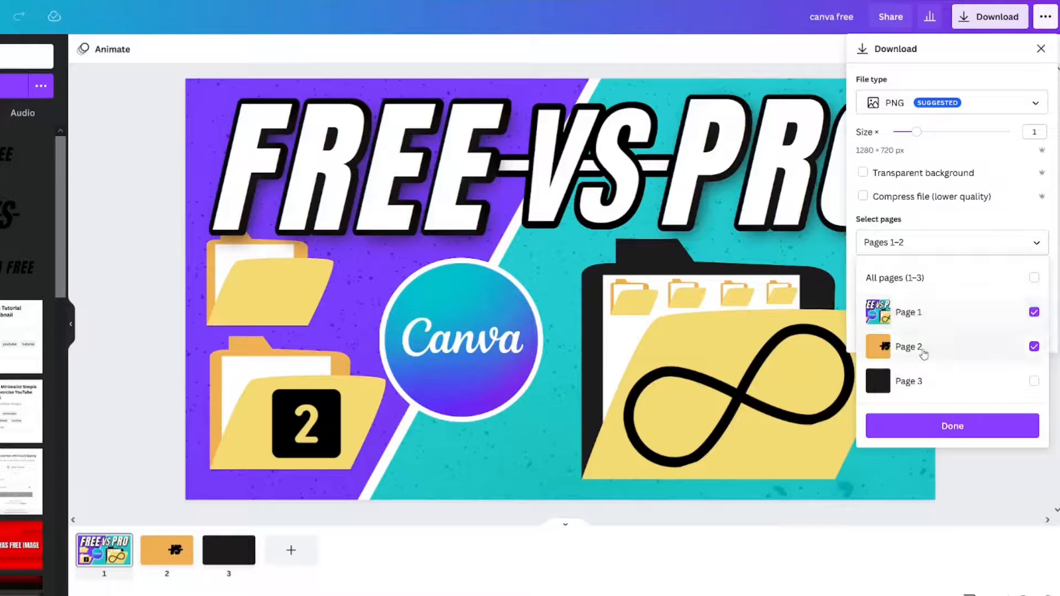
click(952, 426)
click(948, 300)
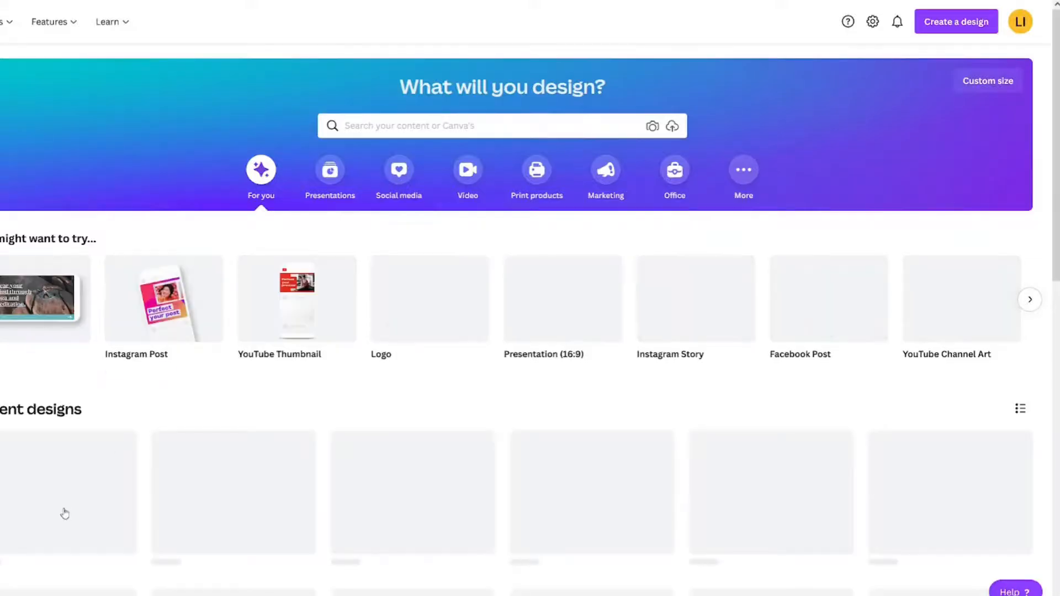
Step: Open the TCC THUMBNAILS MARCH 2022 design and upload the downloaded FREE VS PRO thumbnail image to it
click(238, 512)
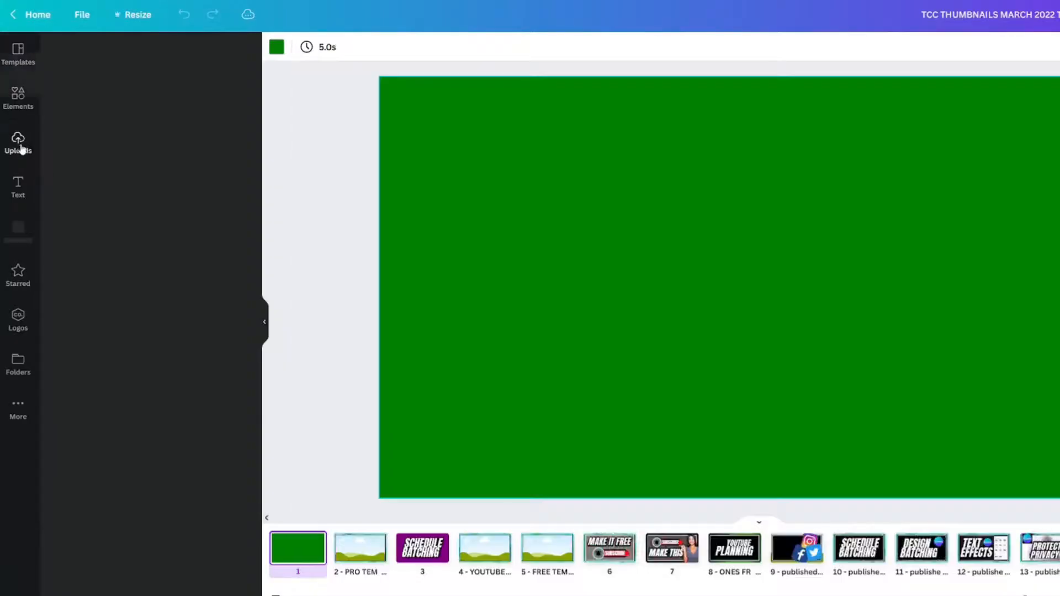
click(18, 145)
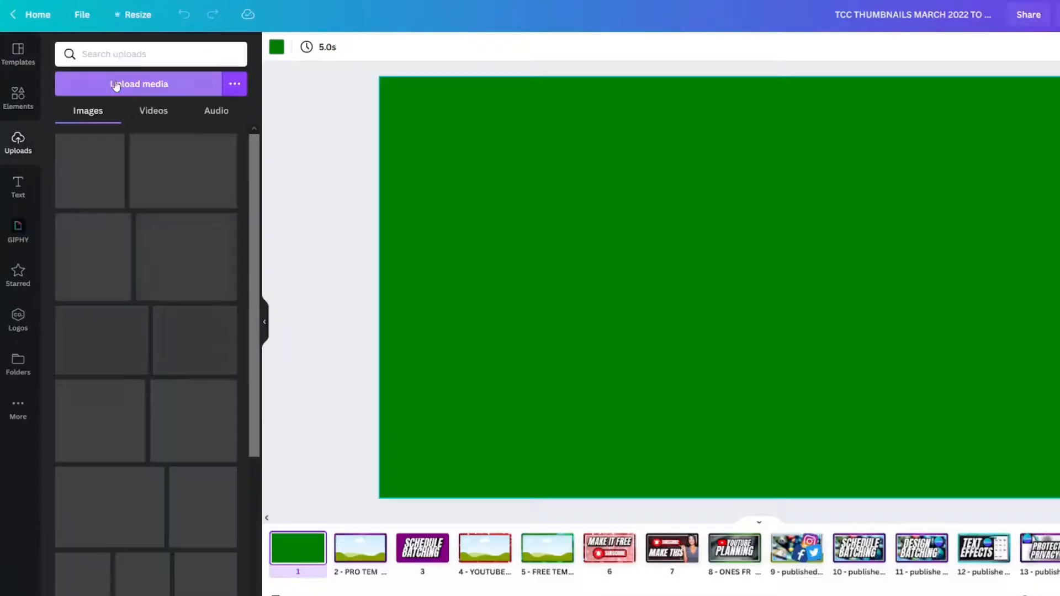
click(116, 85)
double_click(397, 94)
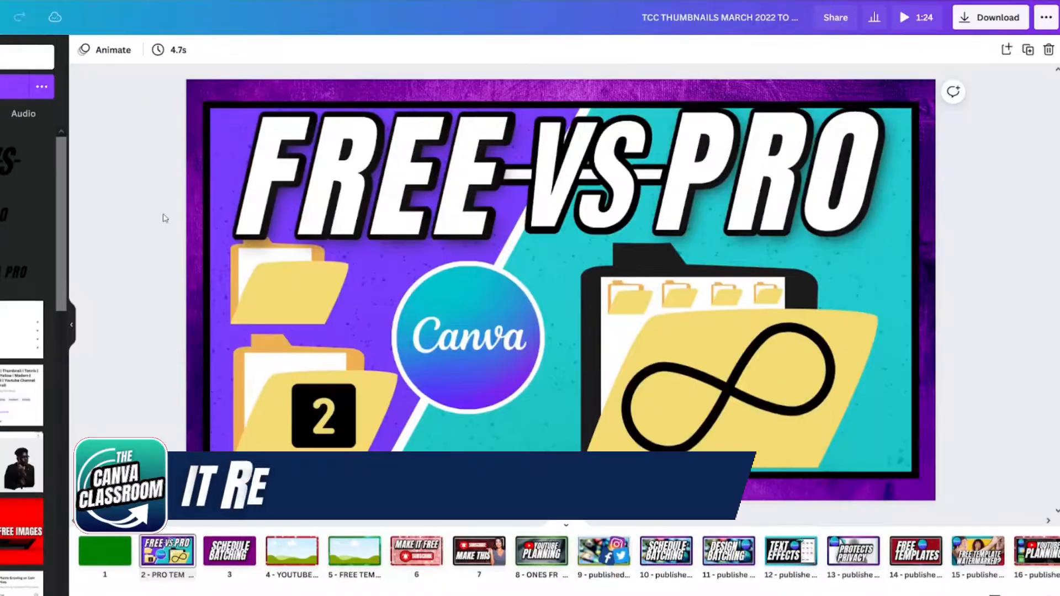
Step: Detach the FREE VS PRO image from its frame on the PRO TEMPLATE page and delete the empty frame
right_click(654, 224)
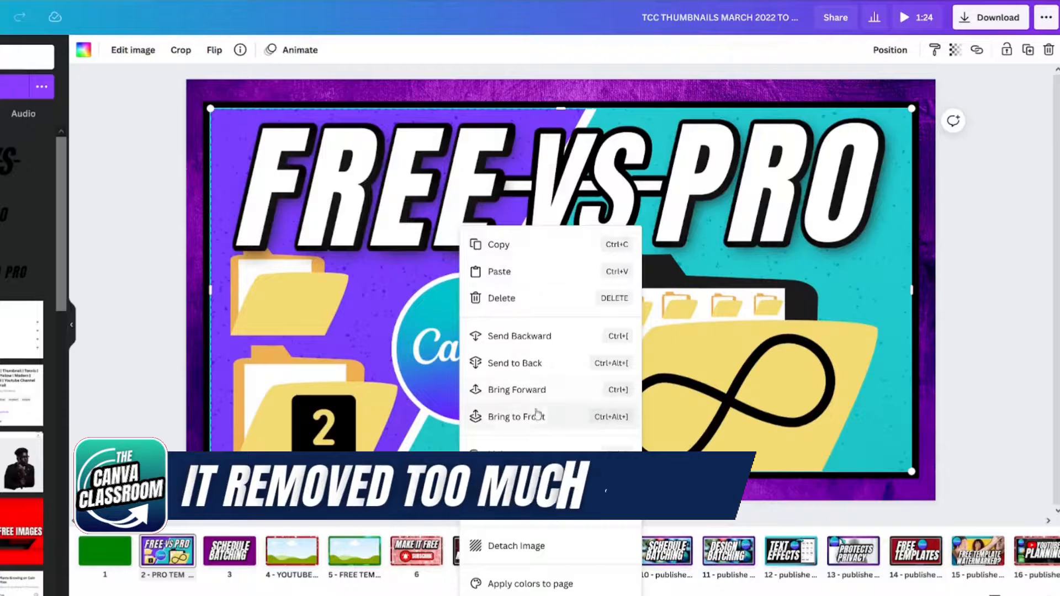
click(497, 547)
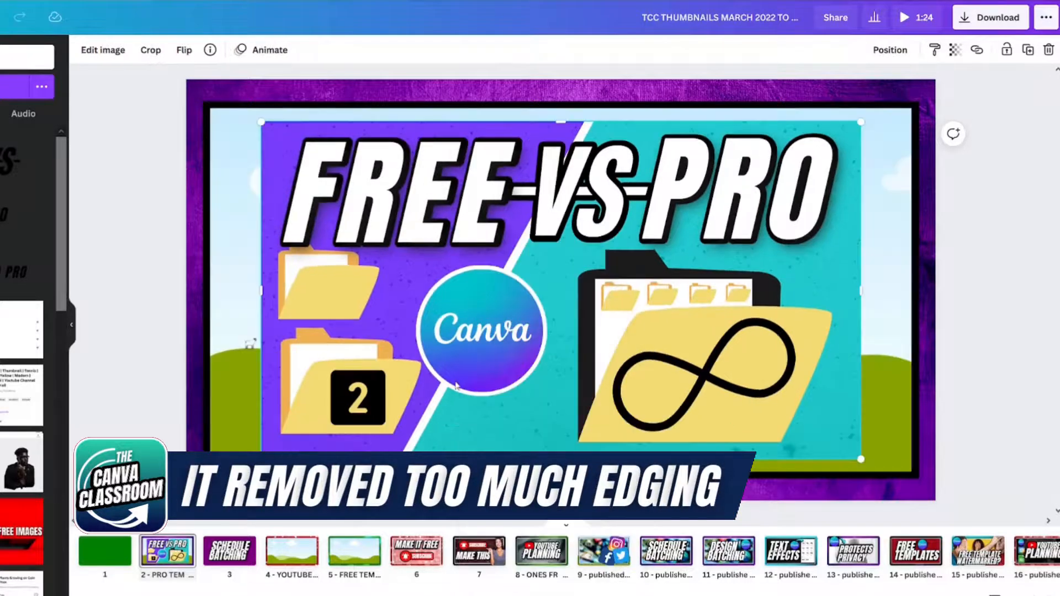
click(239, 269)
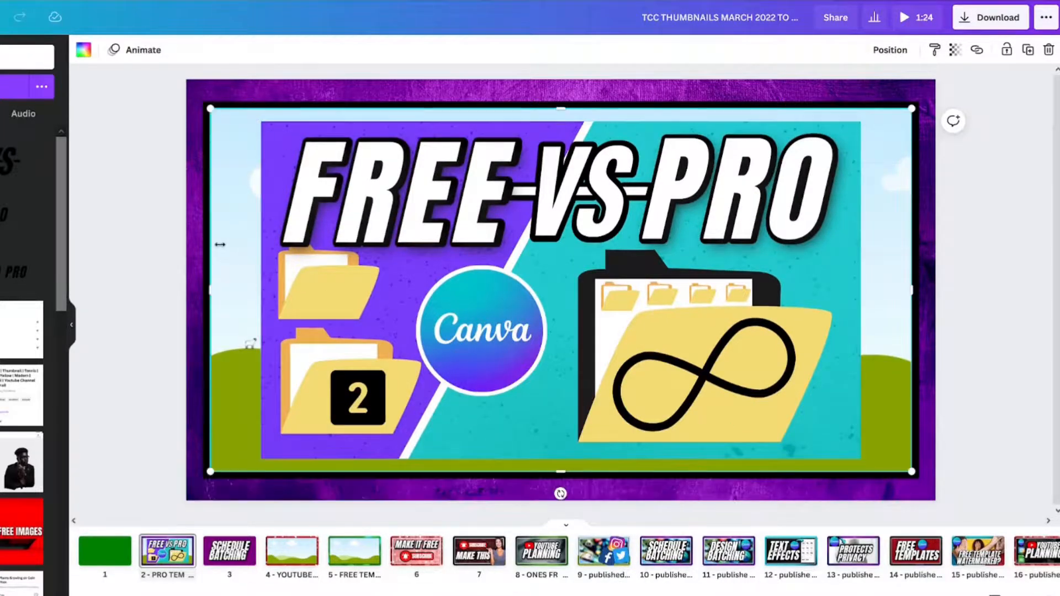
key(Delete)
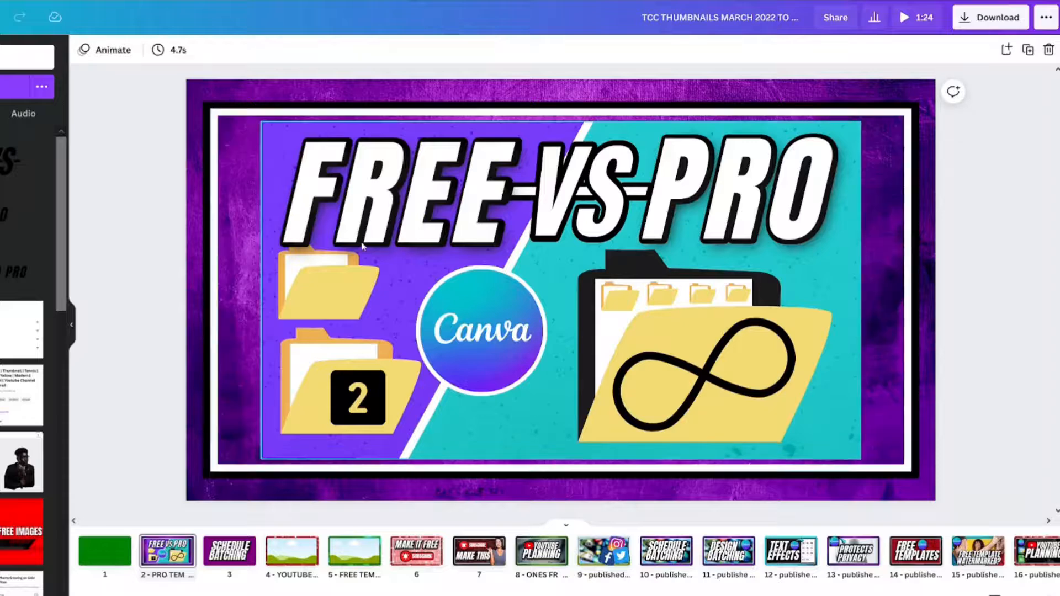
Step: Enlarge the FREE VS PRO image to nearly fill page 2, centre it both ways and crop its top and bottom edges slightly
drag(358, 235, 295, 208)
drag(793, 445, 934, 498)
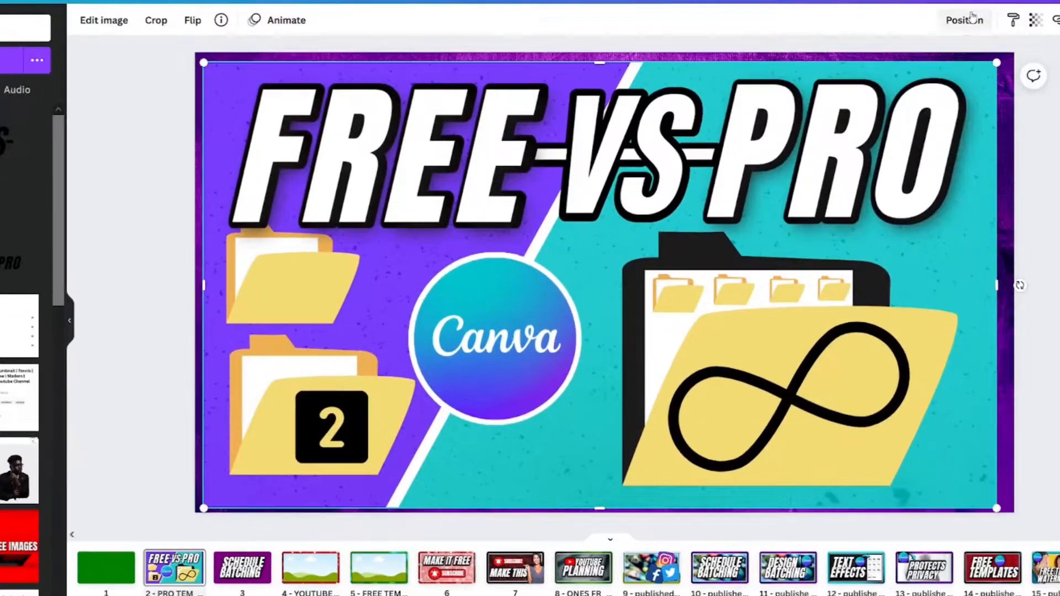
click(967, 20)
click(883, 168)
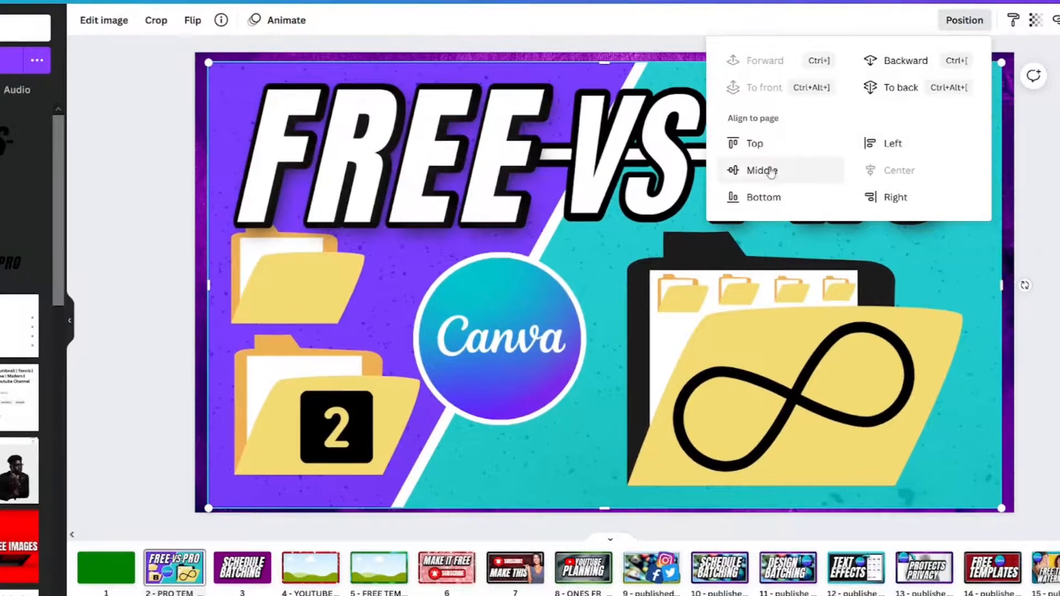
click(761, 170)
drag(605, 505, 611, 495)
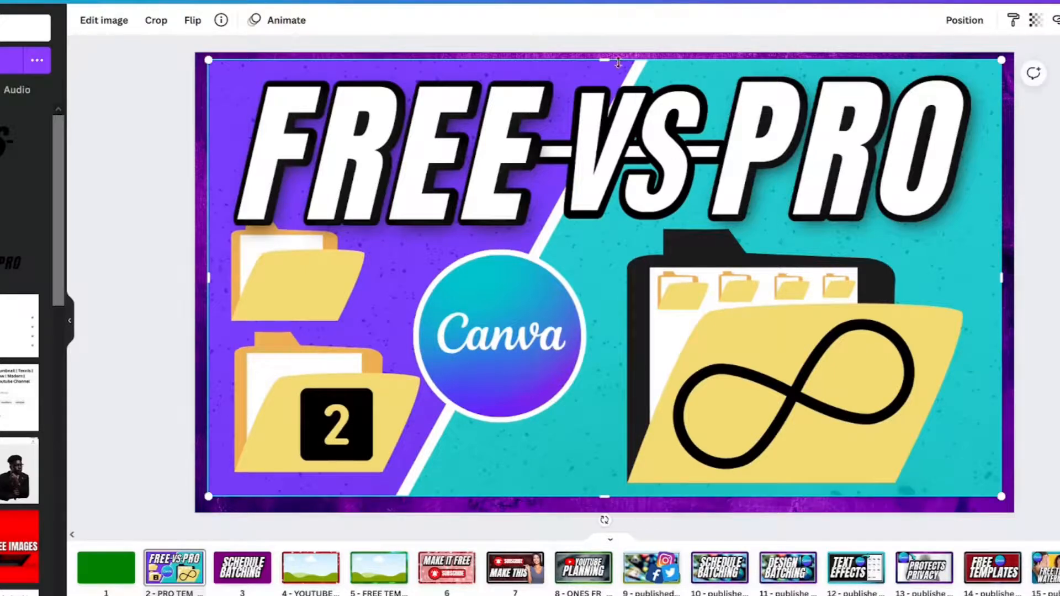
drag(610, 59, 609, 65)
click(965, 20)
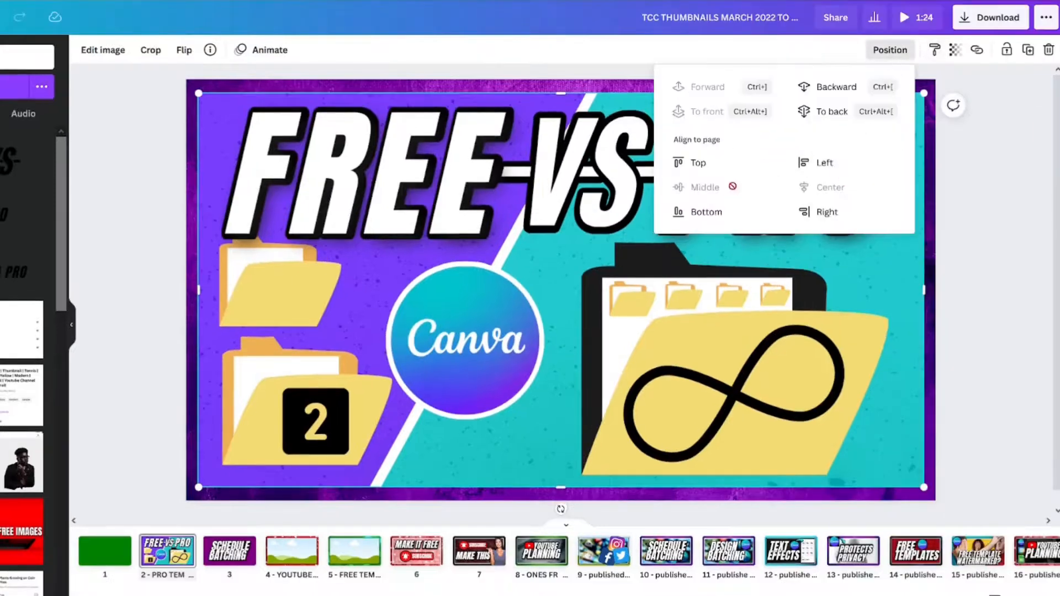
Step: Send the FREE VS PRO image backward behind the template's white and black border frames
right_click(618, 266)
click(675, 374)
right_click(594, 236)
click(647, 348)
click(396, 292)
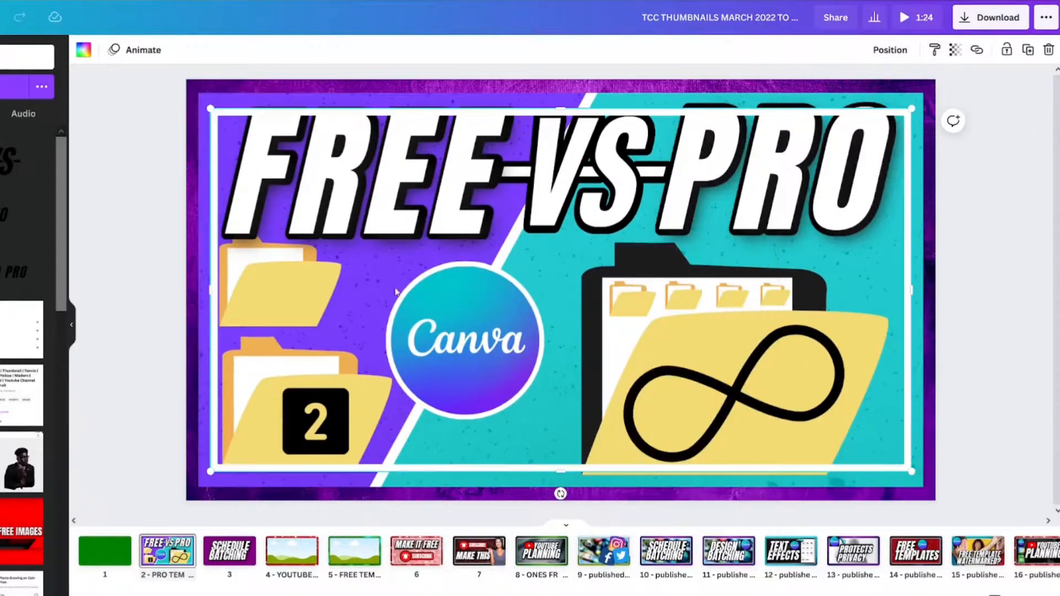
right_click(254, 95)
click(330, 213)
Step: Stretch the black and white border frames outward so they surround the edges of the FREE VS PRO image
click(470, 103)
drag(569, 100, 572, 84)
drag(199, 174, 189, 174)
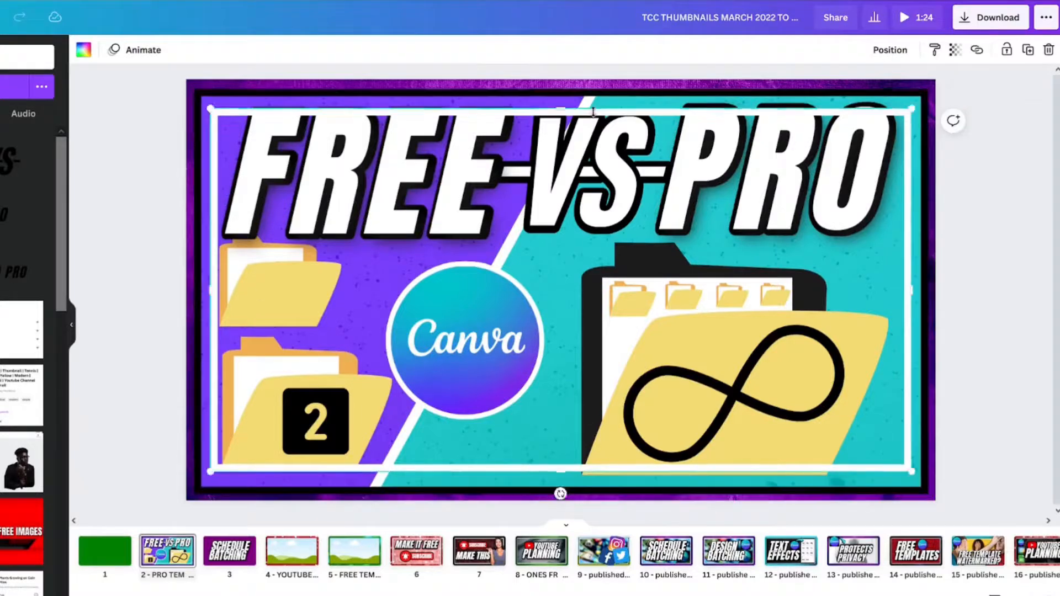
drag(593, 112, 594, 94)
drag(558, 471, 558, 489)
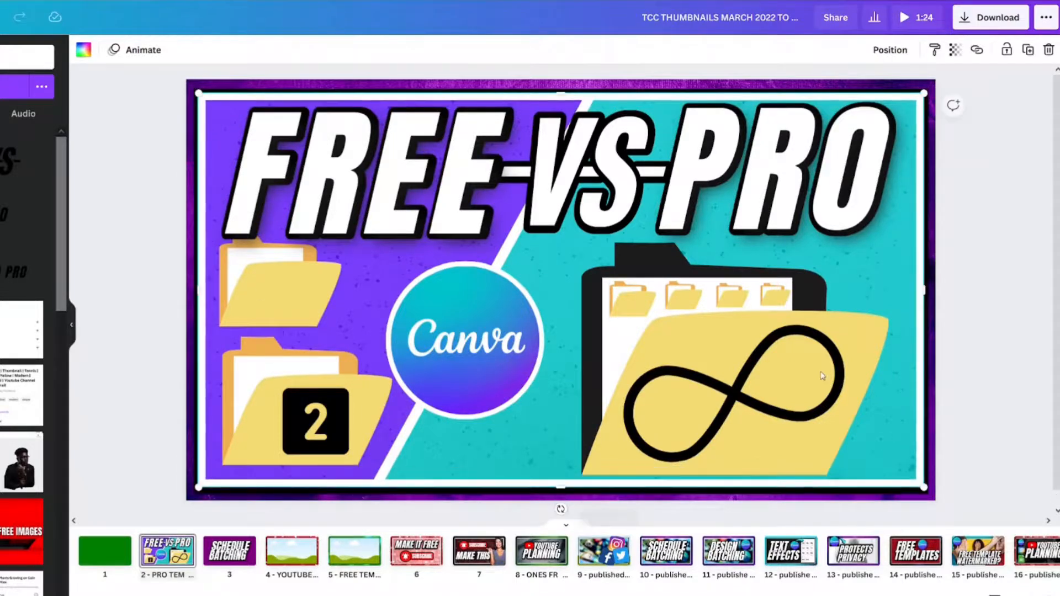
click(1025, 185)
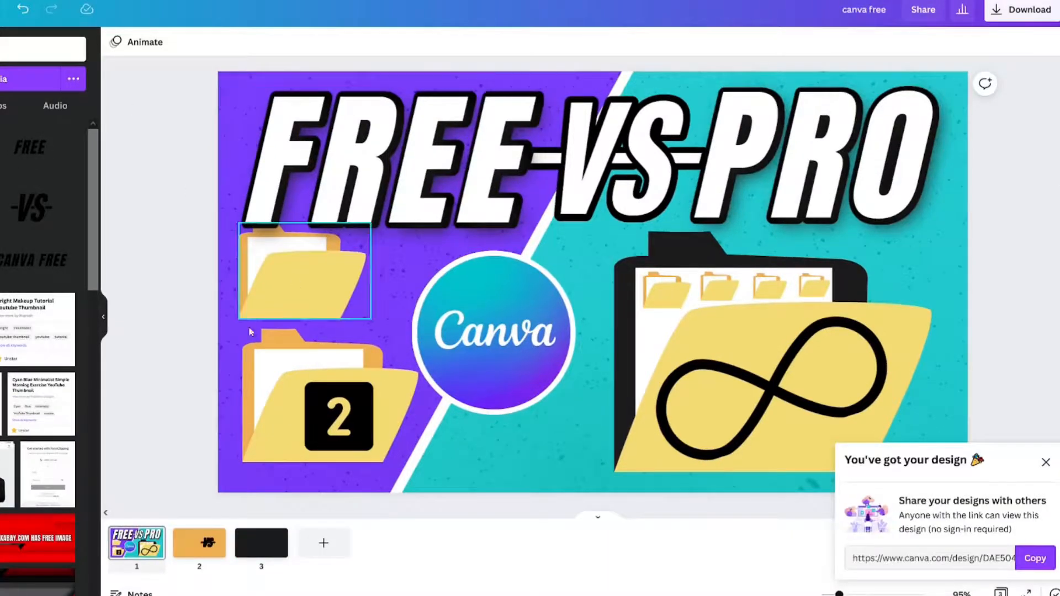
Step: Copy page 1 of the canva free design and paste it into the TCC thumbnails design after page 2, adding a page there
click(129, 557)
click(130, 557)
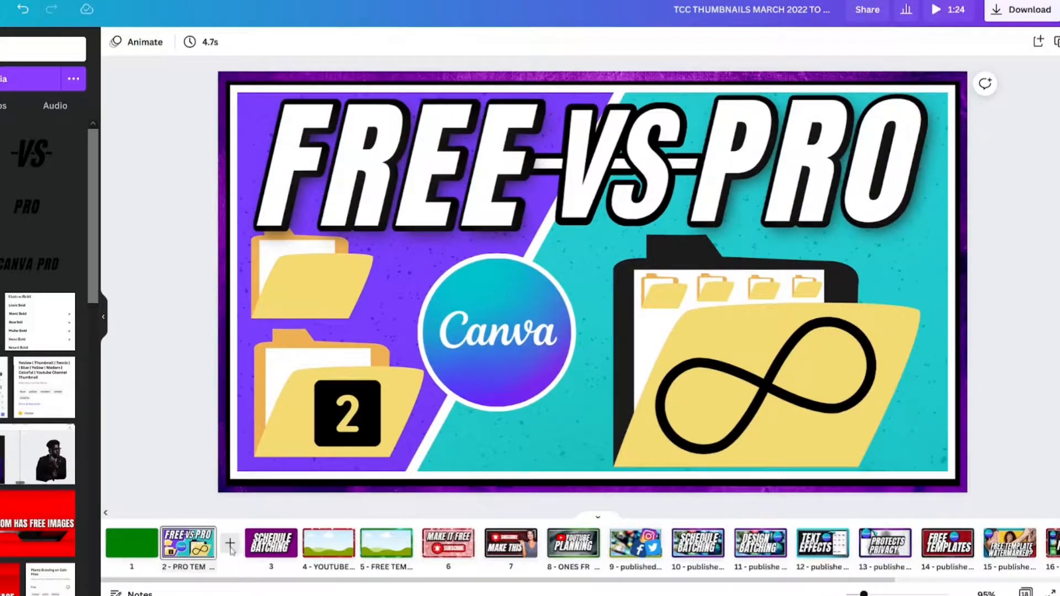
click(230, 550)
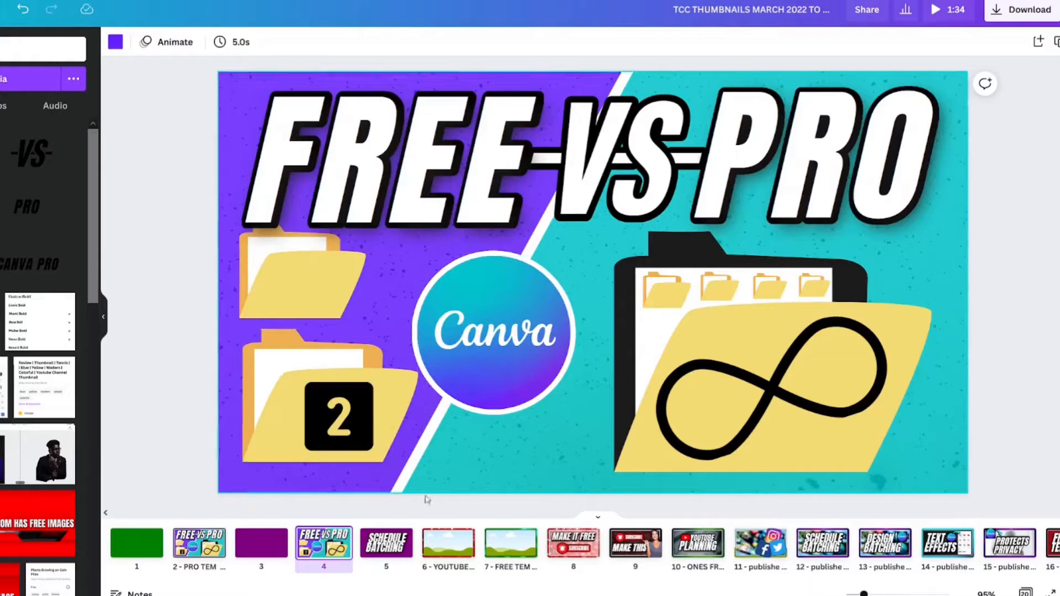
Step: Review the bordered page 2 and the grid overview of all pages, and return to the borderless page 4
click(193, 552)
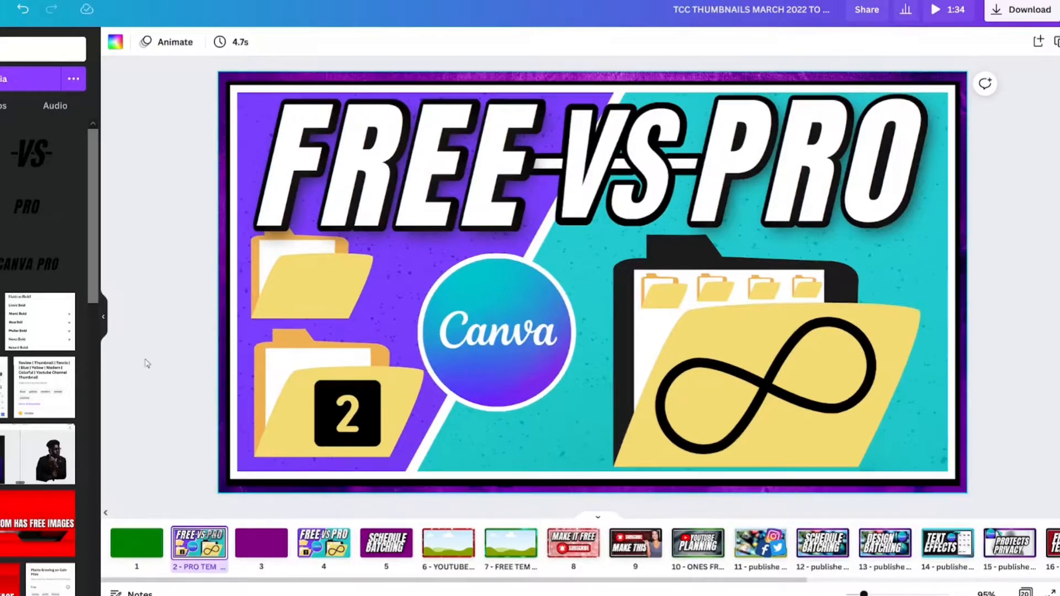
click(132, 250)
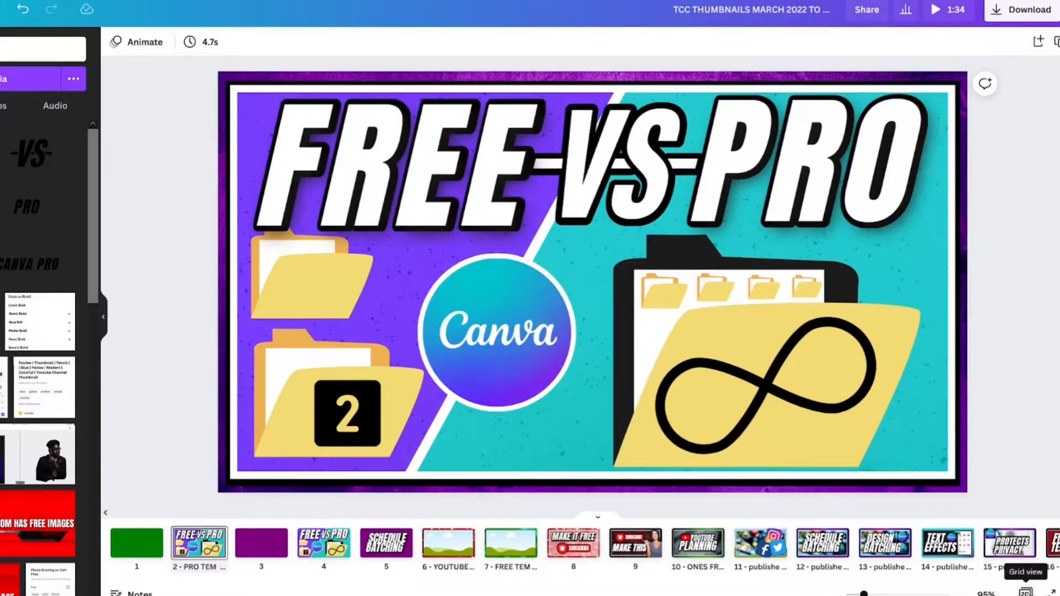
click(1025, 592)
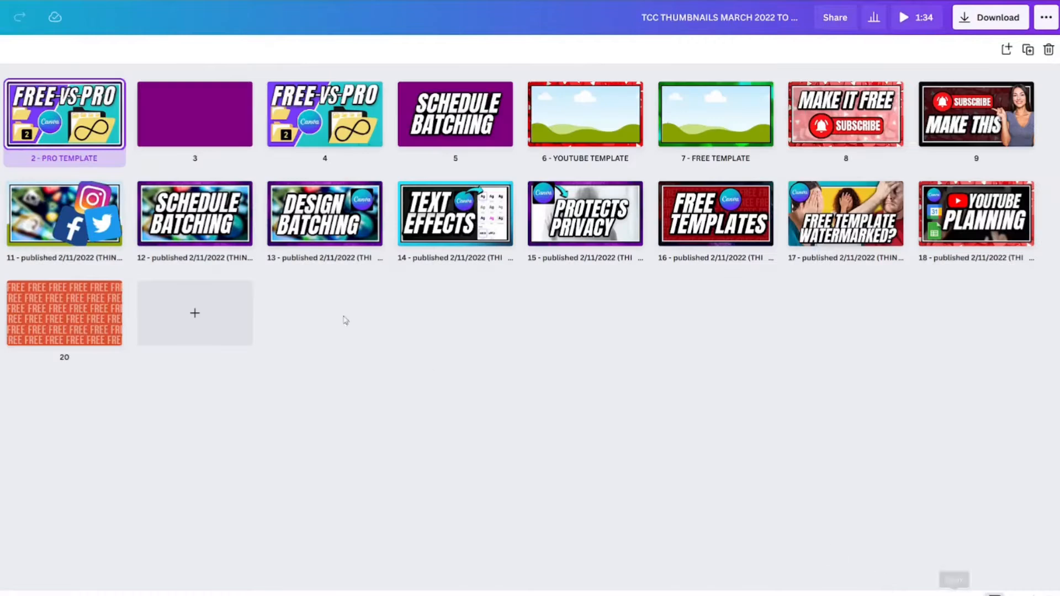
click(310, 122)
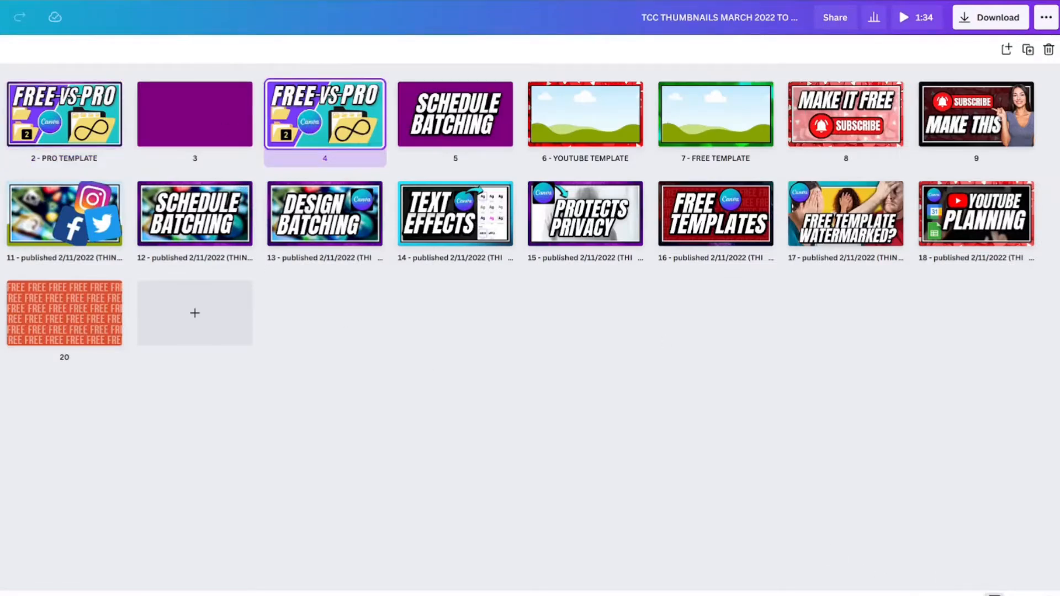
click(995, 594)
Step: Move the Canva logo on page 4 down off the white circle to expose it
click(385, 250)
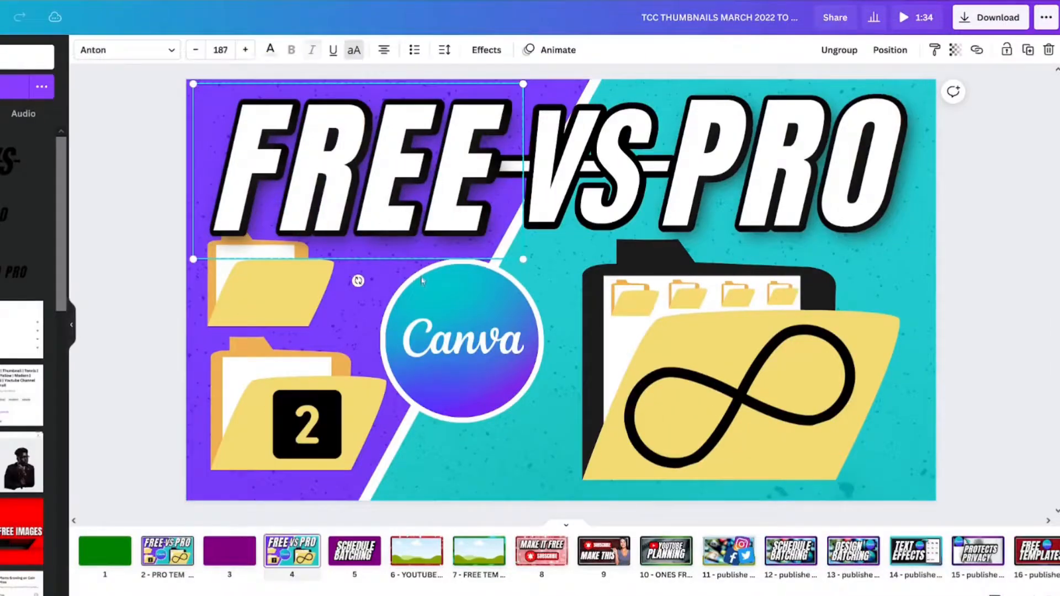
click(421, 334)
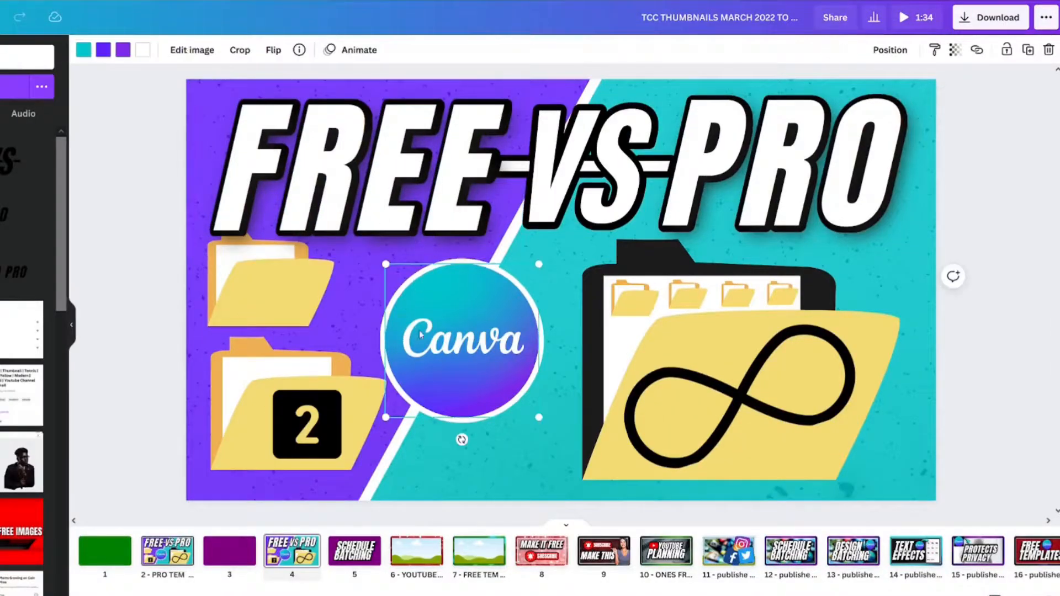
drag(419, 335, 414, 452)
Step: Recolour all four colours of the white logo copy behind the Canva logo to black
click(434, 341)
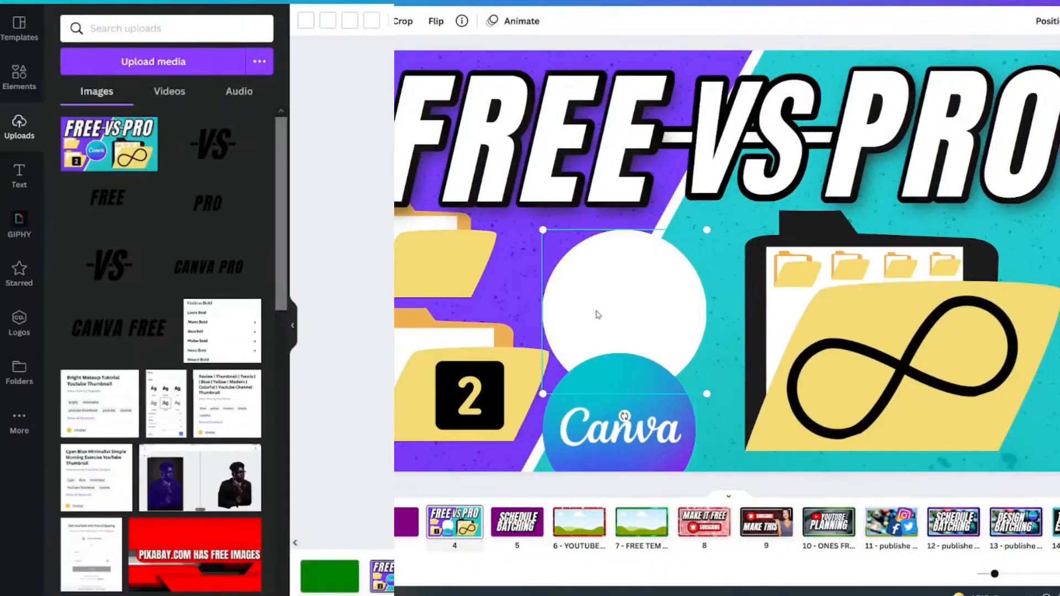
click(305, 21)
click(110, 91)
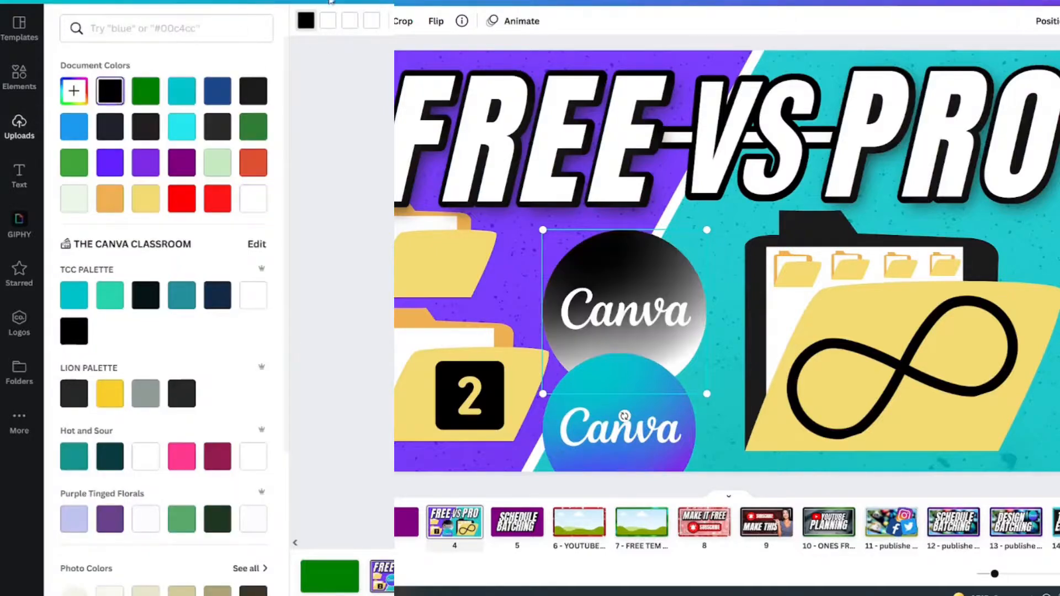
click(328, 20)
click(110, 90)
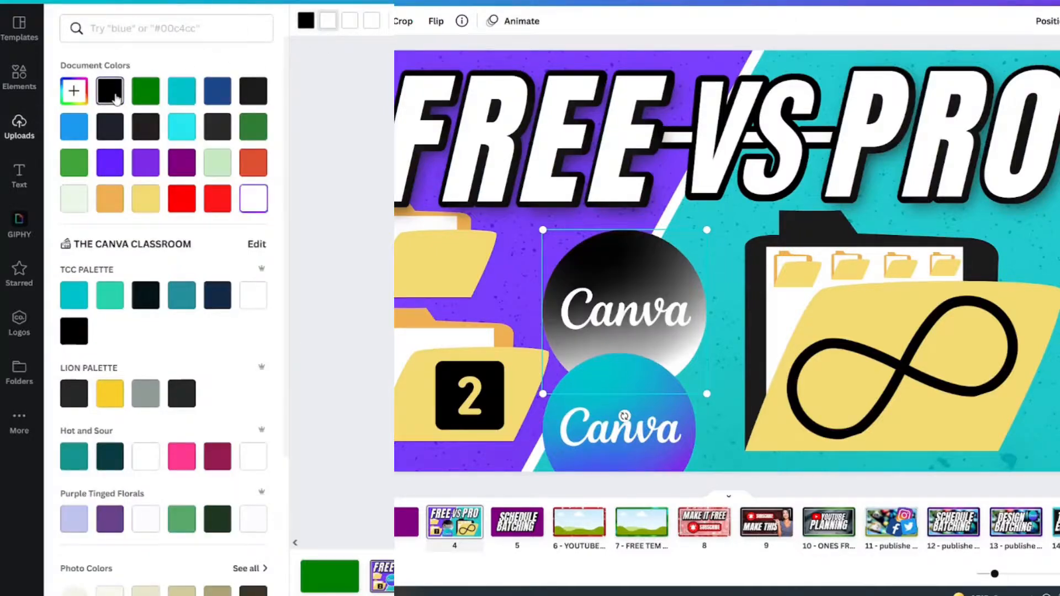
click(349, 20)
click(109, 91)
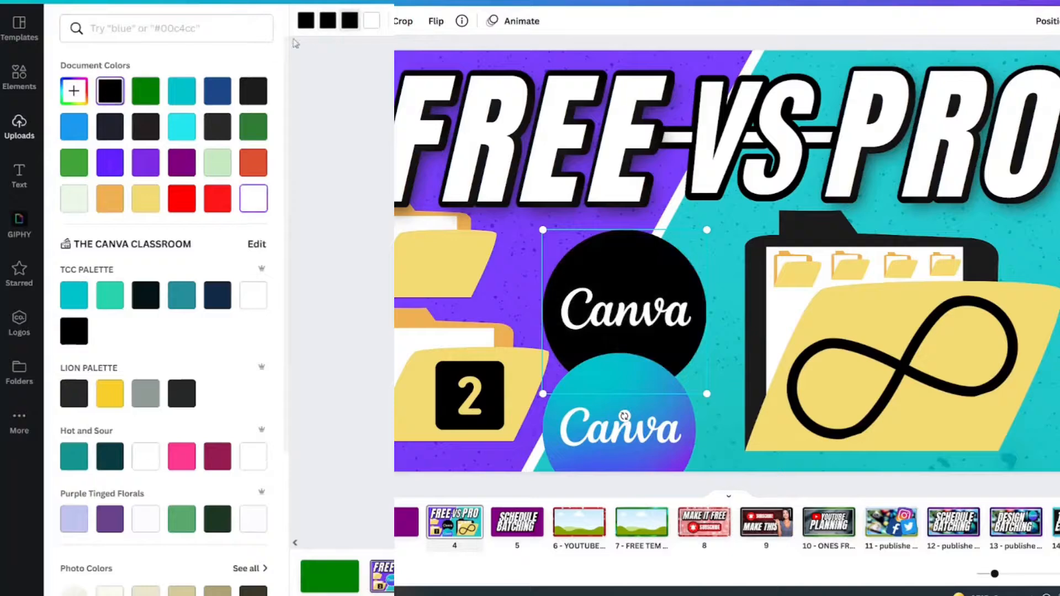
click(372, 20)
click(109, 91)
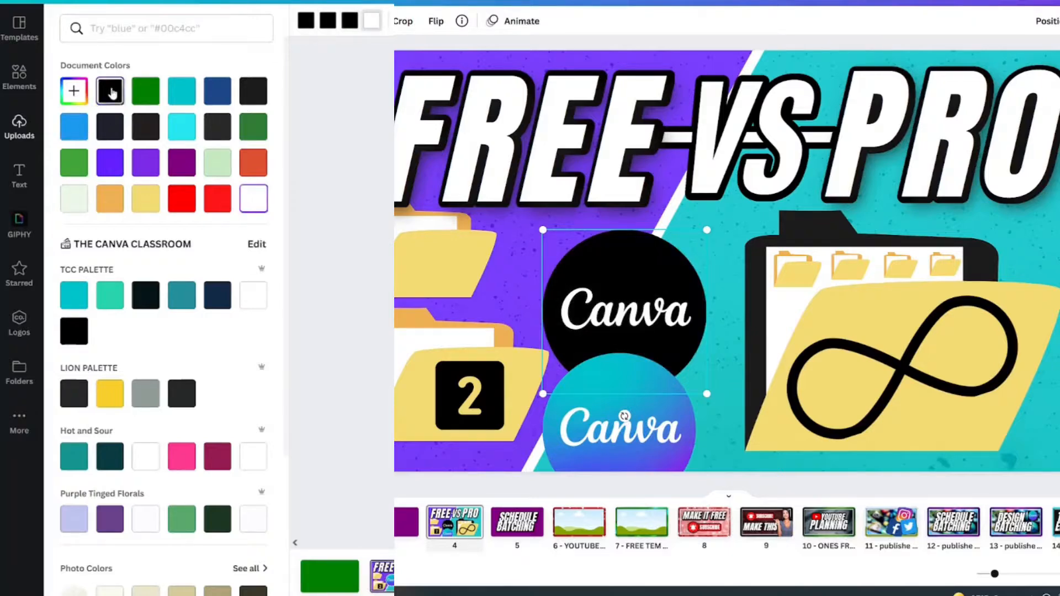
Step: Copy the black circle and the Canva logo from page 4 and paste them onto the bordered page 2
drag(605, 442, 616, 320)
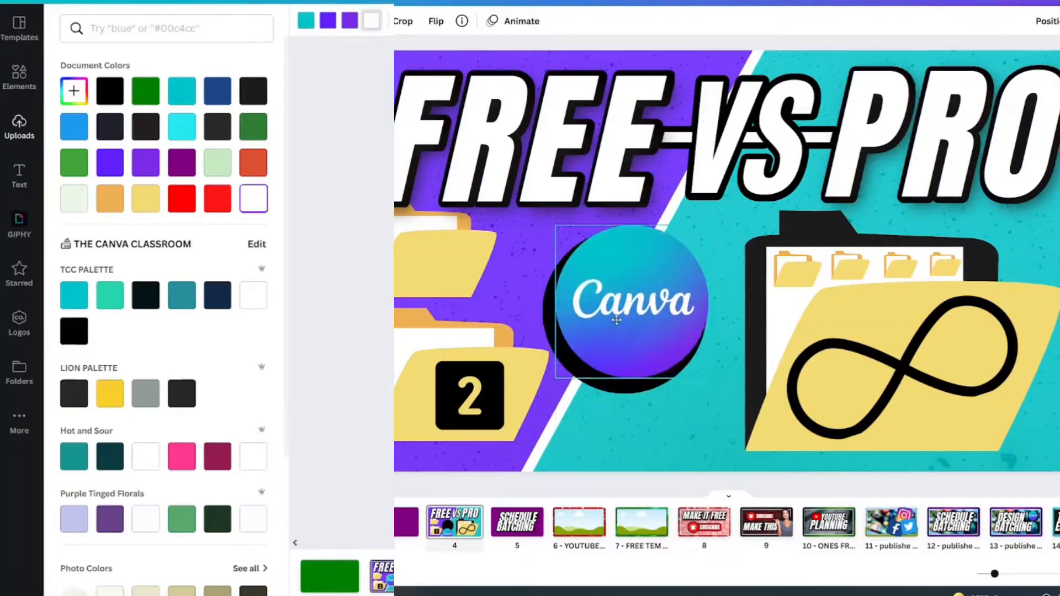
key(ctrl+z)
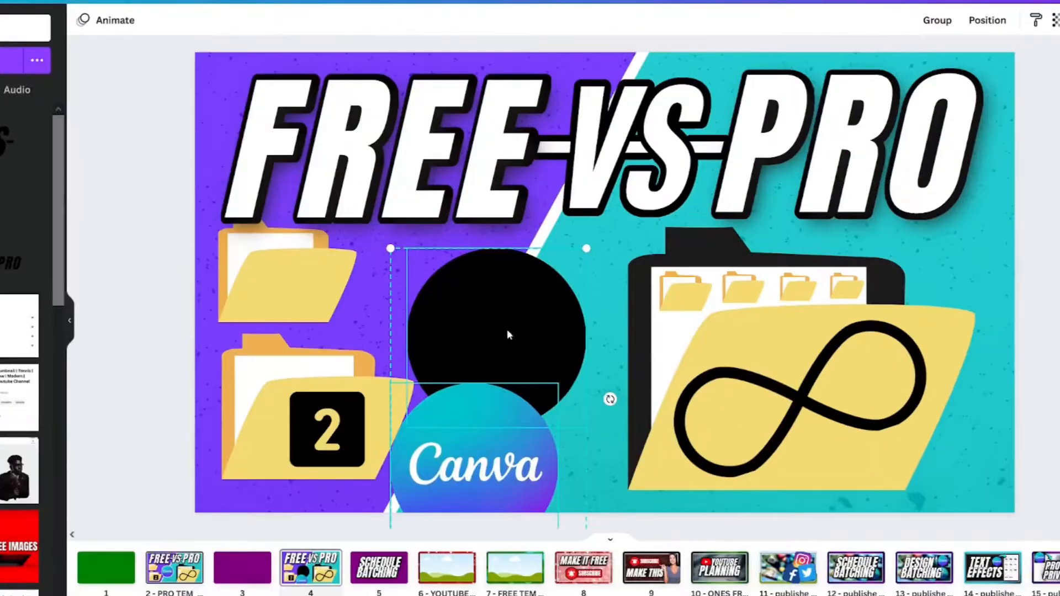
click(188, 560)
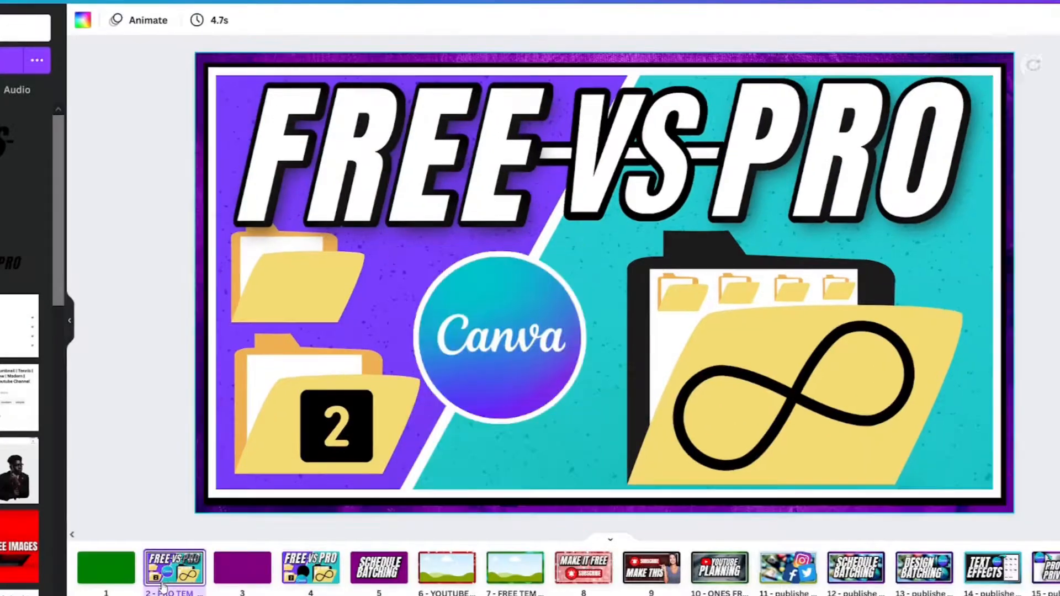
key(ctrl+v)
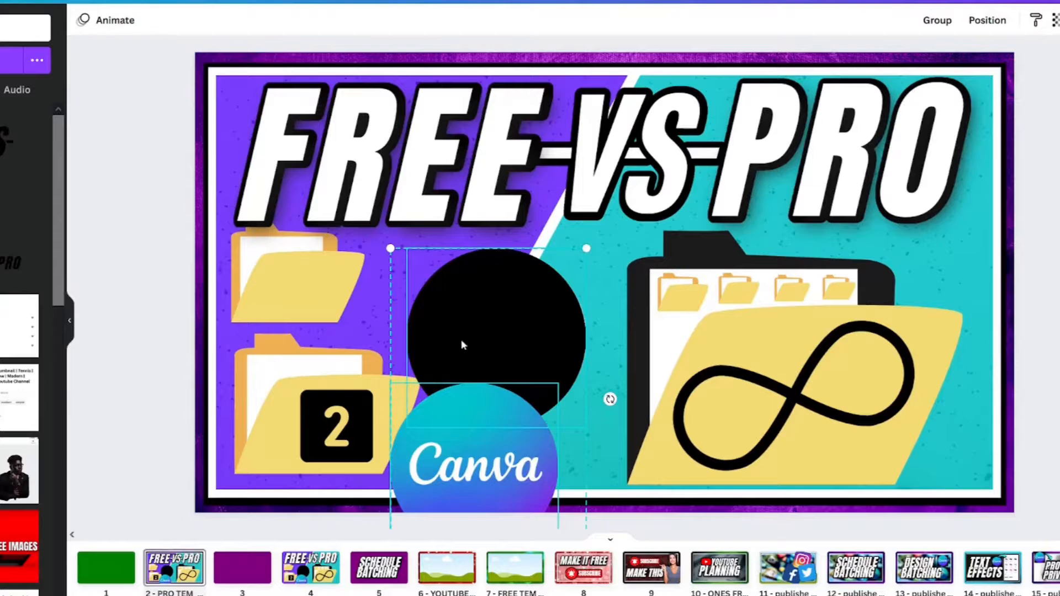
Step: Position the black circle over page 2's white-ringed logo and centre the pasted Canva logo on it to form a black ring
drag(477, 326, 487, 319)
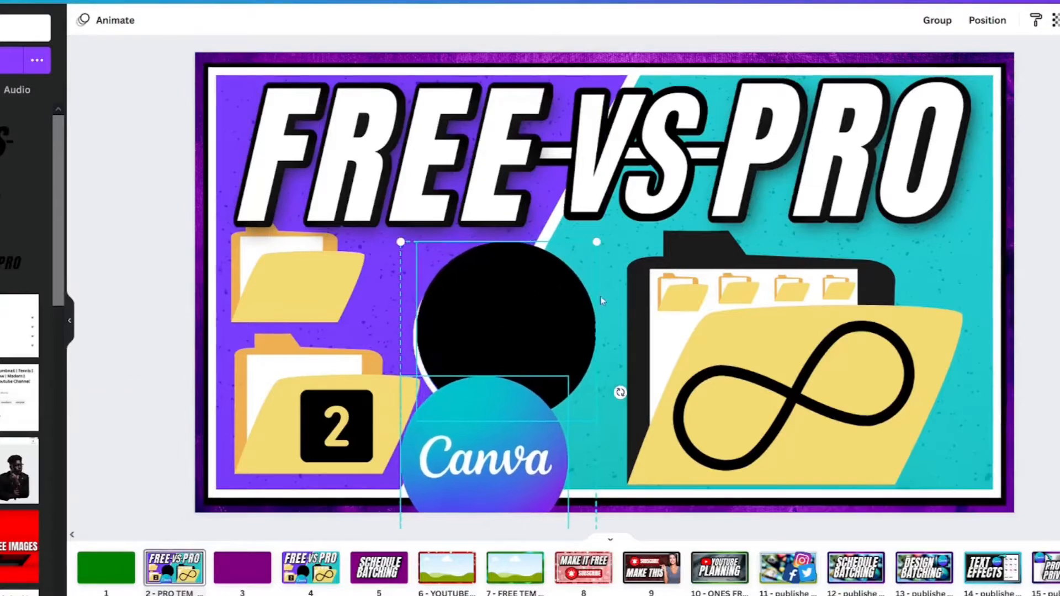
click(537, 330)
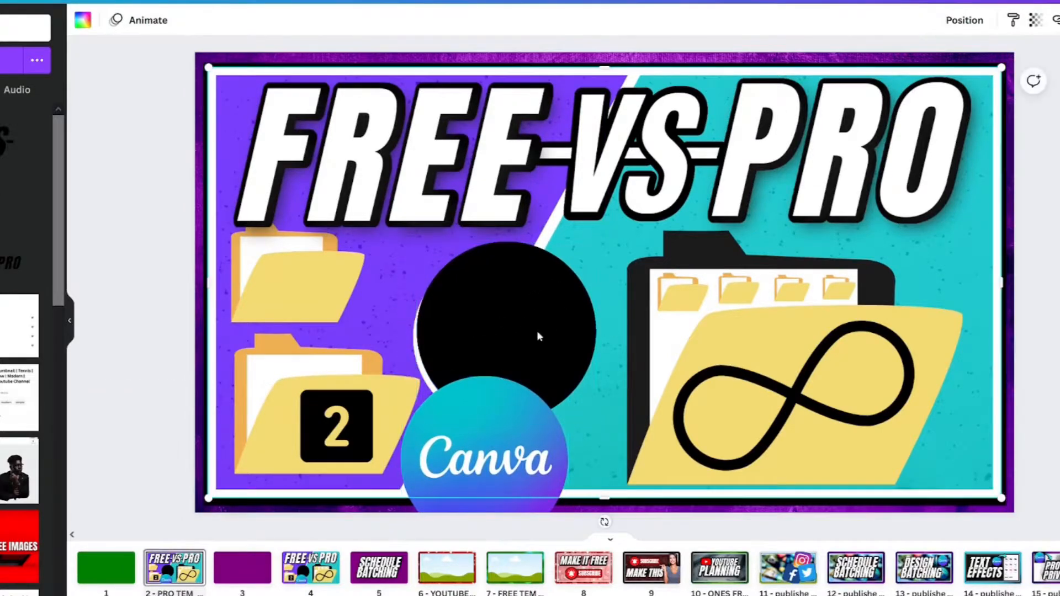
click(480, 459)
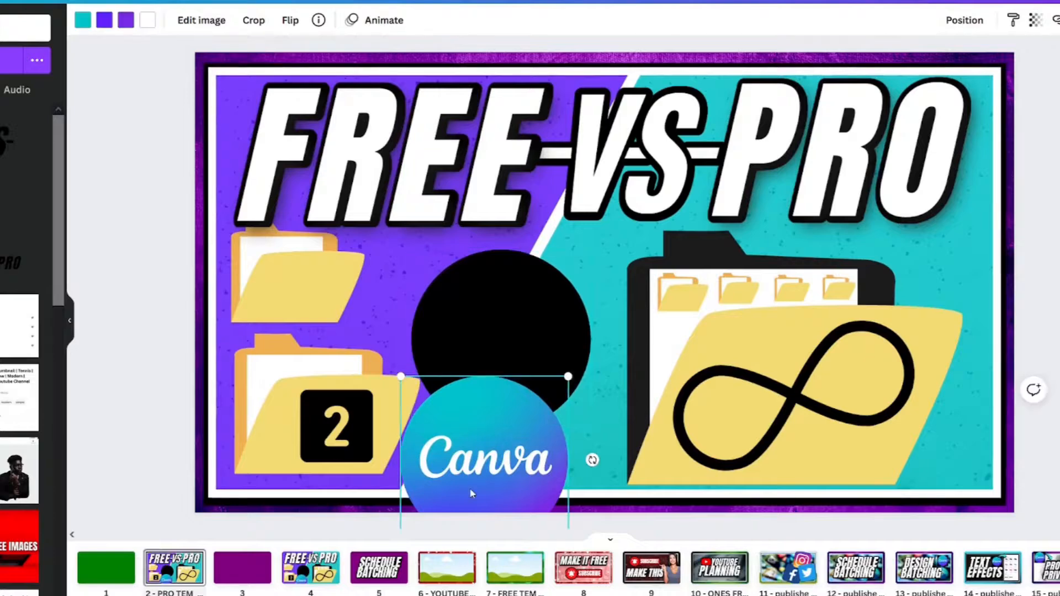
drag(479, 459, 484, 346)
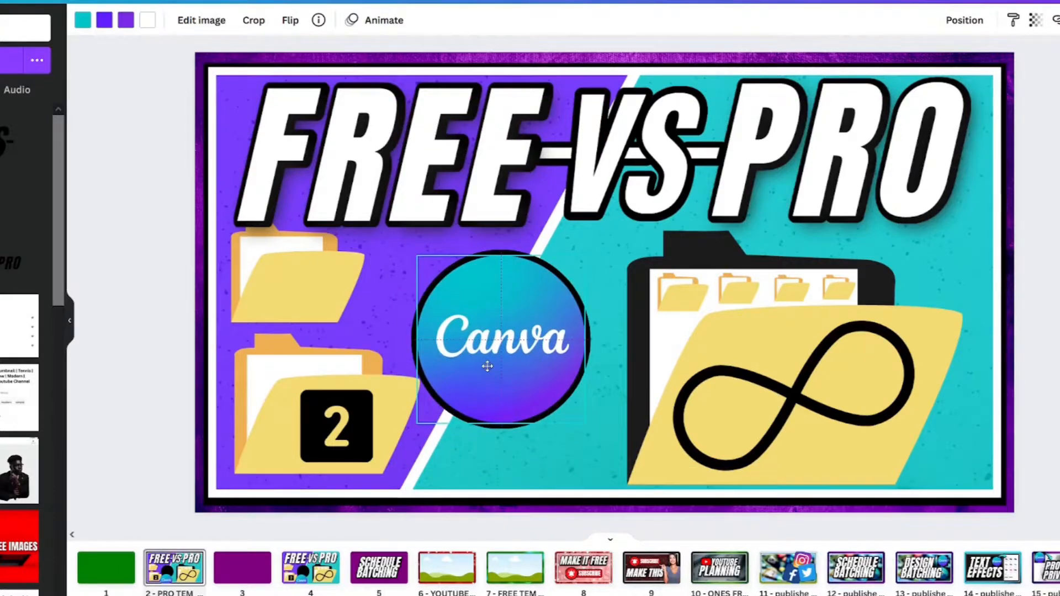
click(112, 258)
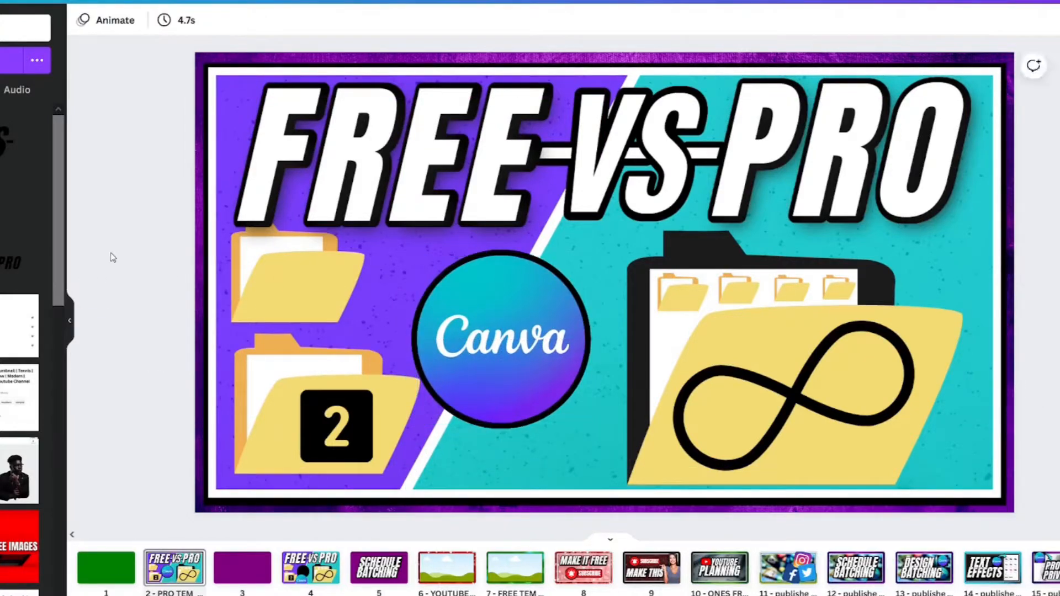